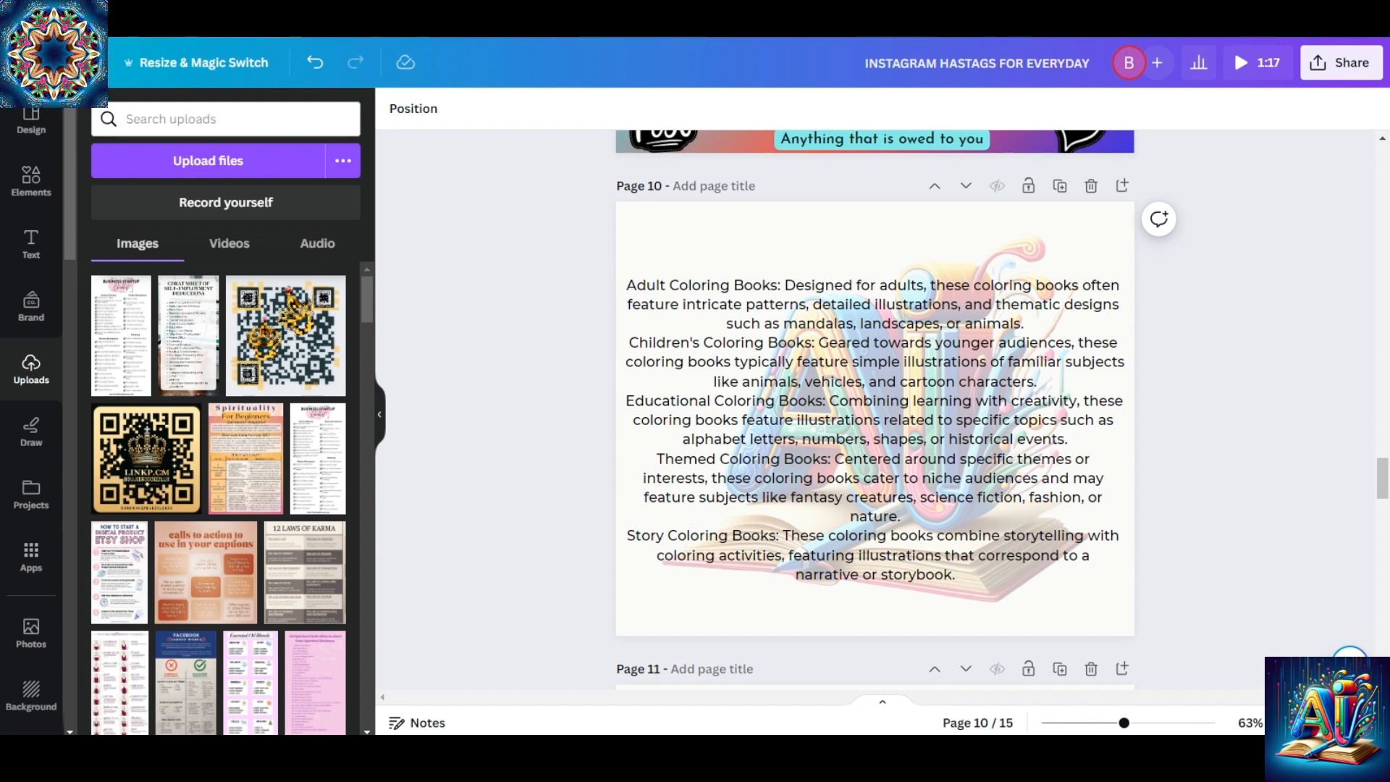
# Create a new custom-size design 1280 px wide and 720 px high.
pyautogui.click(283, 23)
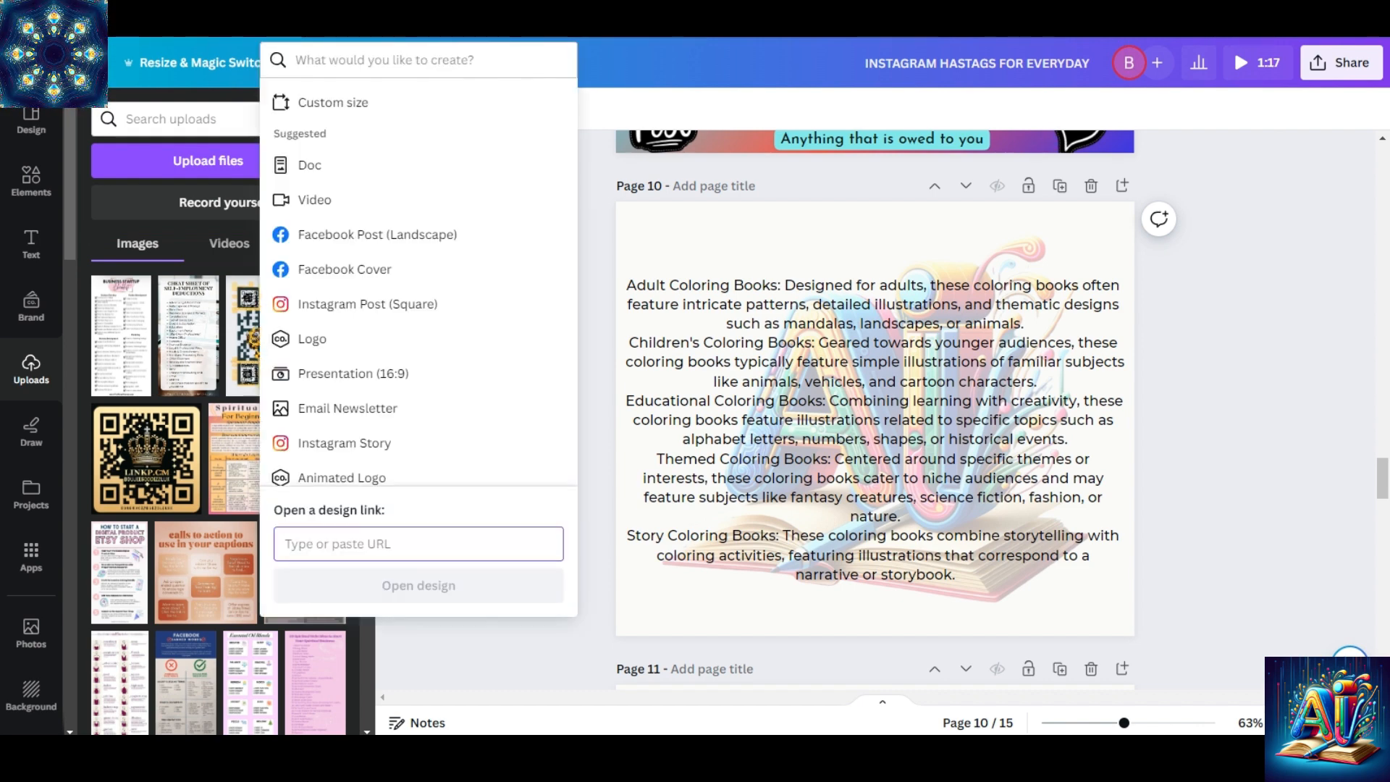
pyautogui.click(374, 116)
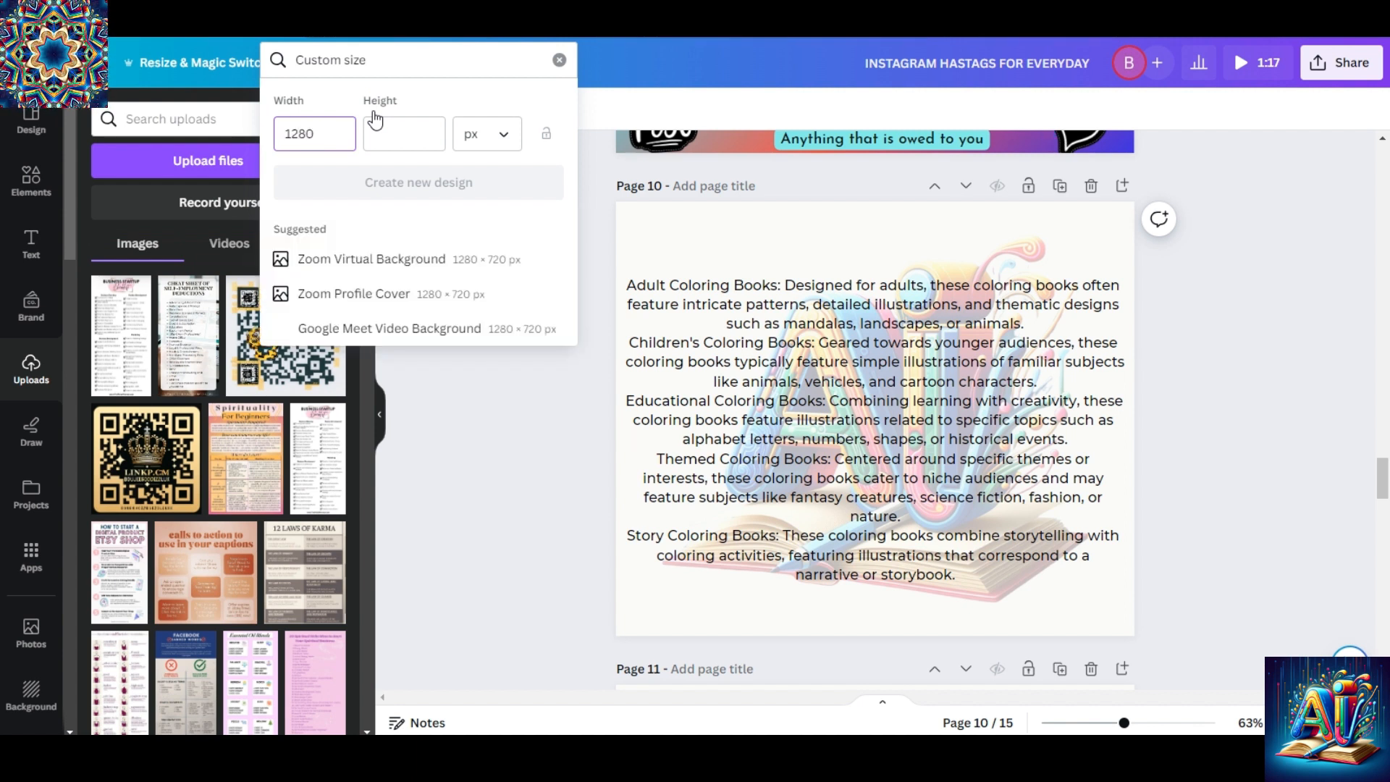
pyautogui.press('Tab')
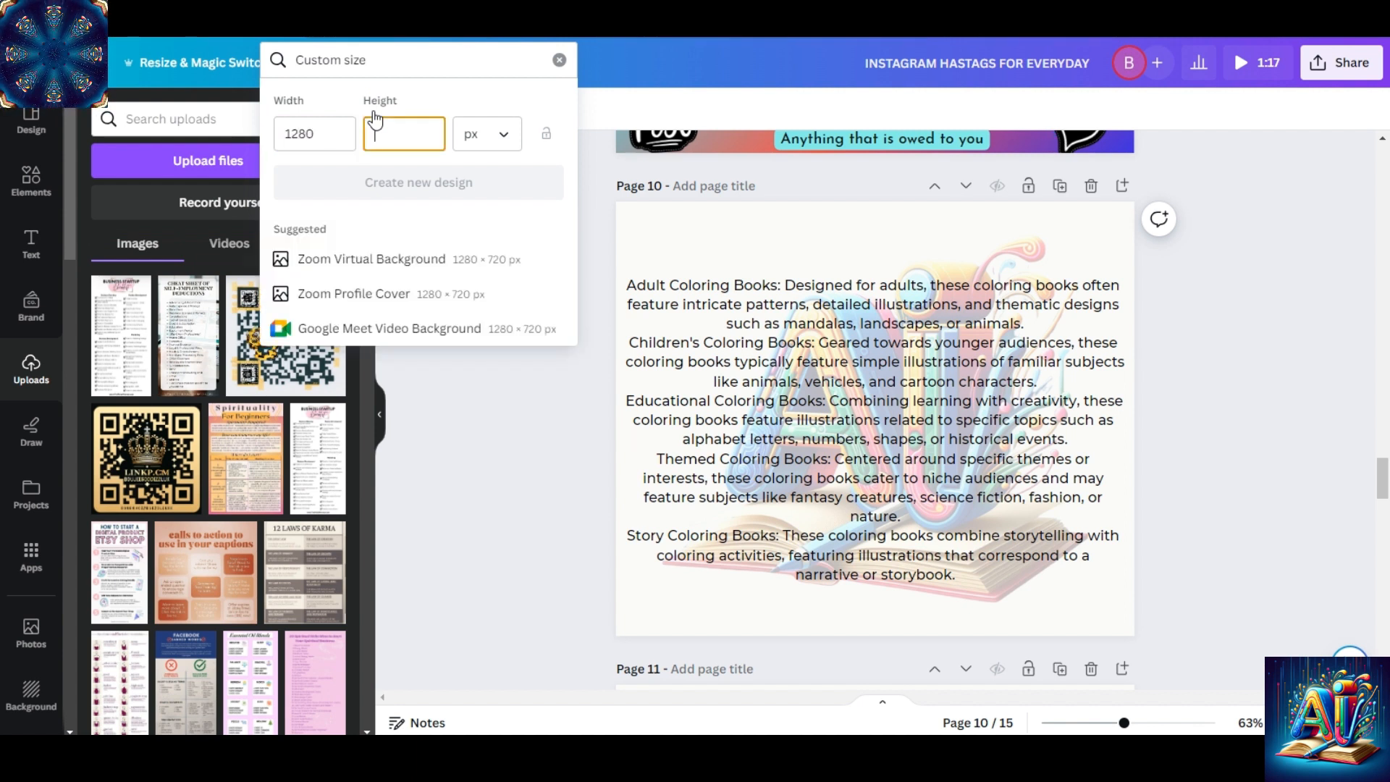
pyautogui.write('720')
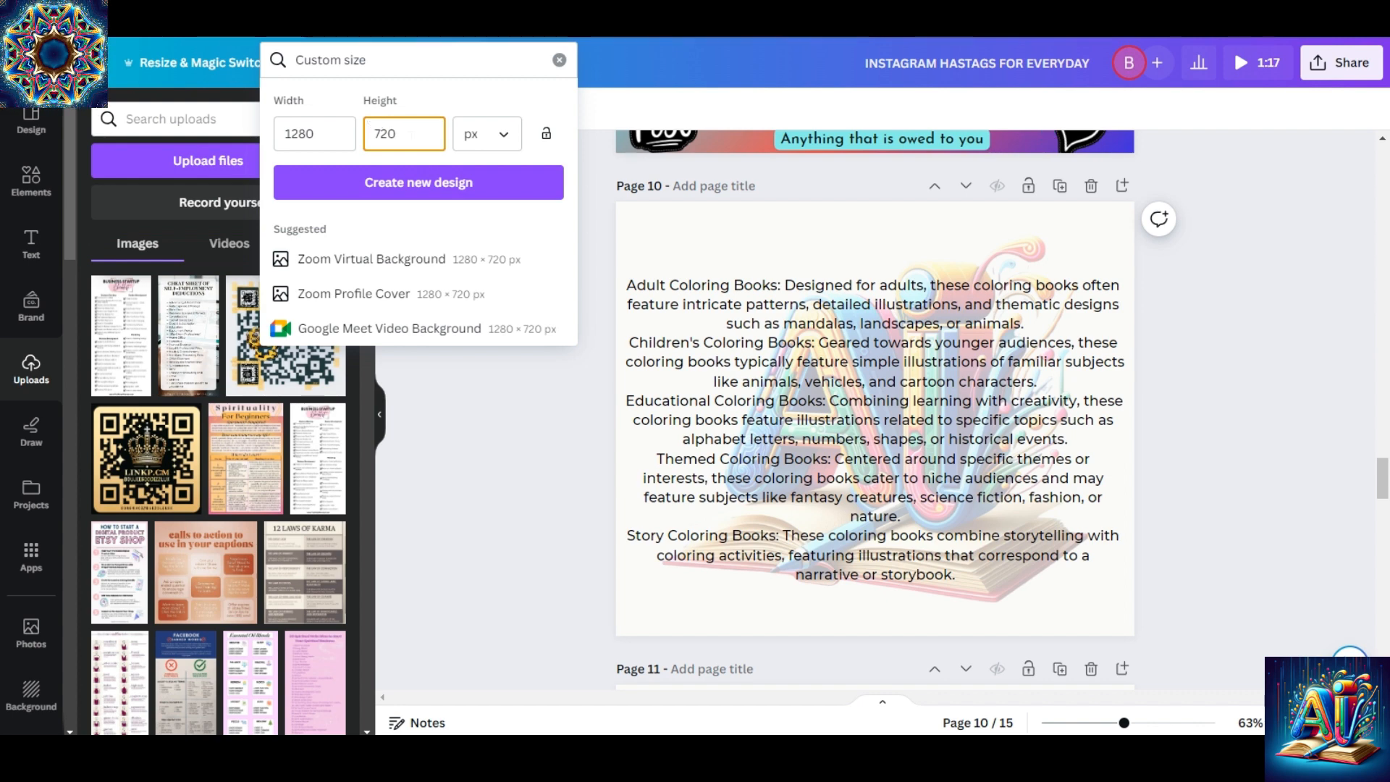
pyautogui.click(475, 185)
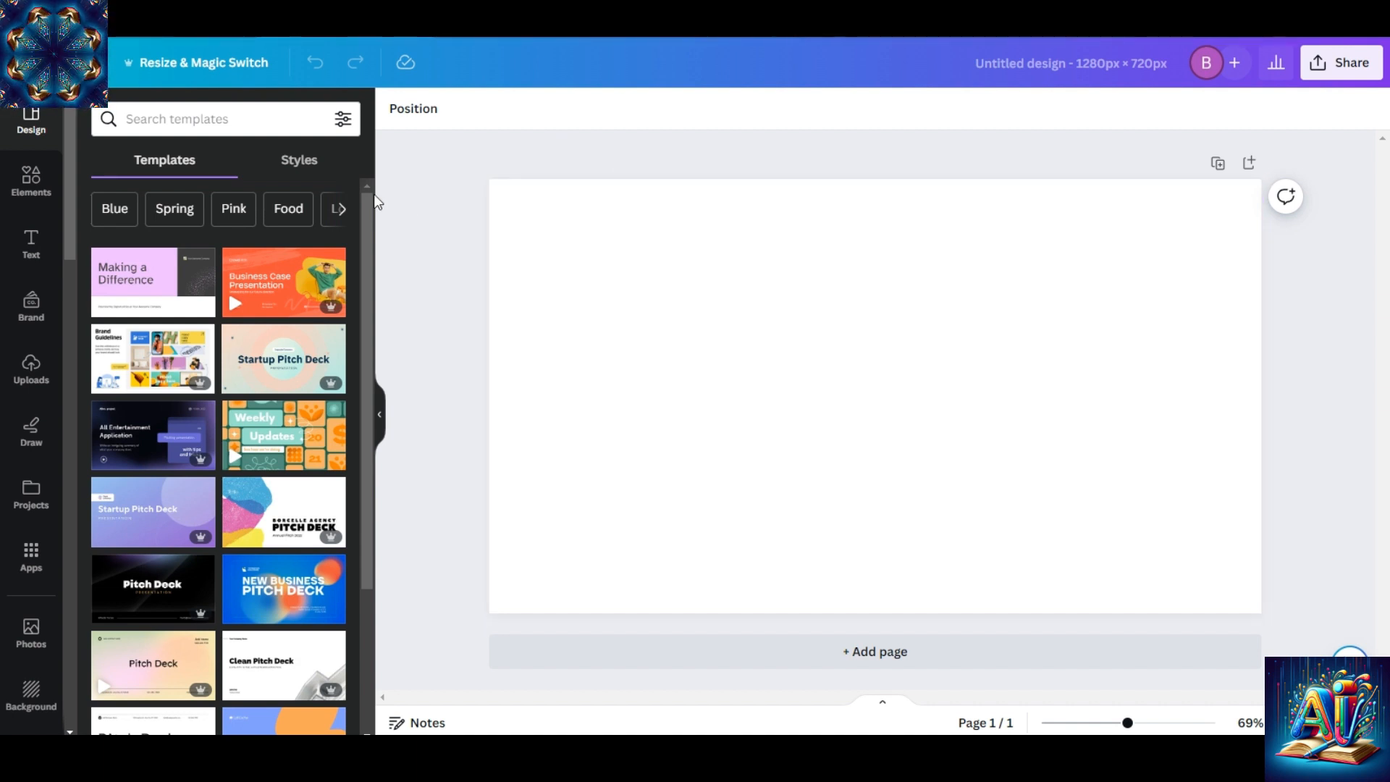
pyautogui.click(174, 69)
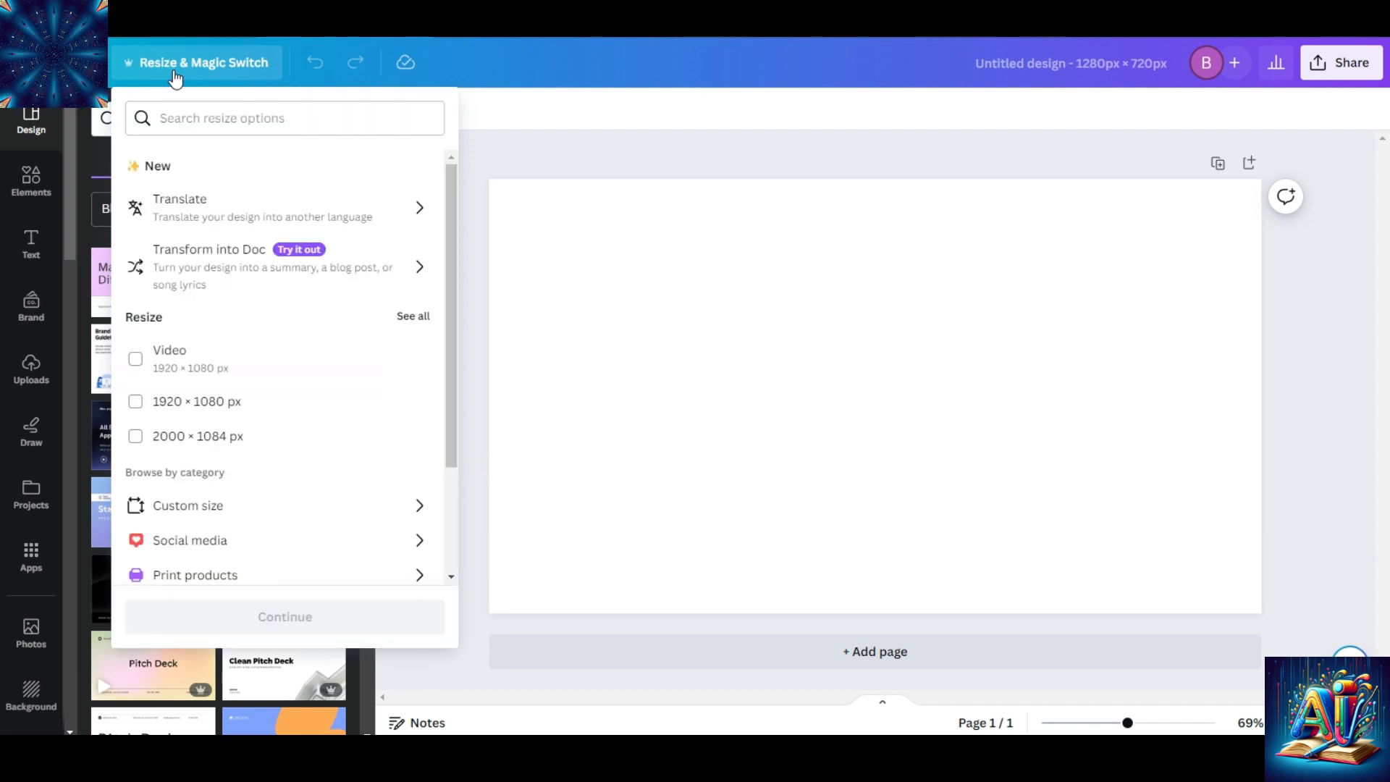
pyautogui.click(84, 67)
pyautogui.click(84, 66)
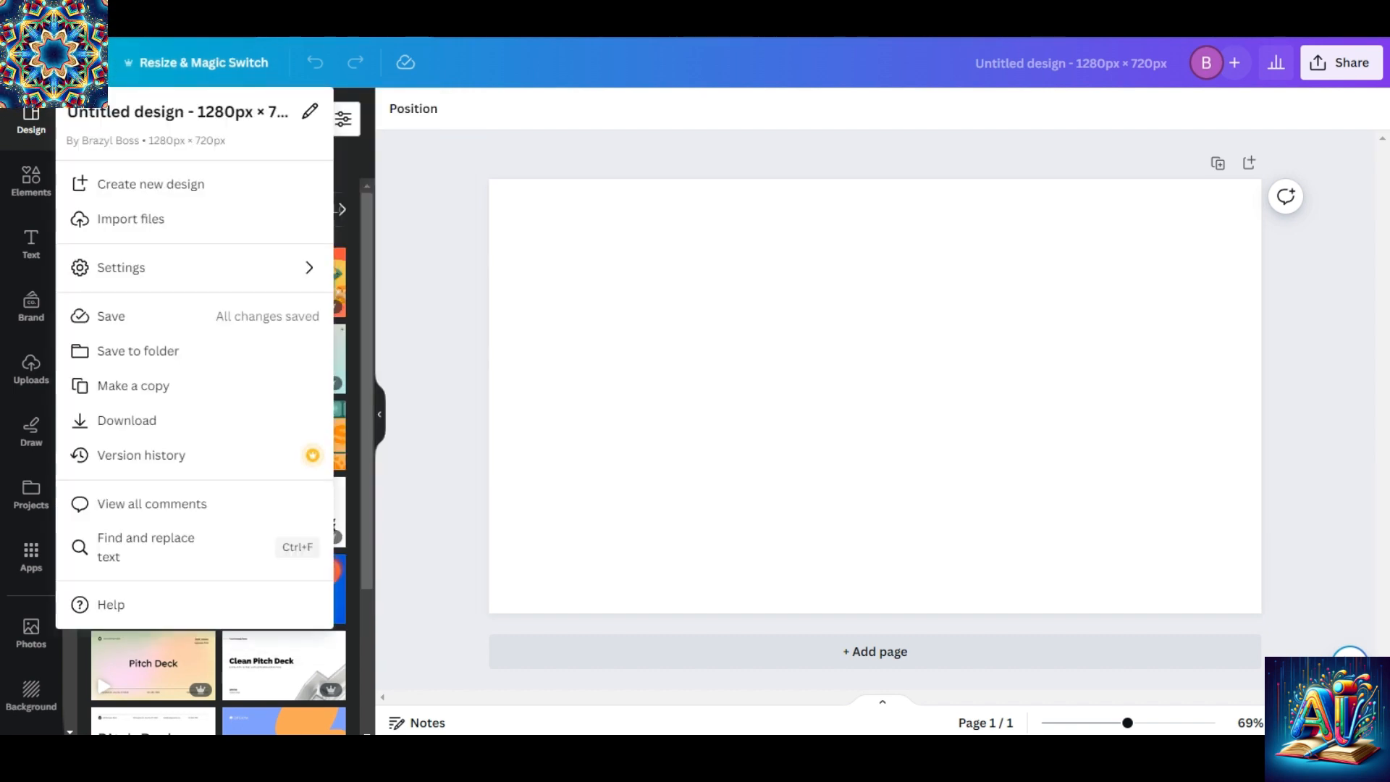
pyautogui.click(85, 67)
pyautogui.click(84, 66)
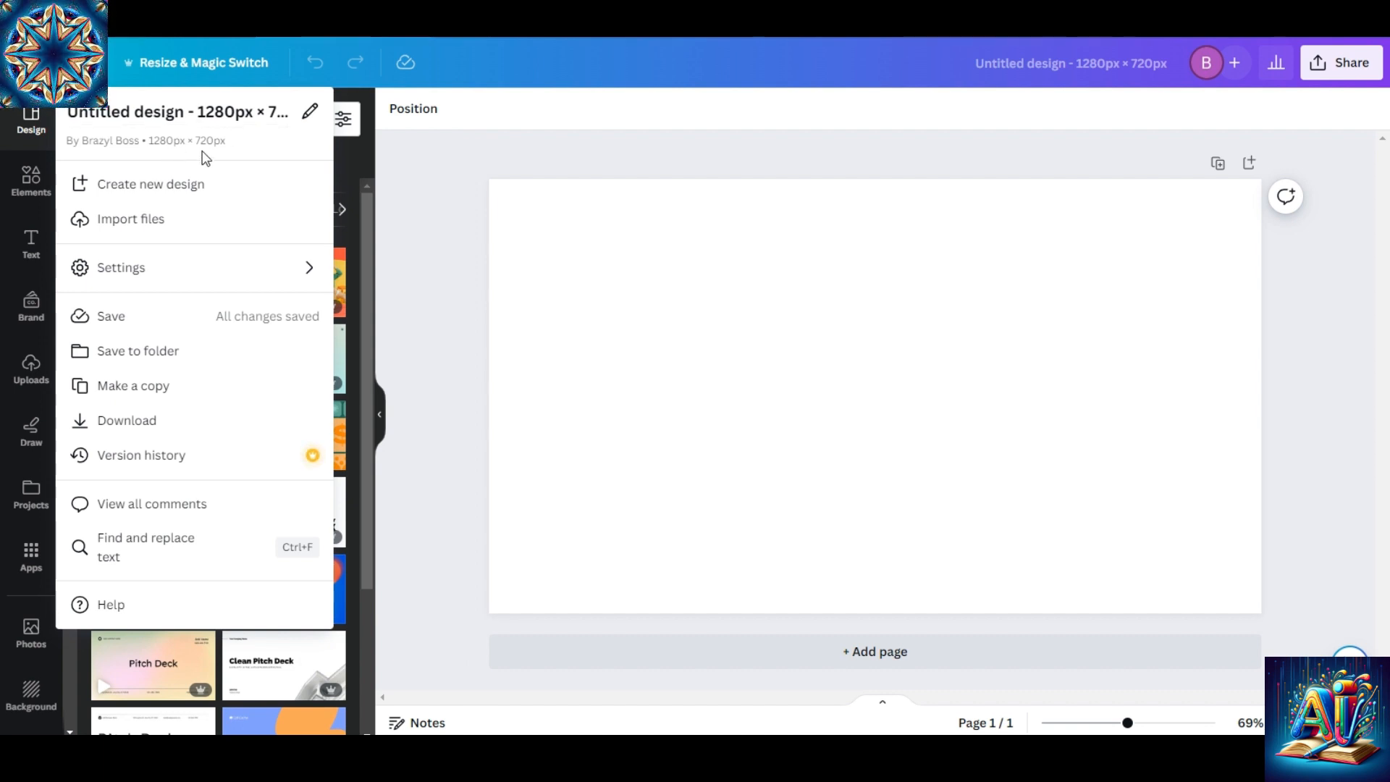
pyautogui.click(819, 162)
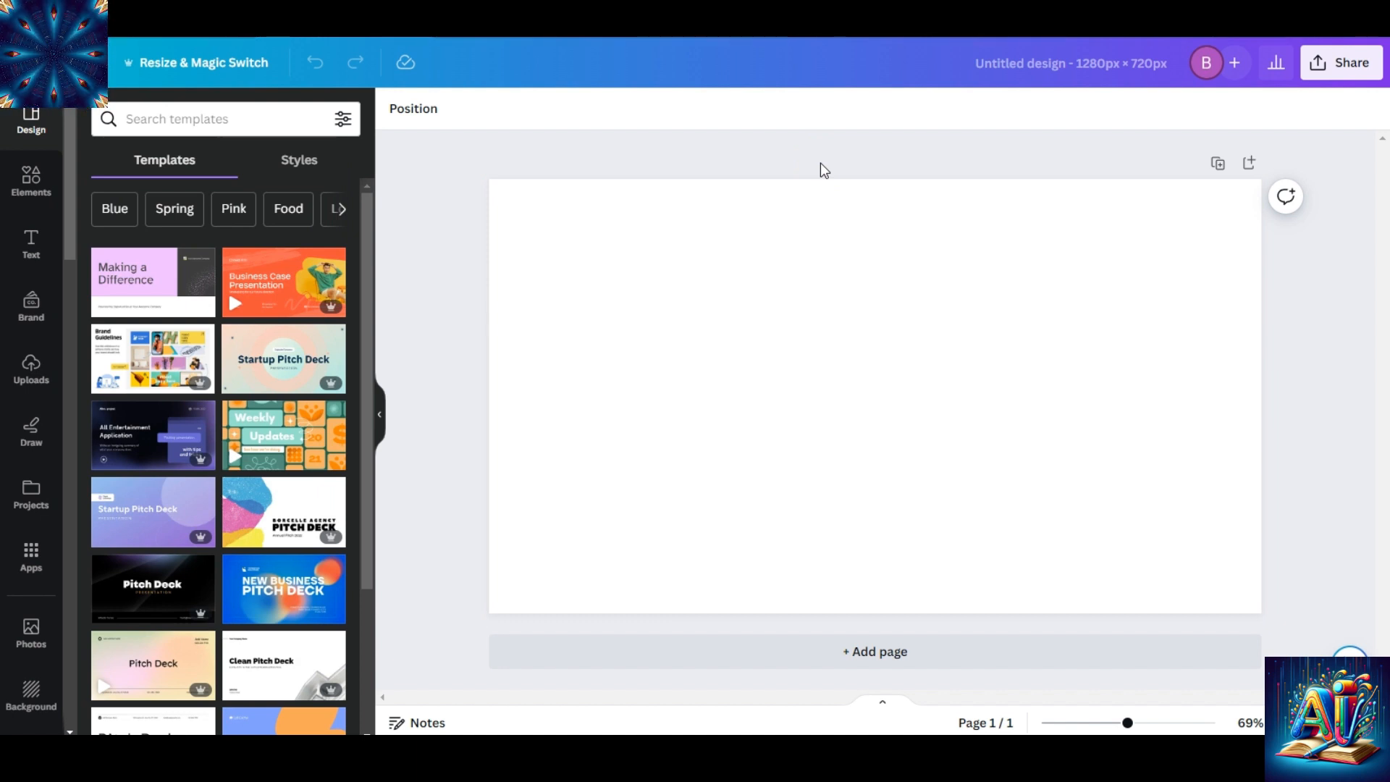
# Add the uploaded BOUJEE store handbag picture and enlarge it to full page height against the page's left edge.
pyautogui.click(34, 376)
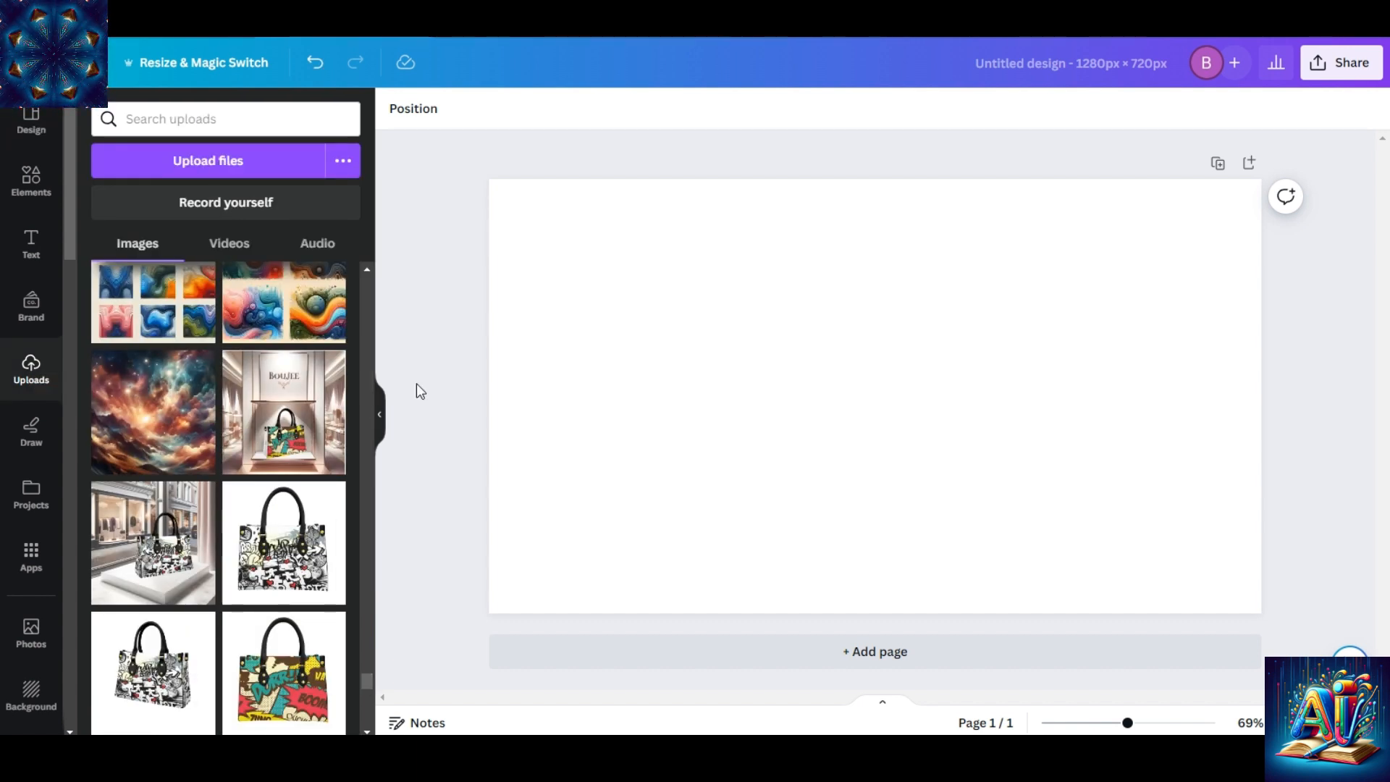
pyautogui.click(251, 402)
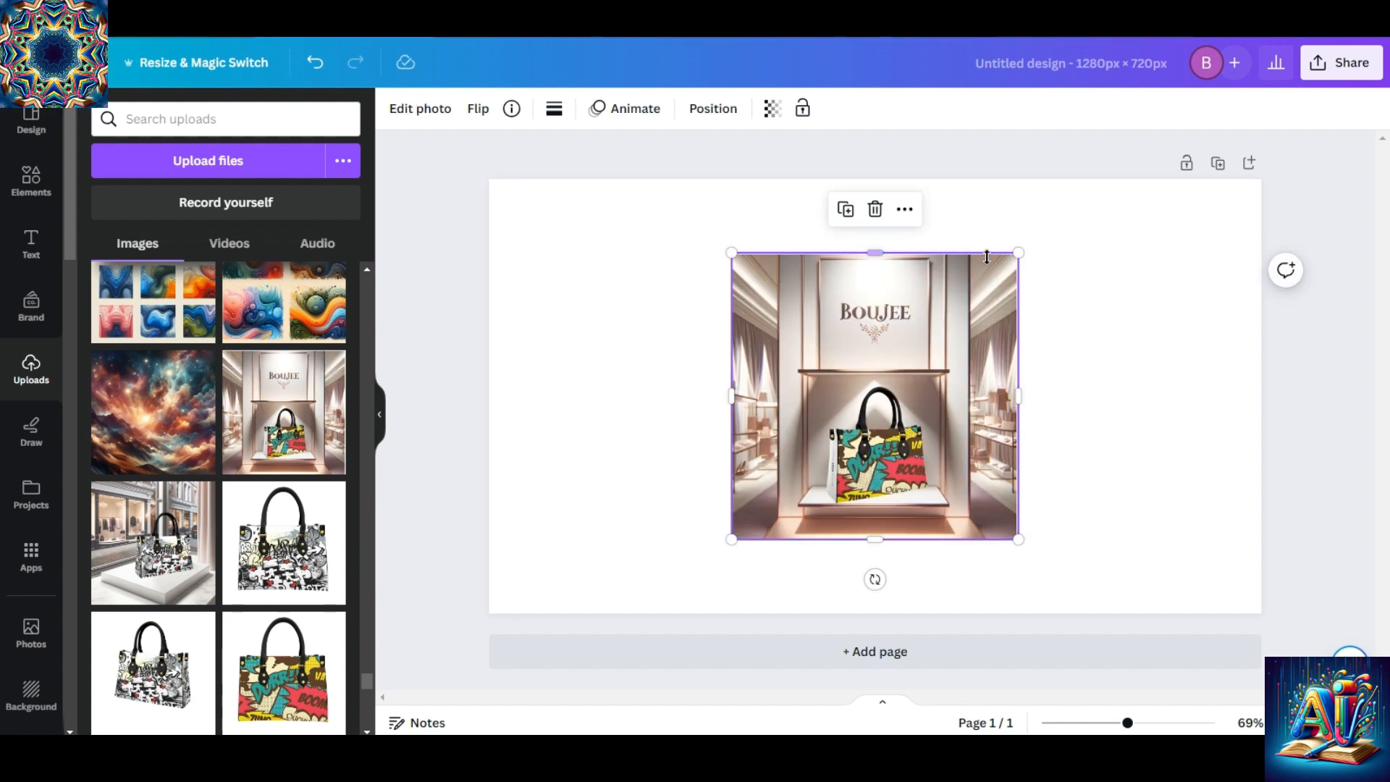
pyautogui.moveTo(884, 357); pyautogui.dragTo(647, 284)
pyautogui.moveTo(769, 465); pyautogui.dragTo(959, 570)
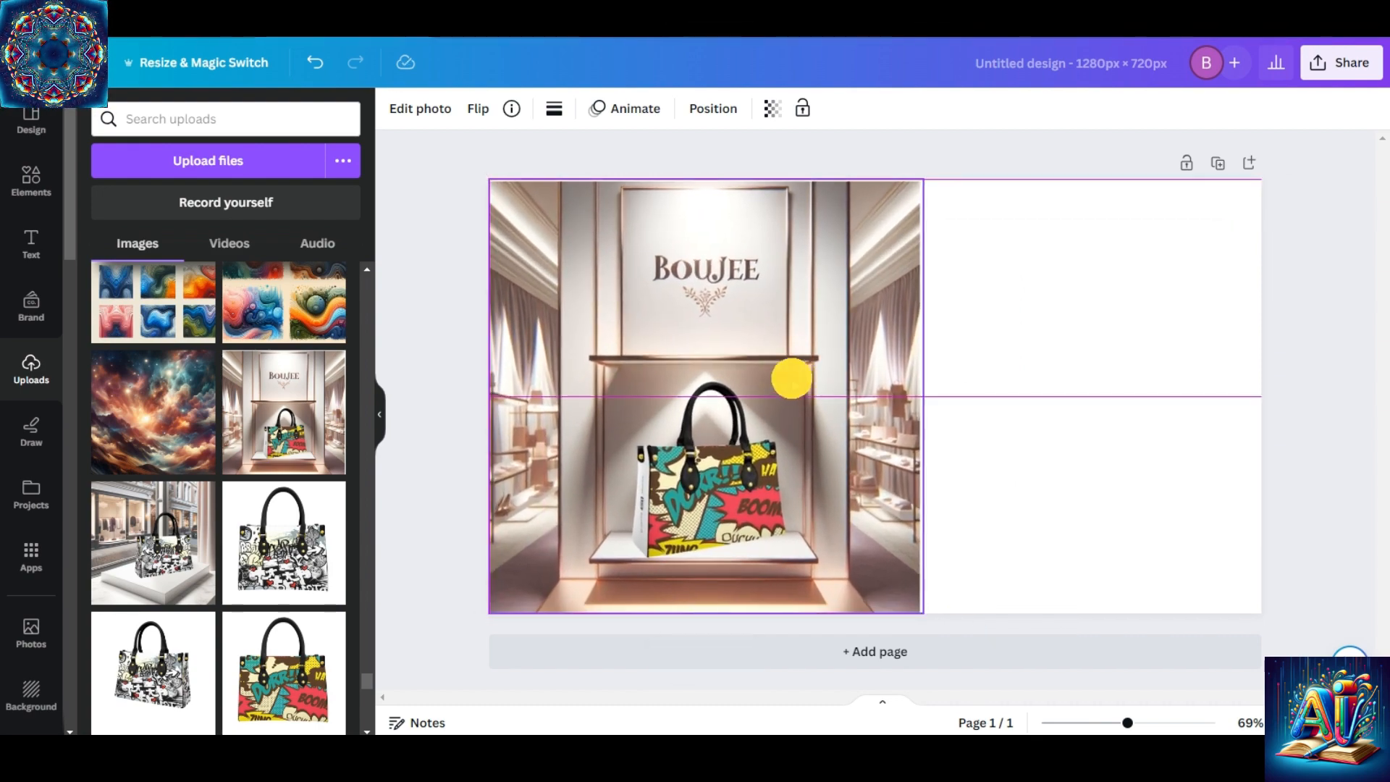
# Add a second page and place the uploaded picture of the seated woman with handbags on its right side at full page height.
pyautogui.click(941, 507)
pyautogui.click(893, 651)
pyautogui.moveTo(389, 415); pyautogui.dragTo(345, 293)
pyautogui.click(125, 634)
pyautogui.moveTo(941, 325); pyautogui.dragTo(1204, 266)
pyautogui.moveTo(961, 479); pyautogui.dragTo(828, 618)
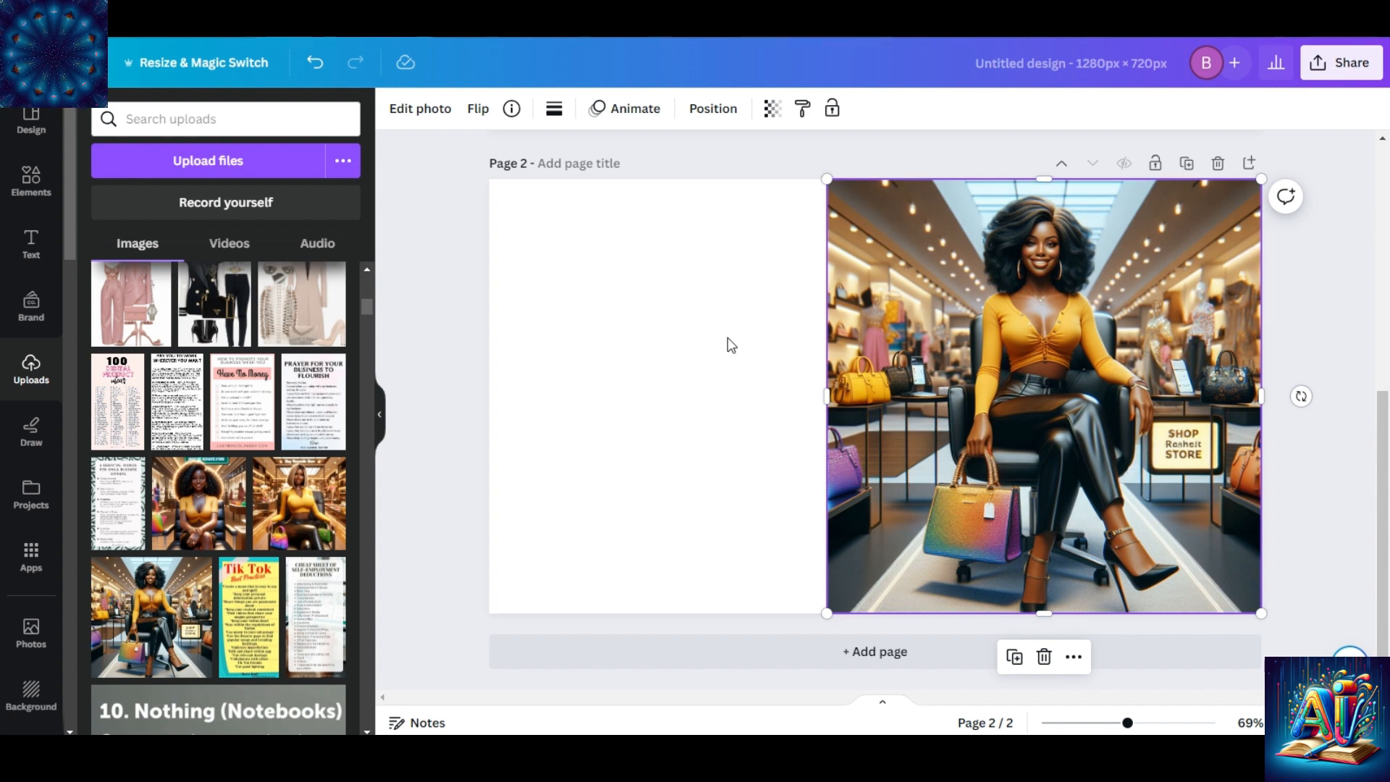
# Undo the last change to the design.
pyautogui.moveTo(1385, 474); pyautogui.dragTo(1339, 268)
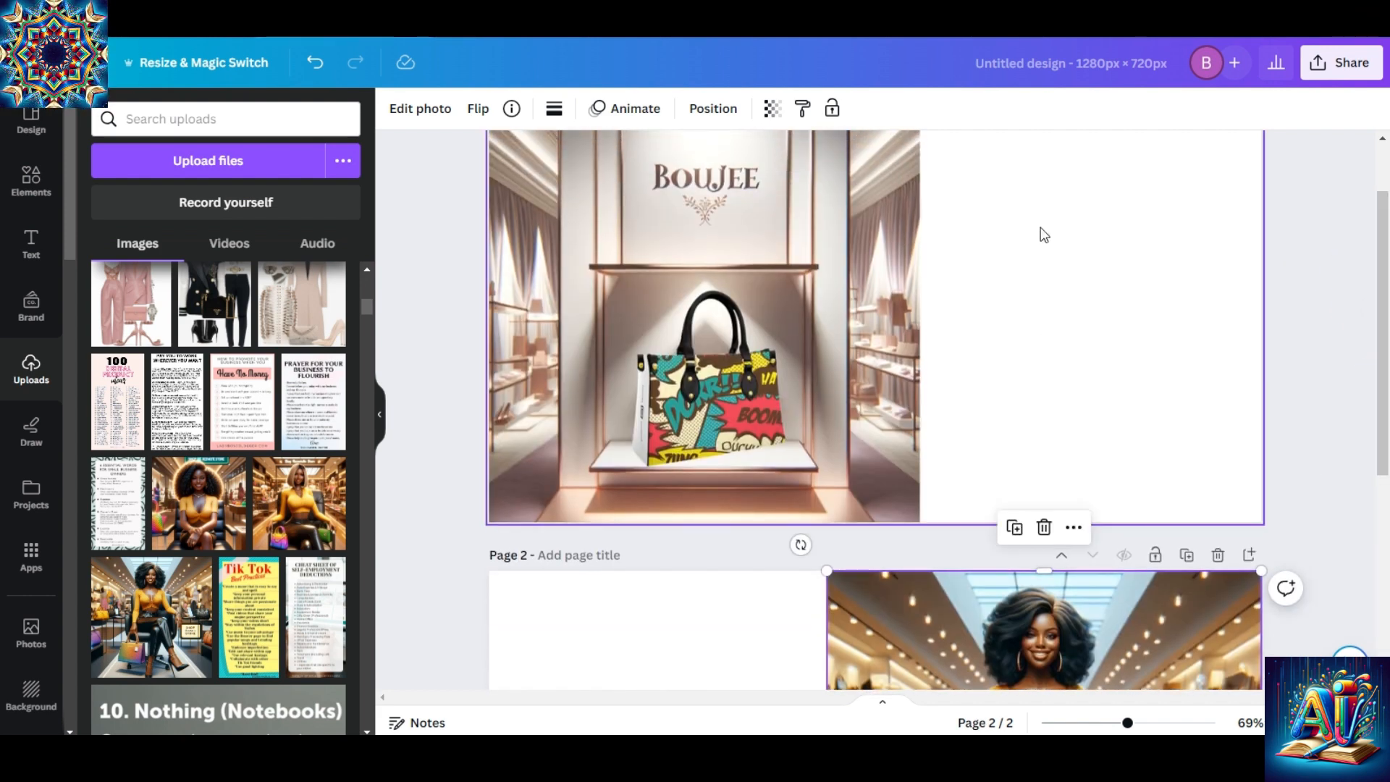
pyautogui.moveTo(1381, 326); pyautogui.dragTo(1383, 273)
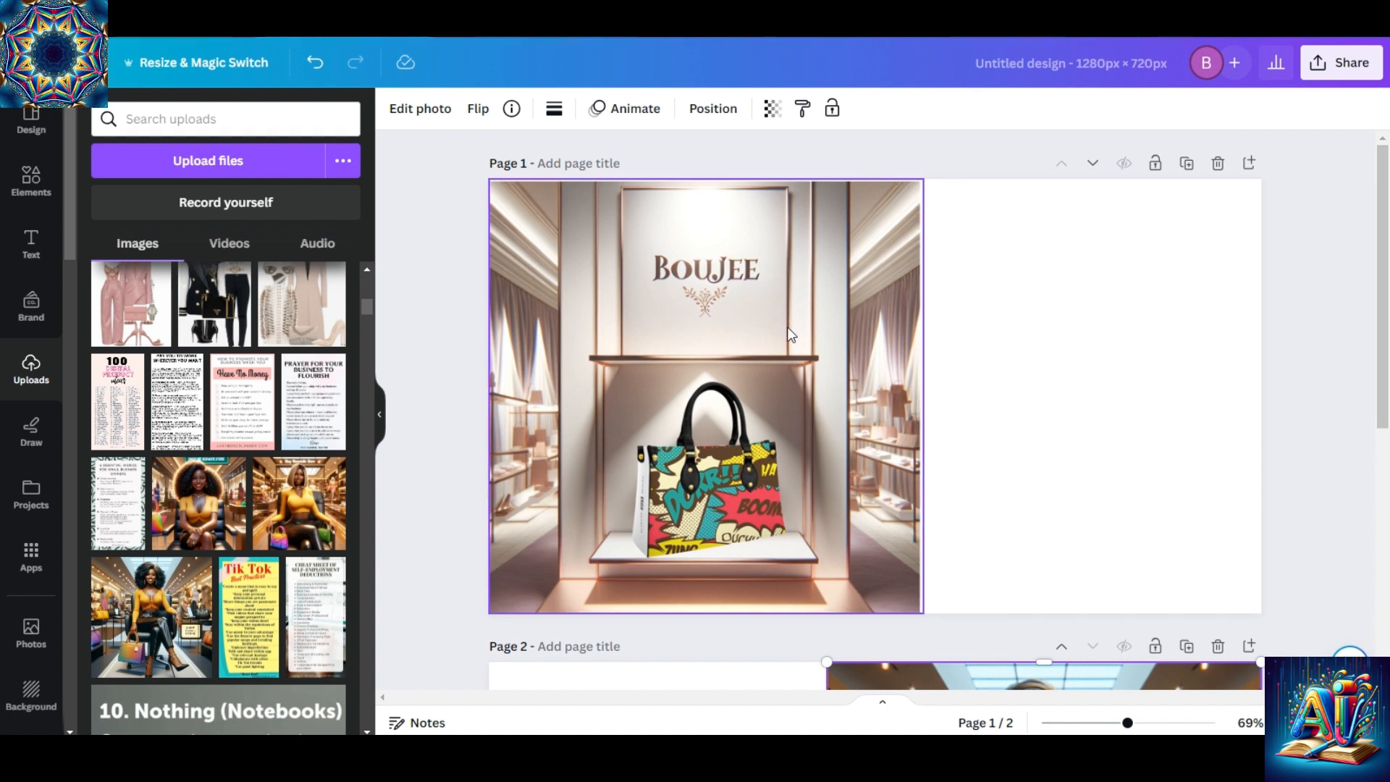
pyautogui.hotkey('ctrl', 'z')
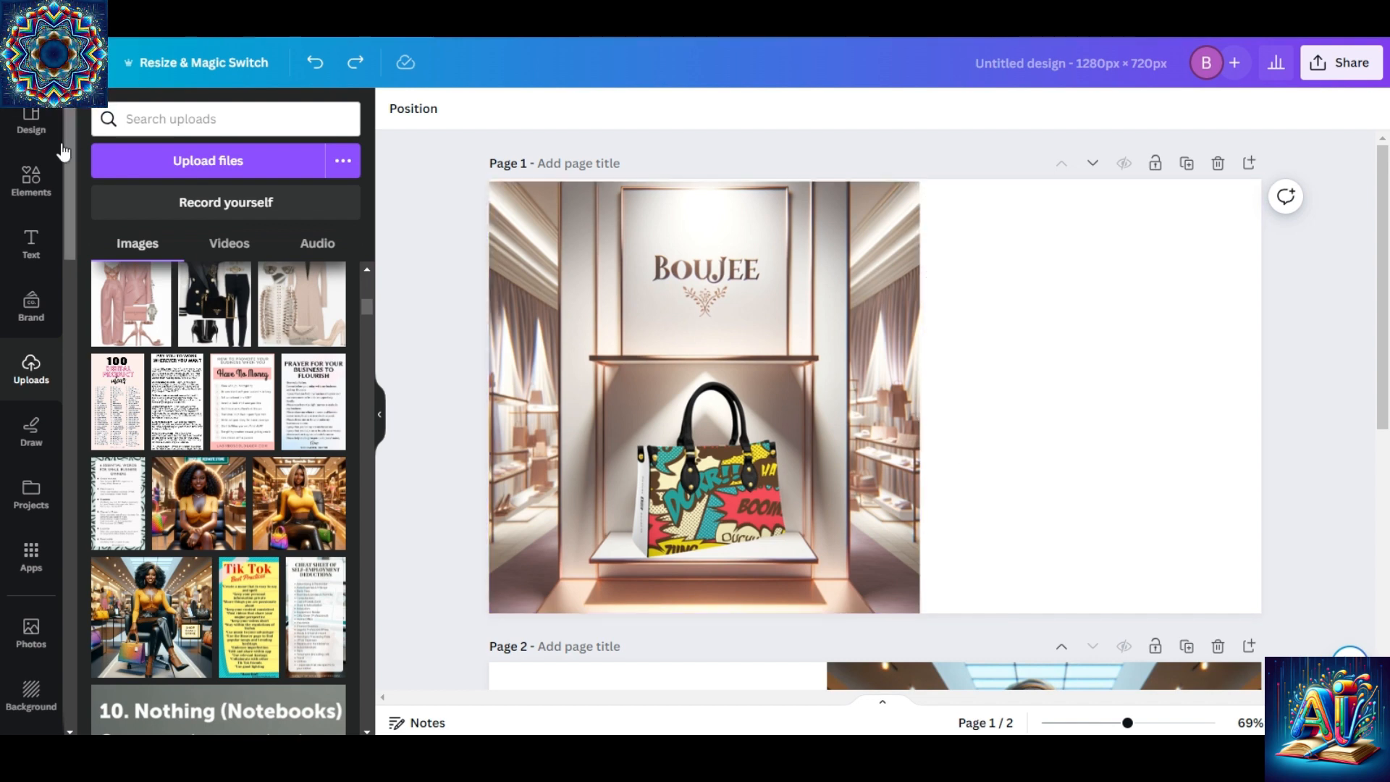
# Search the elements for "gradient" and list all matching graphics.
pyautogui.click(37, 186)
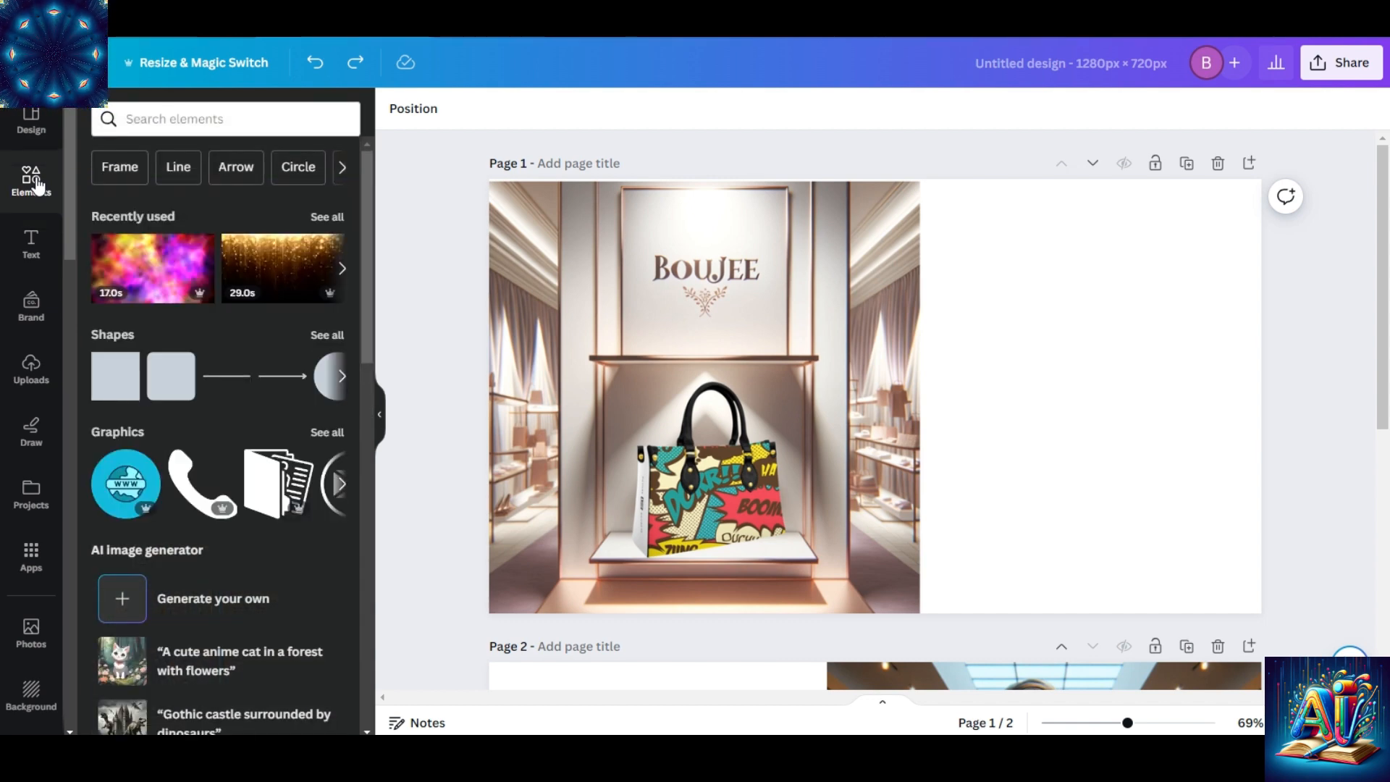
pyautogui.click(250, 115)
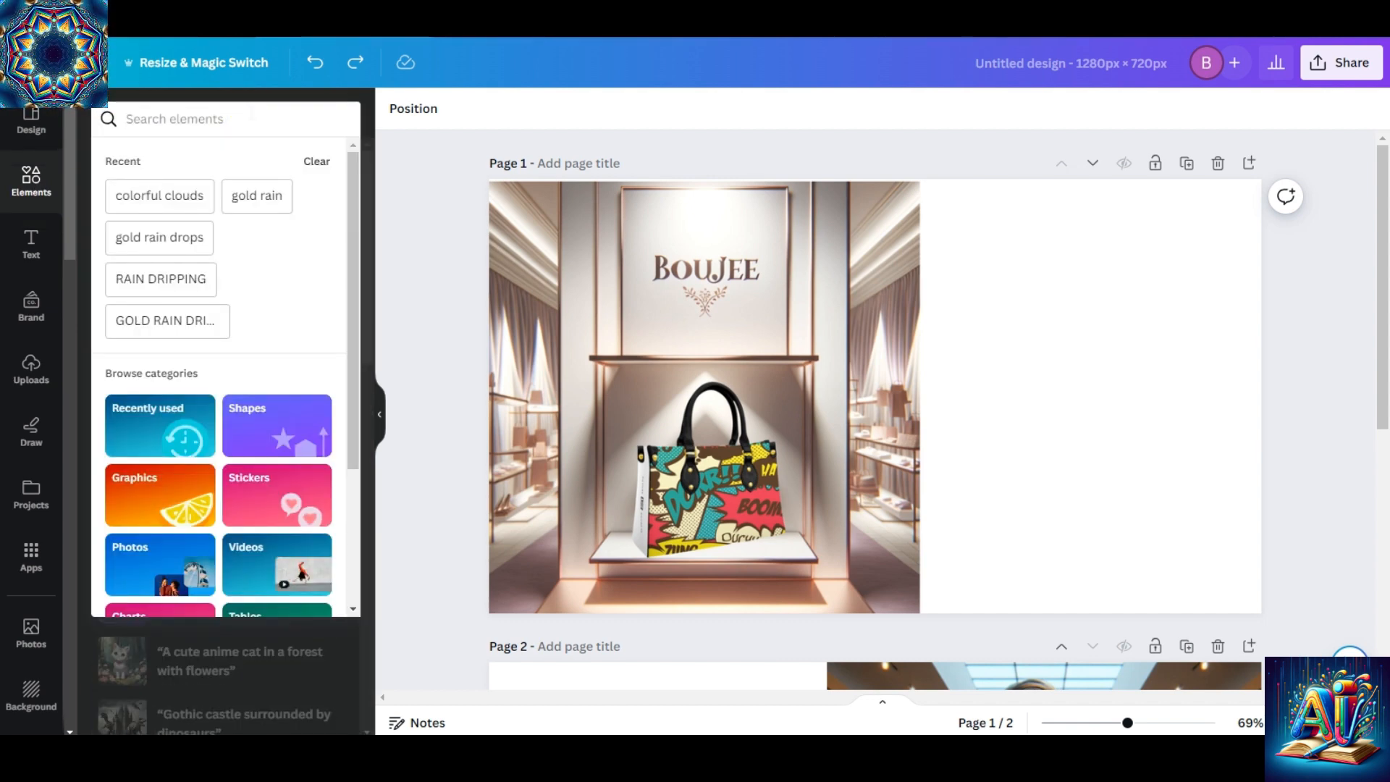
pyautogui.write('fade')
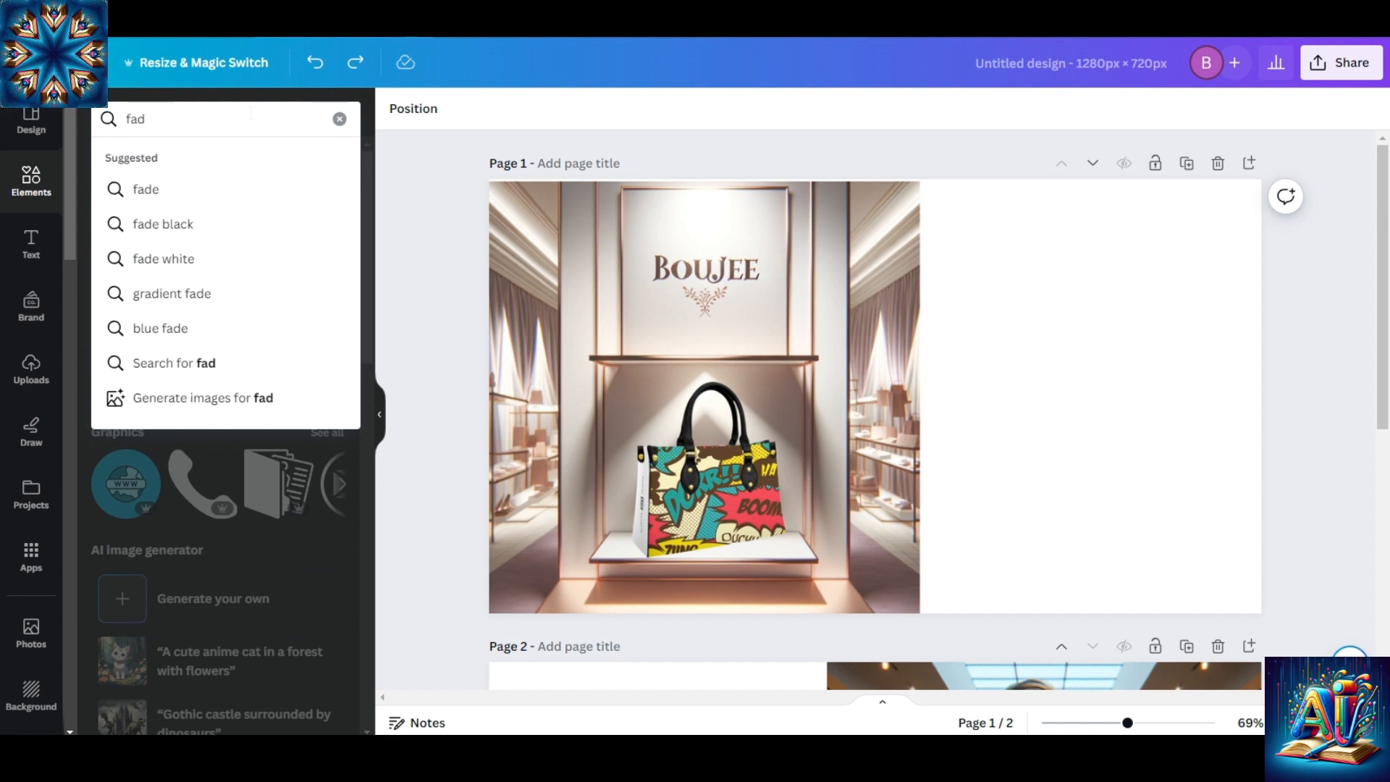
pyautogui.press('BackSpace')
pyautogui.press('BackSpace')
pyautogui.press('BackSpace')
pyautogui.write('gra')
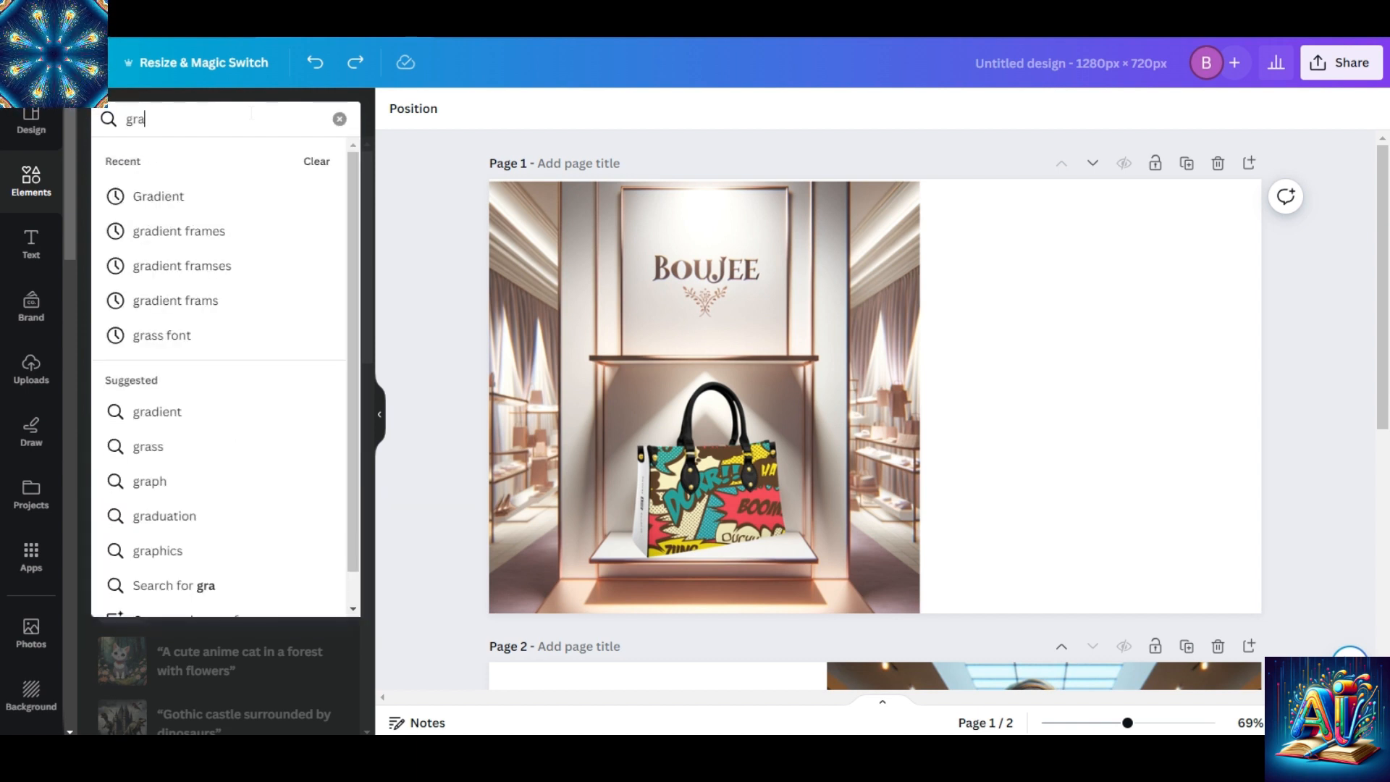
pyautogui.write('dient')
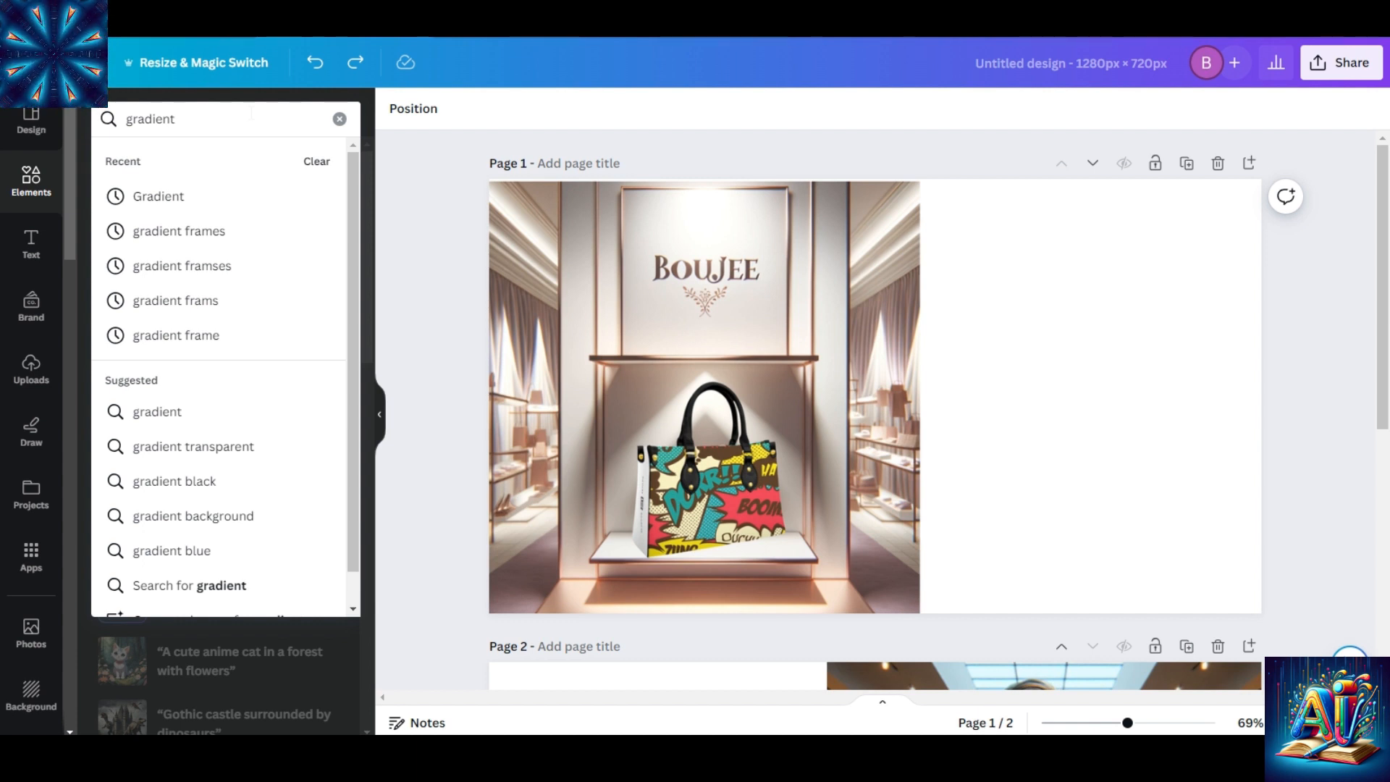
pyautogui.press('Return')
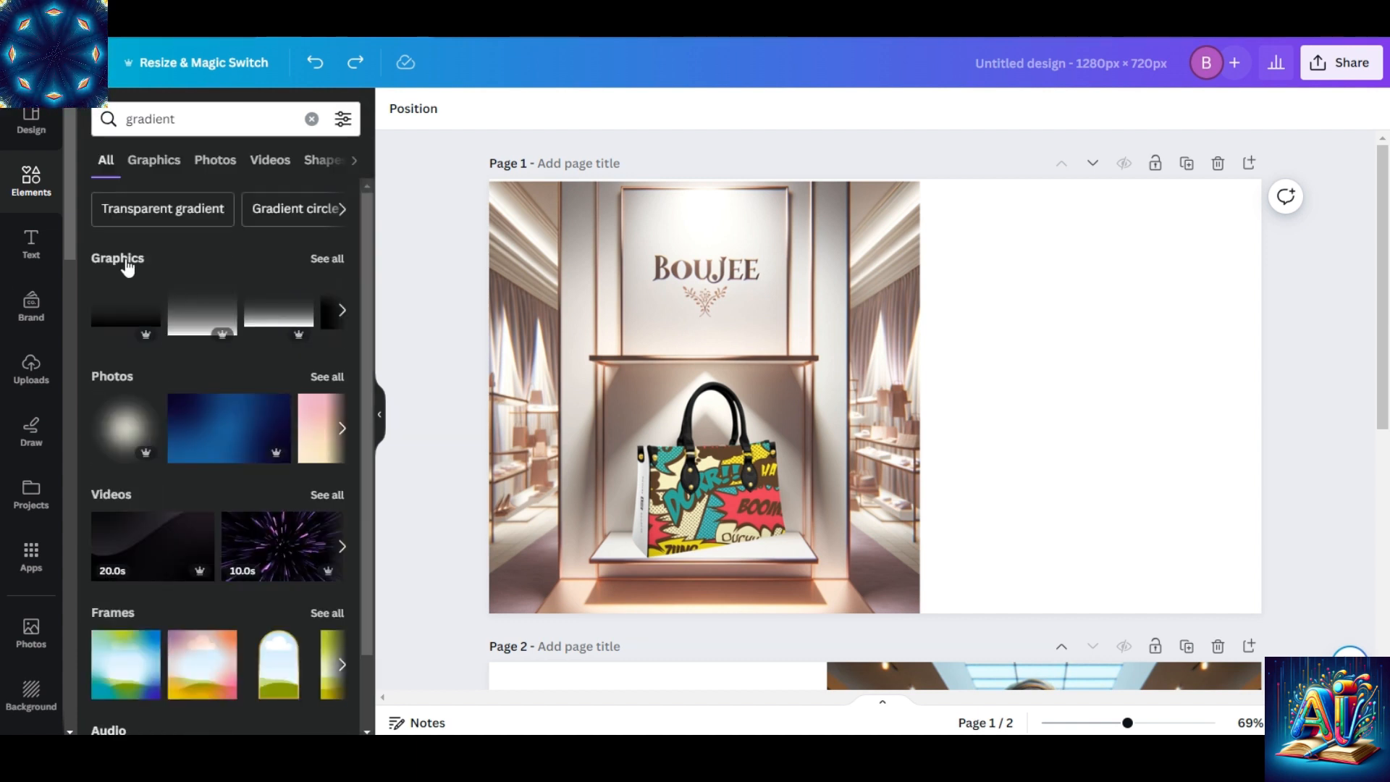
pyautogui.click(326, 259)
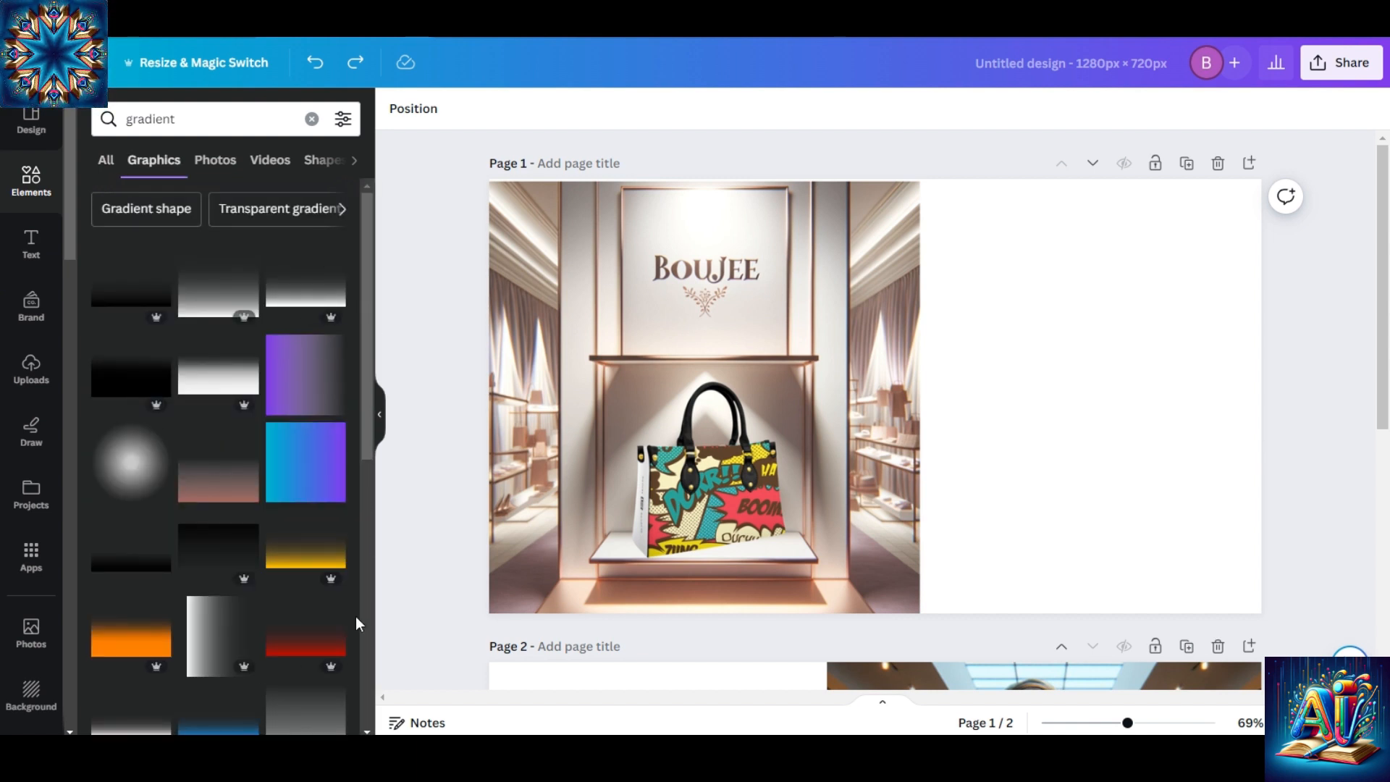
# Search the graphics for "fade to transparent gradient" instead.
pyautogui.doubleClick(192, 120)
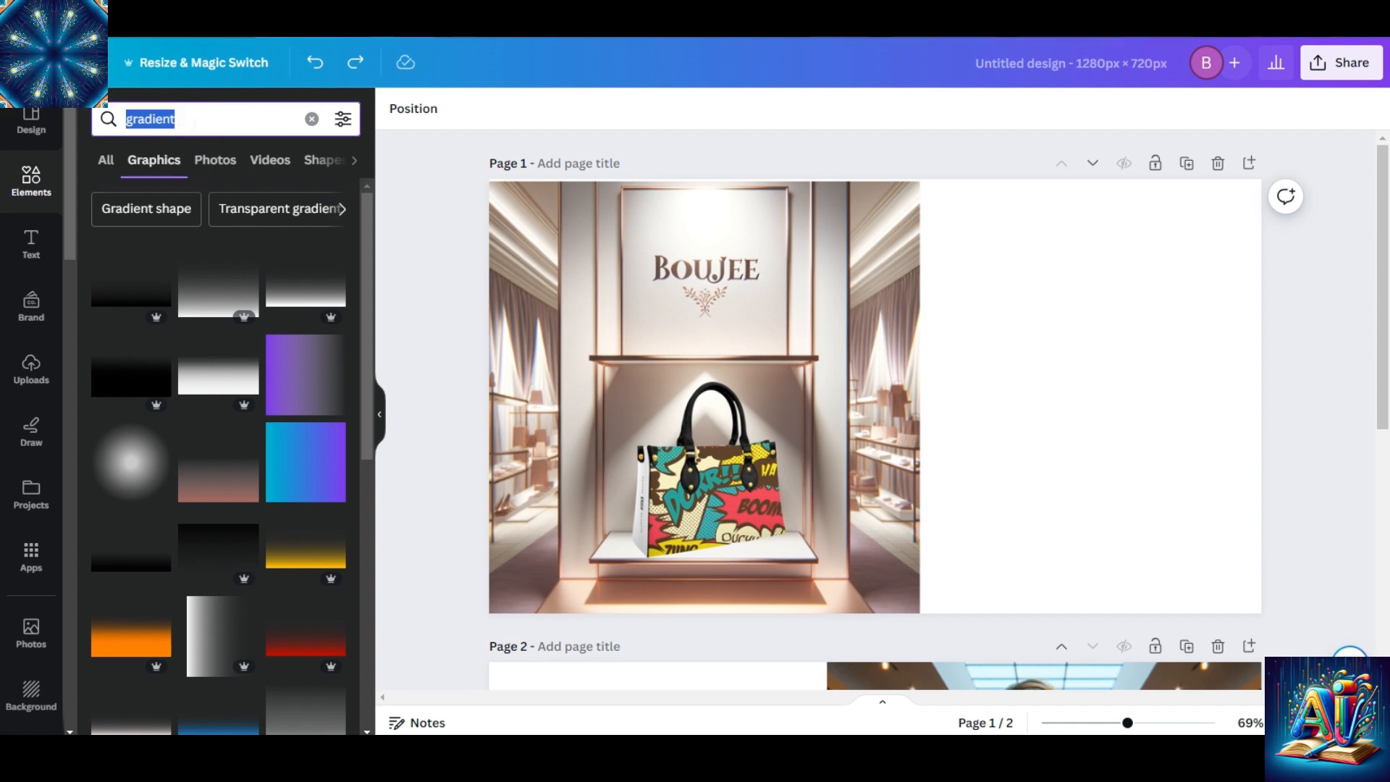
pyautogui.write('f')
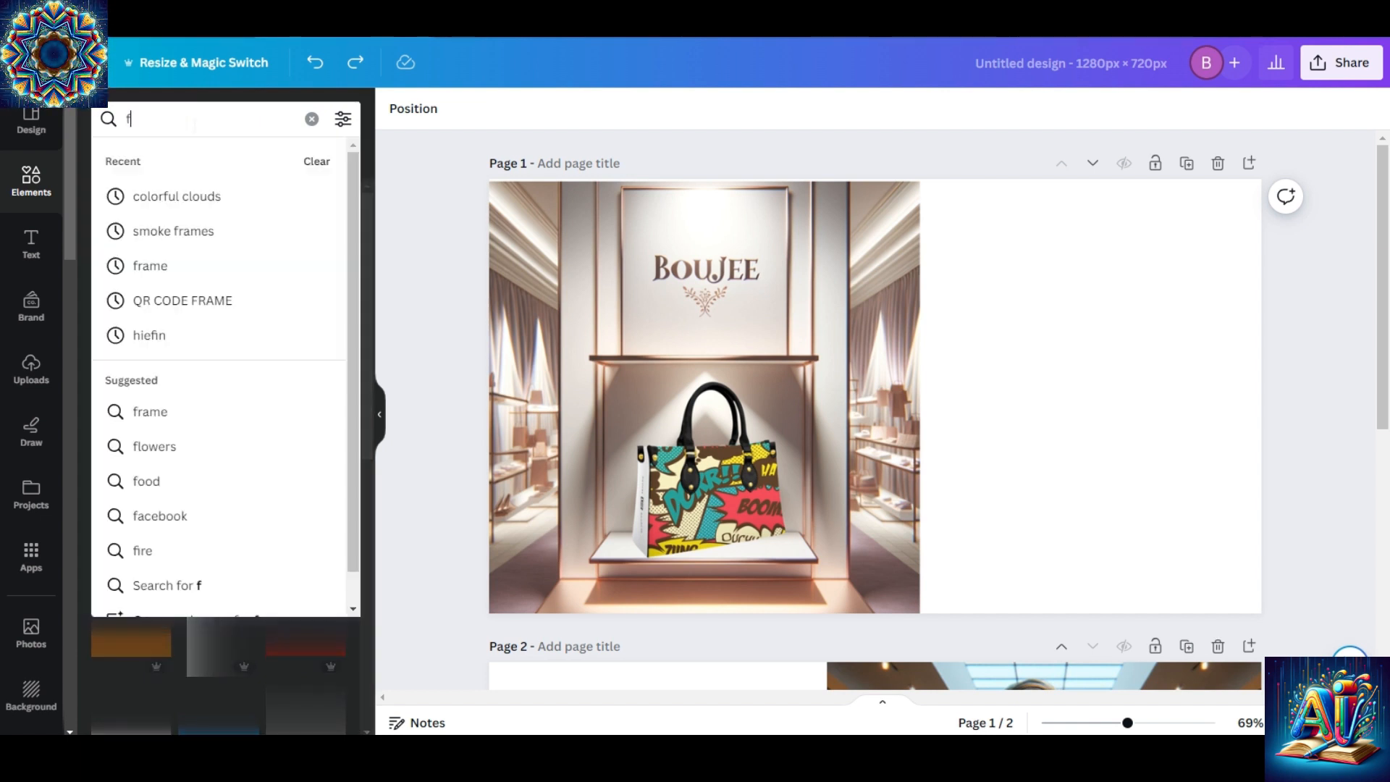
pyautogui.write('ade tran')
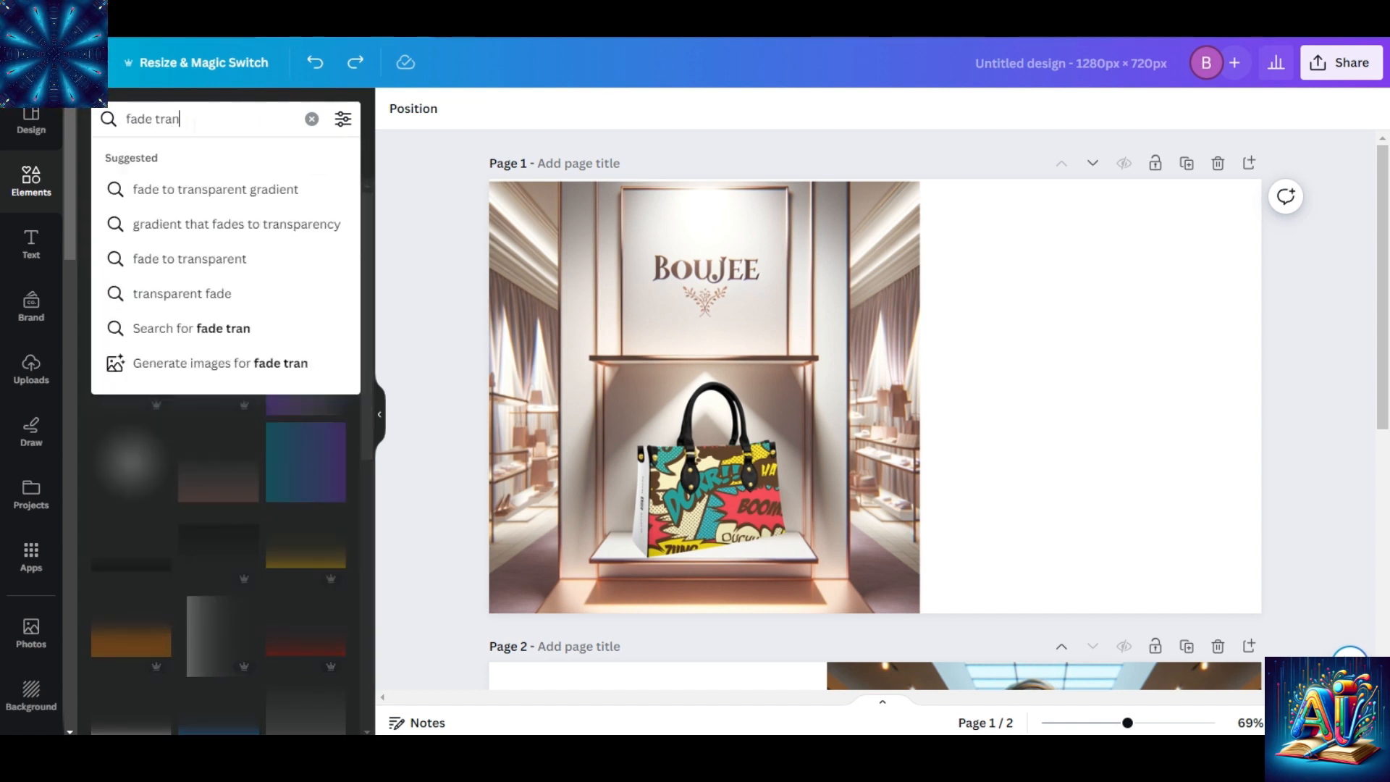
pyautogui.write('spare')
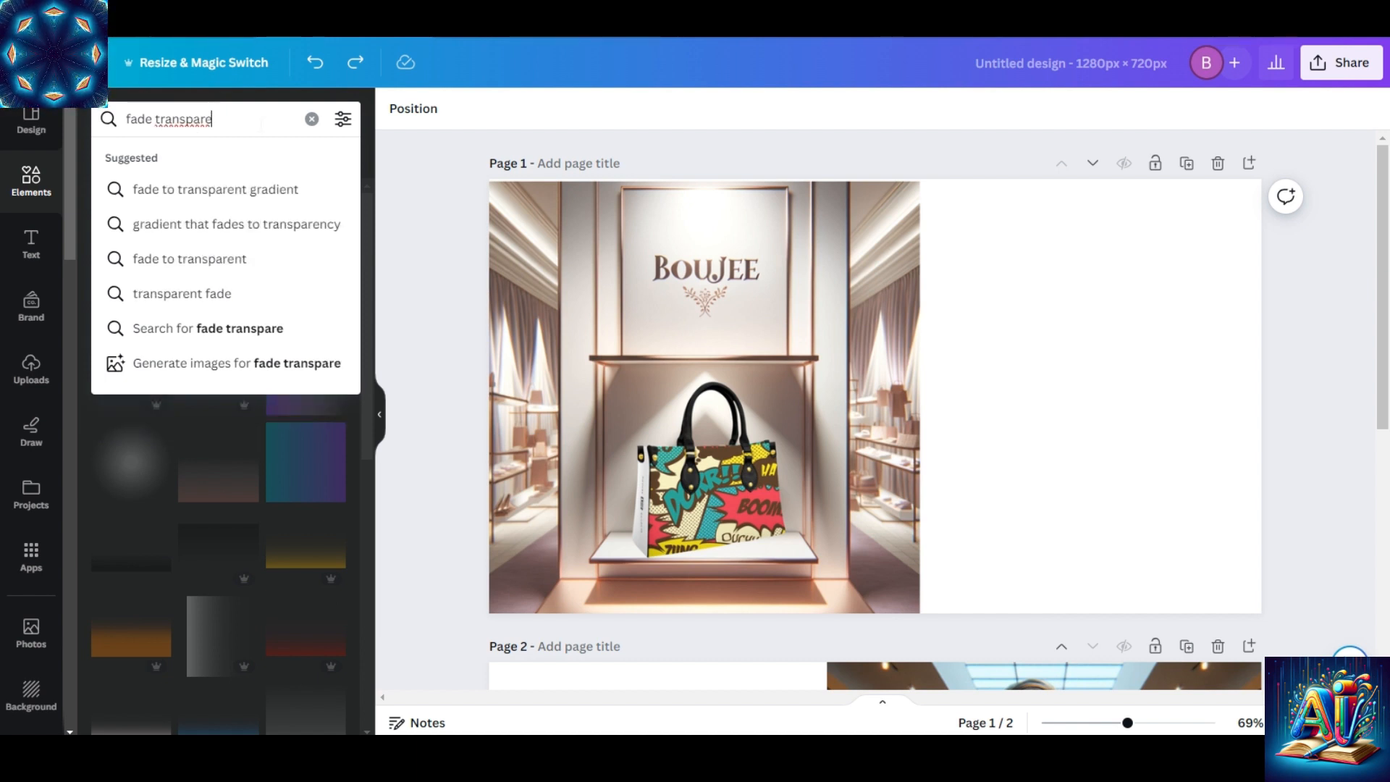
pyautogui.click(242, 188)
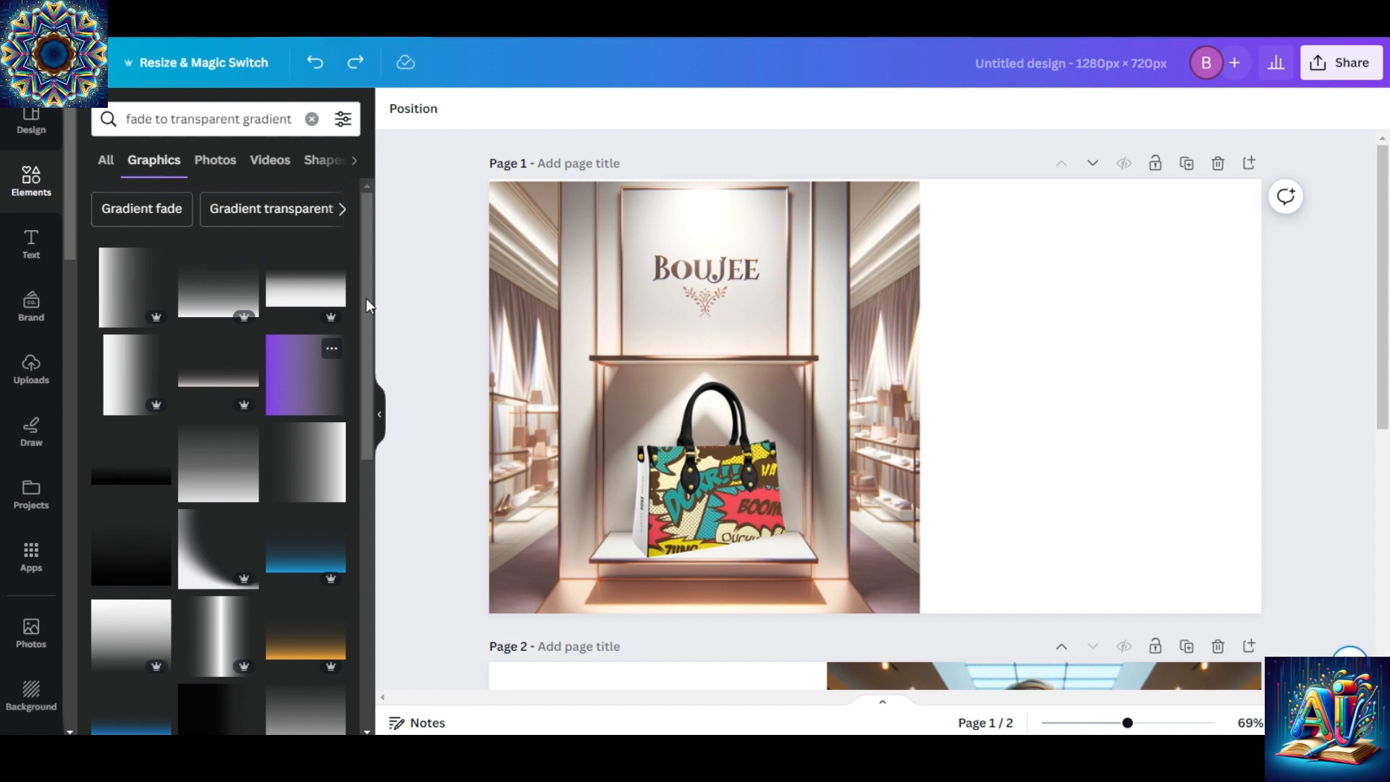
# Add the first white fade-to-transparent gradient from the results to page 1 and move it over the handbag picture.
pyautogui.moveTo(366, 280)
pyautogui.mouseDown()
pyautogui.moveTo(366, 515)
pyautogui.moveTo(359, 355)
pyautogui.mouseUp()
pyautogui.moveTo(367, 292); pyautogui.dragTo(364, 554)
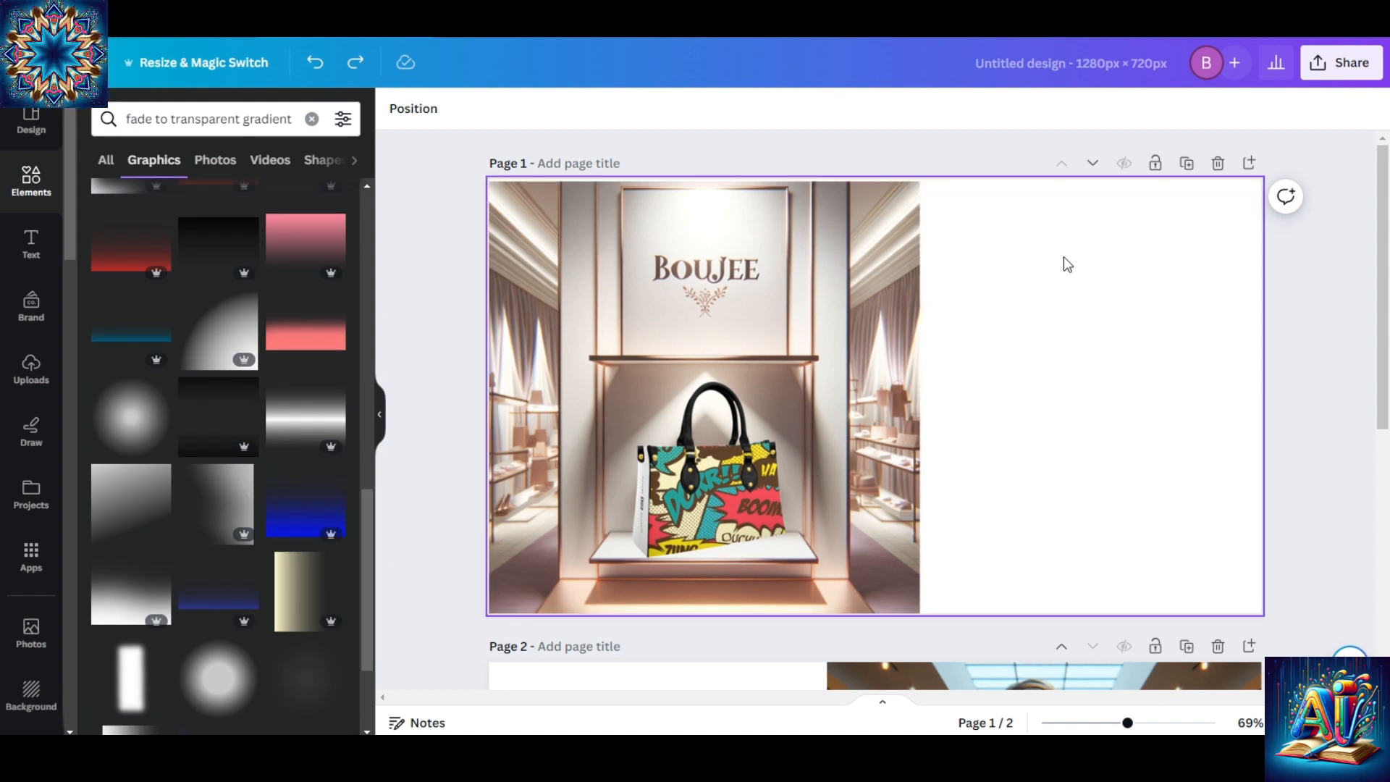
pyautogui.click(368, 607)
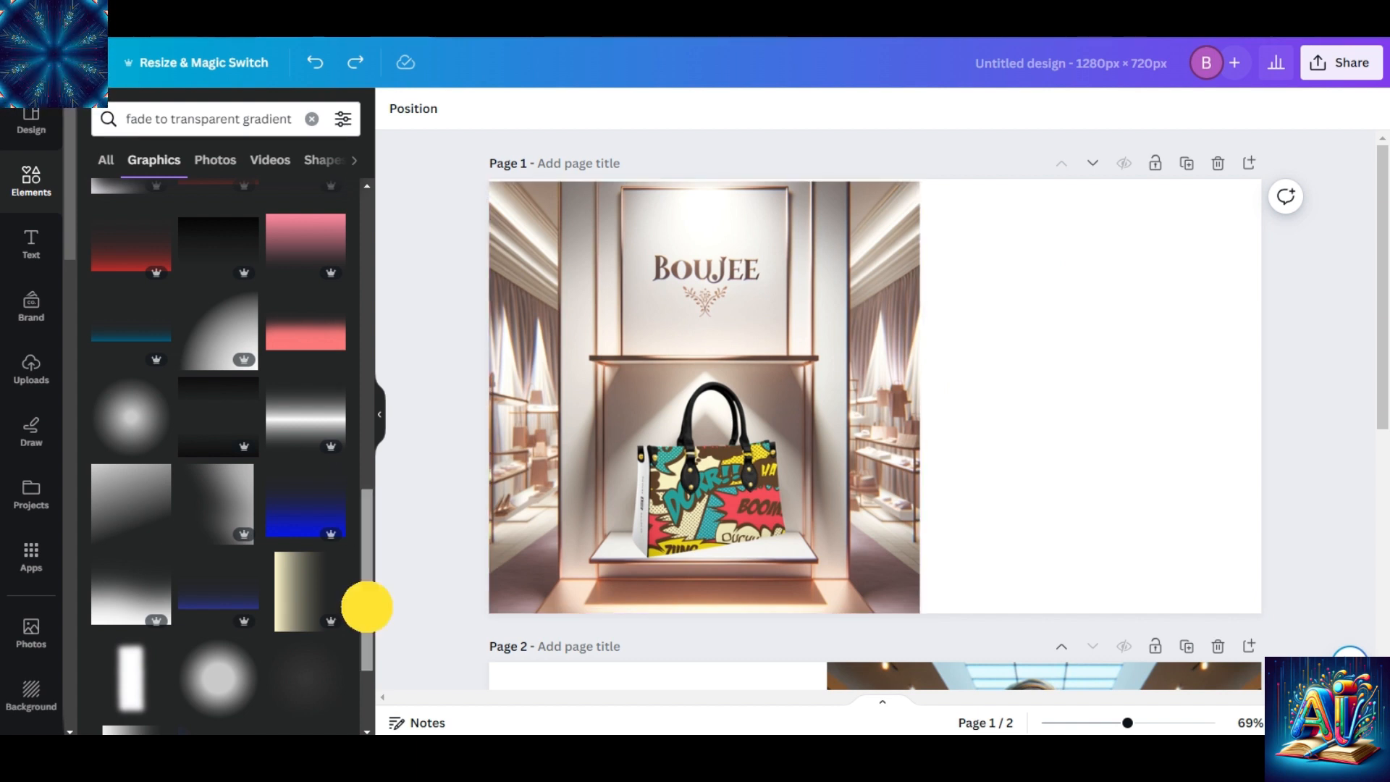
pyautogui.moveTo(367, 607); pyautogui.dragTo(373, 274)
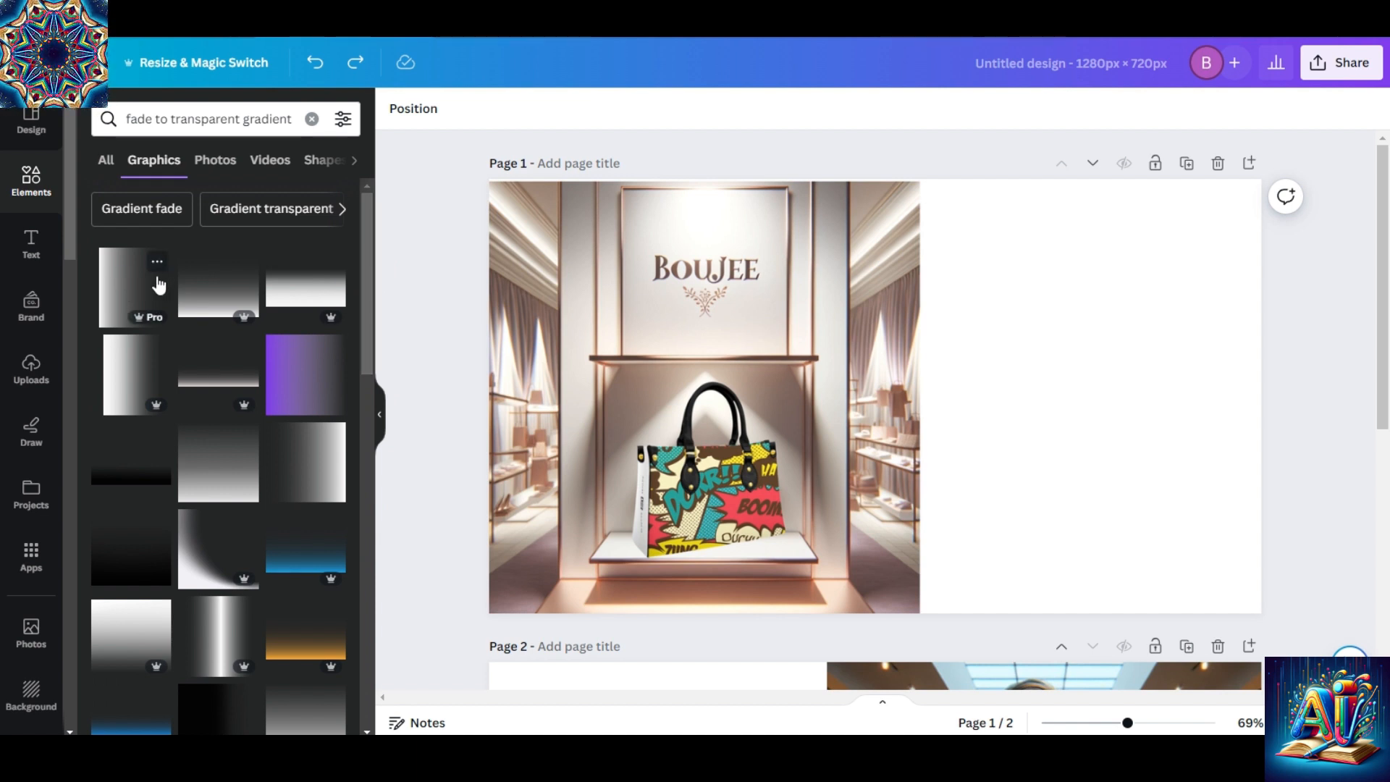
pyautogui.click(123, 276)
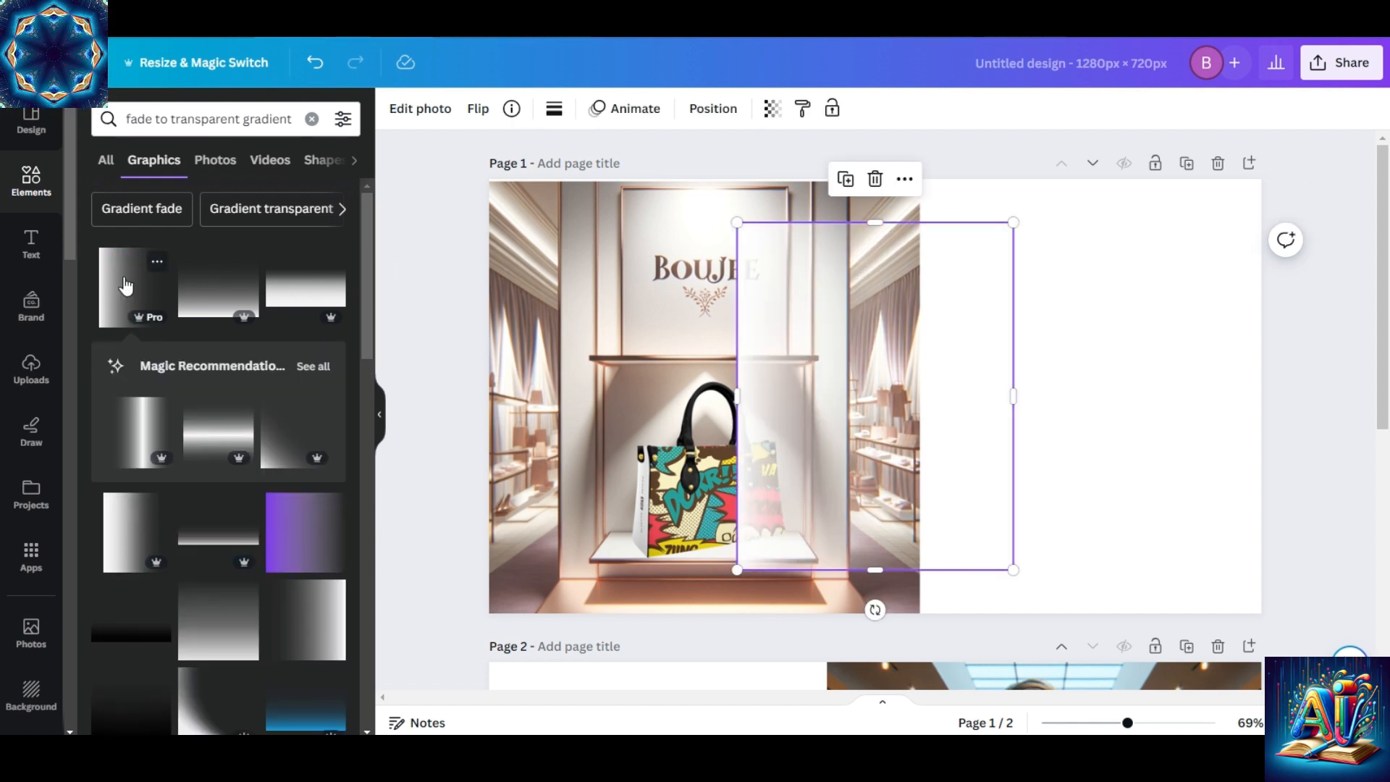
pyautogui.moveTo(764, 306); pyautogui.dragTo(630, 302)
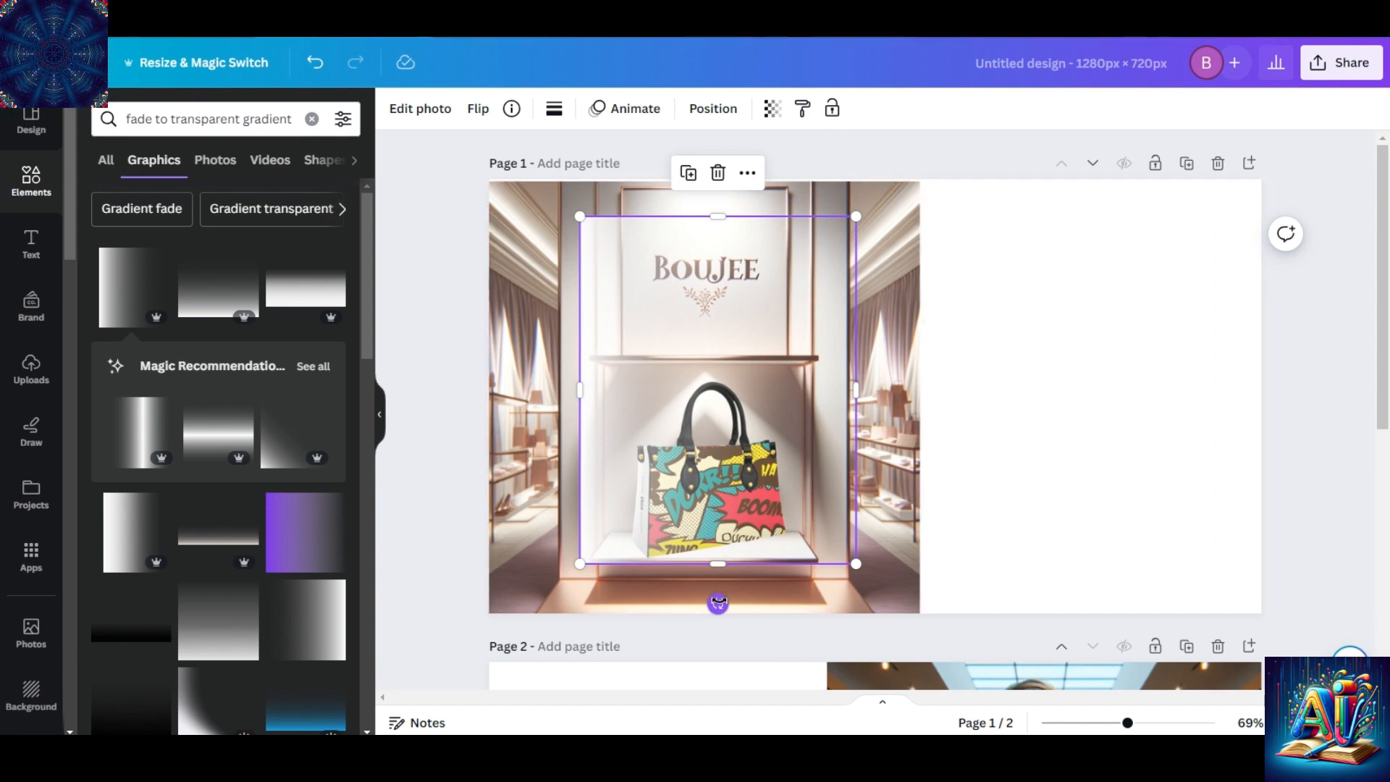
# Rotate the gradient half a turn, enlarge it to about full page height, and place it across the handbag picture's right edge.
pyautogui.moveTo(718, 604); pyautogui.dragTo(717, 243)
pyautogui.moveTo(760, 358); pyautogui.dragTo(1161, 322)
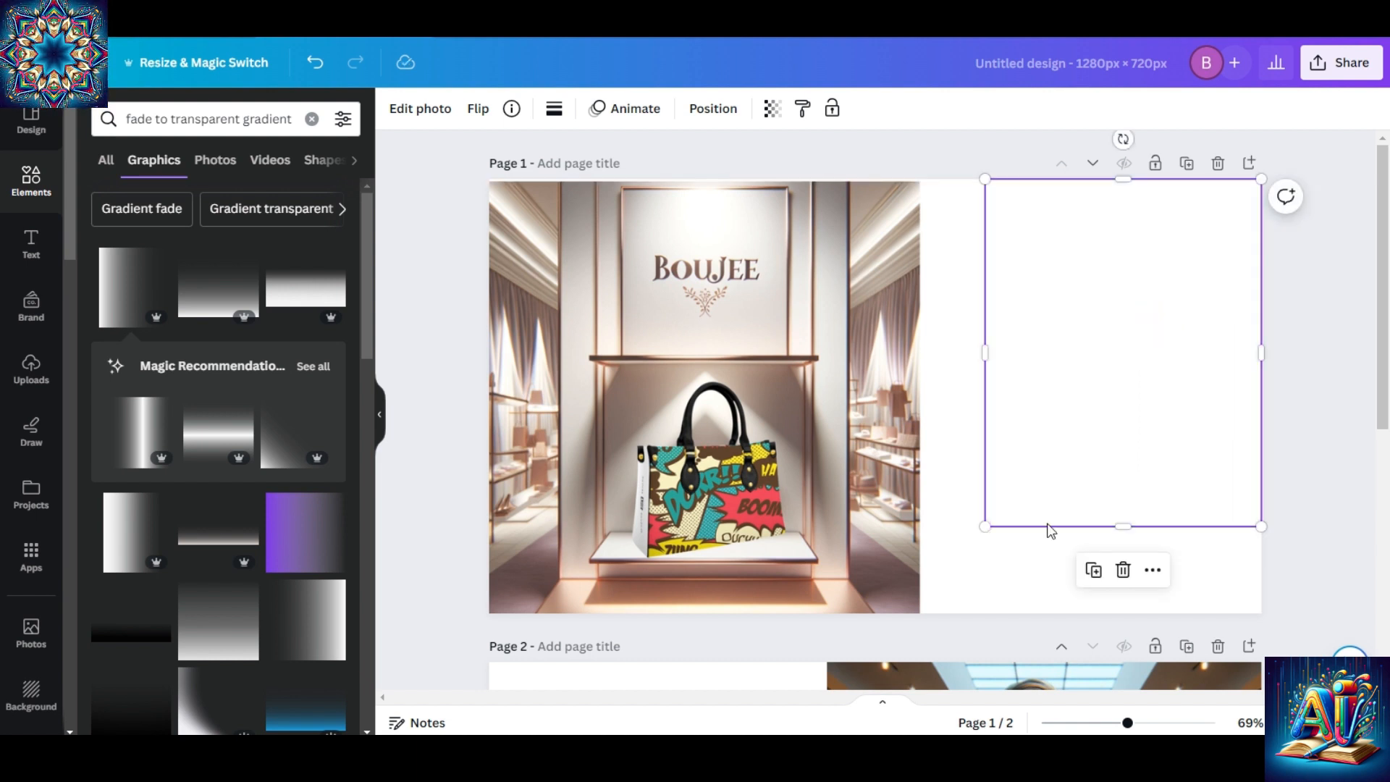
pyautogui.moveTo(985, 527); pyautogui.dragTo(987, 525)
pyautogui.moveTo(937, 565); pyautogui.dragTo(881, 596)
pyautogui.moveTo(1012, 400); pyautogui.dragTo(943, 396)
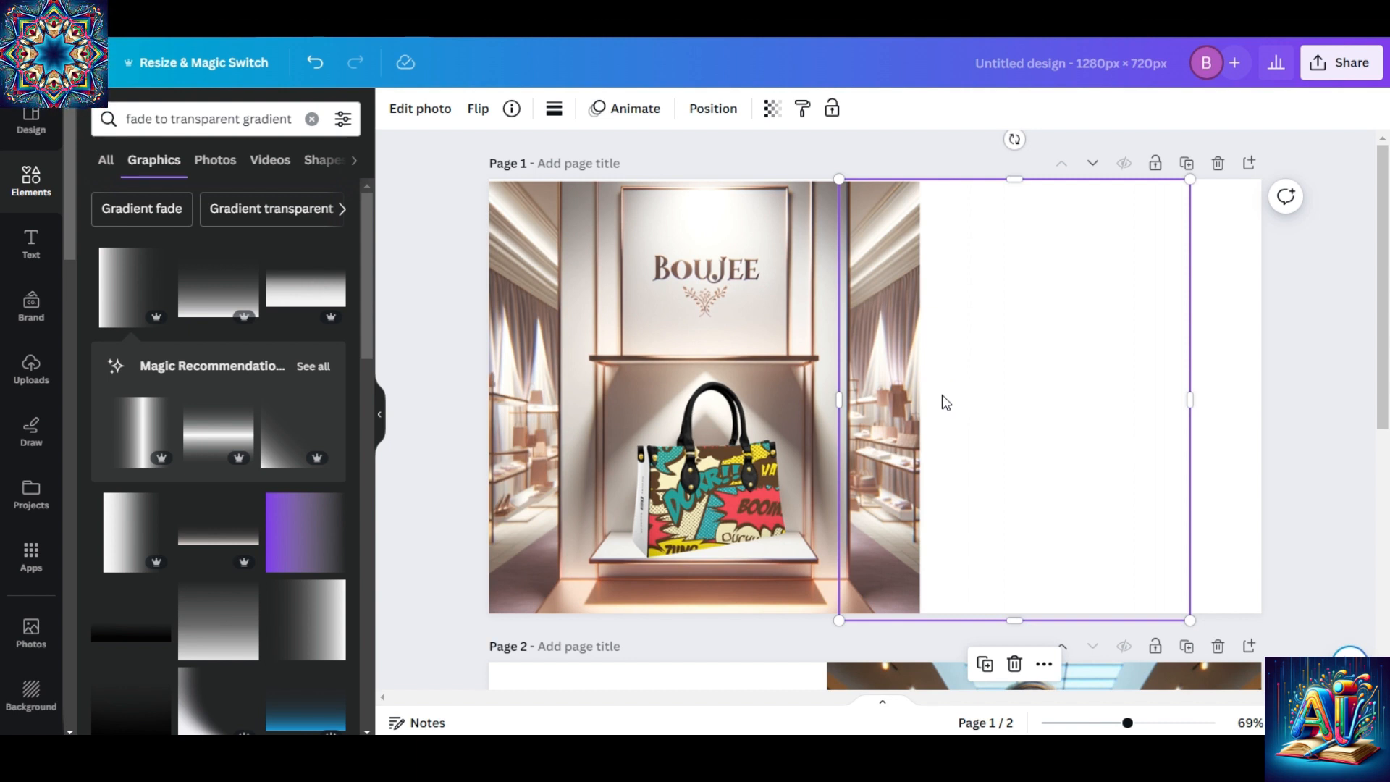
# Layer further copies of the white fade gradient over the handbag picture's right edge, offsetting each one sideways to strengthen the blend.
pyautogui.moveTo(942, 396); pyautogui.dragTo(828, 387)
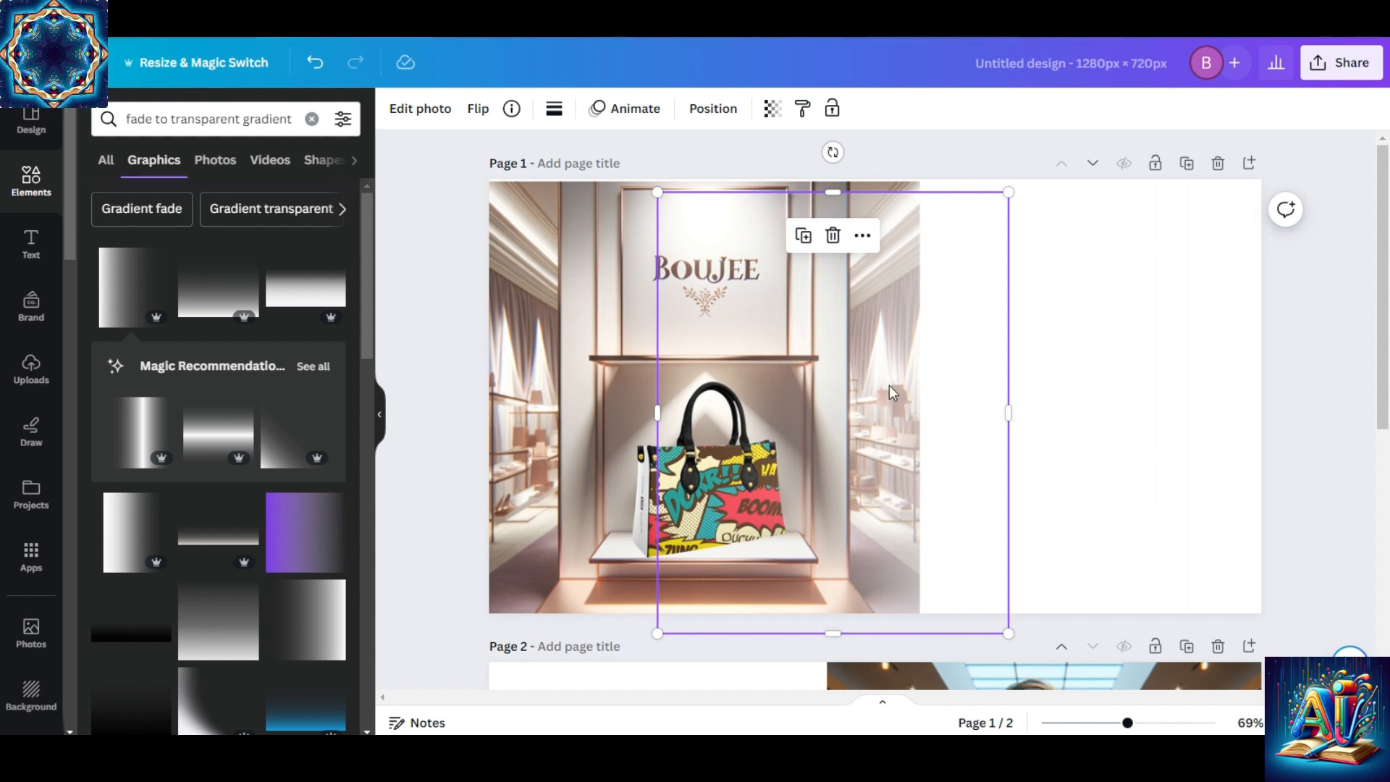
pyautogui.moveTo(889, 385); pyautogui.dragTo(850, 376)
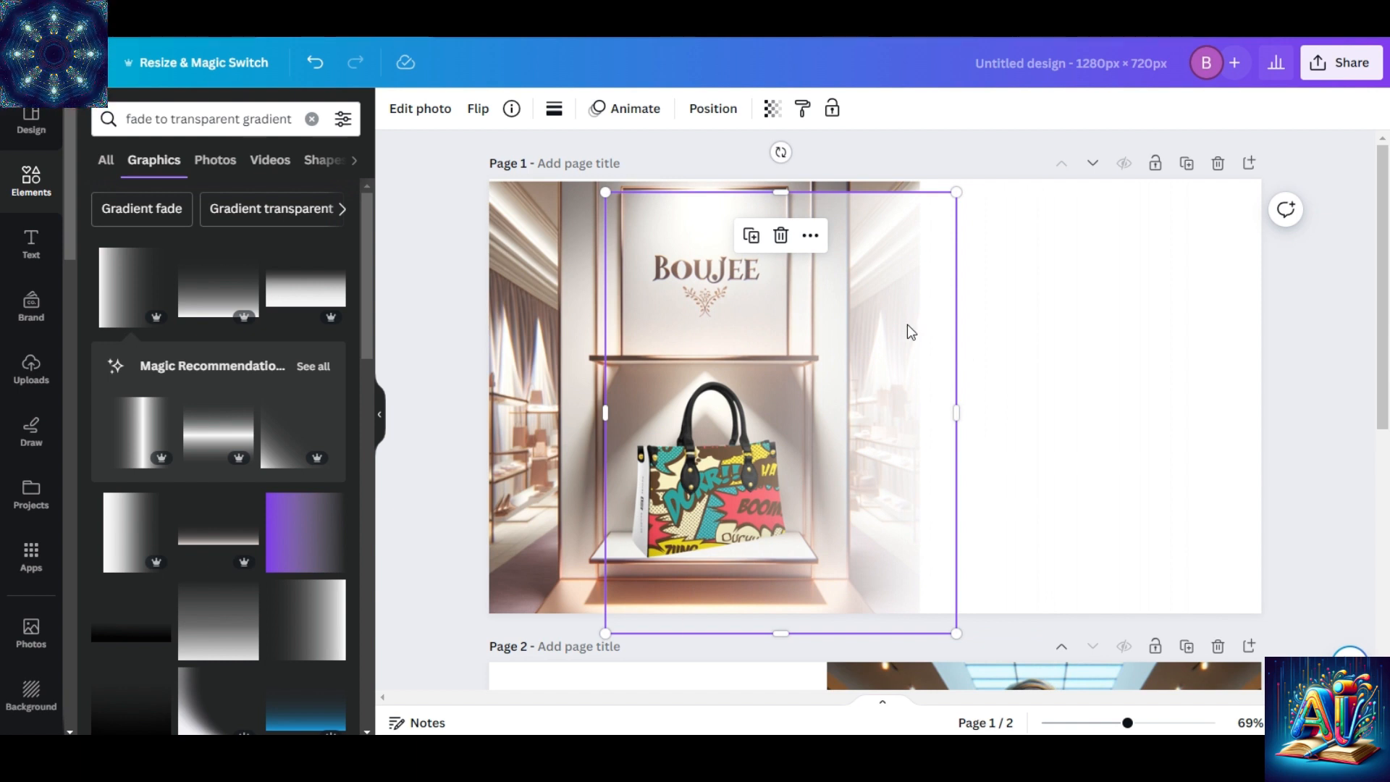
pyautogui.moveTo(906, 324); pyautogui.dragTo(1017, 328)
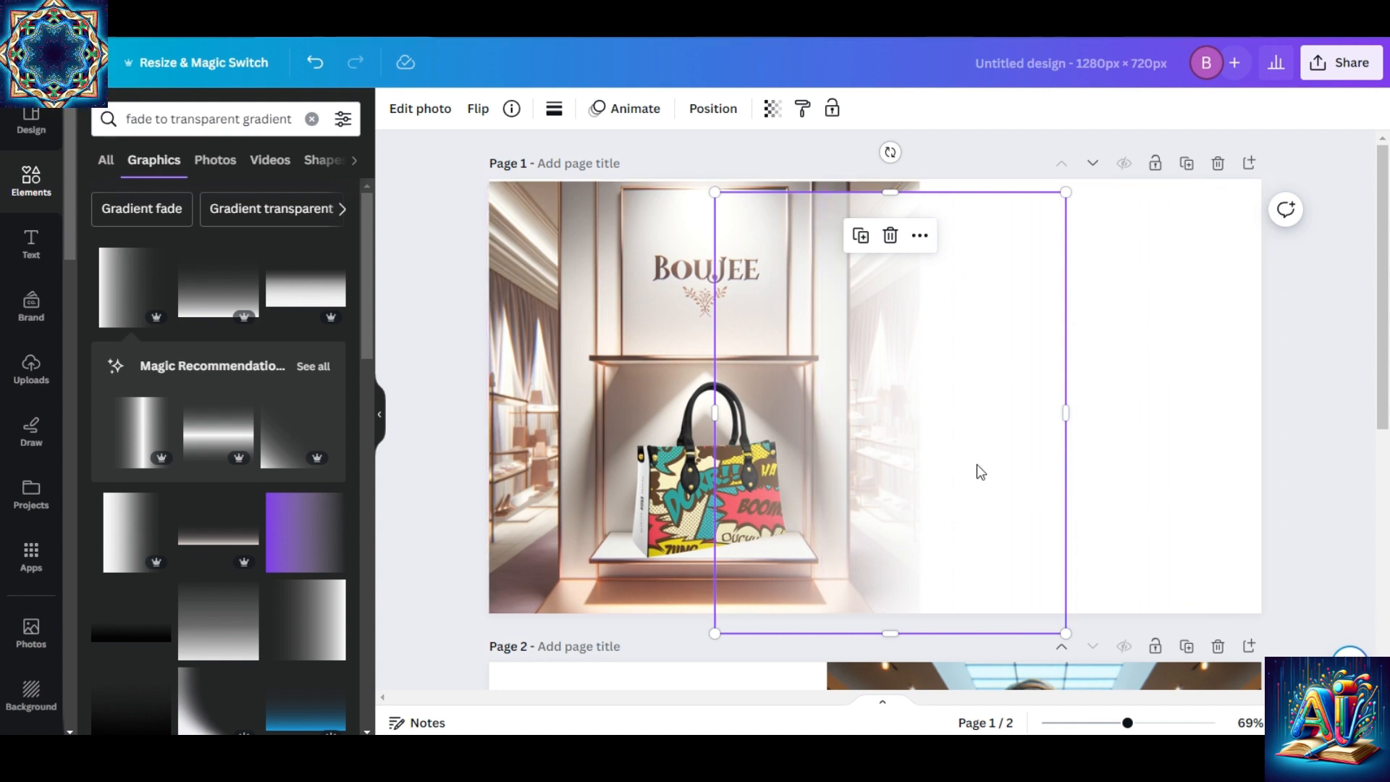
pyautogui.moveTo(971, 430); pyautogui.dragTo(898, 430)
pyautogui.moveTo(881, 362); pyautogui.dragTo(921, 355)
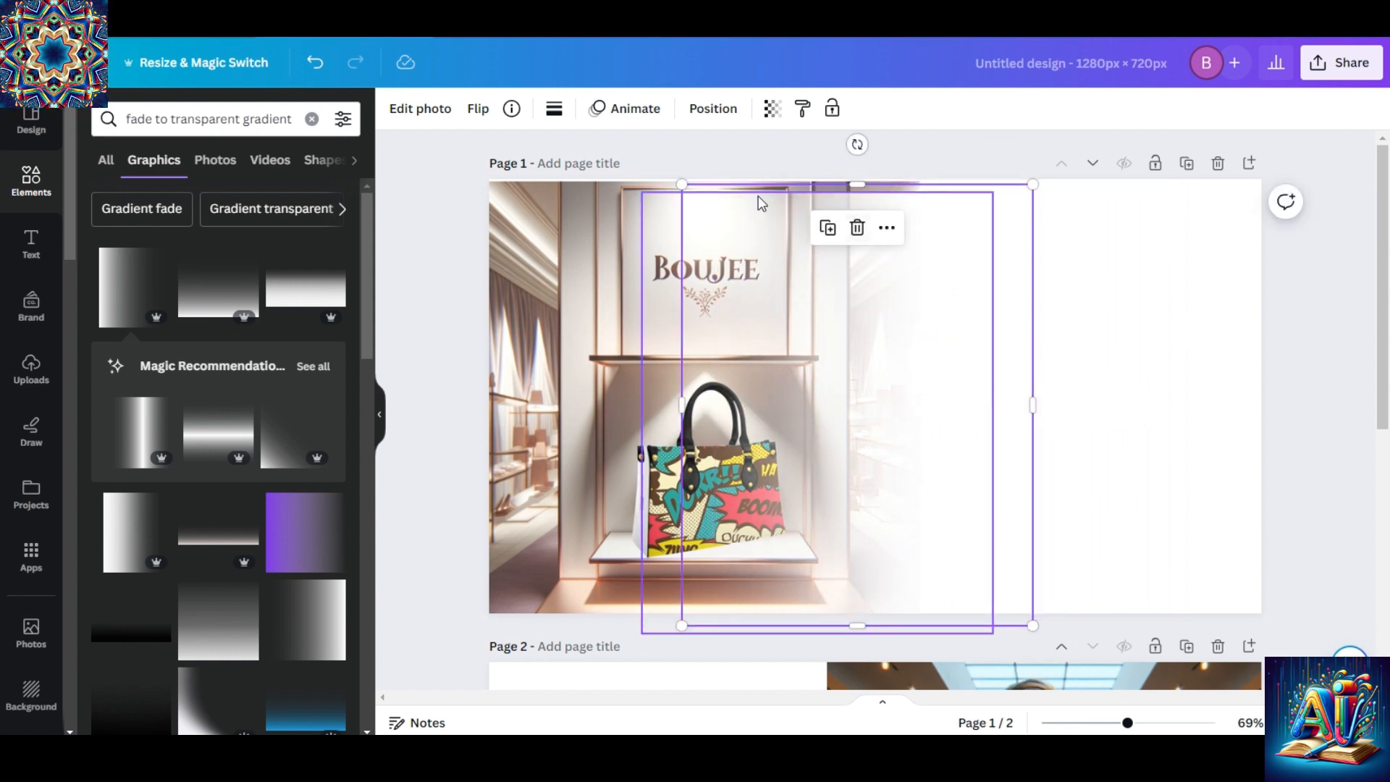
pyautogui.moveTo(1297, 572); pyautogui.dragTo(639, 208)
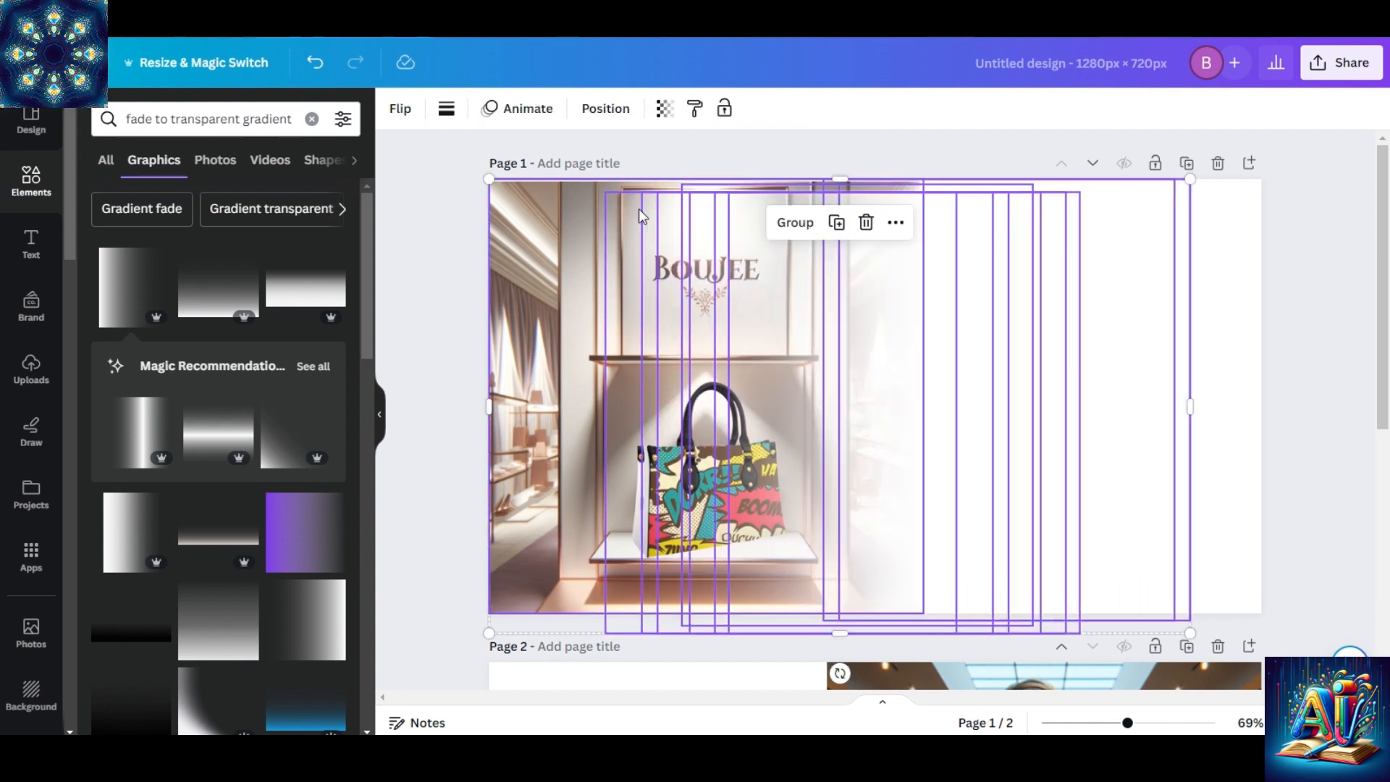
pyautogui.click(559, 265)
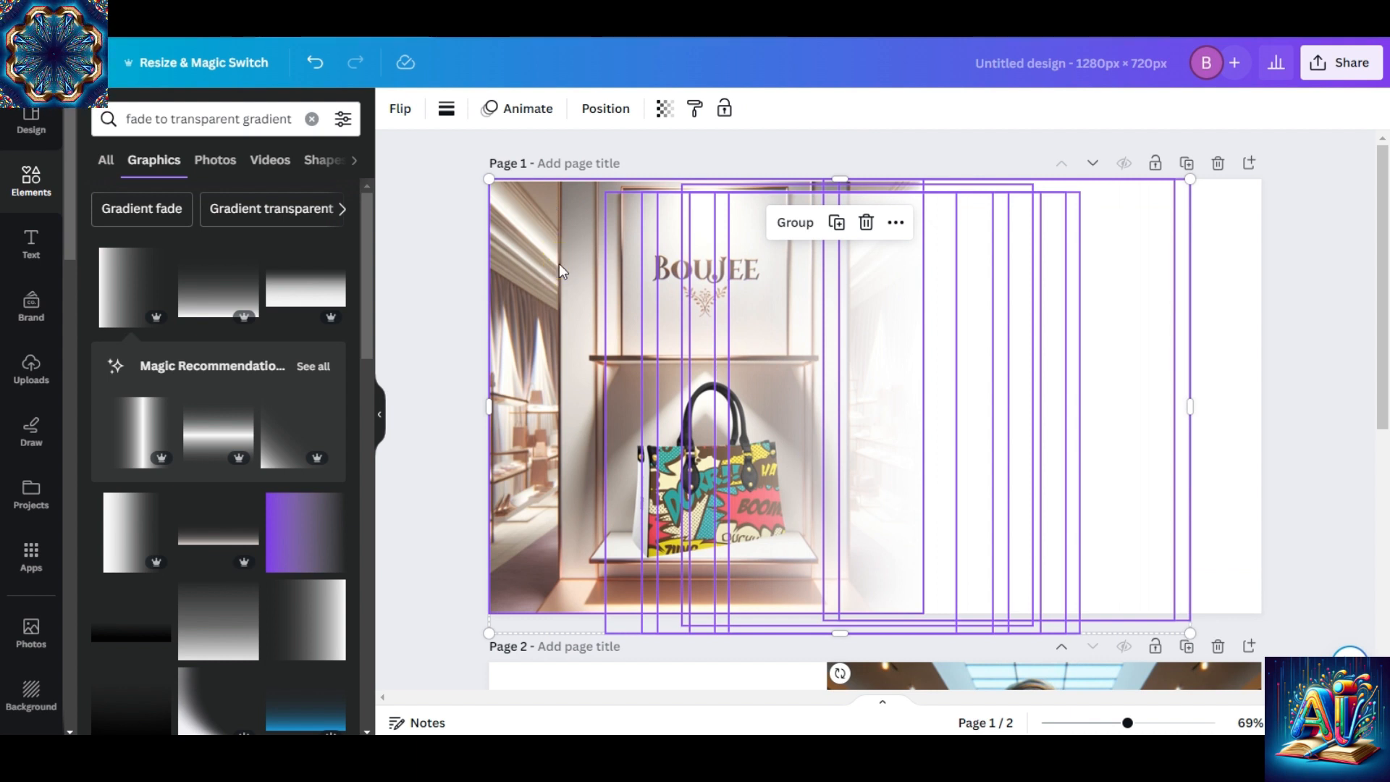
pyautogui.click(1265, 366)
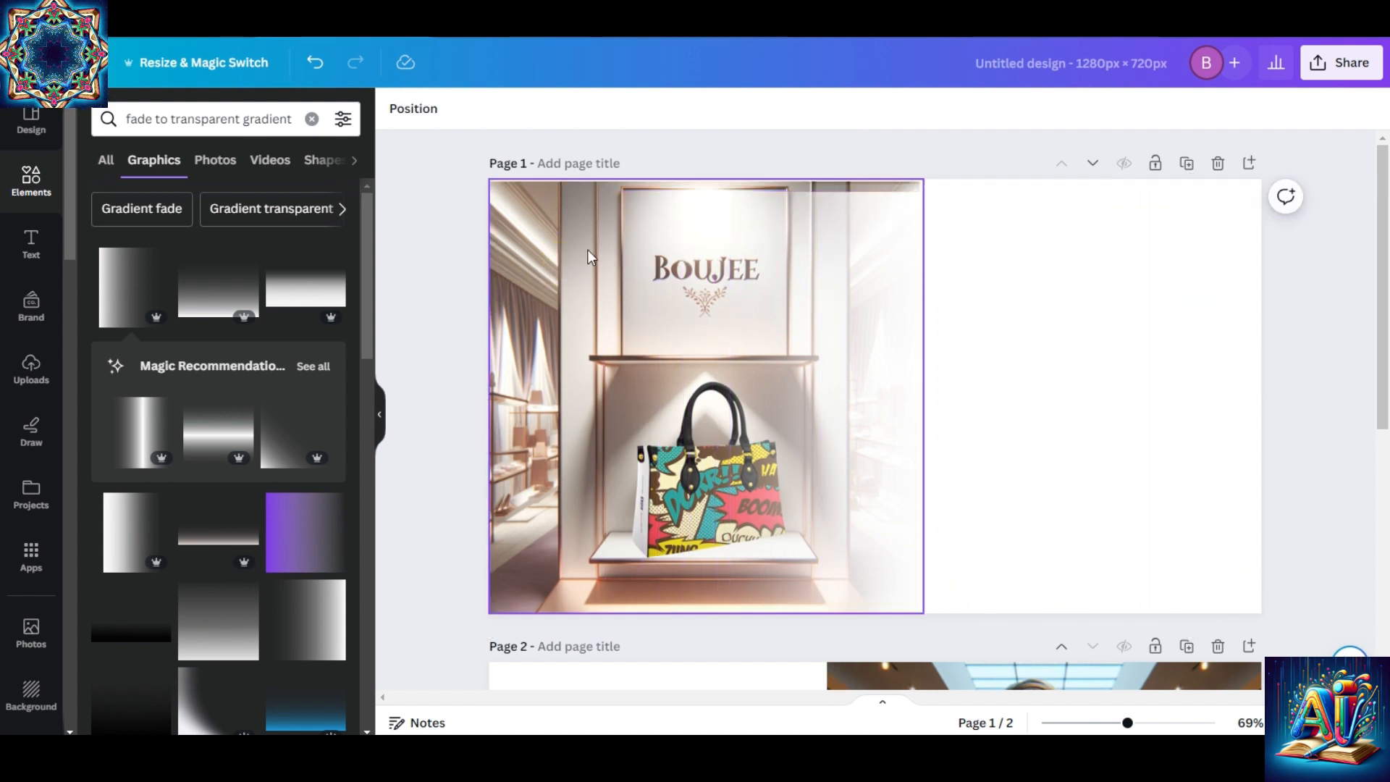
# Lock the handbag picture on page 1.
pyautogui.click(564, 243)
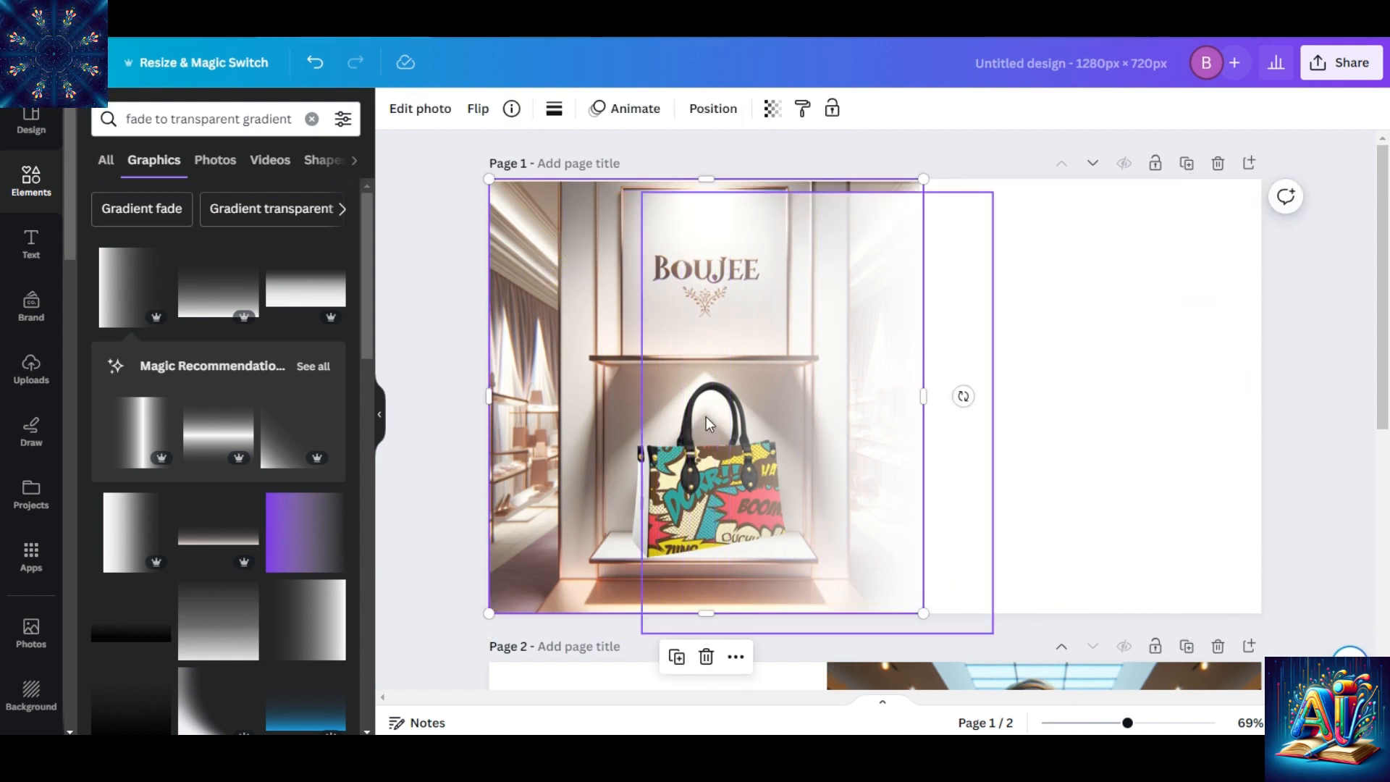
pyautogui.click(736, 657)
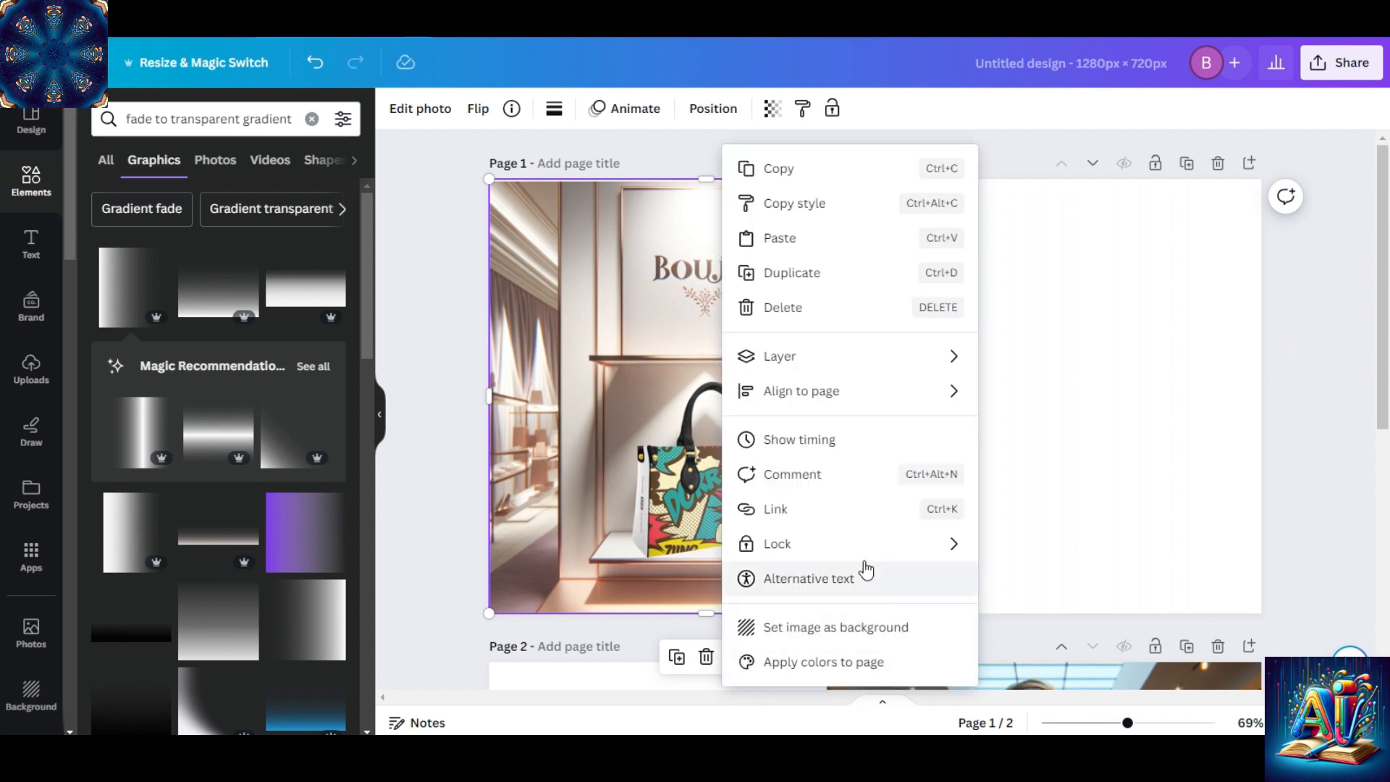
pyautogui.moveTo(869, 554)
pyautogui.click(1030, 544)
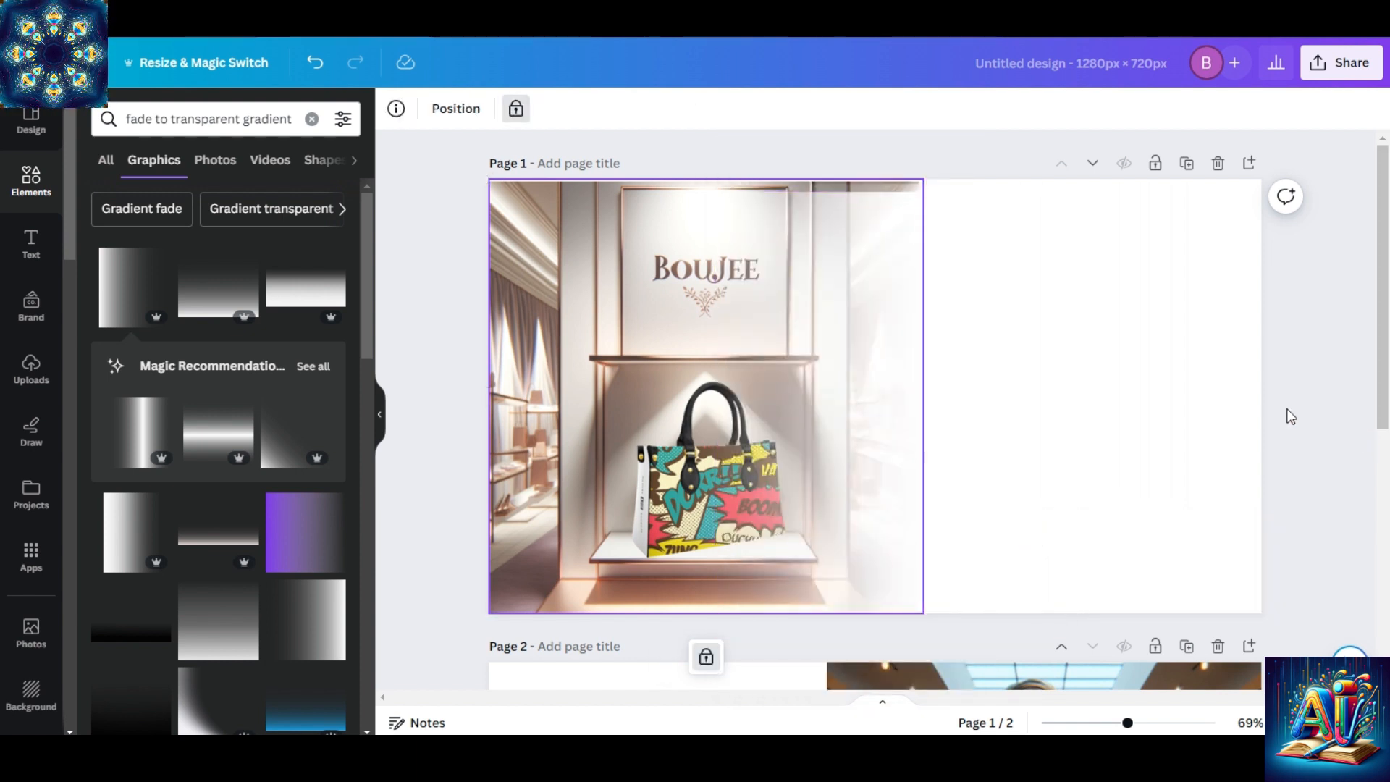
# Select all the overlapping gradient copies on page 1 and group them.
pyautogui.click(1298, 425)
pyautogui.moveTo(1293, 548); pyautogui.dragTo(787, 247)
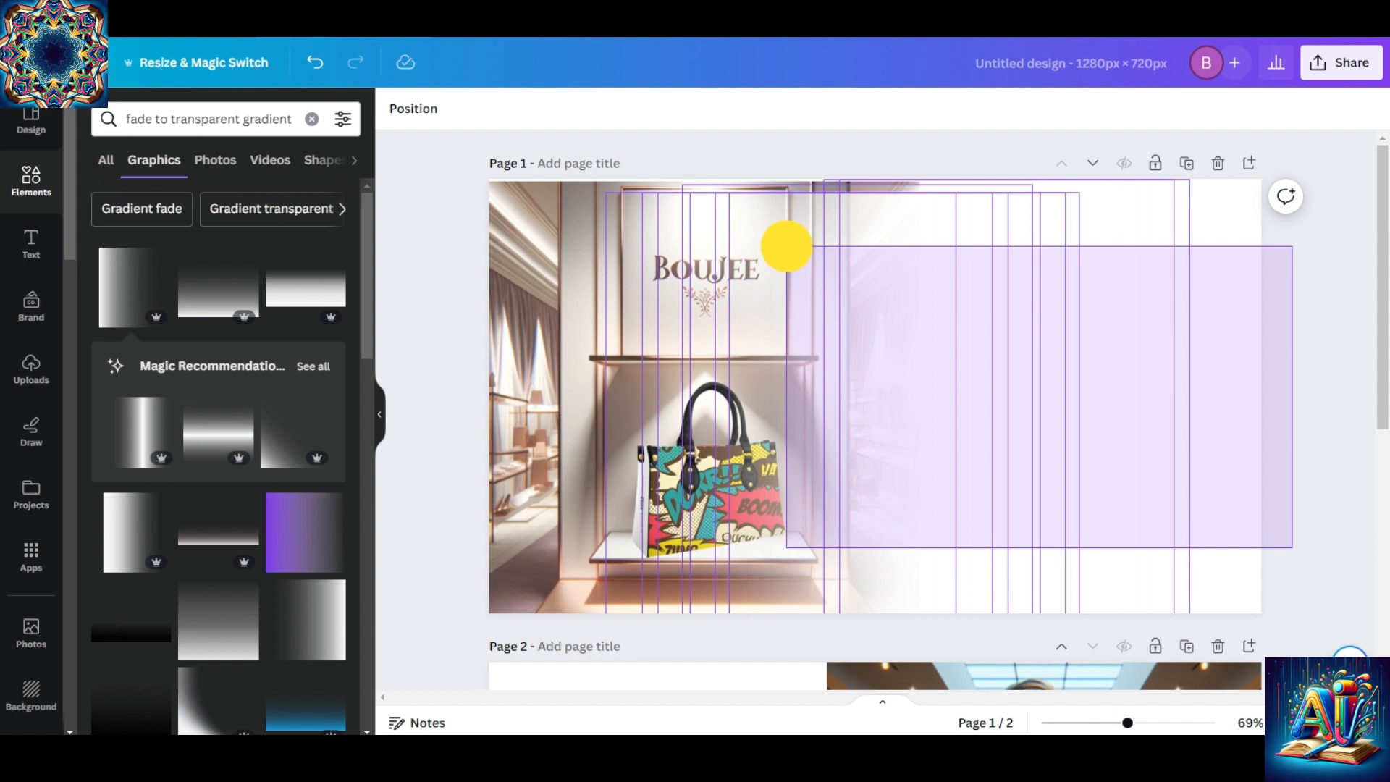
pyautogui.moveTo(786, 246); pyautogui.dragTo(652, 214)
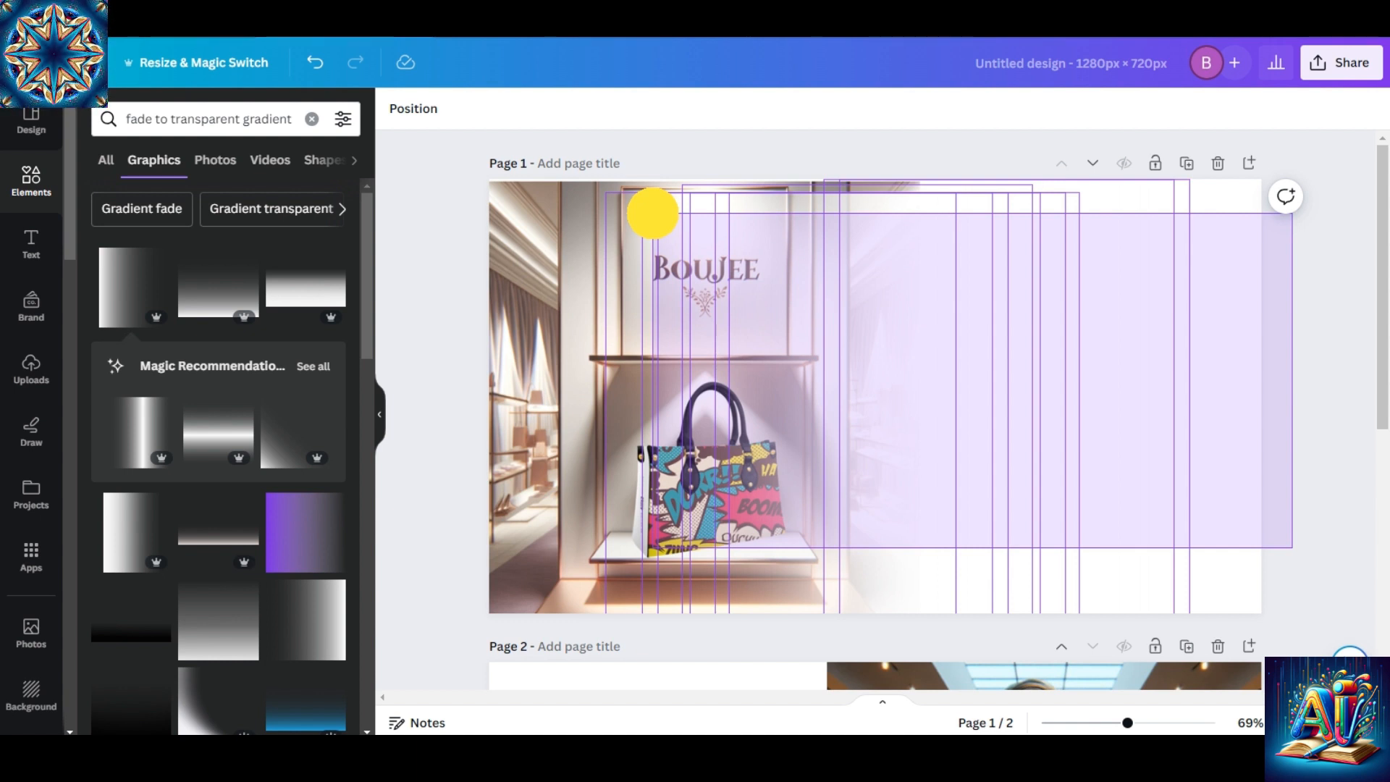
pyautogui.moveTo(652, 213); pyautogui.dragTo(656, 221)
pyautogui.click(849, 221)
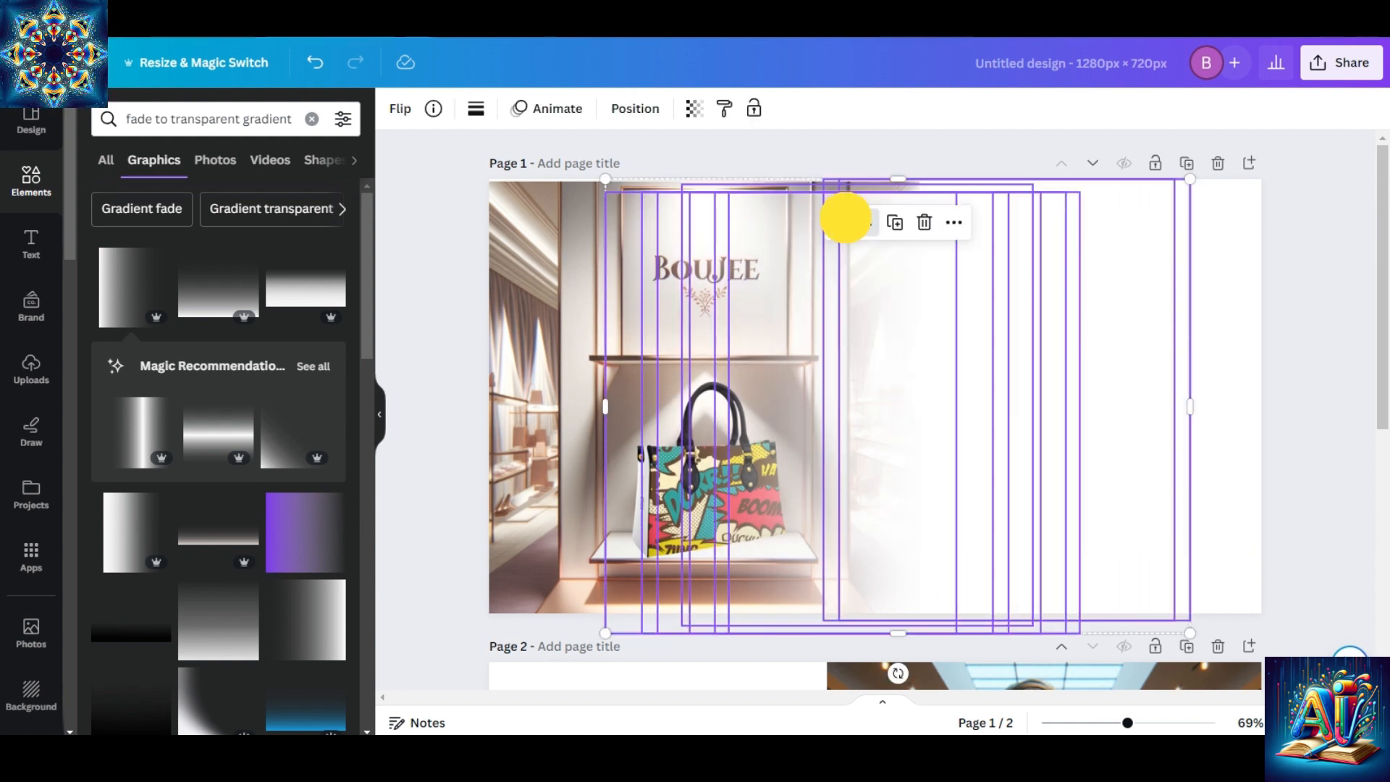
# Copy the gradient group from page 1 and paste it onto page 2.
pyautogui.click(962, 222)
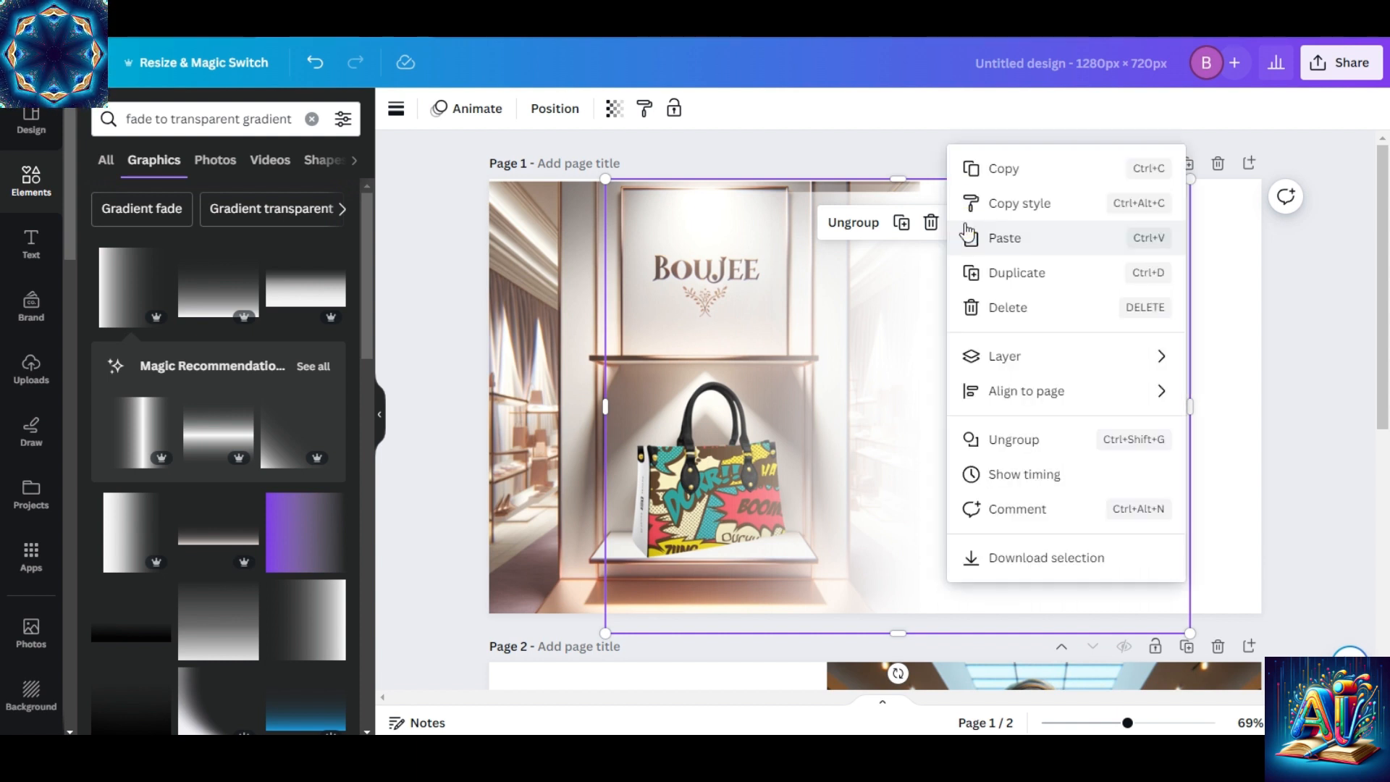
pyautogui.click(1022, 174)
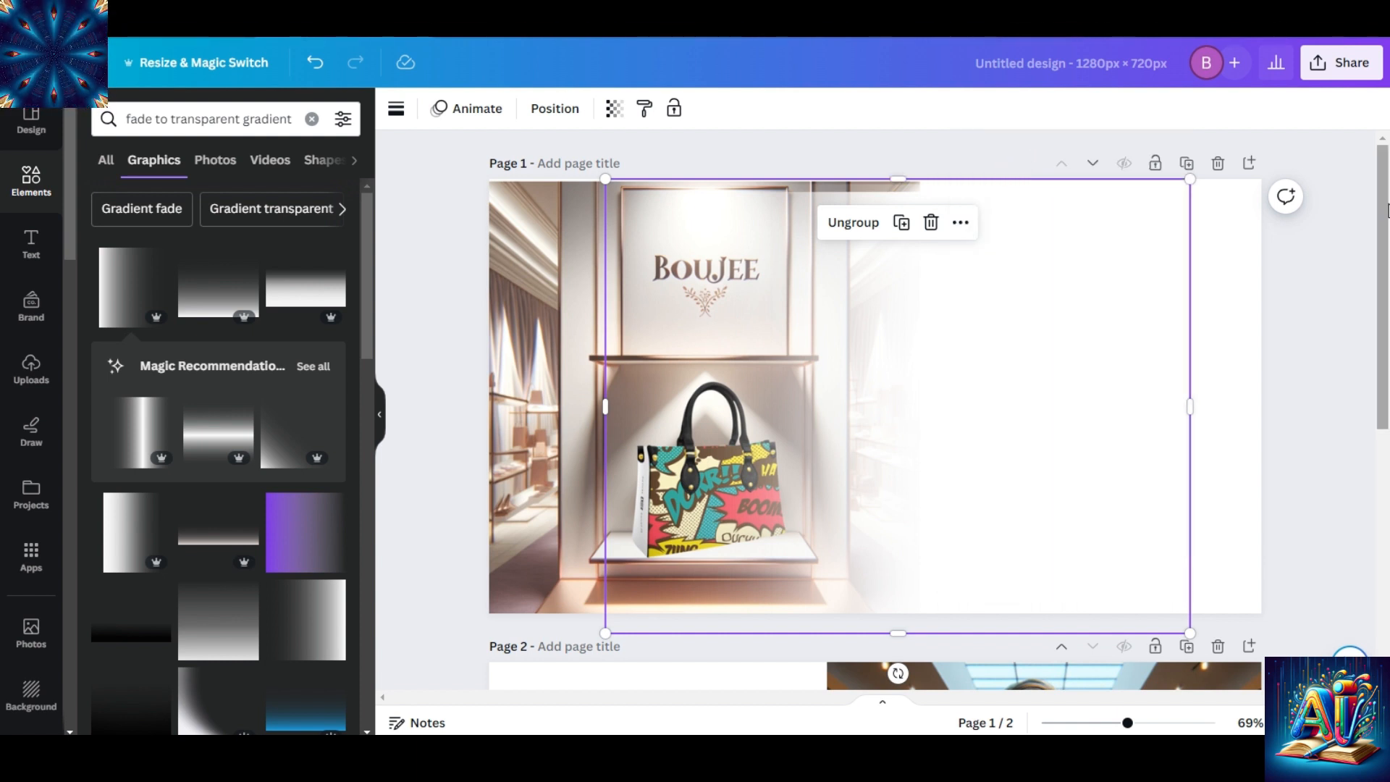
pyautogui.scroll(-4, 1378, 355)
pyautogui.scroll(-1, 1379, 340)
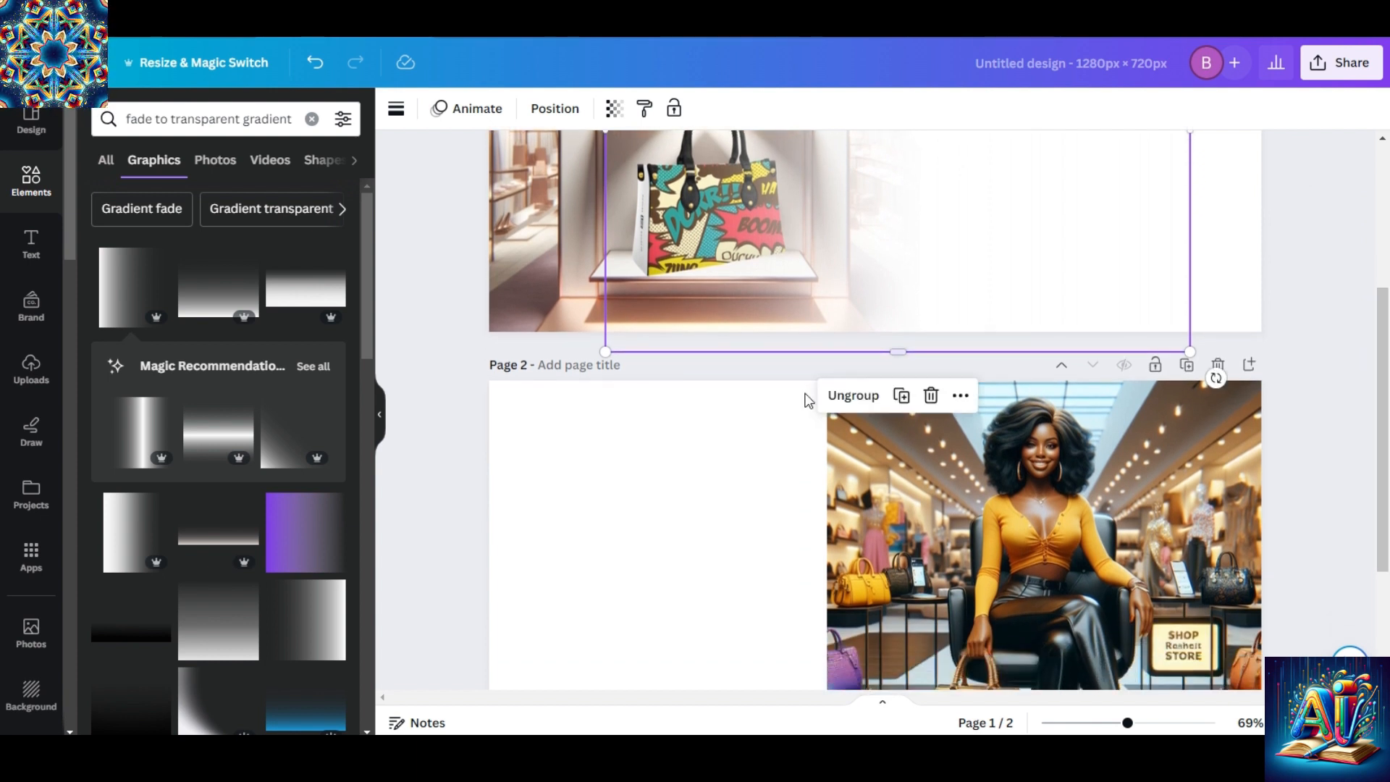
pyautogui.scroll(-3, 1375, 381)
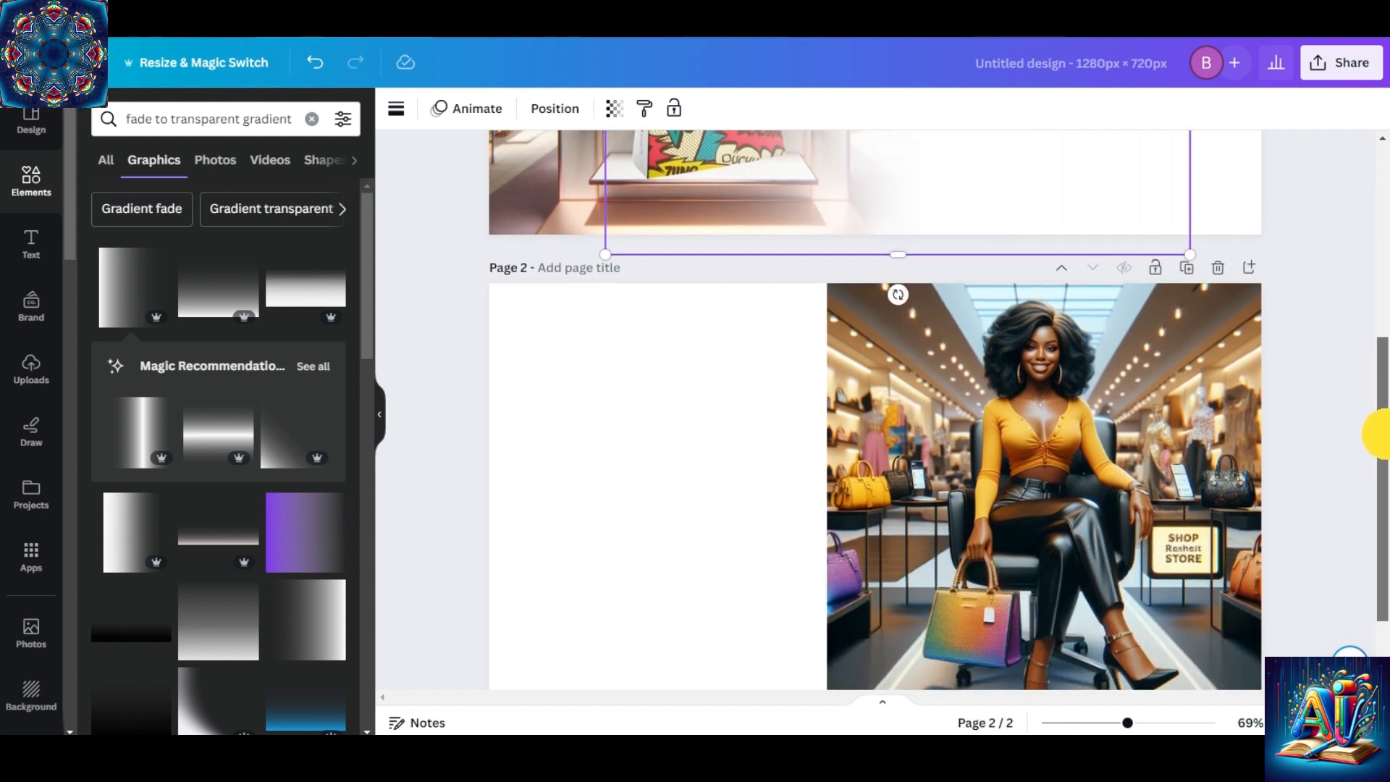
pyautogui.click(722, 384)
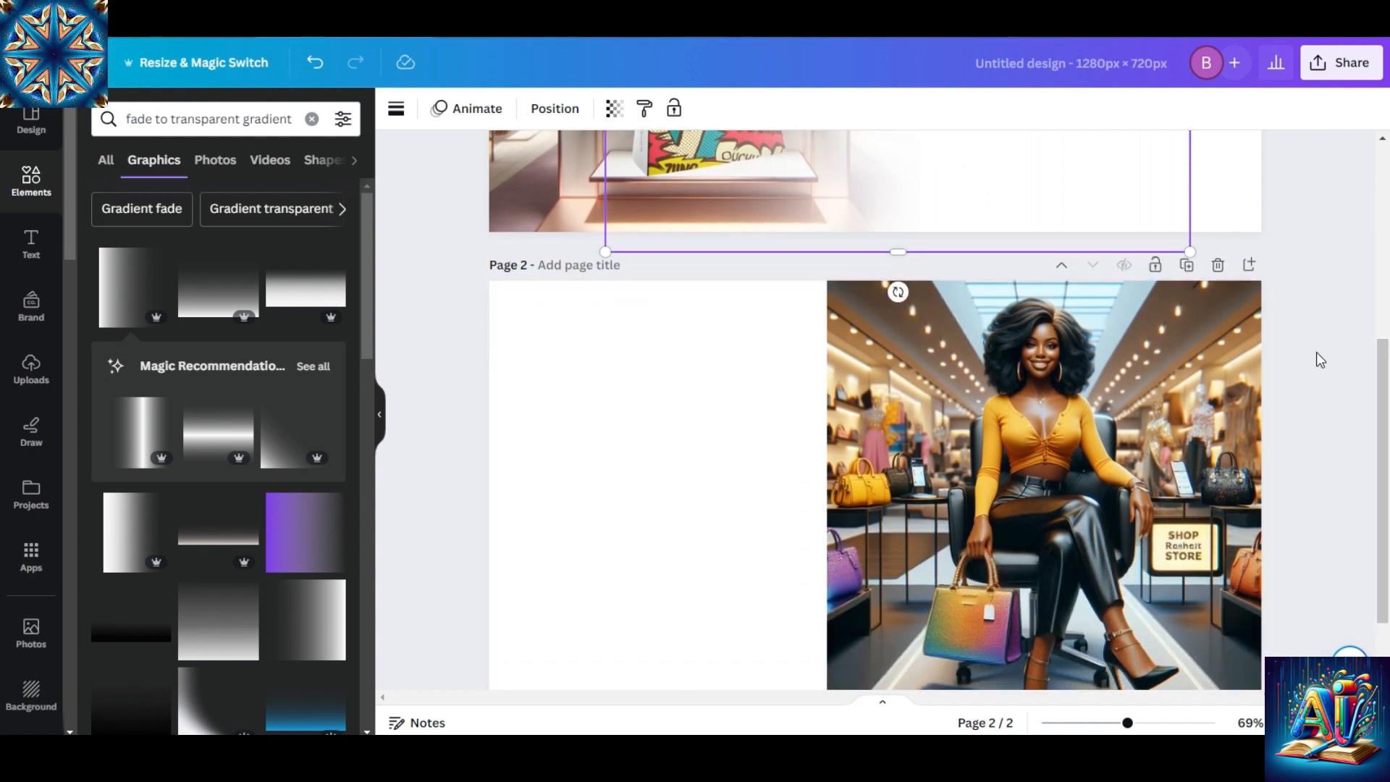
pyautogui.moveTo(1380, 369); pyautogui.dragTo(1379, 439)
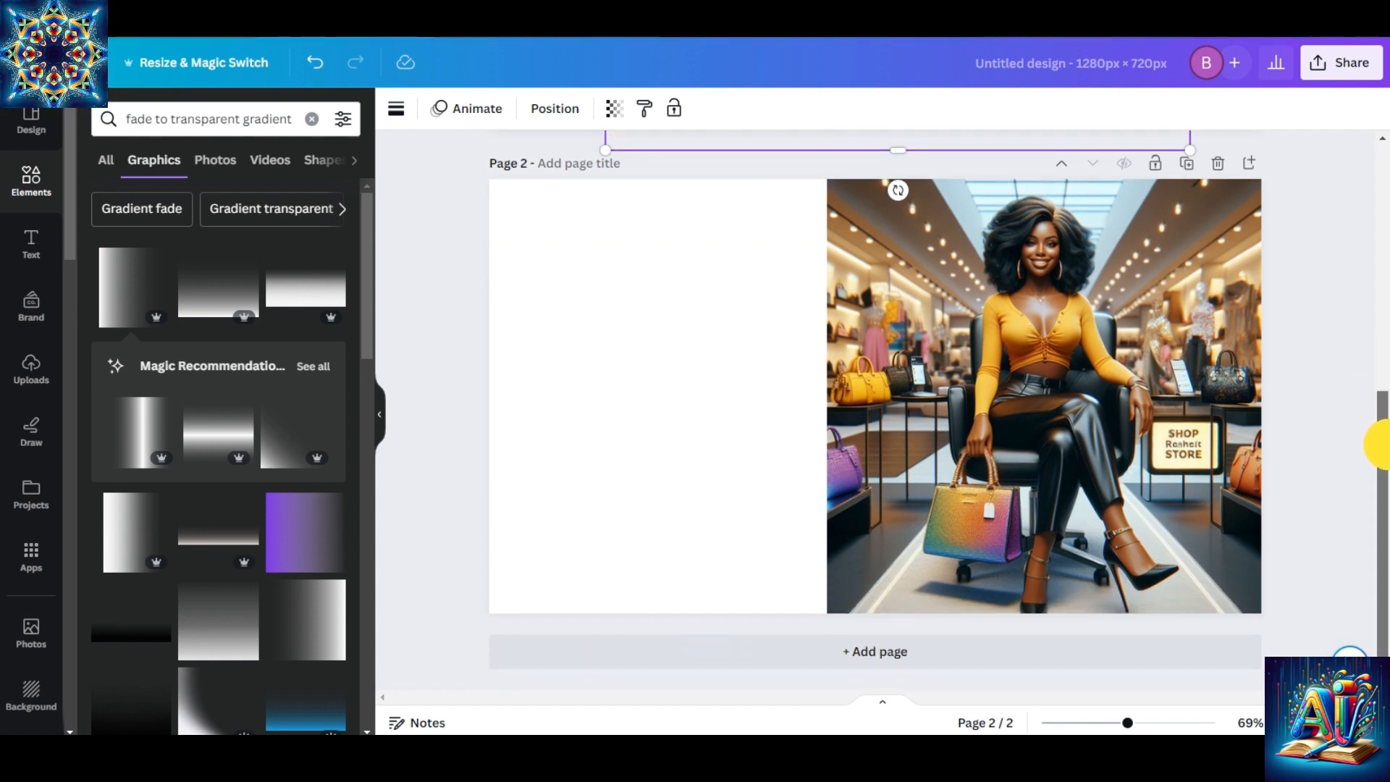
pyautogui.click(646, 213)
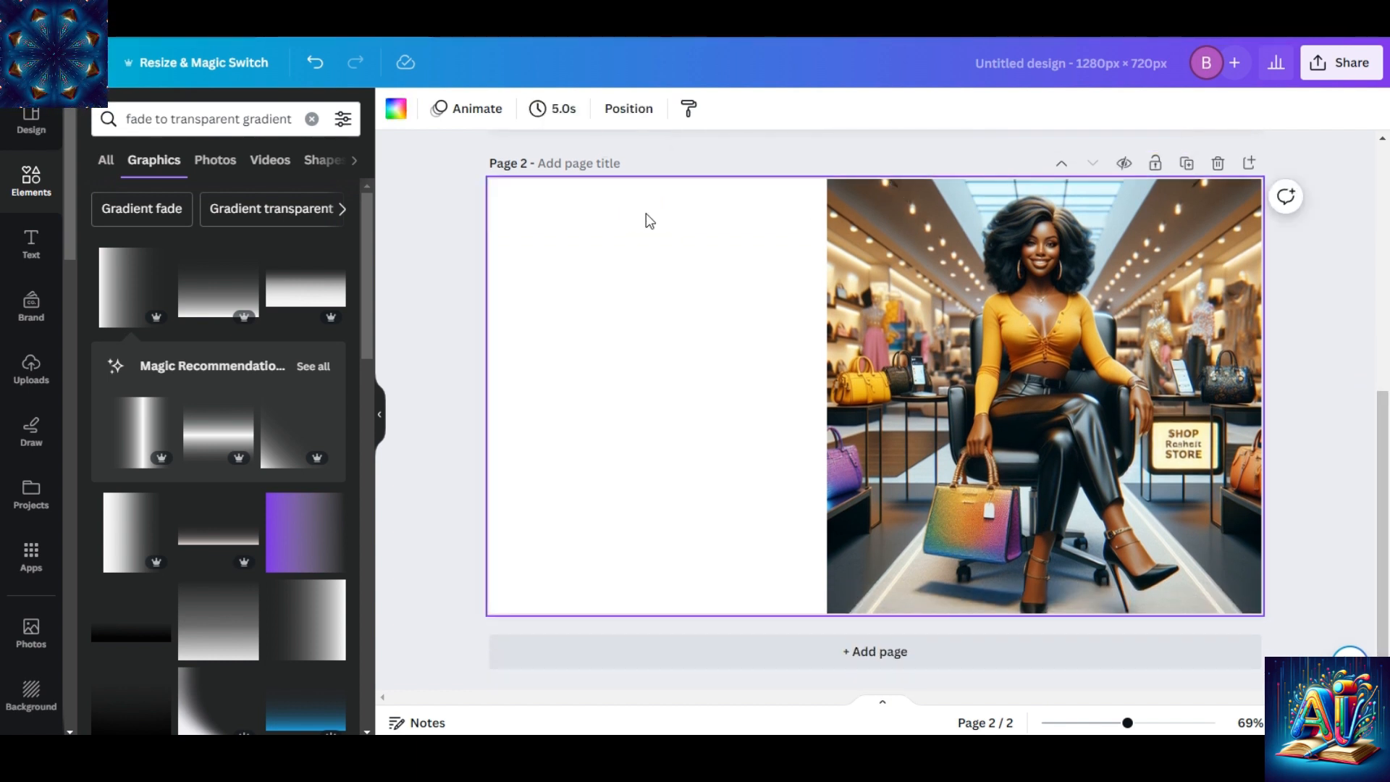
pyautogui.rightClick(646, 213)
pyautogui.click(685, 315)
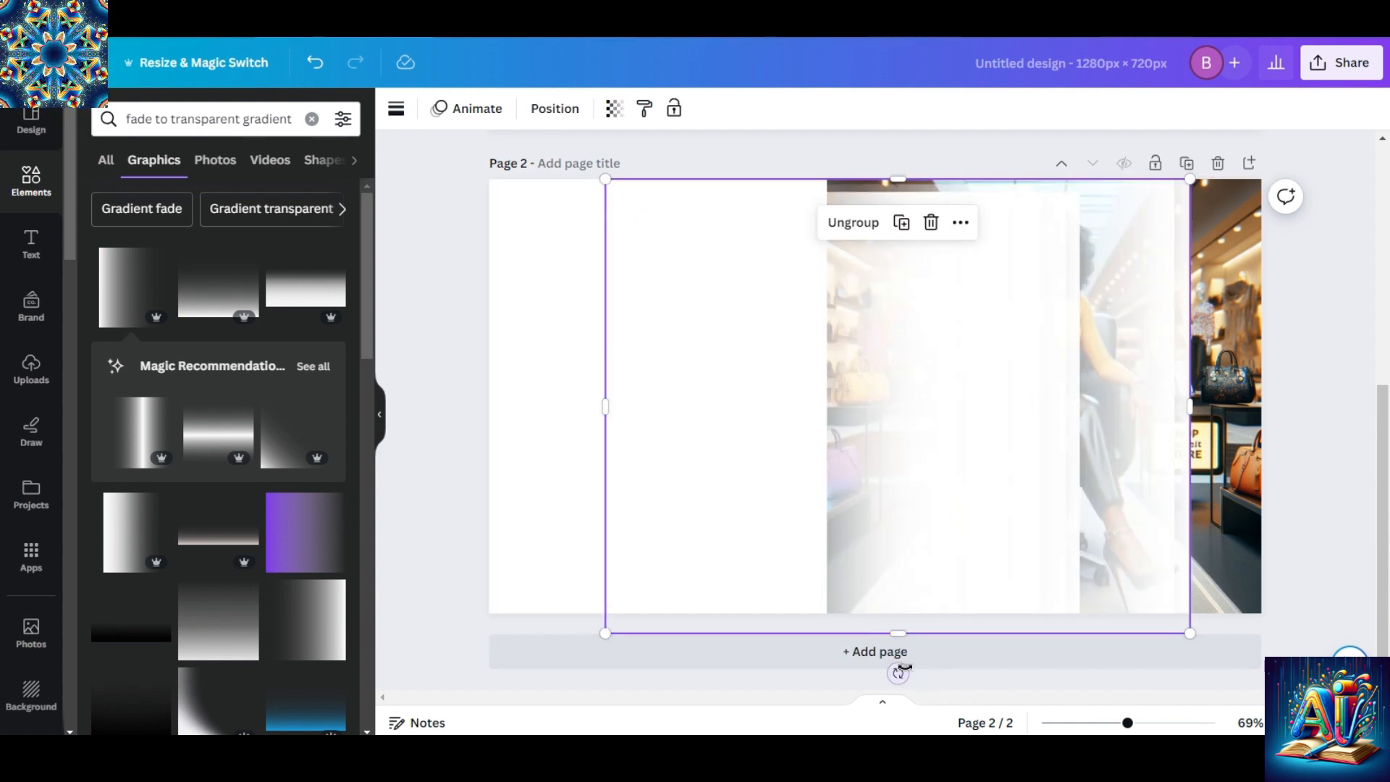
# Rotate the pasted gradient group half a turn and place it so it fades the left edge of the woman's picture.
pyautogui.moveTo(898, 673); pyautogui.dragTo(903, 252)
pyautogui.moveTo(838, 341); pyautogui.dragTo(823, 326)
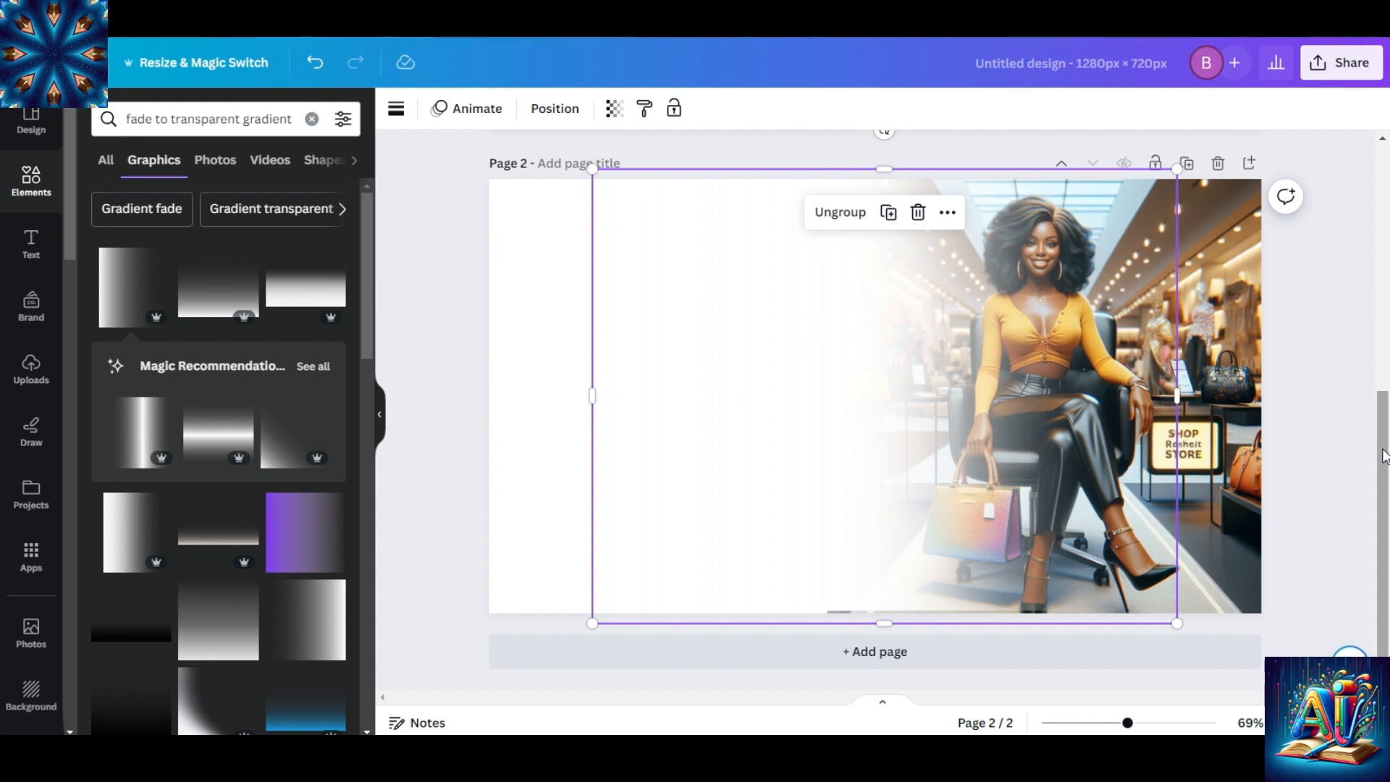
# Move the gradient group on page 1 further left so the fade covers more of the handbag picture.
pyautogui.moveTo(1383, 455); pyautogui.dragTo(1350, 301)
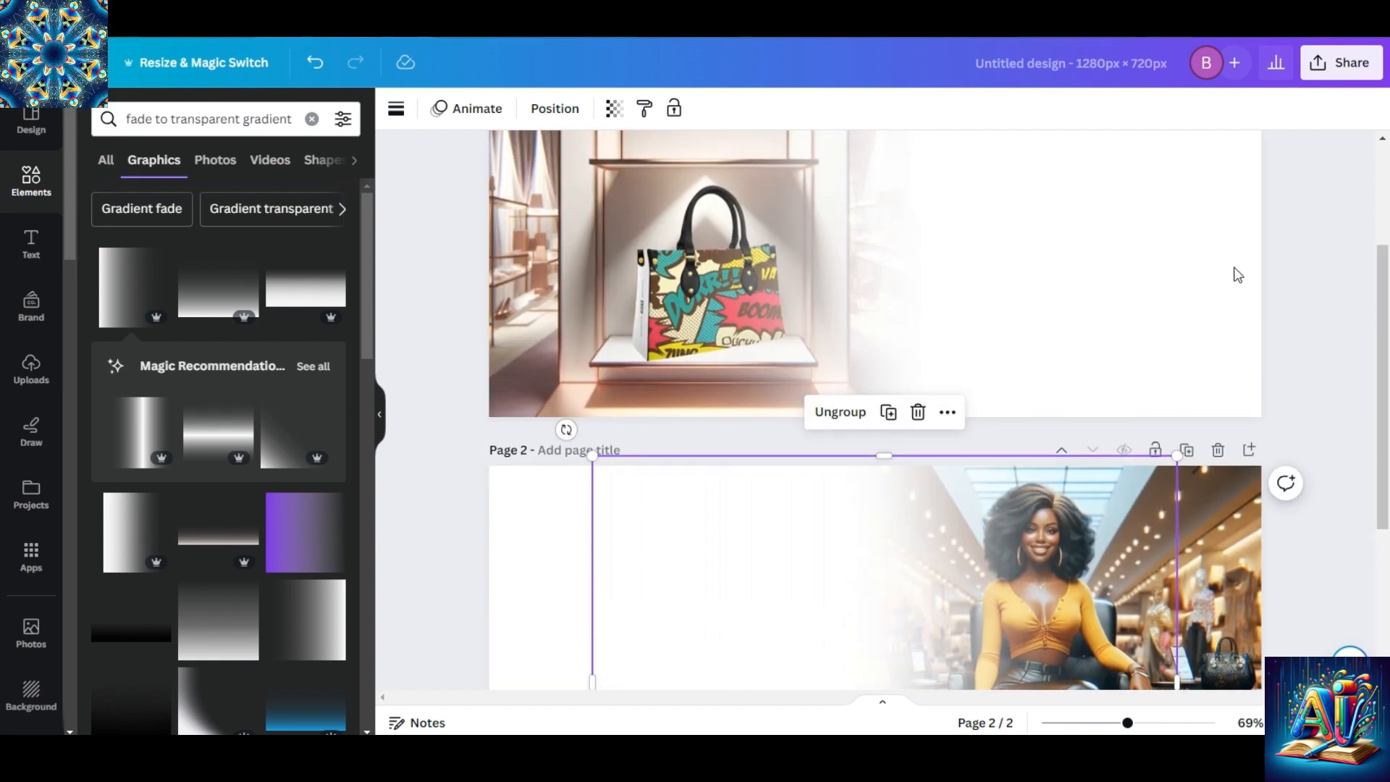
pyautogui.moveTo(1036, 235)
pyautogui.mouseDown()
pyautogui.moveTo(1001, 231)
pyautogui.moveTo(982, 189)
pyautogui.mouseUp()
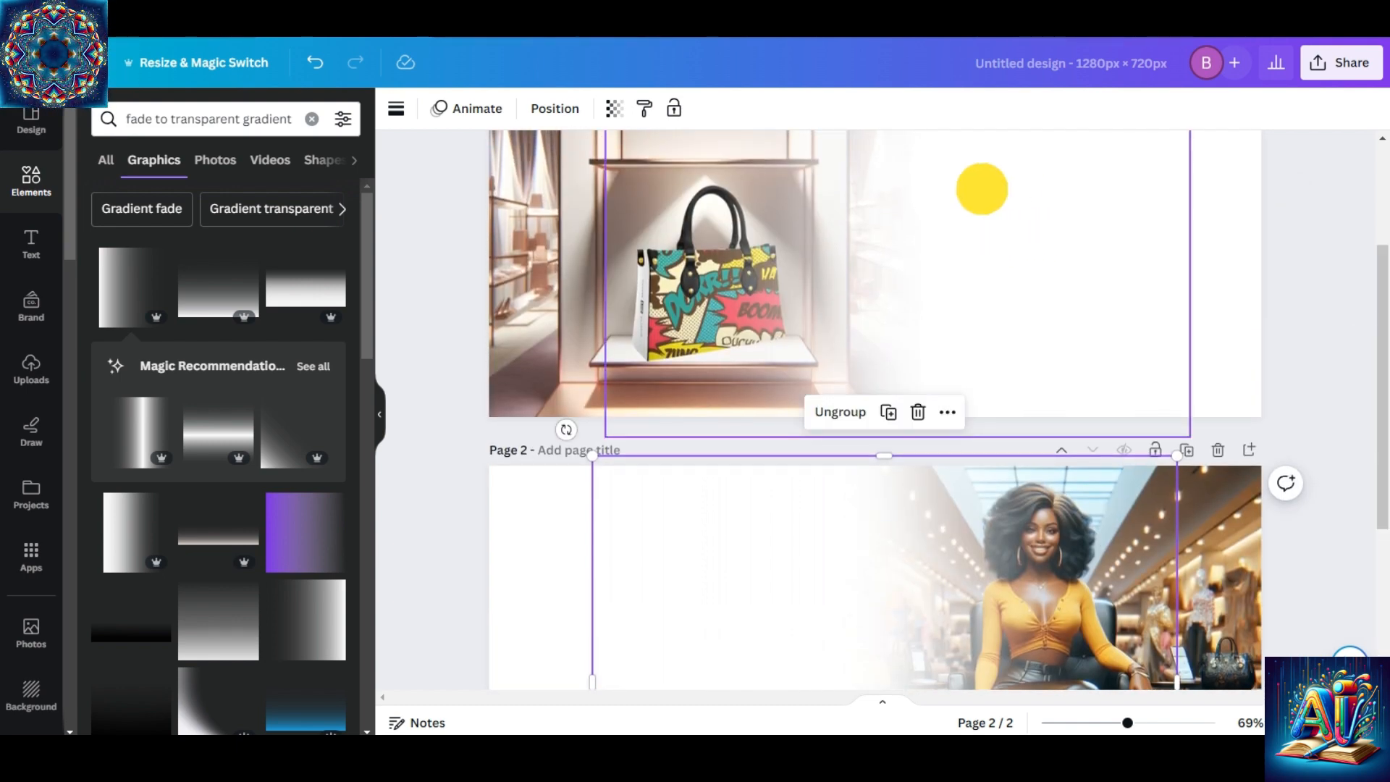
pyautogui.moveTo(1383, 391); pyautogui.dragTo(1379, 290)
pyautogui.moveTo(1229, 283); pyautogui.dragTo(1050, 286)
pyautogui.moveTo(1015, 287); pyautogui.dragTo(971, 285)
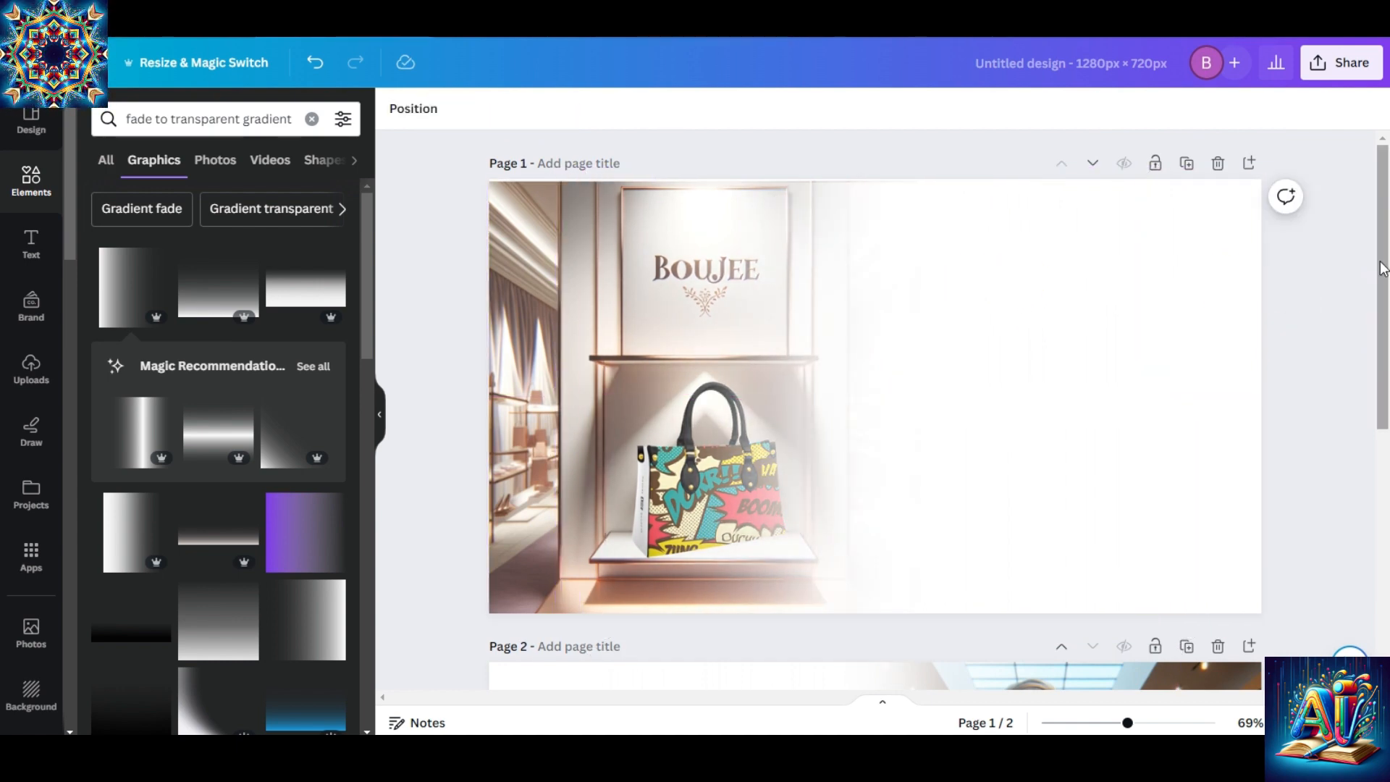
pyautogui.moveTo(1383, 268); pyautogui.dragTo(1368, 304)
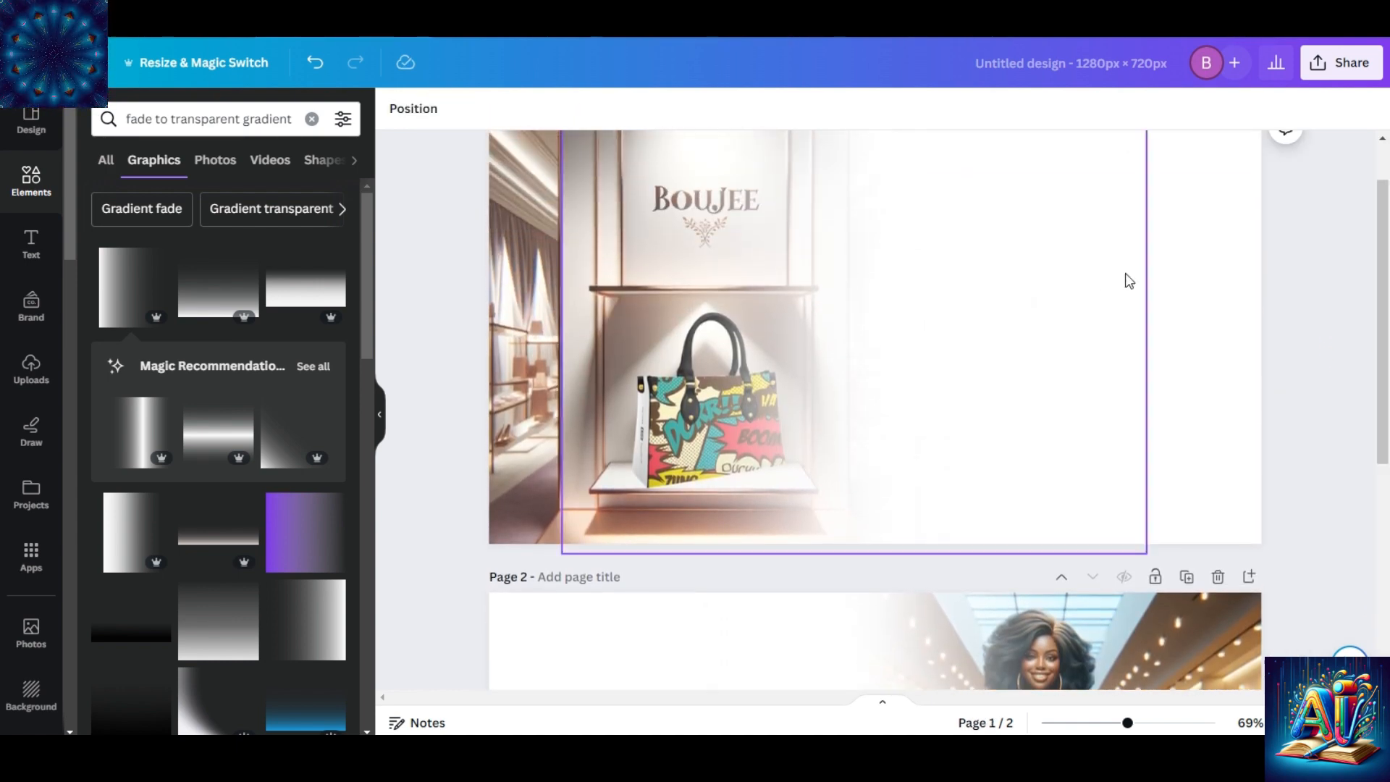
pyautogui.moveTo(1045, 263); pyautogui.dragTo(1018, 260)
# Shift the gradient group on page 2 slightly left over the woman's picture and clear the selection.
pyautogui.moveTo(1382, 322); pyautogui.dragTo(1381, 517)
pyautogui.click(776, 397)
pyautogui.click(670, 373)
pyautogui.click(553, 346)
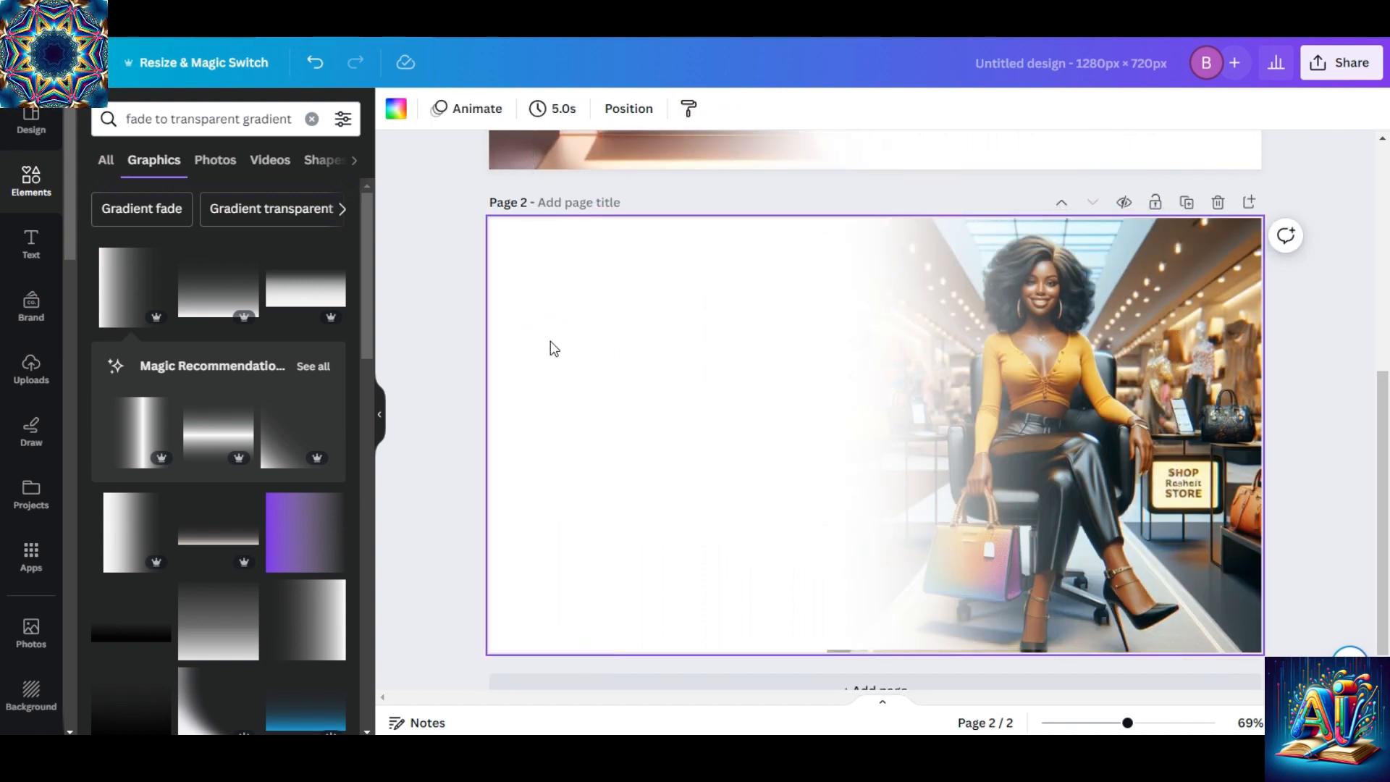
pyautogui.moveTo(736, 338)
pyautogui.mouseDown()
pyautogui.moveTo(748, 357)
pyautogui.moveTo(714, 345)
pyautogui.mouseUp()
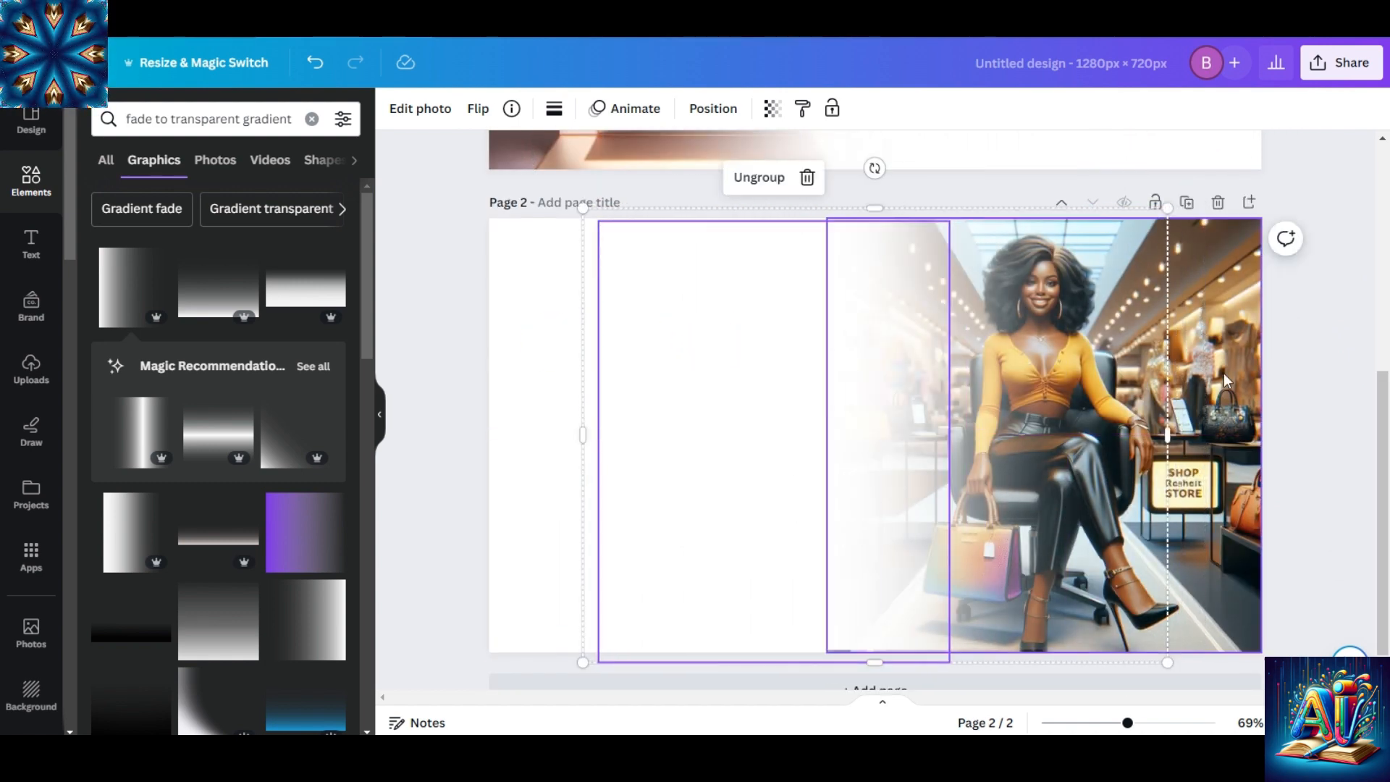
pyautogui.click(1346, 378)
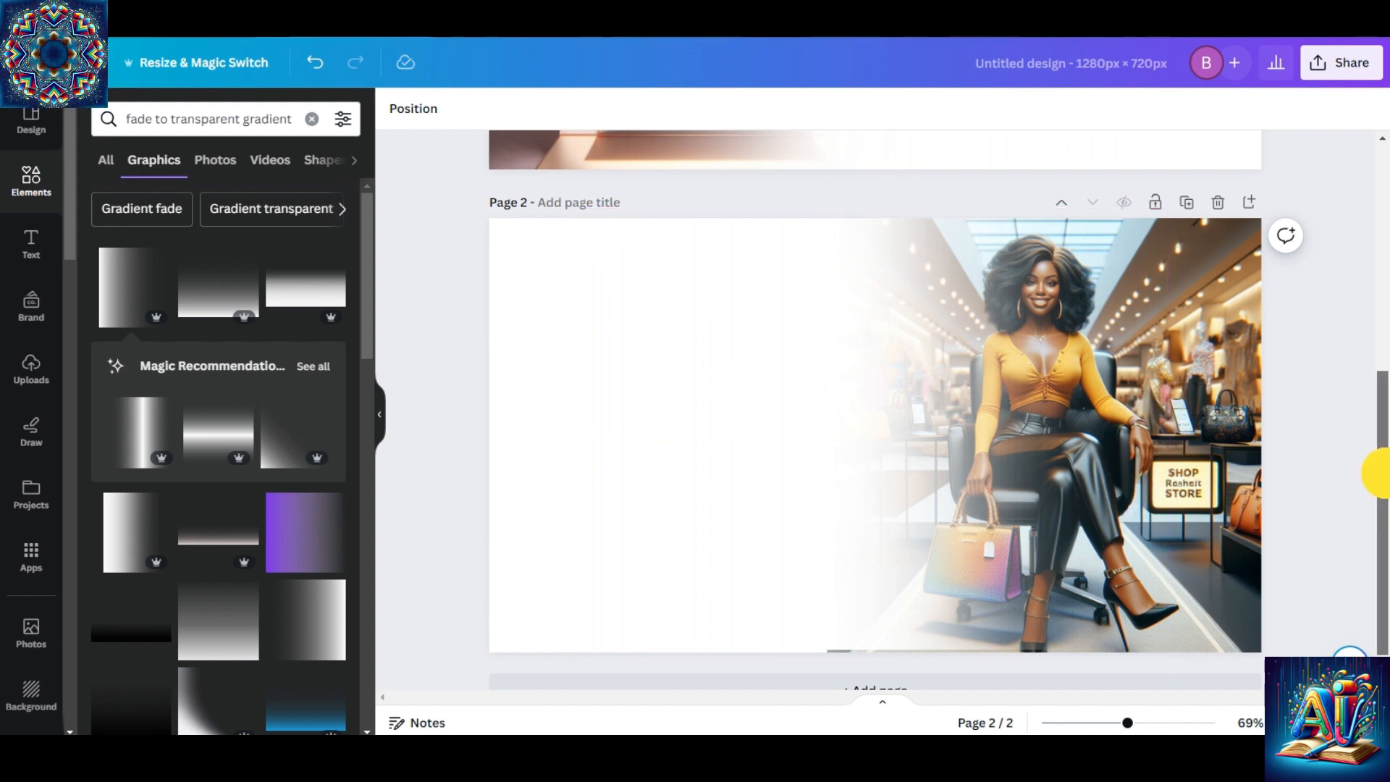
# Start a PNG download of the design with both pages selected at 1,280 × 720 px.
pyautogui.moveTo(1378, 465); pyautogui.dragTo(1346, 318)
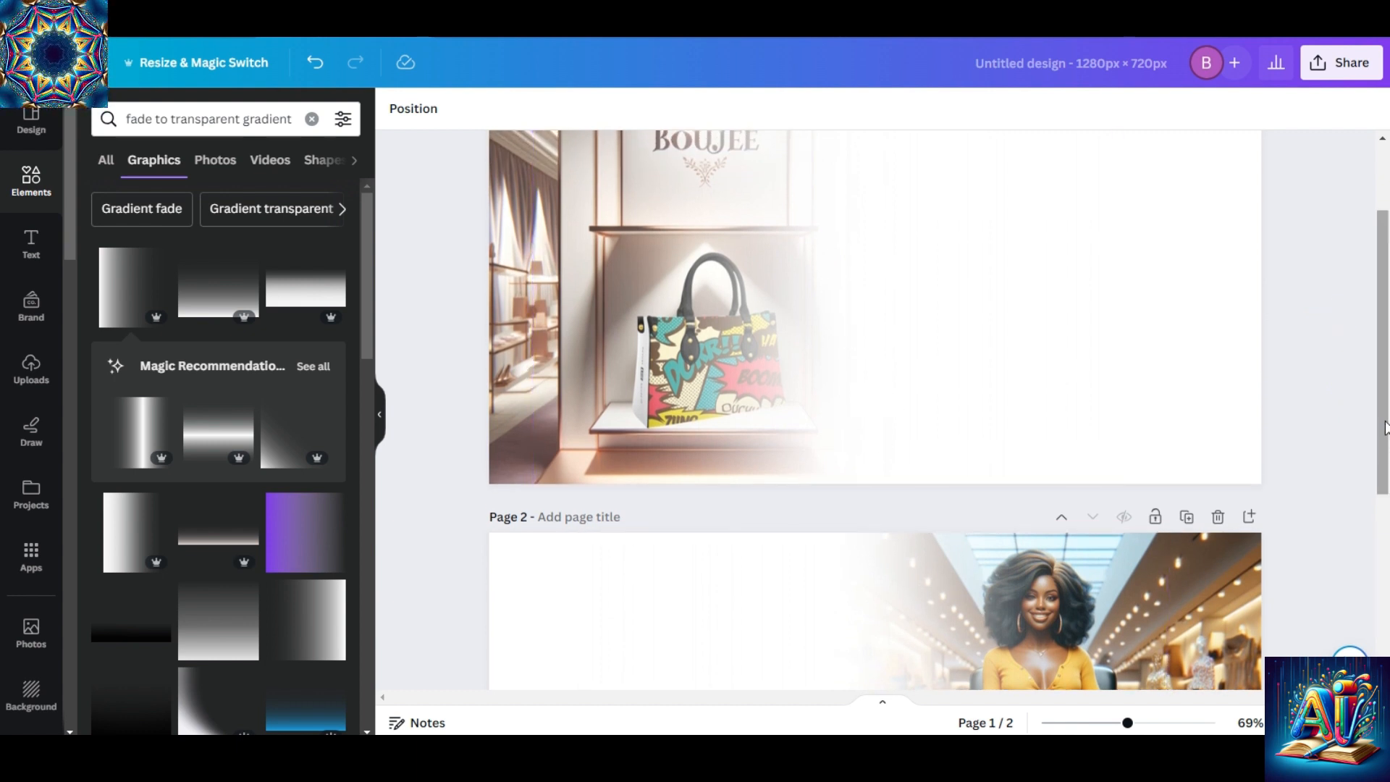
pyautogui.moveTo(1385, 427); pyautogui.dragTo(1383, 443)
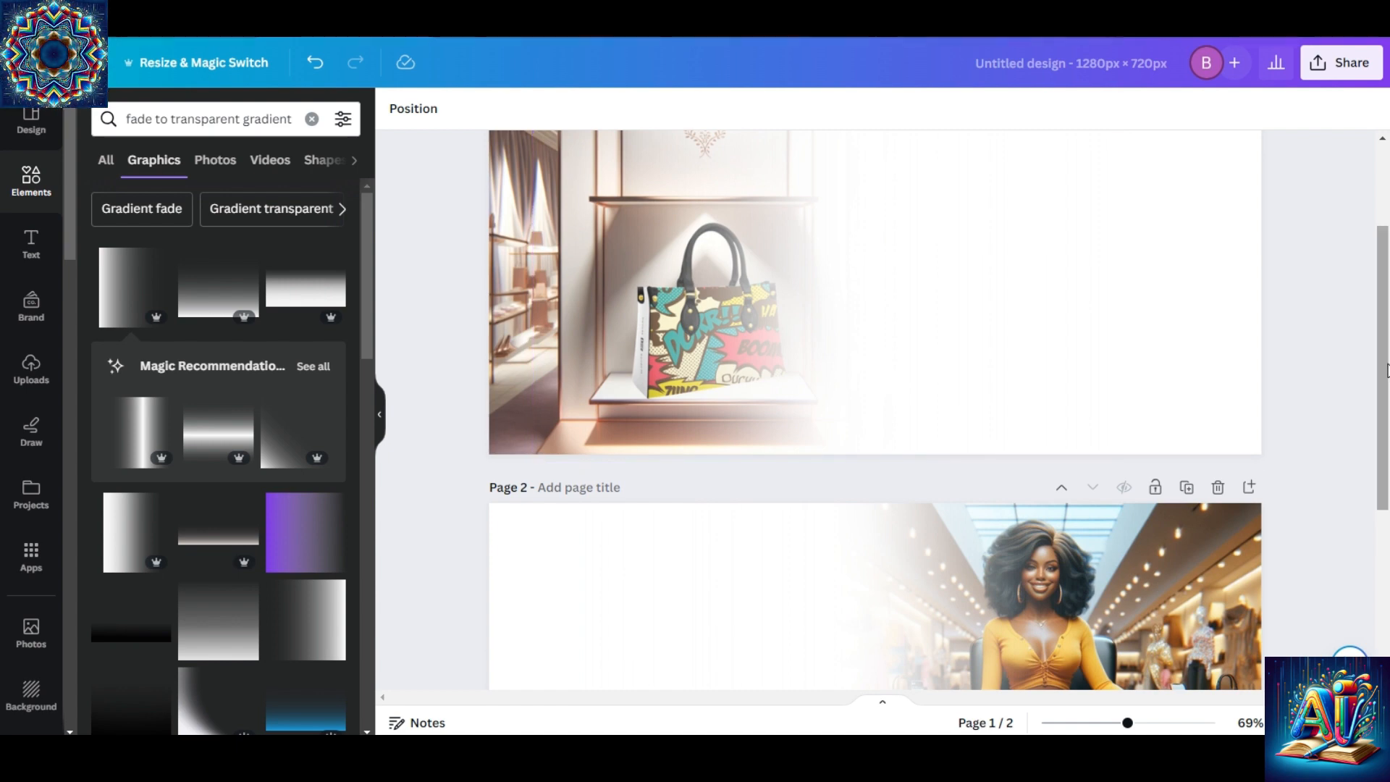
pyautogui.moveTo(1387, 360); pyautogui.dragTo(1380, 244)
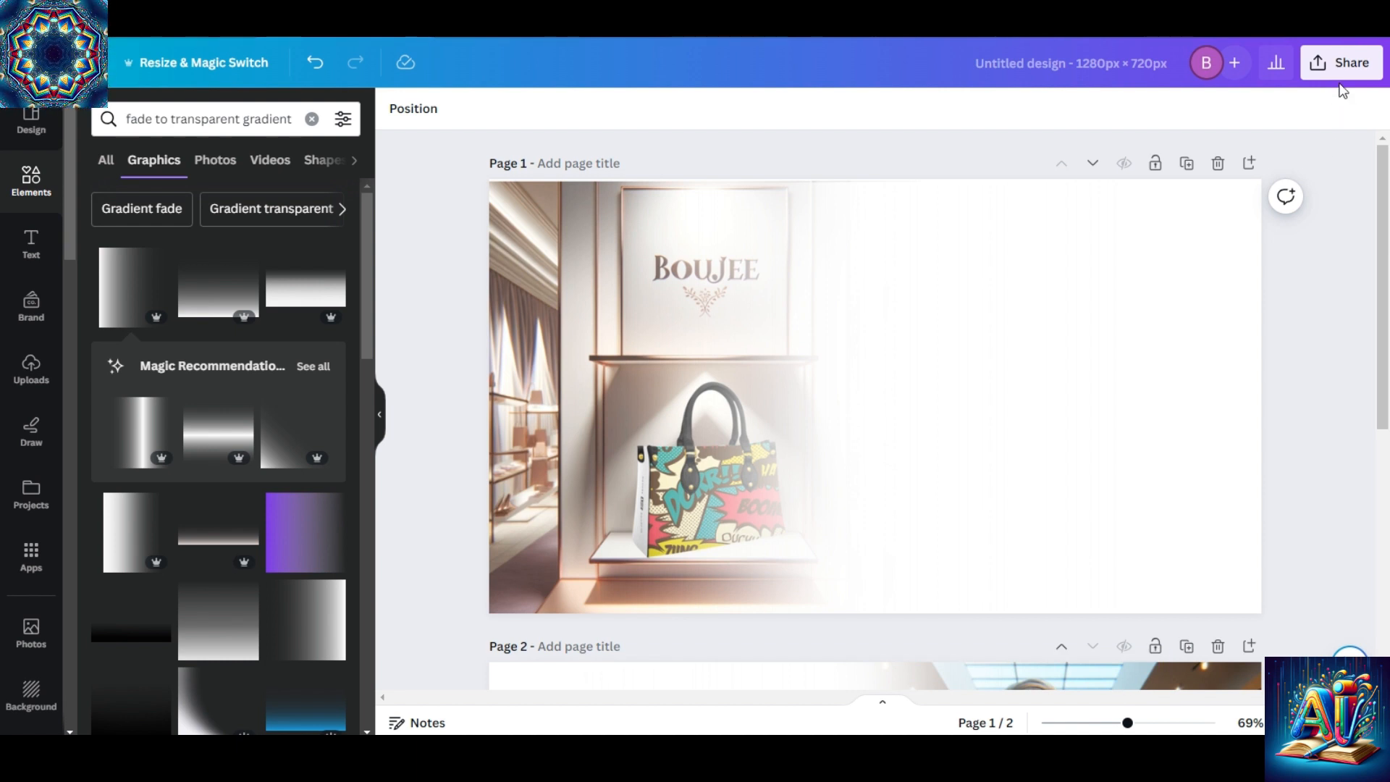
pyautogui.click(1341, 61)
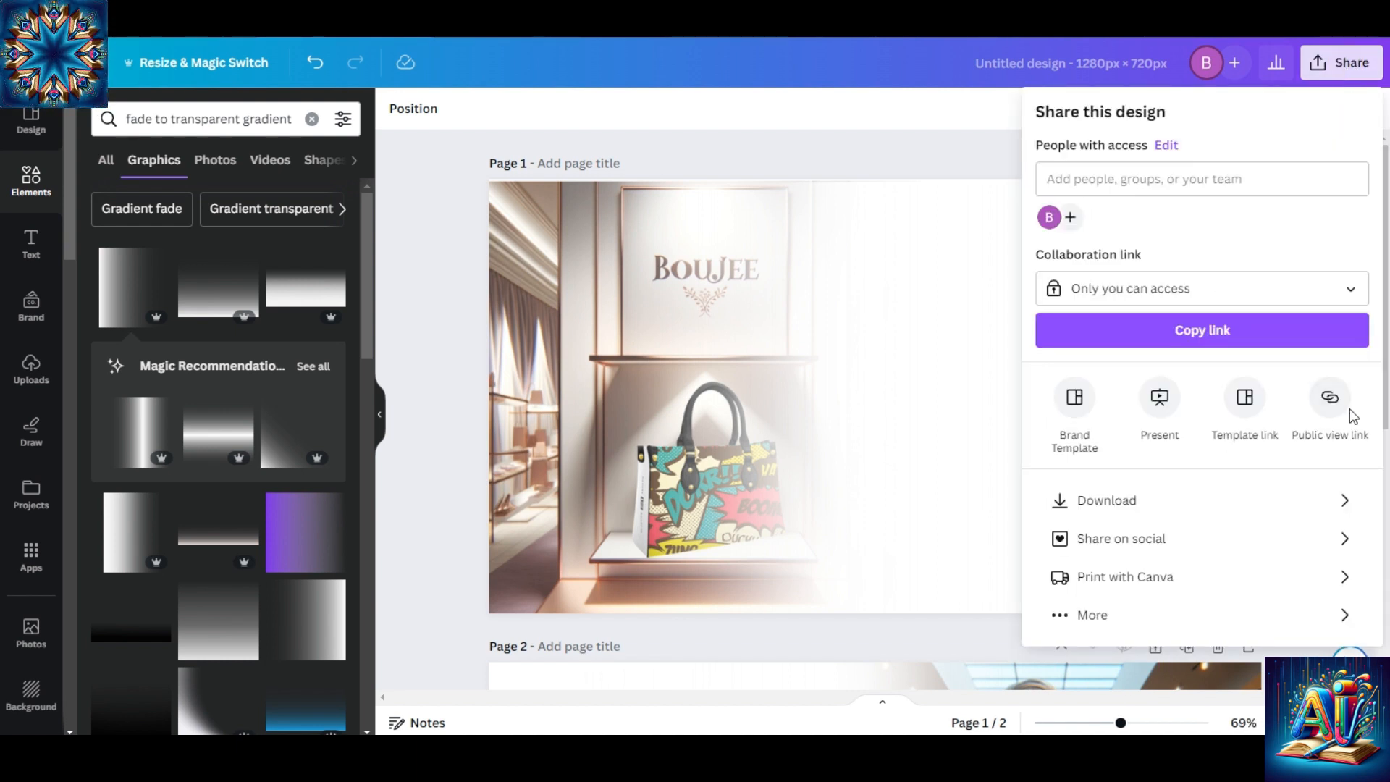
pyautogui.click(1257, 501)
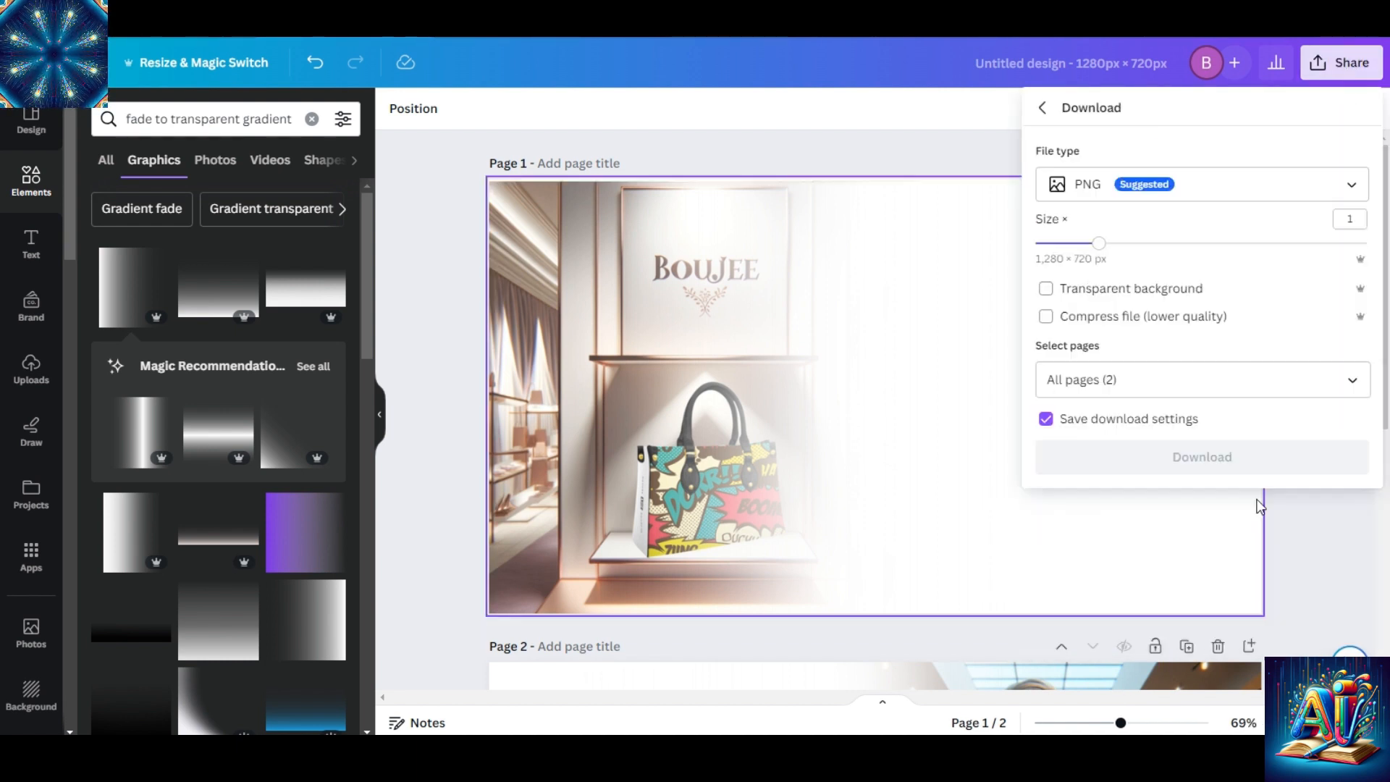
pyautogui.click(1354, 380)
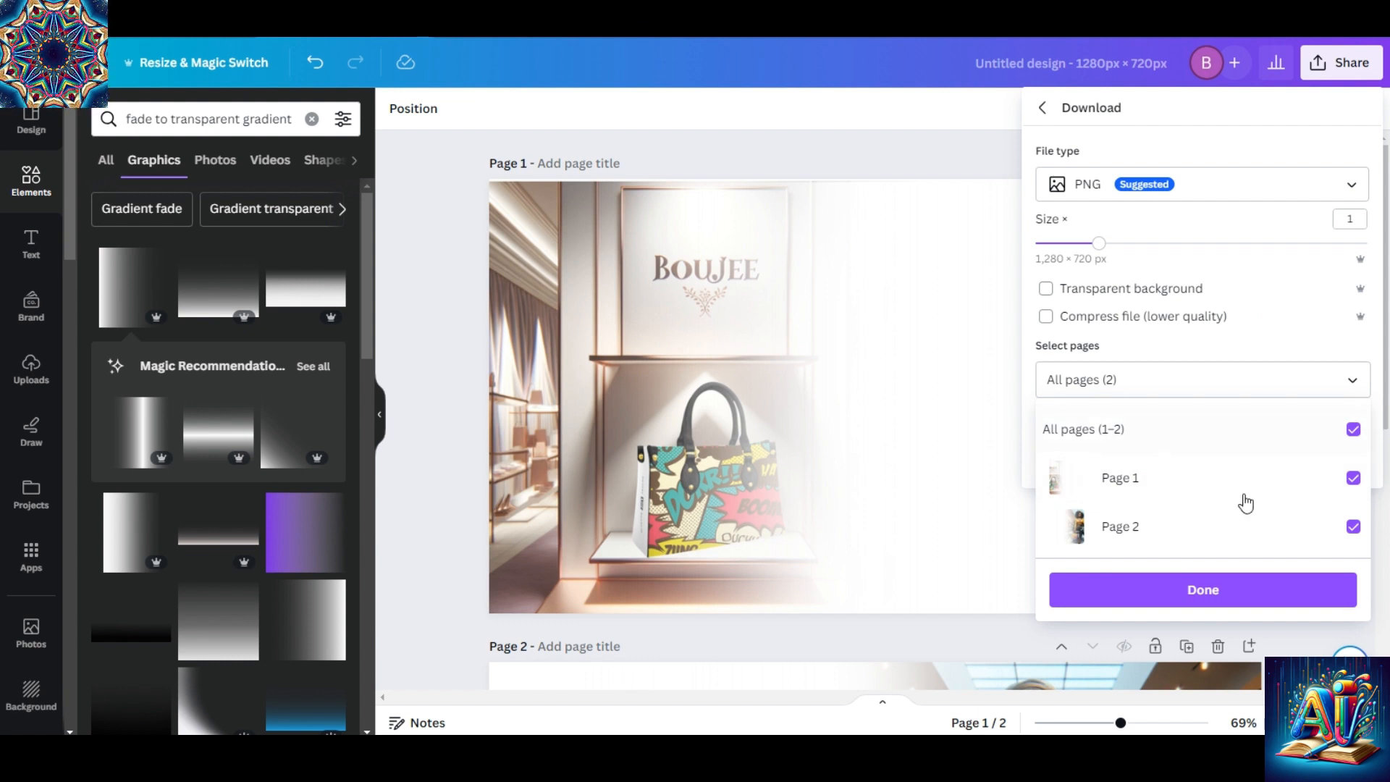
pyautogui.click(1272, 592)
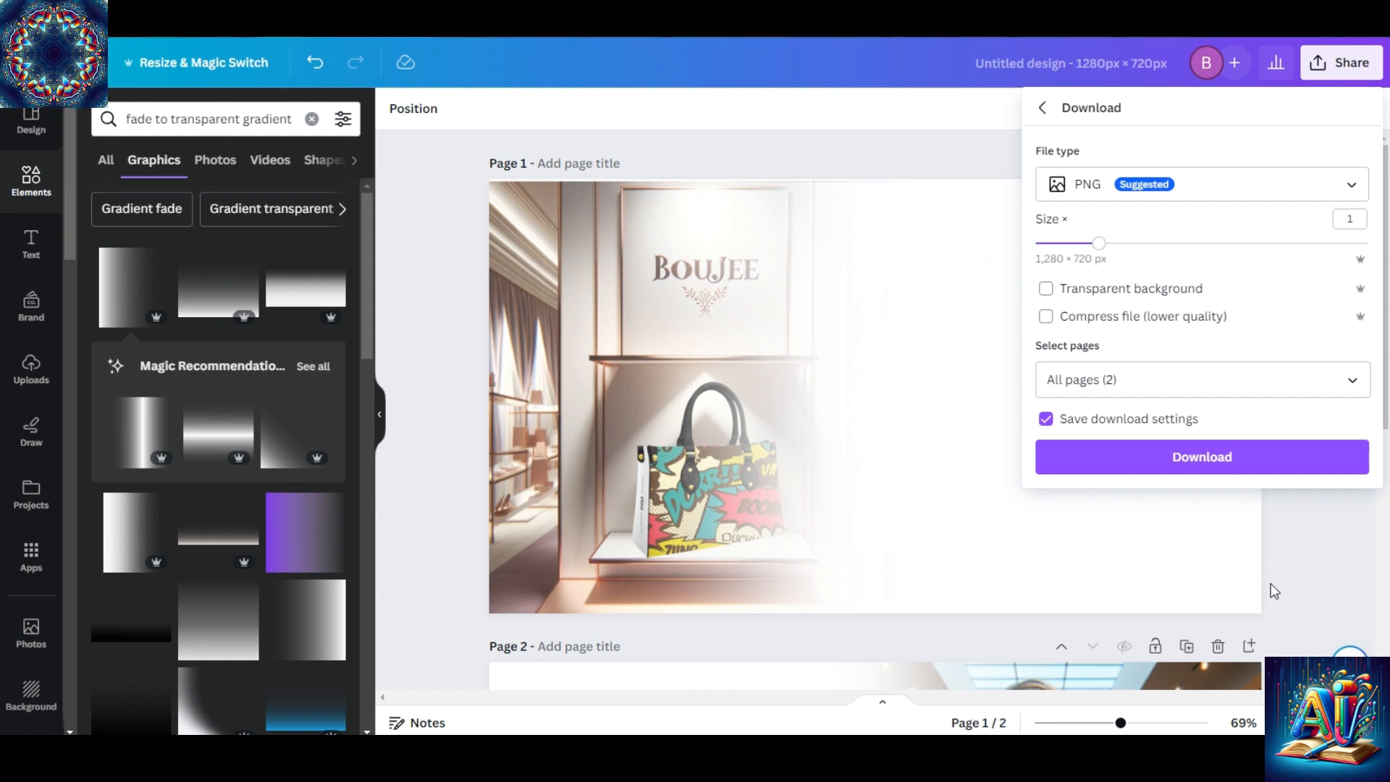
pyautogui.click(1229, 460)
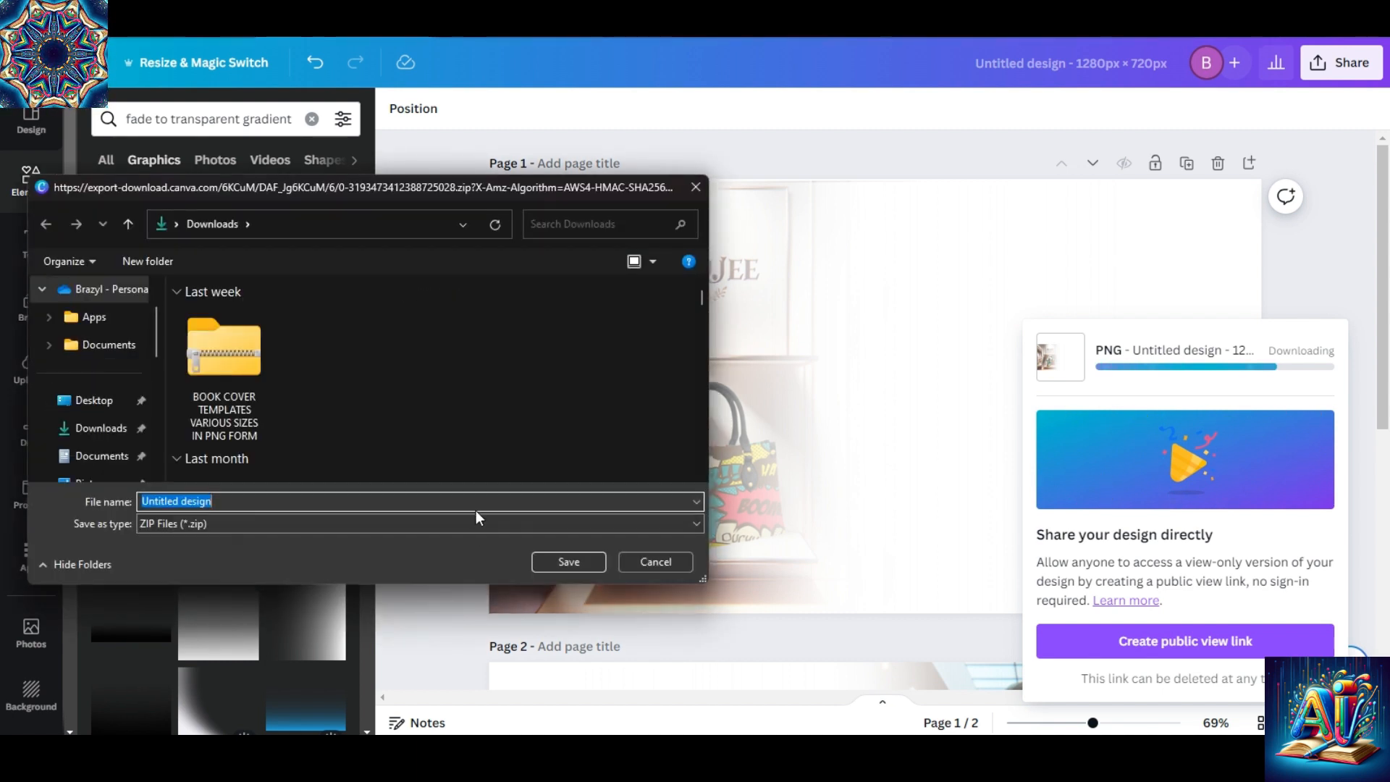
# Save the exported ZIP file in Downloads as "merge pics" and dismiss the sharing pop-up.
pyautogui.write('merge pics')
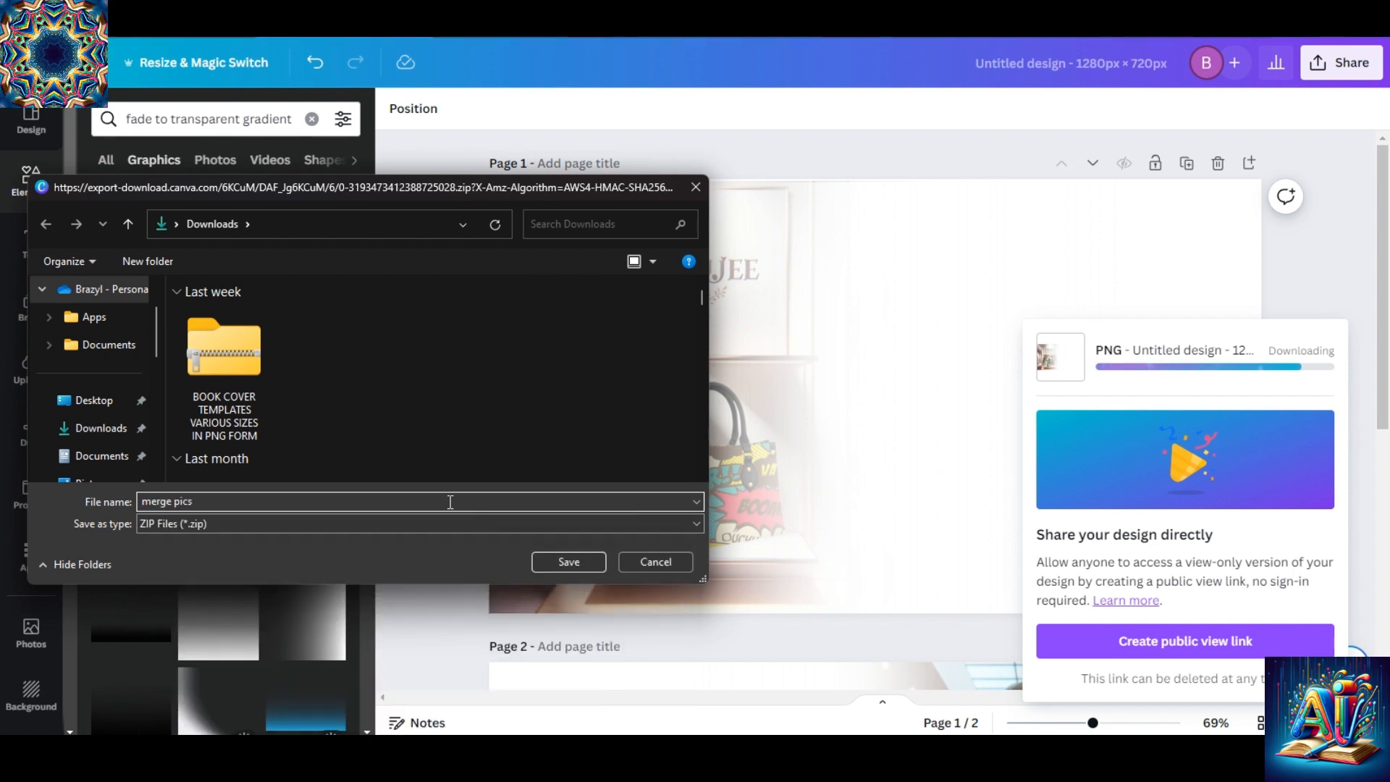
pyautogui.click(565, 565)
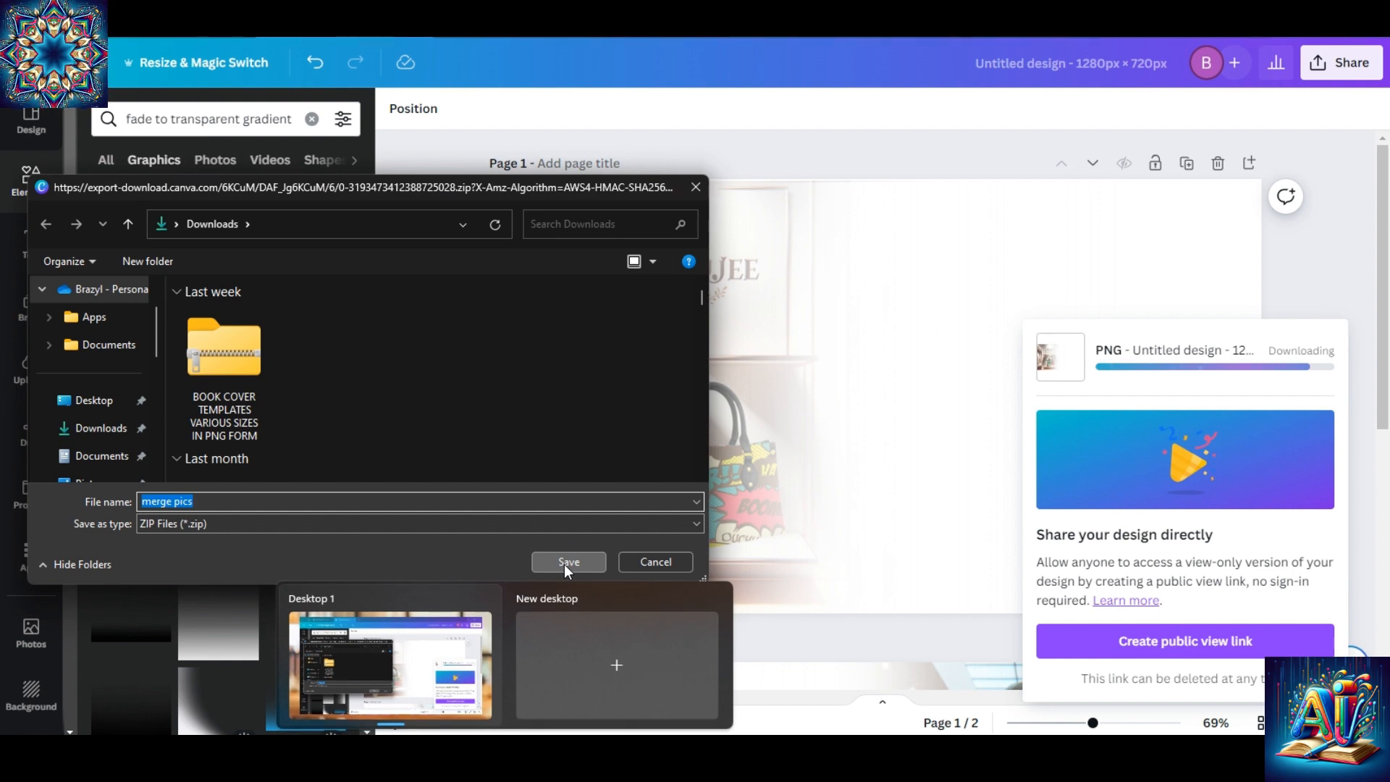
pyautogui.click(568, 563)
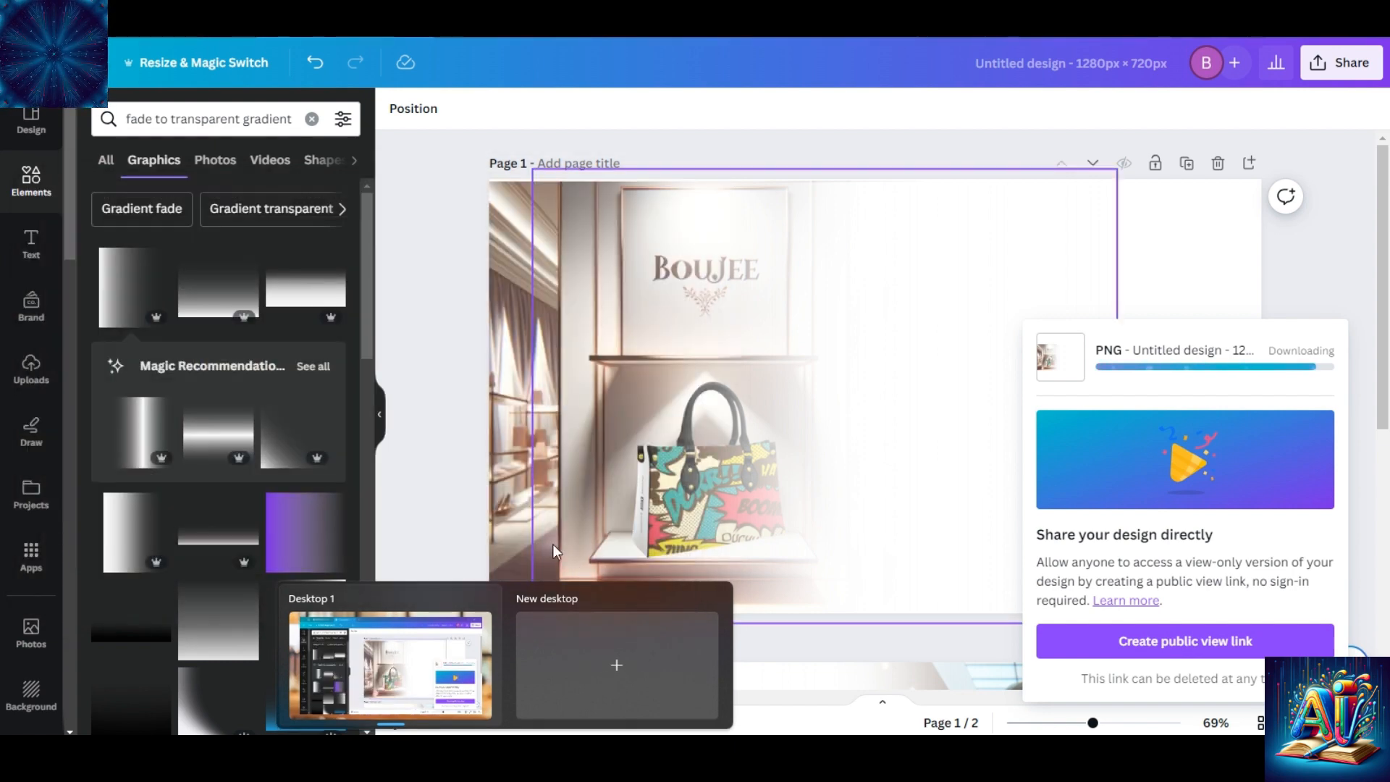
pyautogui.click(406, 170)
# Switch to the Downloads folder in File Explorer and upload FADE IMAGE 1 from it to the design's uploads.
pyautogui.scroll(-4, 407, 171)
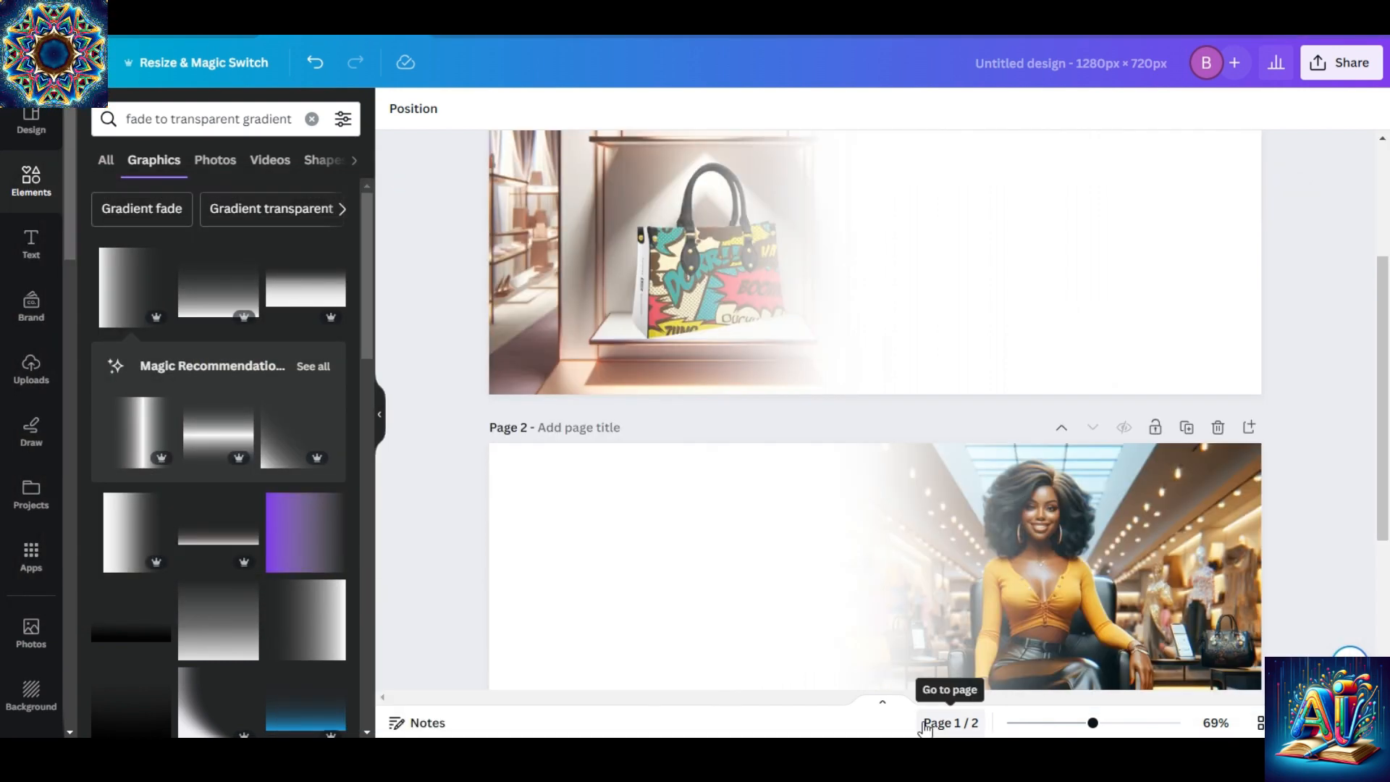
pyautogui.moveTo(684, 736)
pyautogui.click(720, 669)
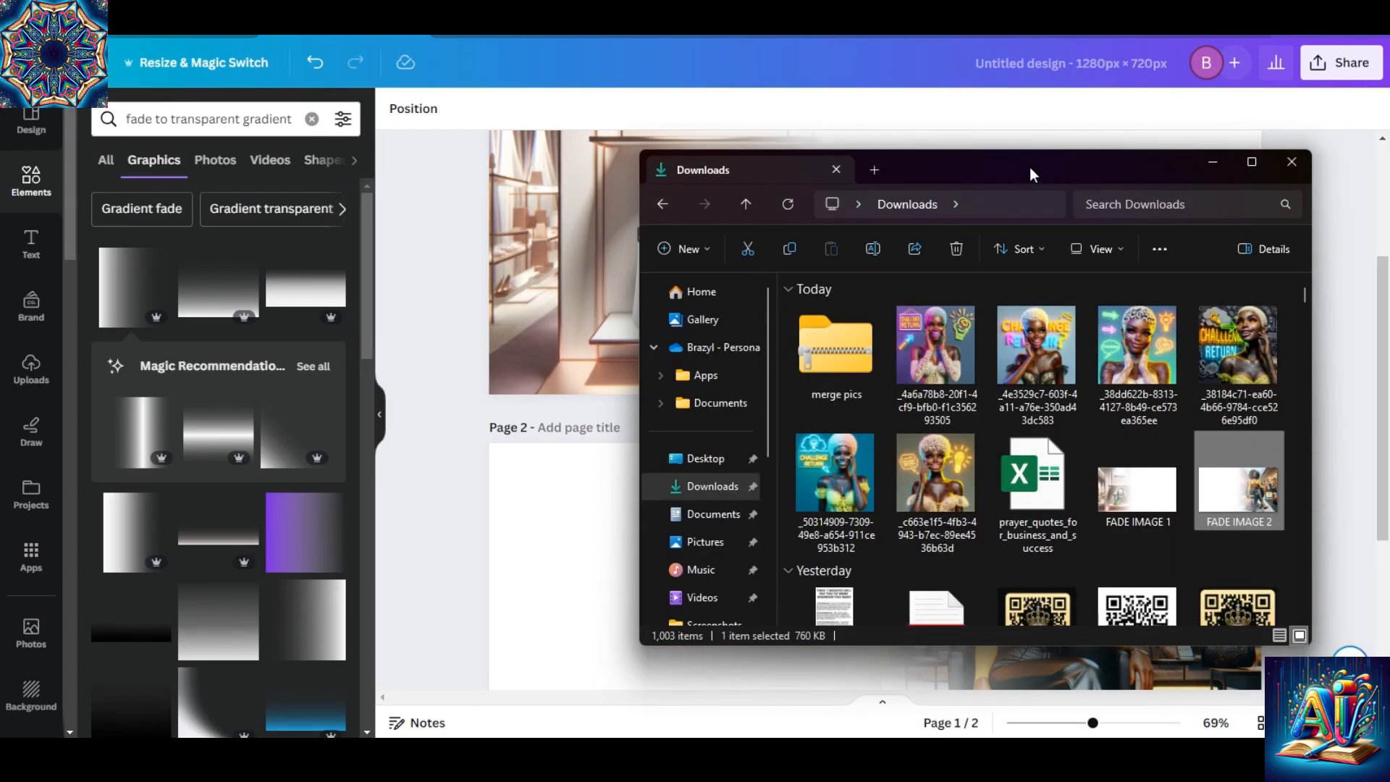
pyautogui.moveTo(1030, 166); pyautogui.dragTo(747, 109)
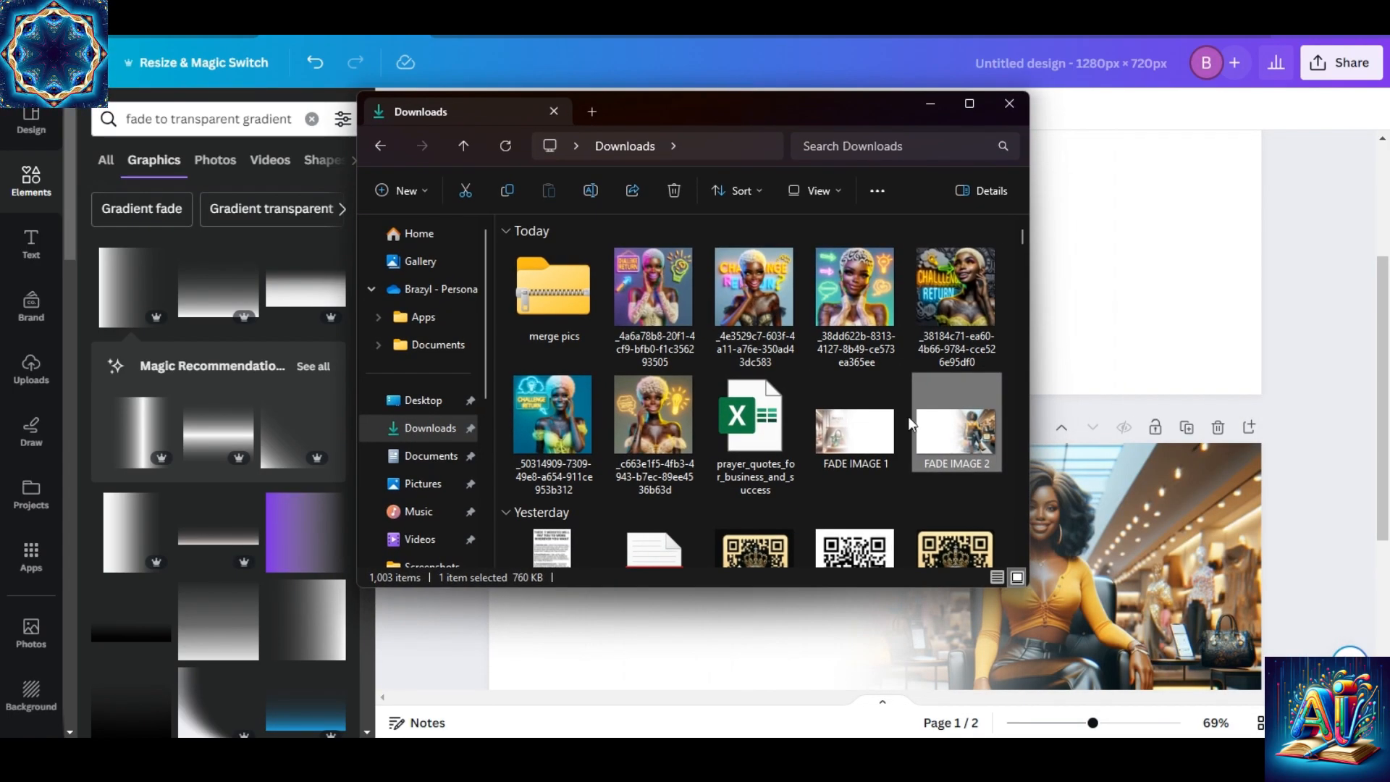
pyautogui.click(848, 443)
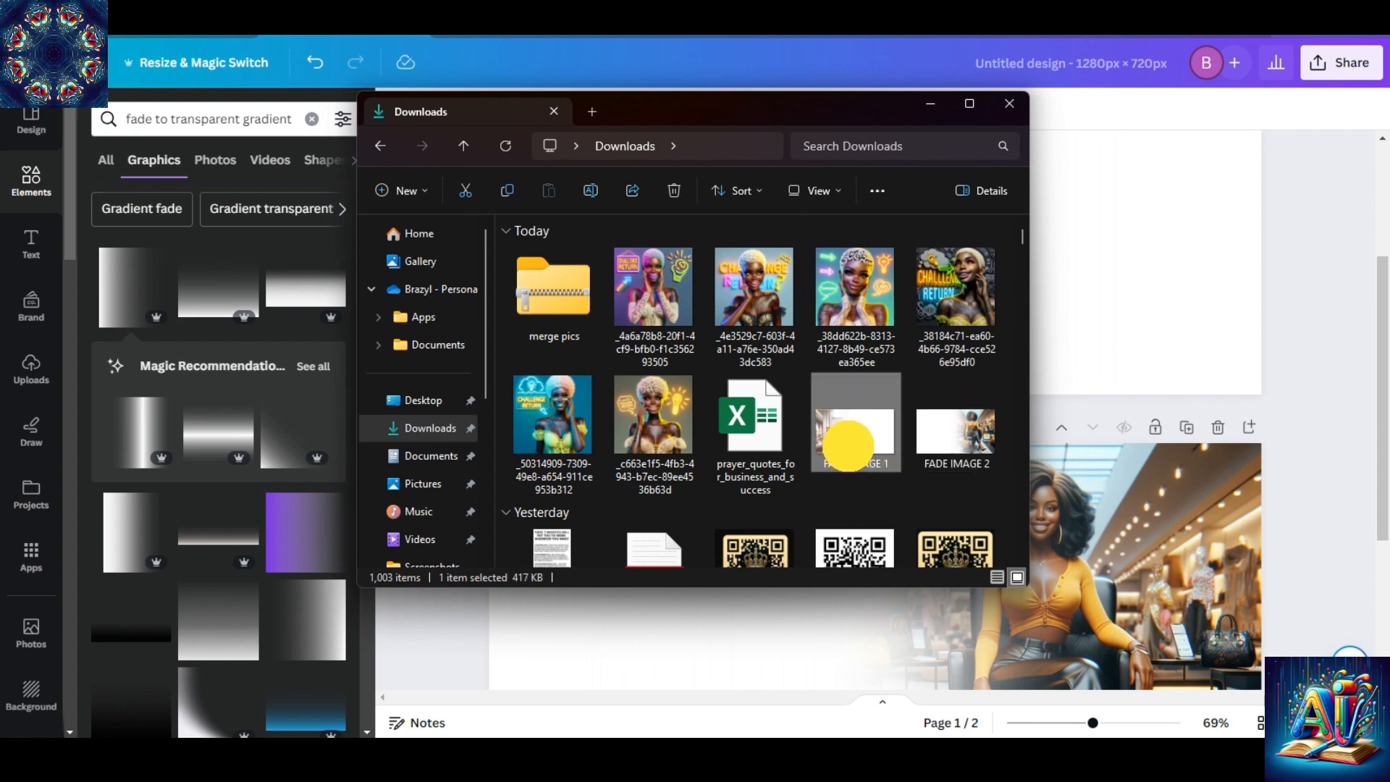
pyautogui.moveTo(849, 443); pyautogui.dragTo(87, 355)
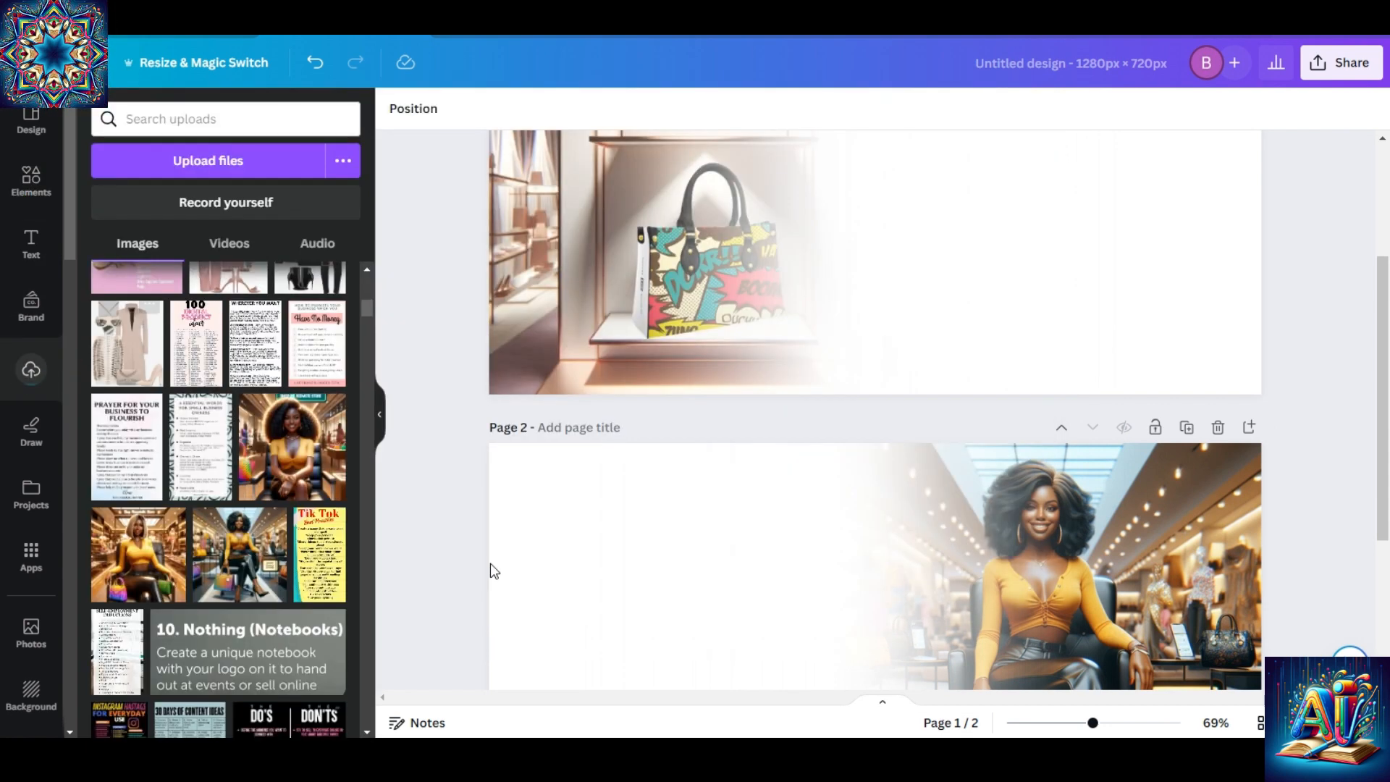
# Return to the Downloads folder and add FADE IMAGE 2 to the design's uploads.
pyautogui.moveTo(657, 759)
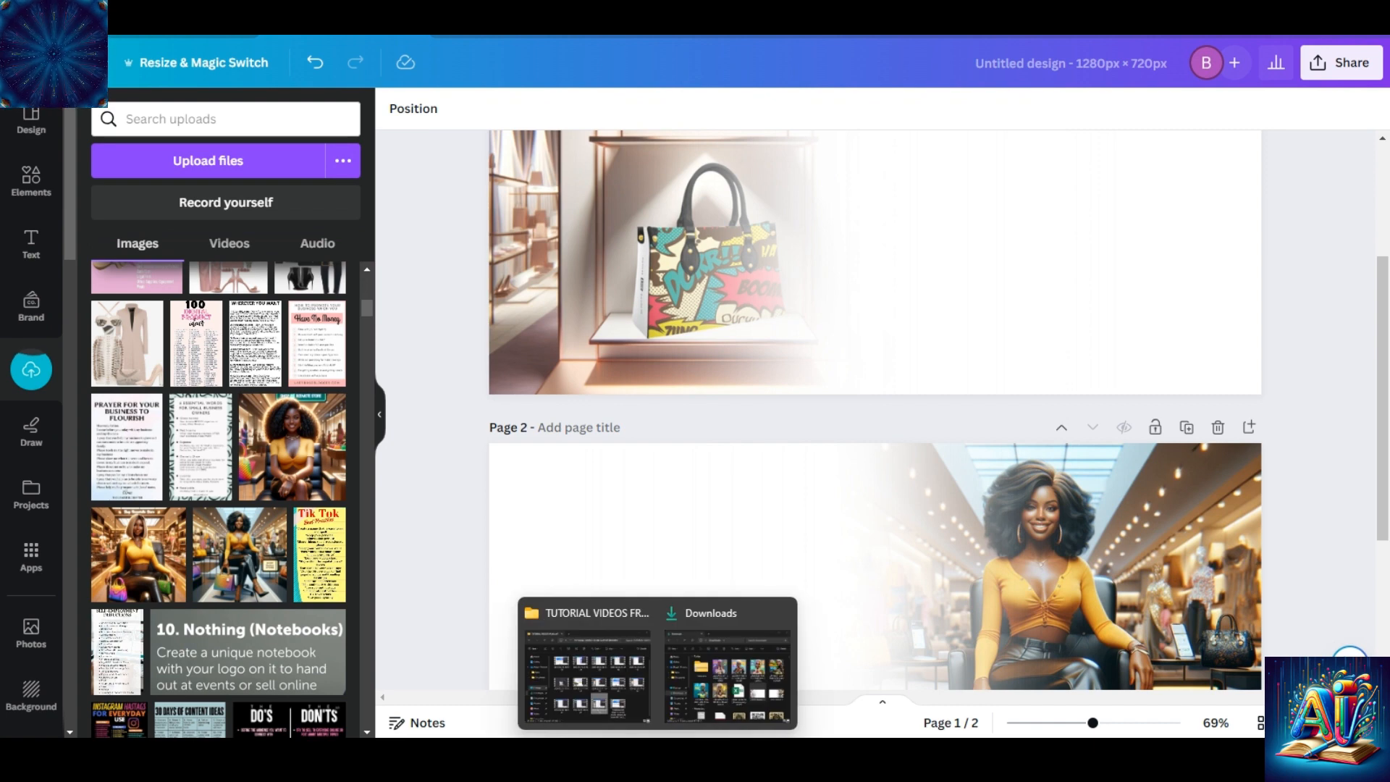
pyautogui.click(738, 663)
pyautogui.click(949, 438)
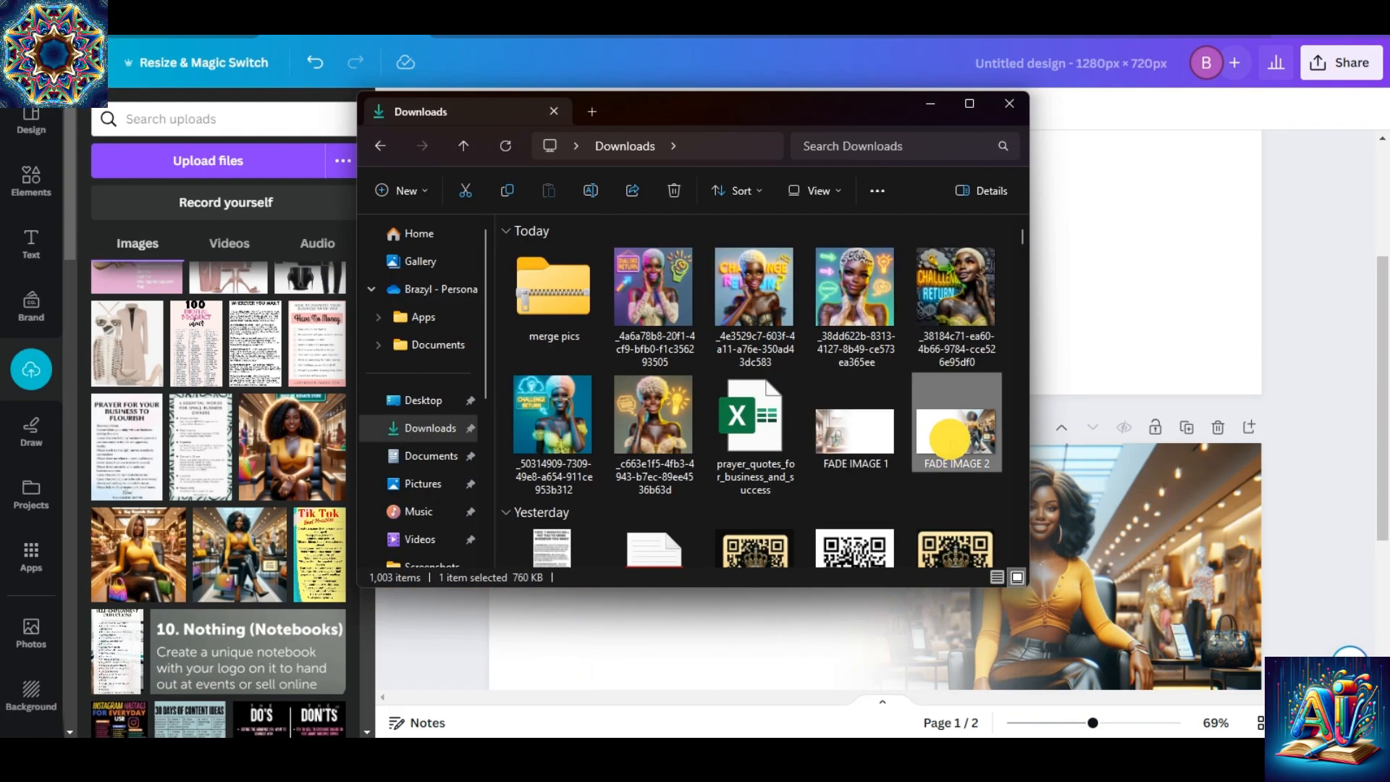
pyautogui.moveTo(948, 439); pyautogui.dragTo(176, 391)
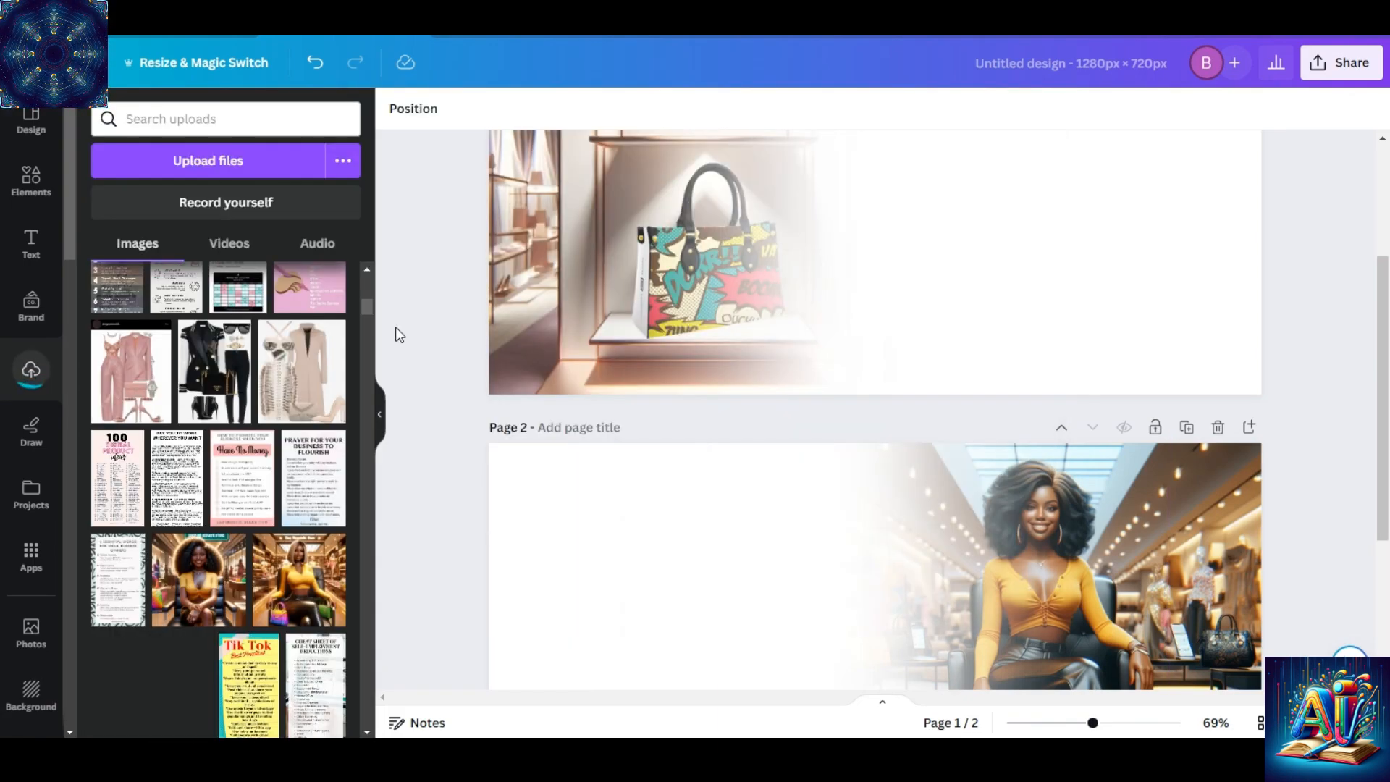
pyautogui.moveTo(363, 301); pyautogui.dragTo(365, 255)
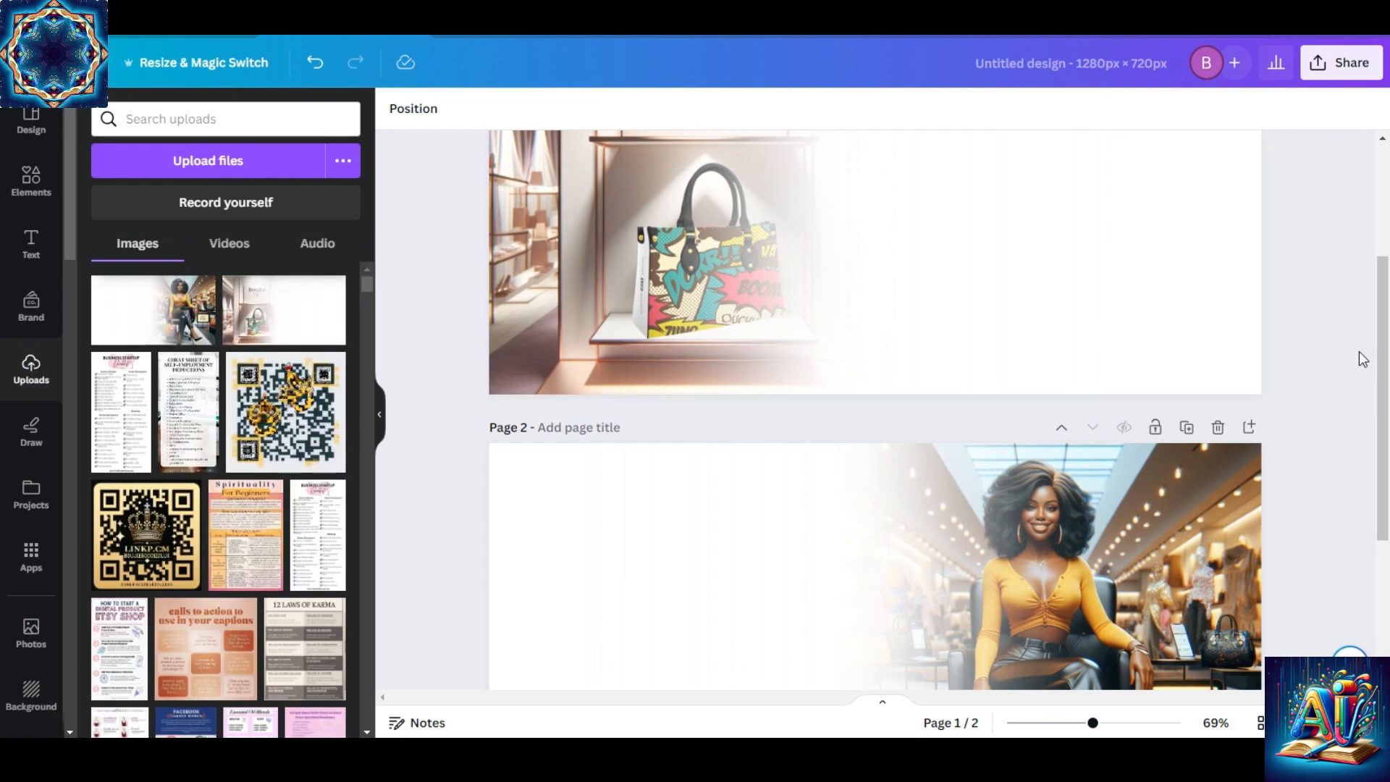
# Add a blank third page after the woman's page.
pyautogui.moveTo(1387, 350); pyautogui.dragTo(1380, 580)
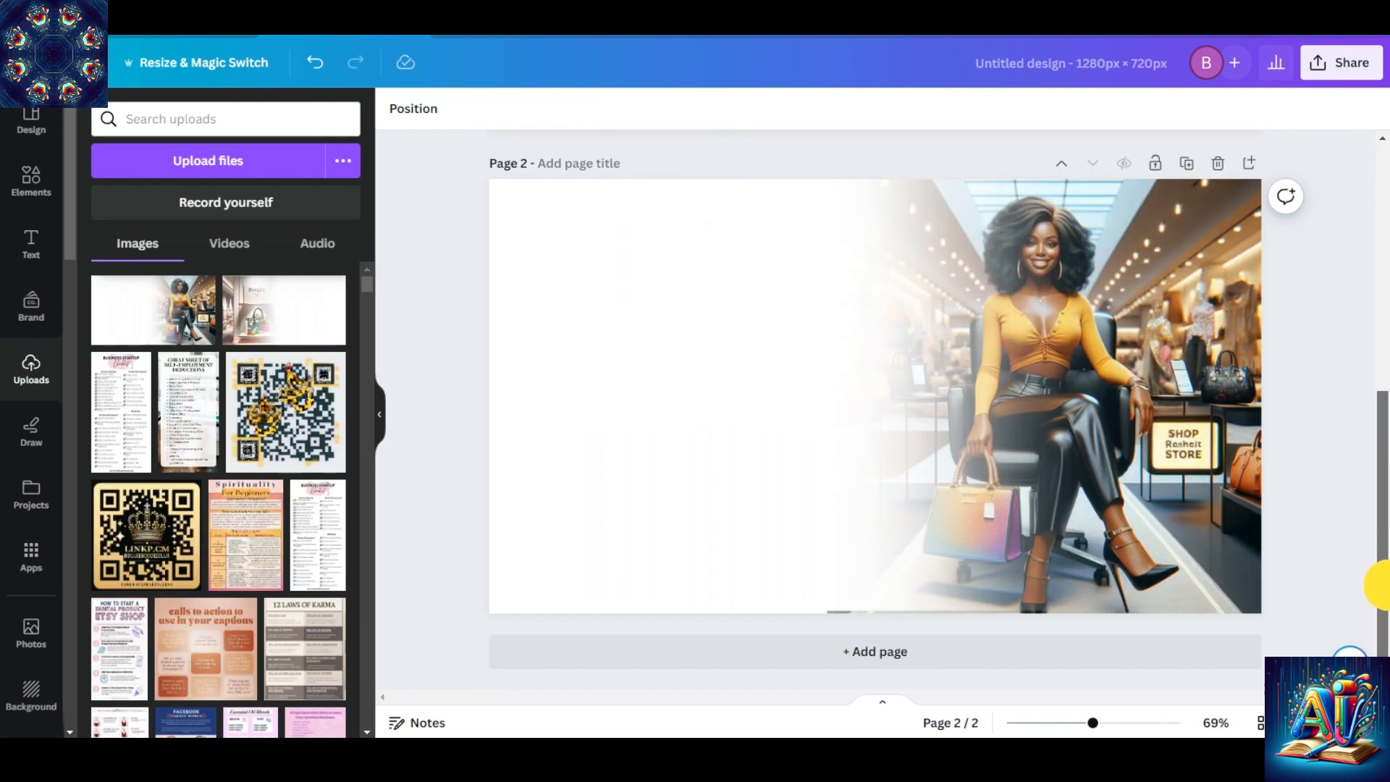
pyautogui.click(972, 654)
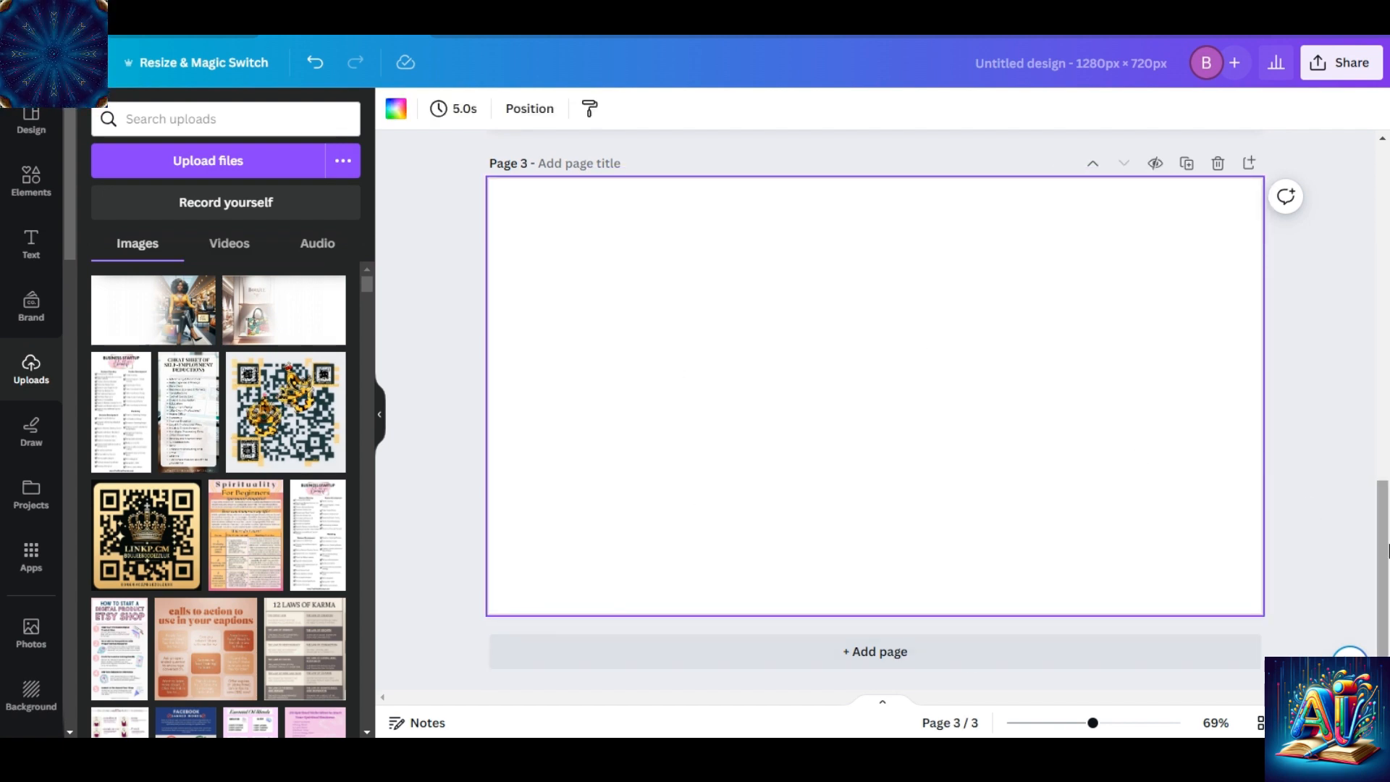
pyautogui.moveTo(1388, 551); pyautogui.dragTo(1370, 330)
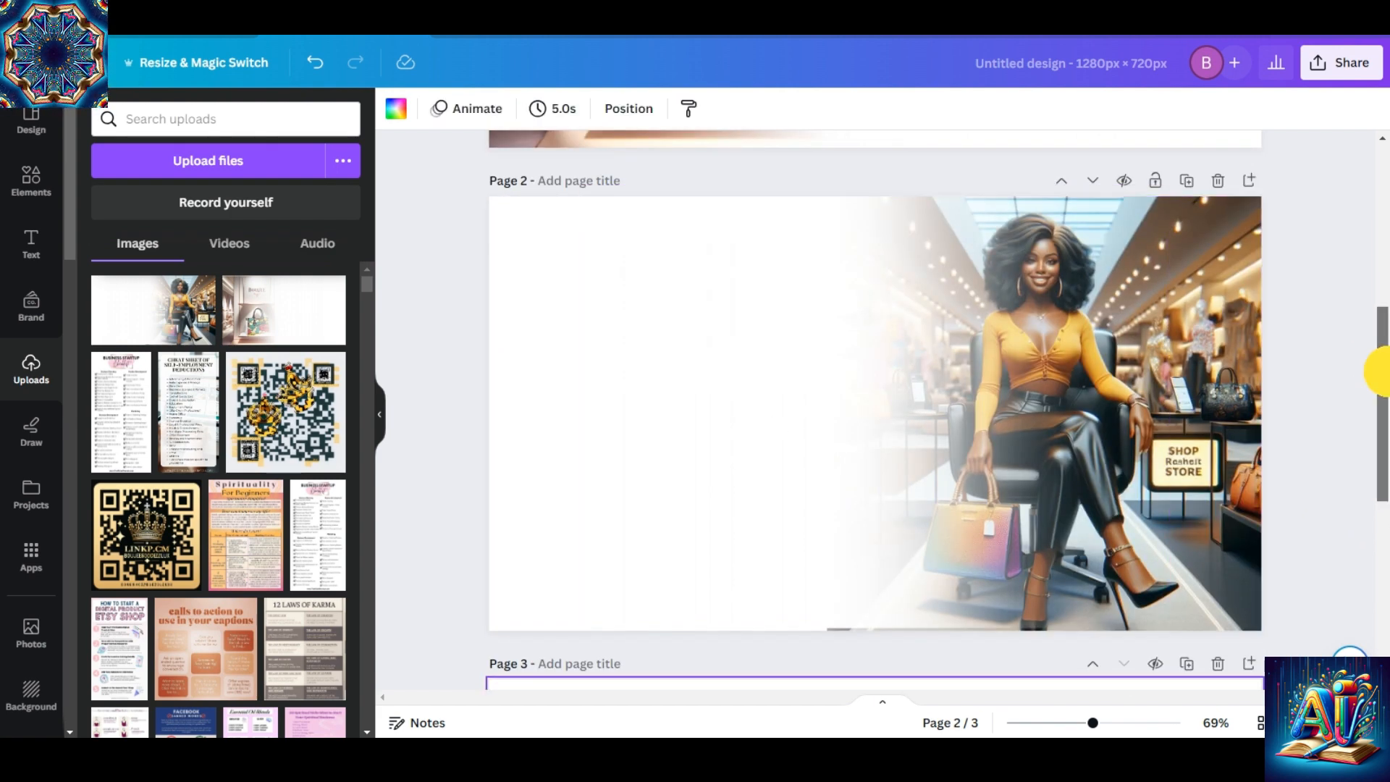
pyautogui.moveTo(1375, 367); pyautogui.dragTo(1388, 554)
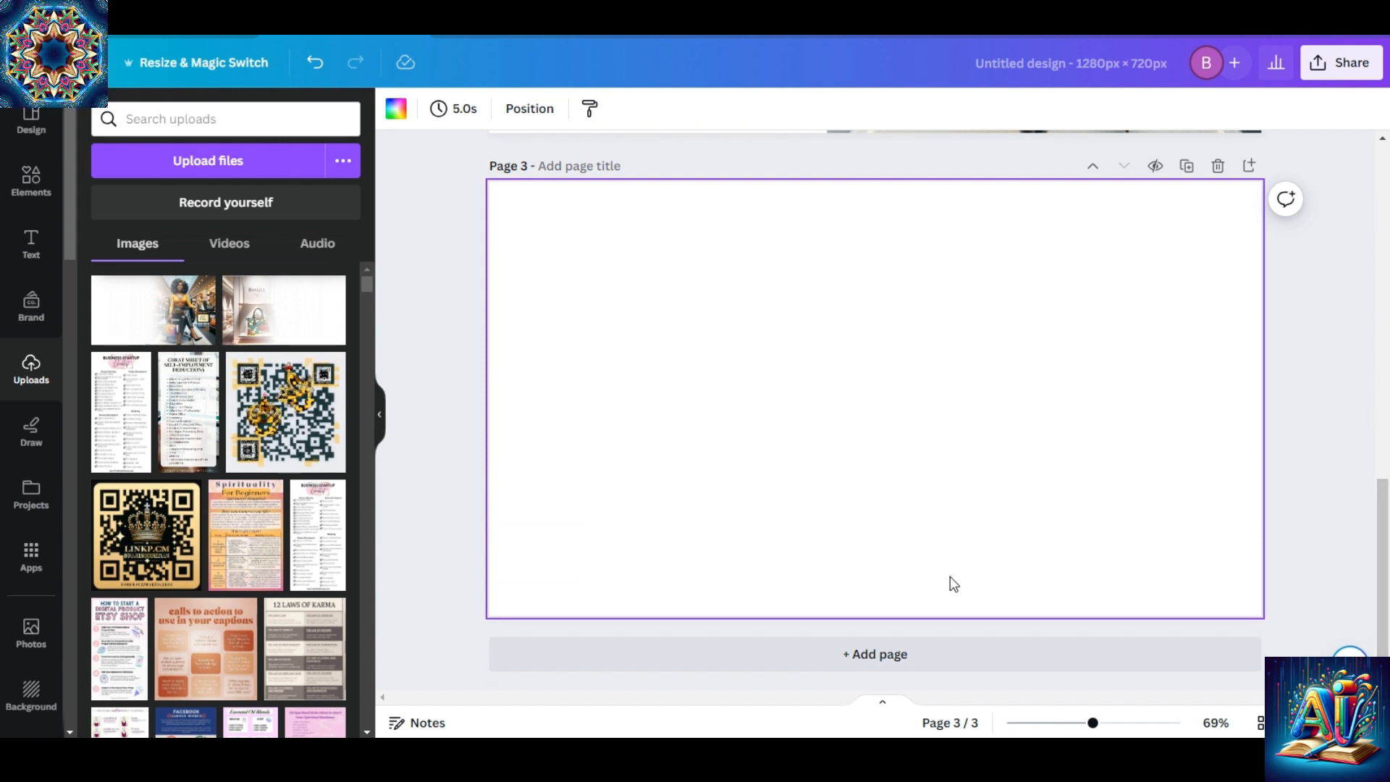
# Insert the uploaded faded handbag image on page 3, align it with the top-left corner and enlarge it to fill the page.
pyautogui.click(272, 322)
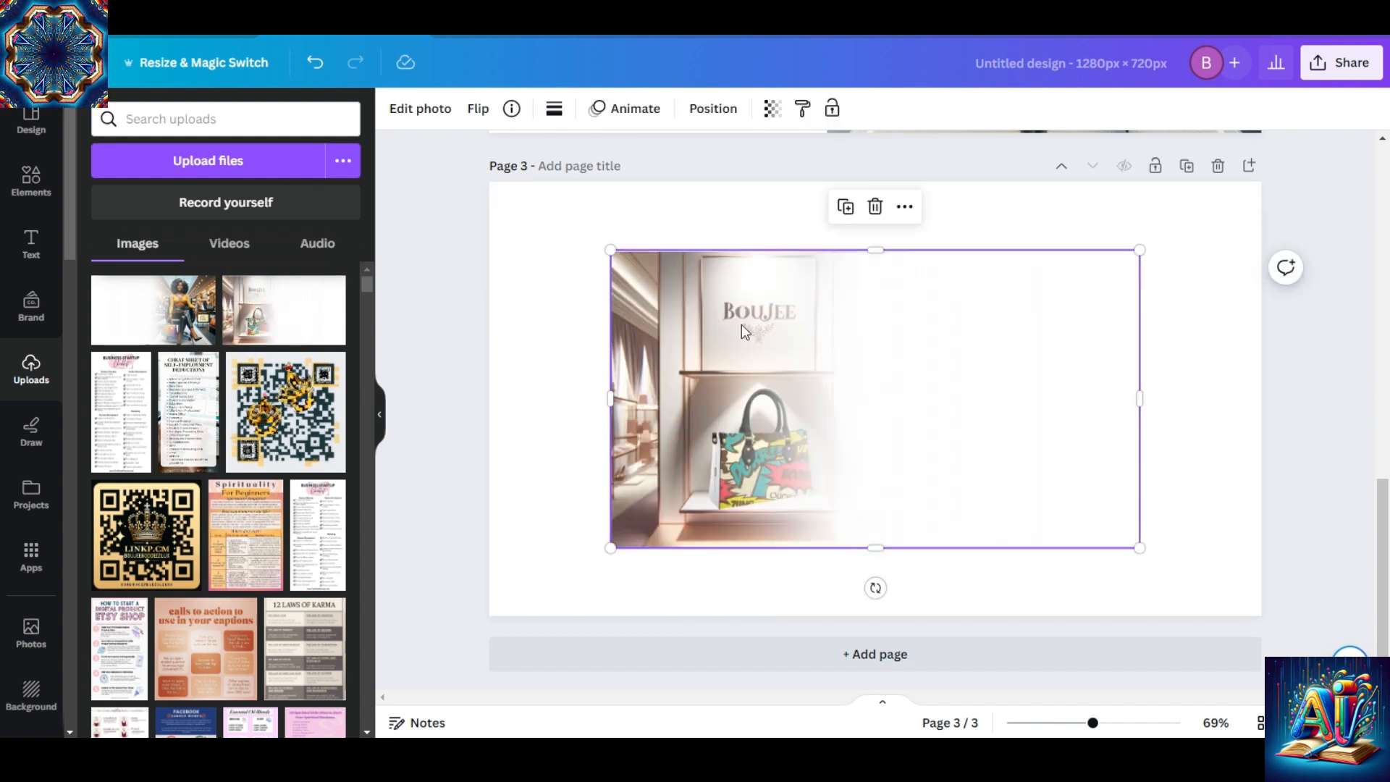
pyautogui.moveTo(742, 323); pyautogui.dragTo(619, 254)
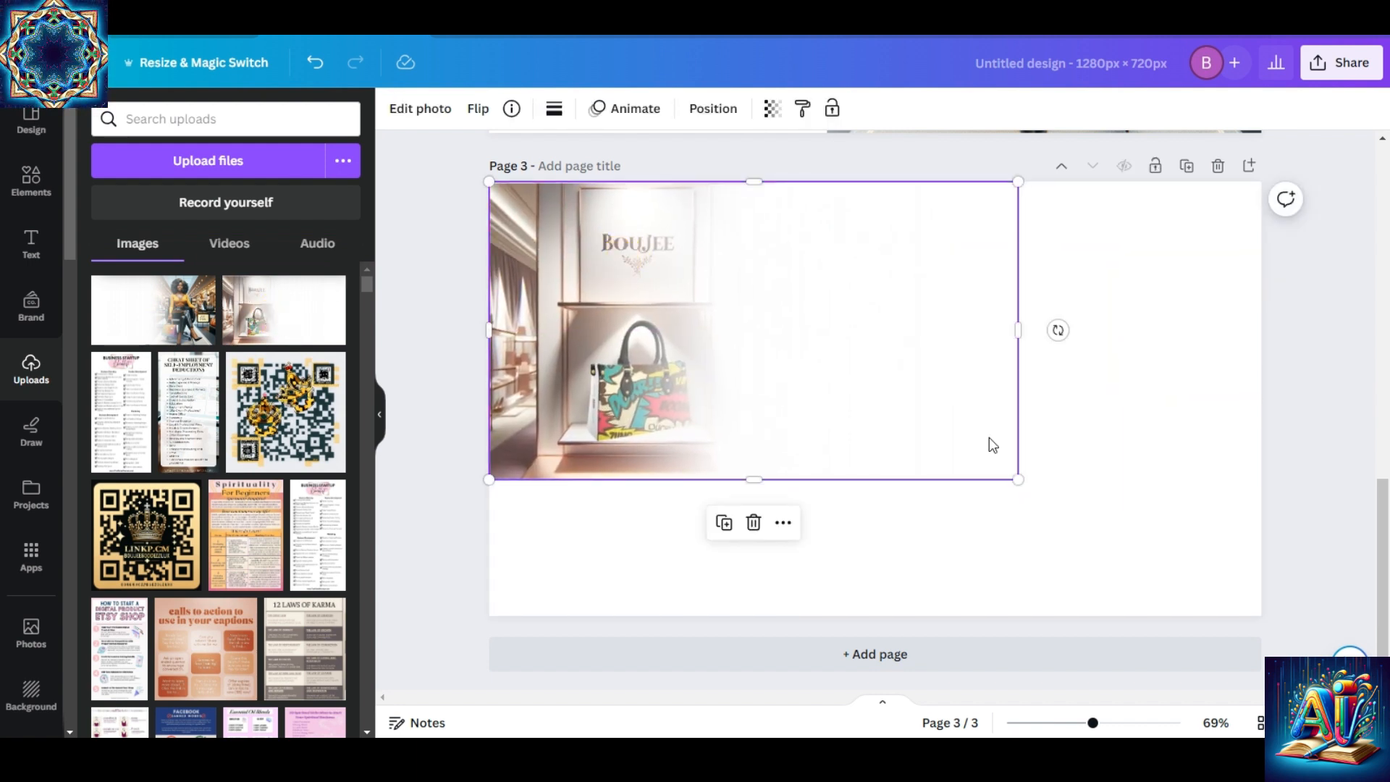
pyautogui.moveTo(1020, 481); pyautogui.dragTo(1281, 603)
pyautogui.click(1360, 517)
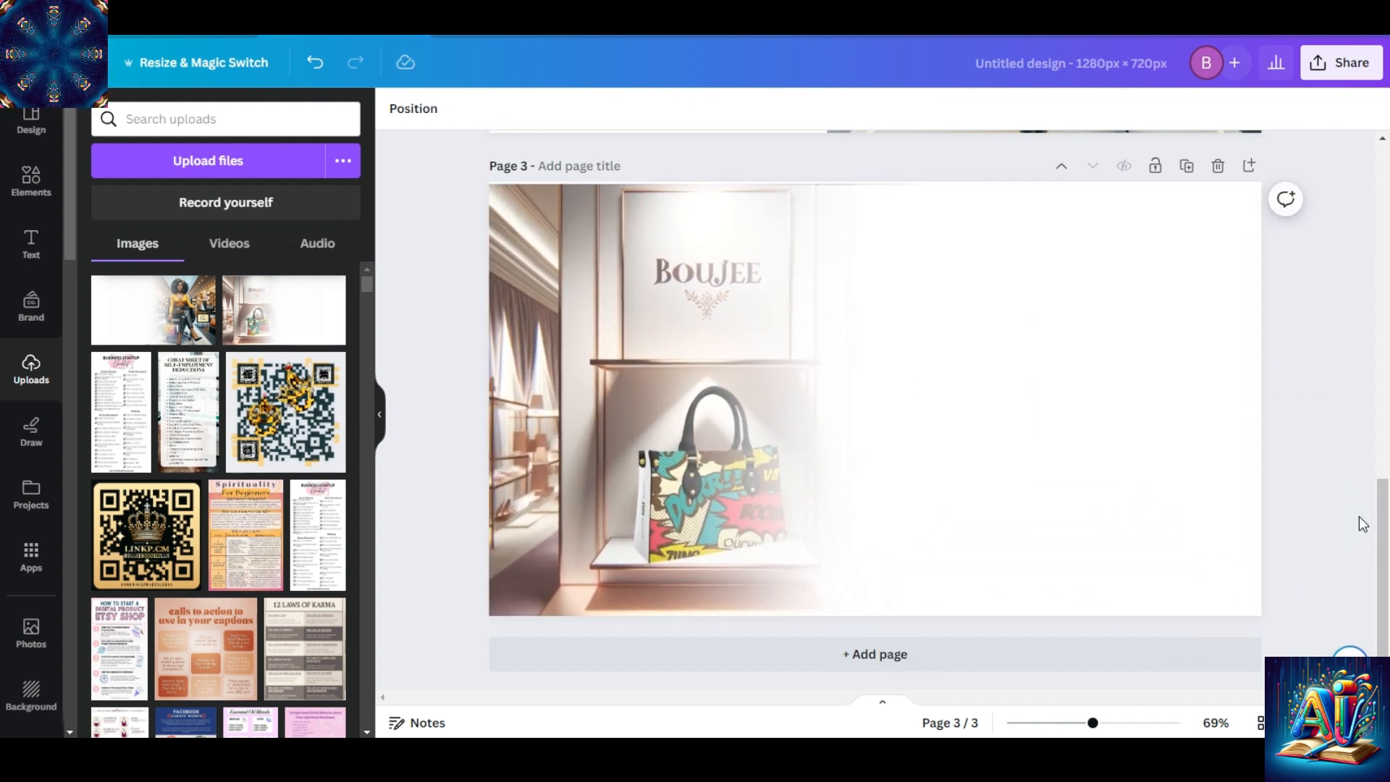
# Insert the uploaded faded woman image on page 3 and enlarge it from the upper right to cover the handbag image.
pyautogui.click(168, 308)
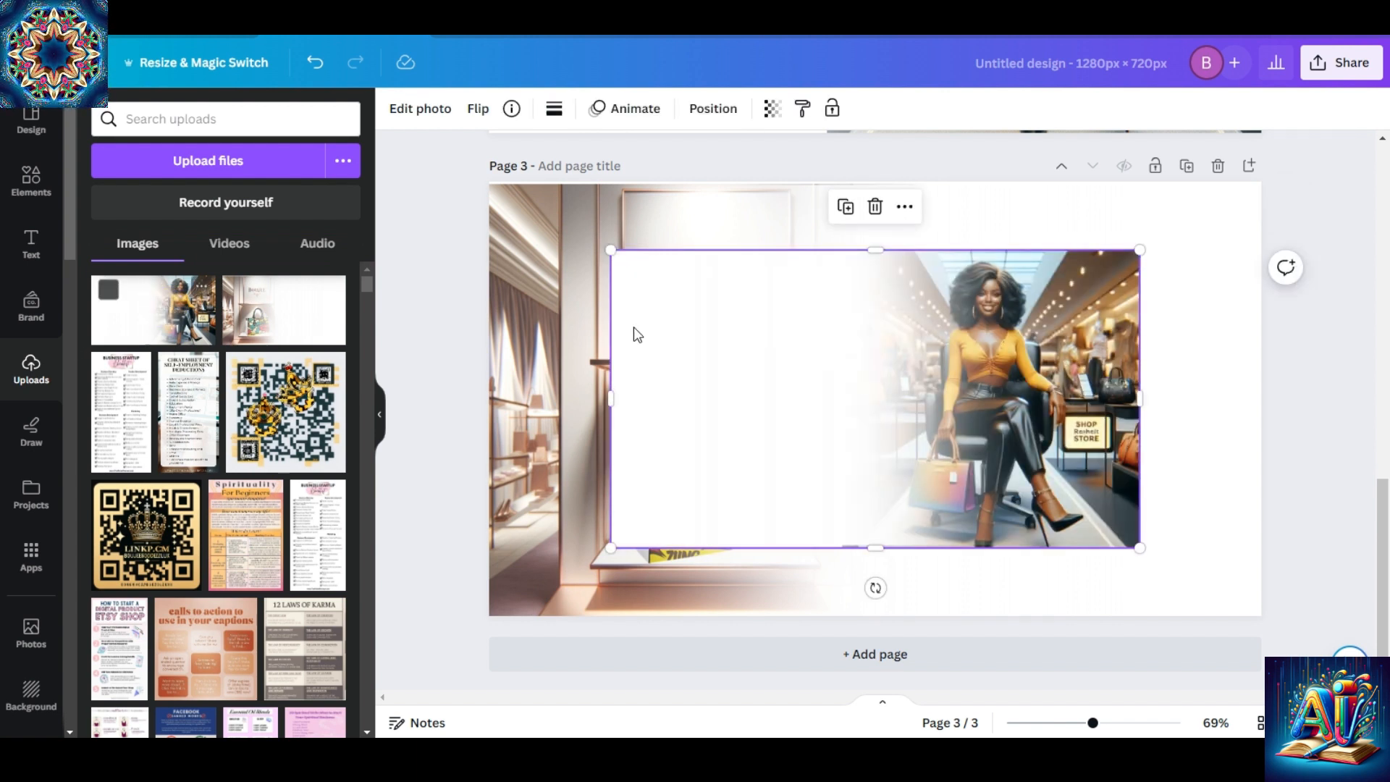
pyautogui.moveTo(1055, 435); pyautogui.dragTo(1166, 368)
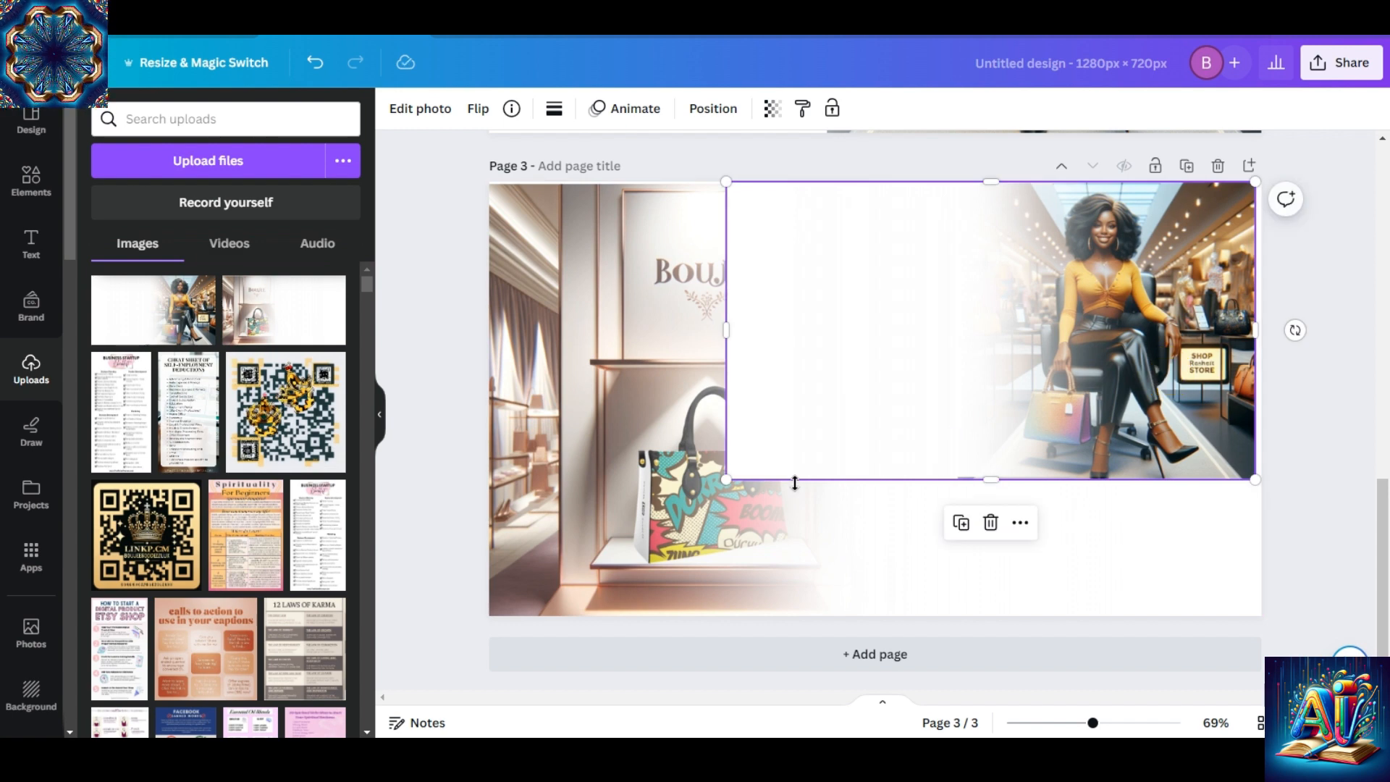
pyautogui.moveTo(724, 483); pyautogui.dragTo(464, 584)
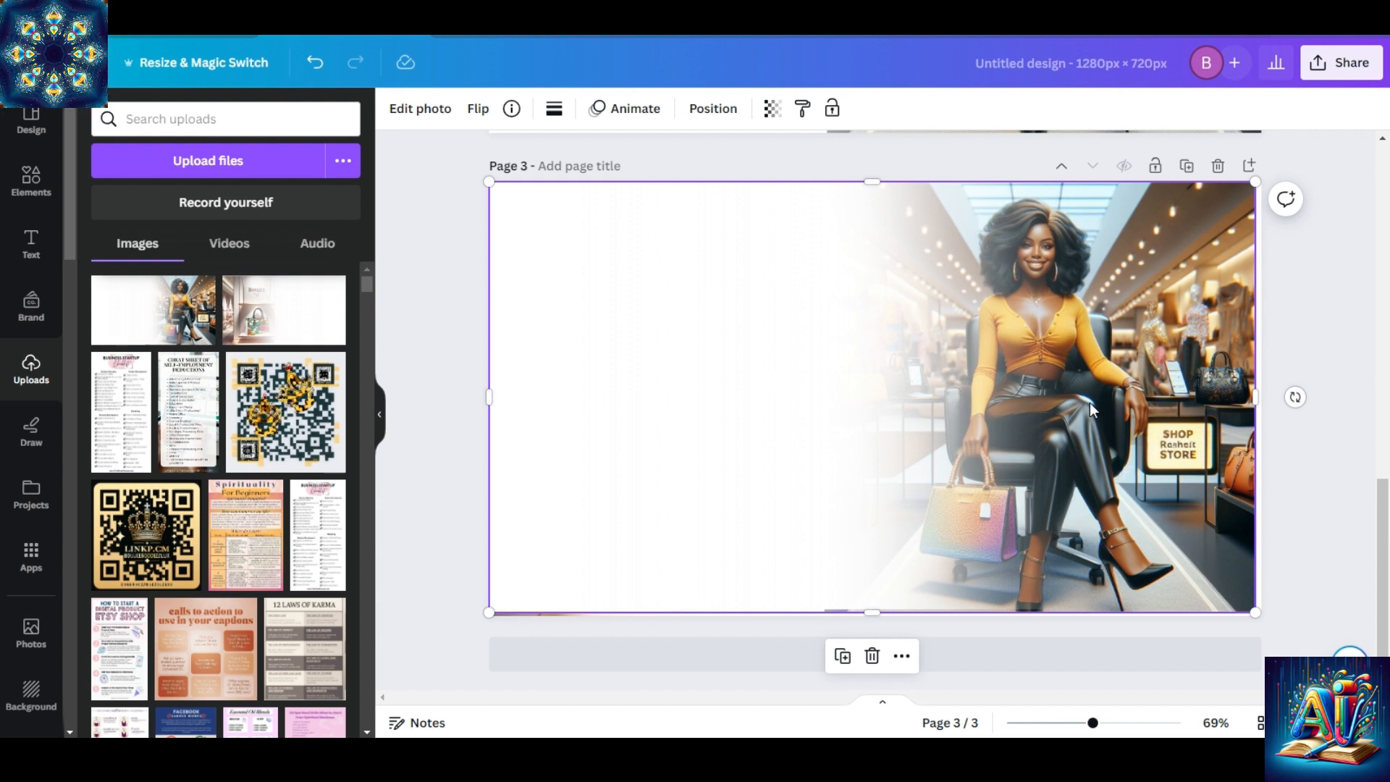
# Set the transparency of the woman image on page 3 to 60 and lower it to 55.
pyautogui.click(773, 109)
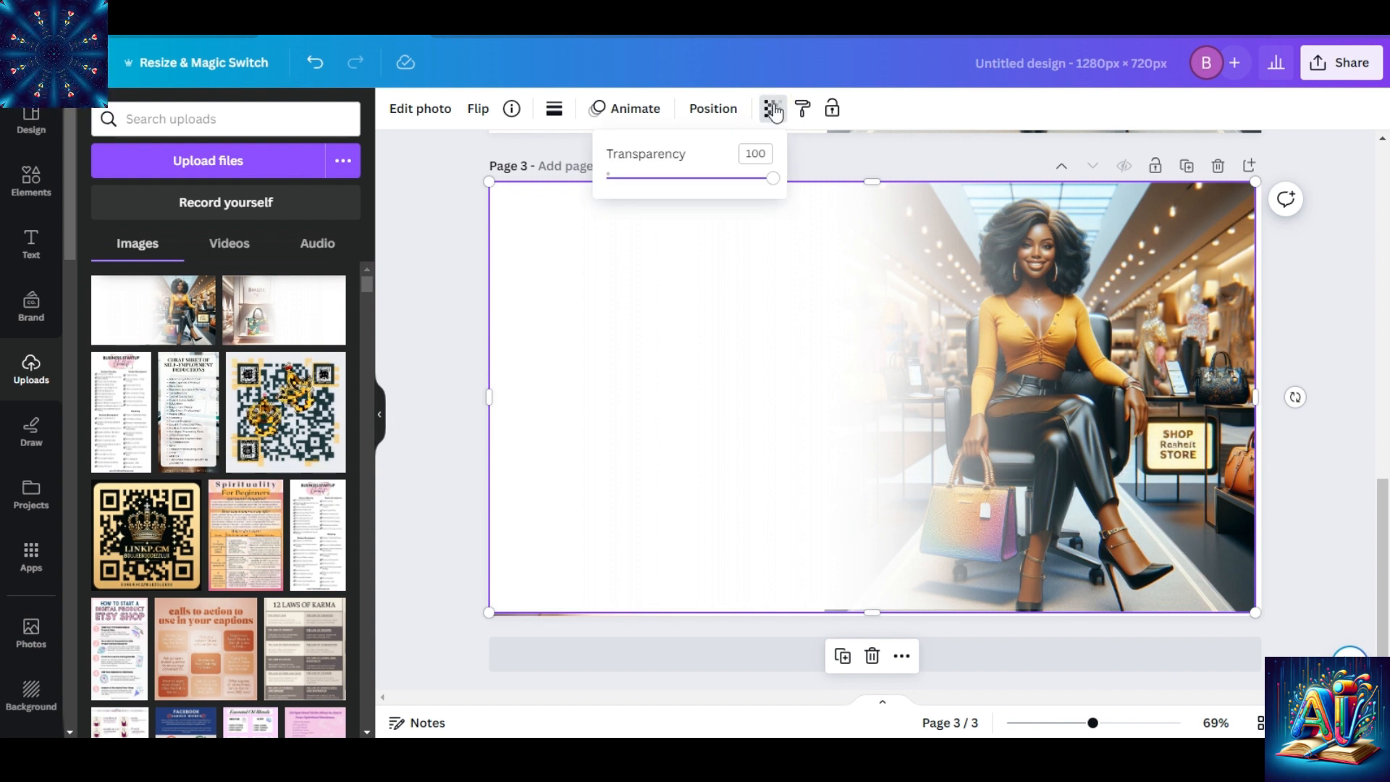
pyautogui.click(757, 151)
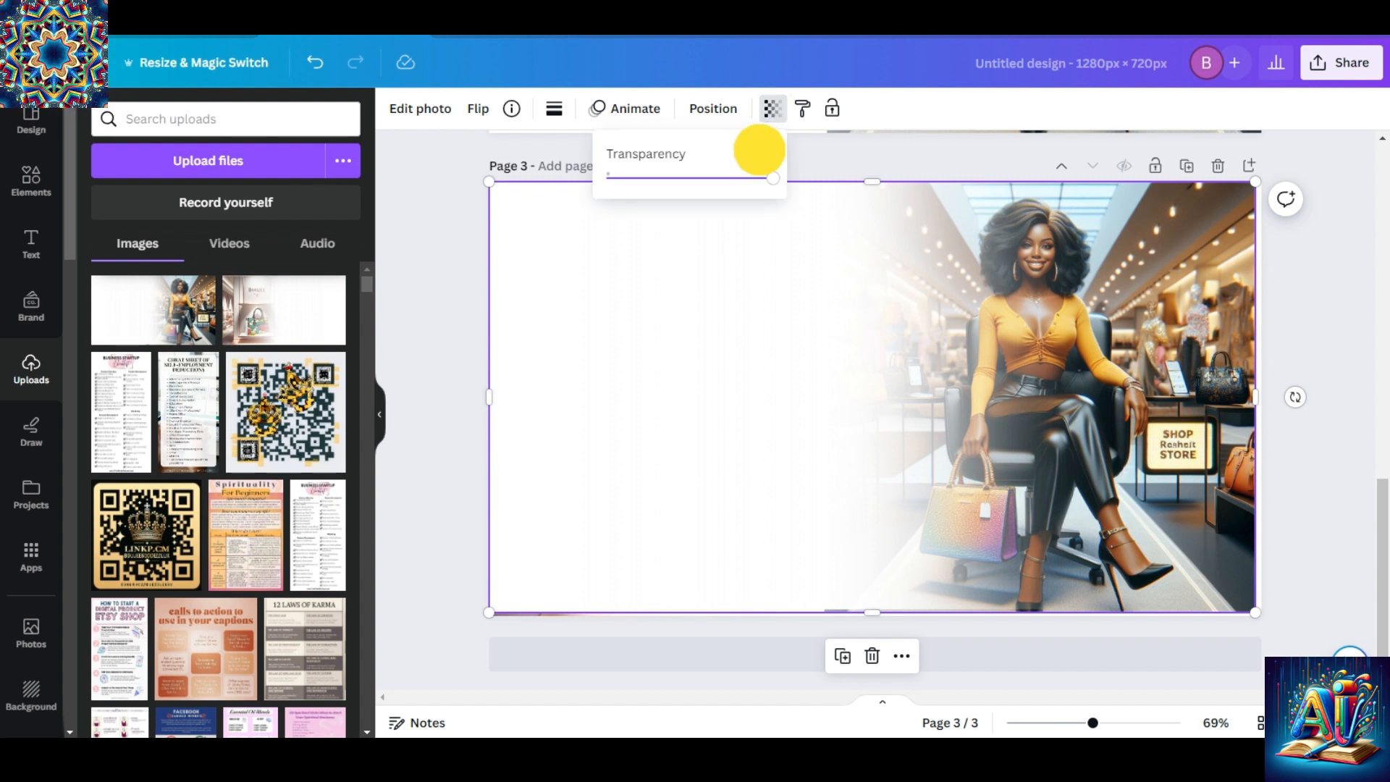
pyautogui.write('60')
pyautogui.press('Return')
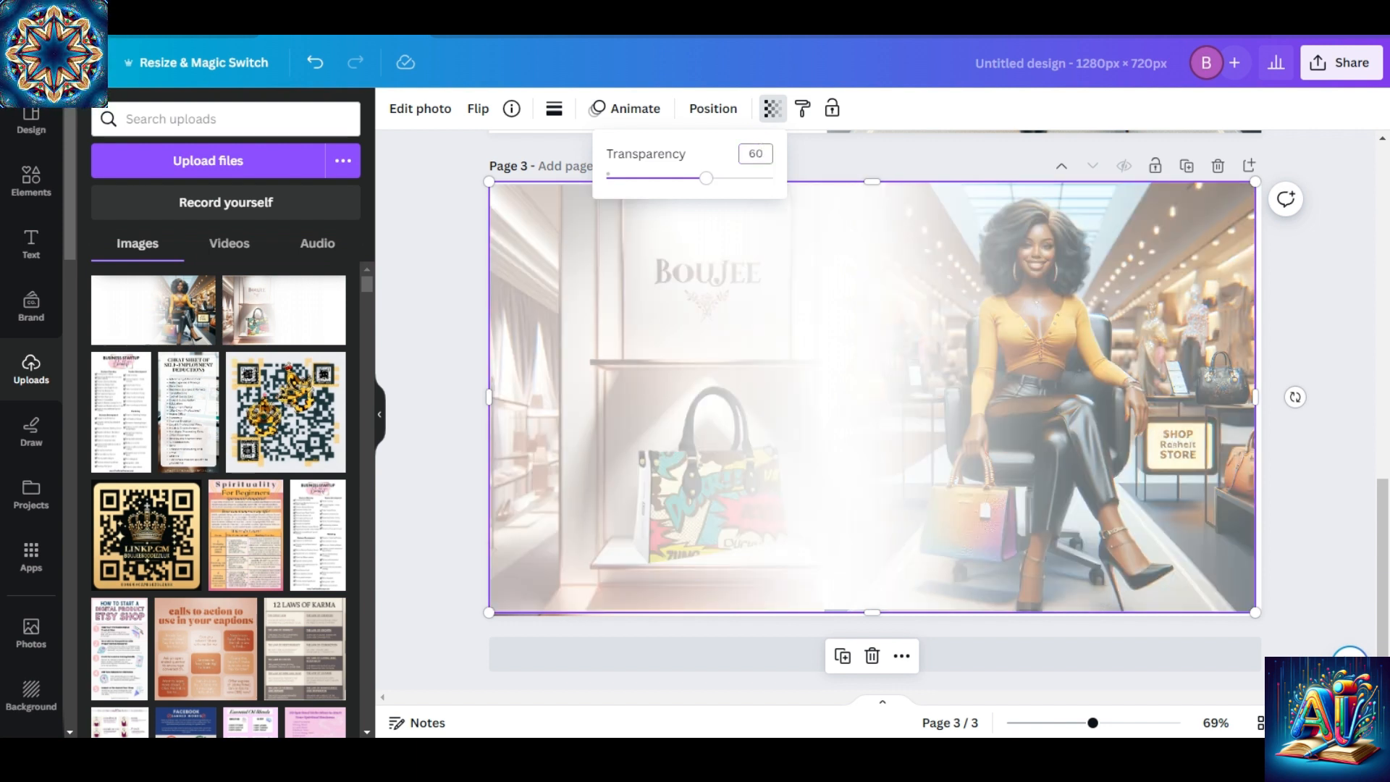
pyautogui.click(765, 152)
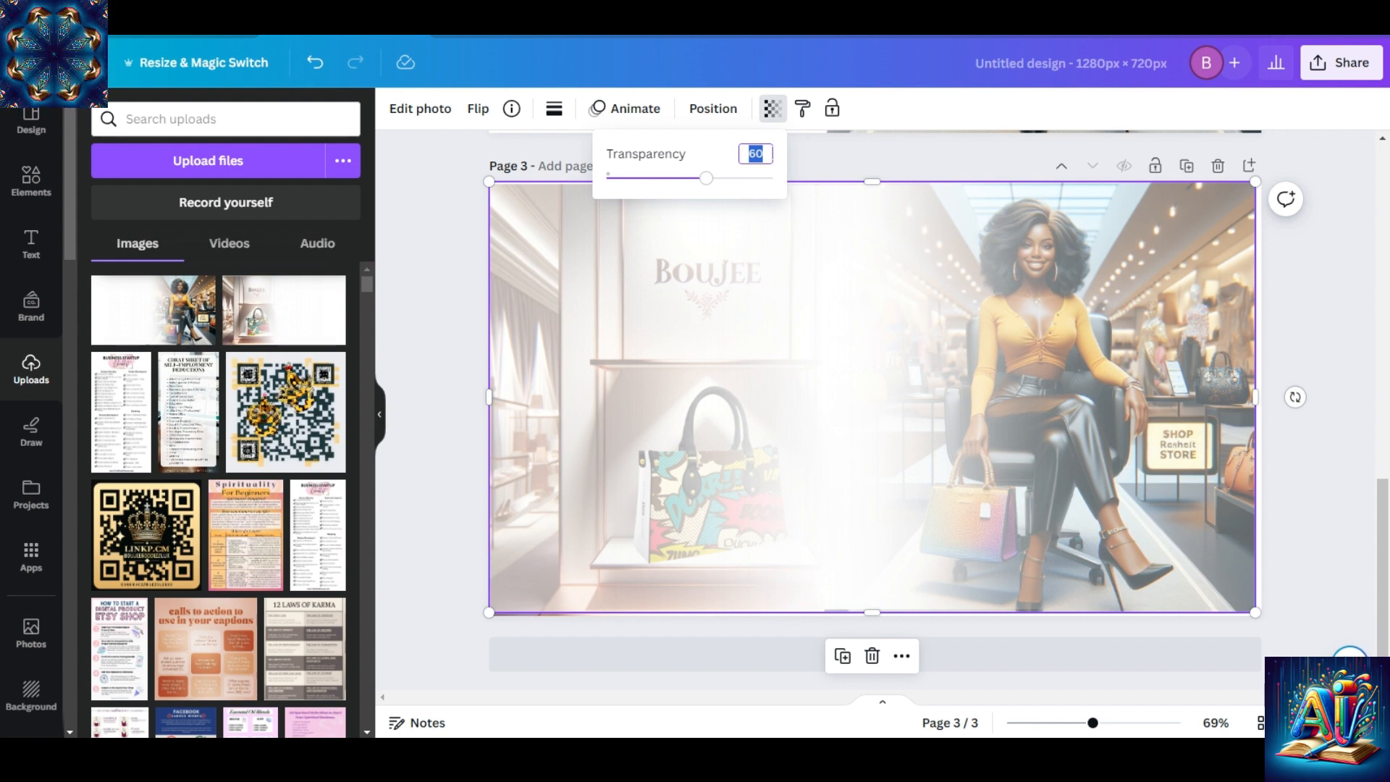
pyautogui.write('55')
pyautogui.press('Return')
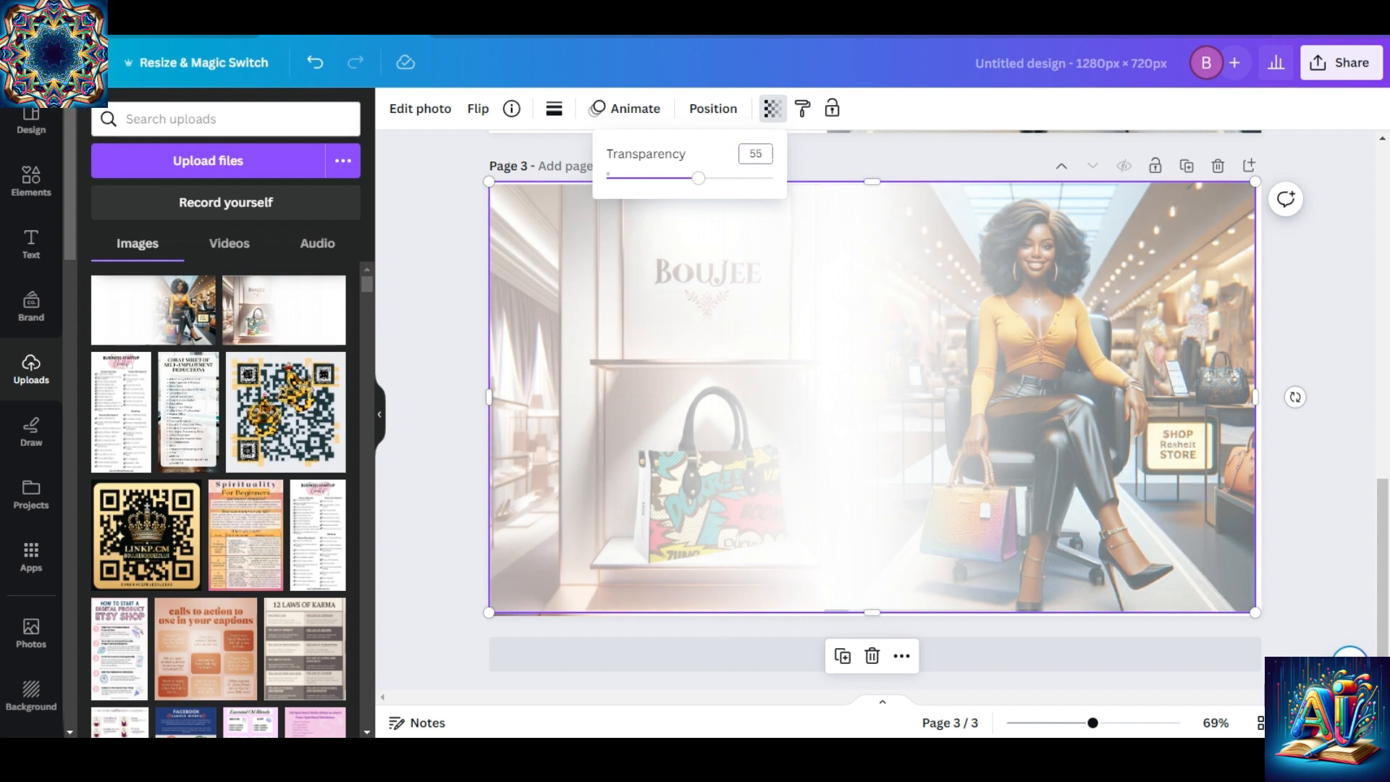
# Try a transparency of 65 on the woman image on page 3 and undo its accidental deletion.
pyautogui.click(763, 153)
pyautogui.write('65')
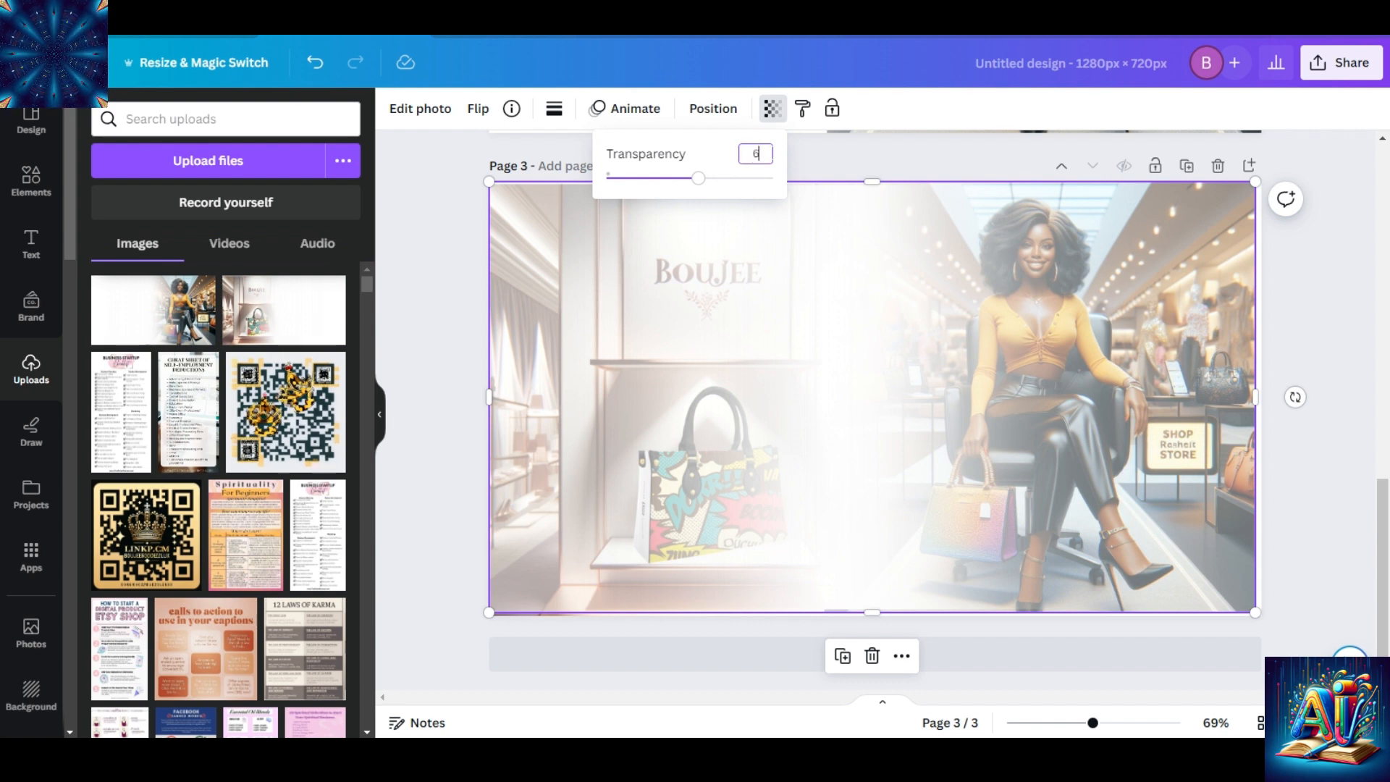
pyautogui.press('Return')
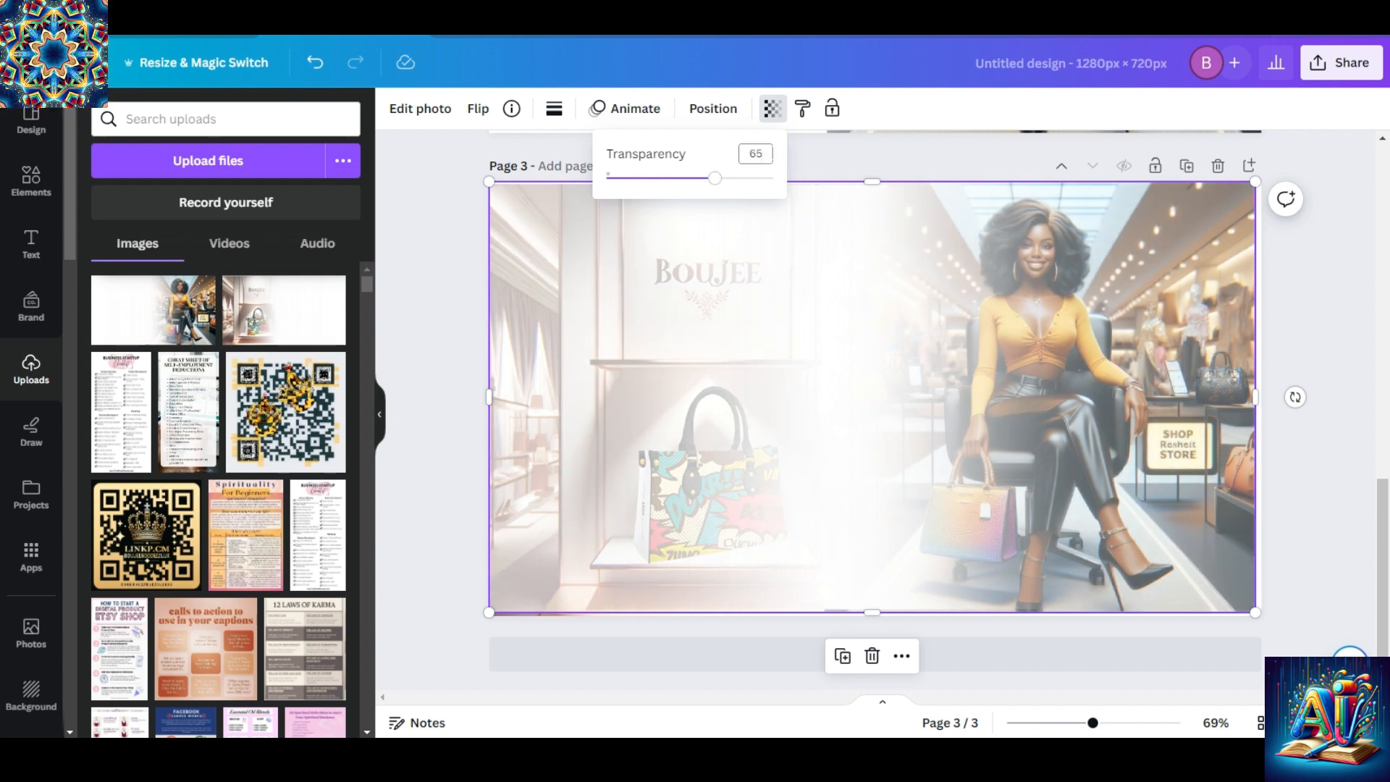
pyautogui.click(773, 159)
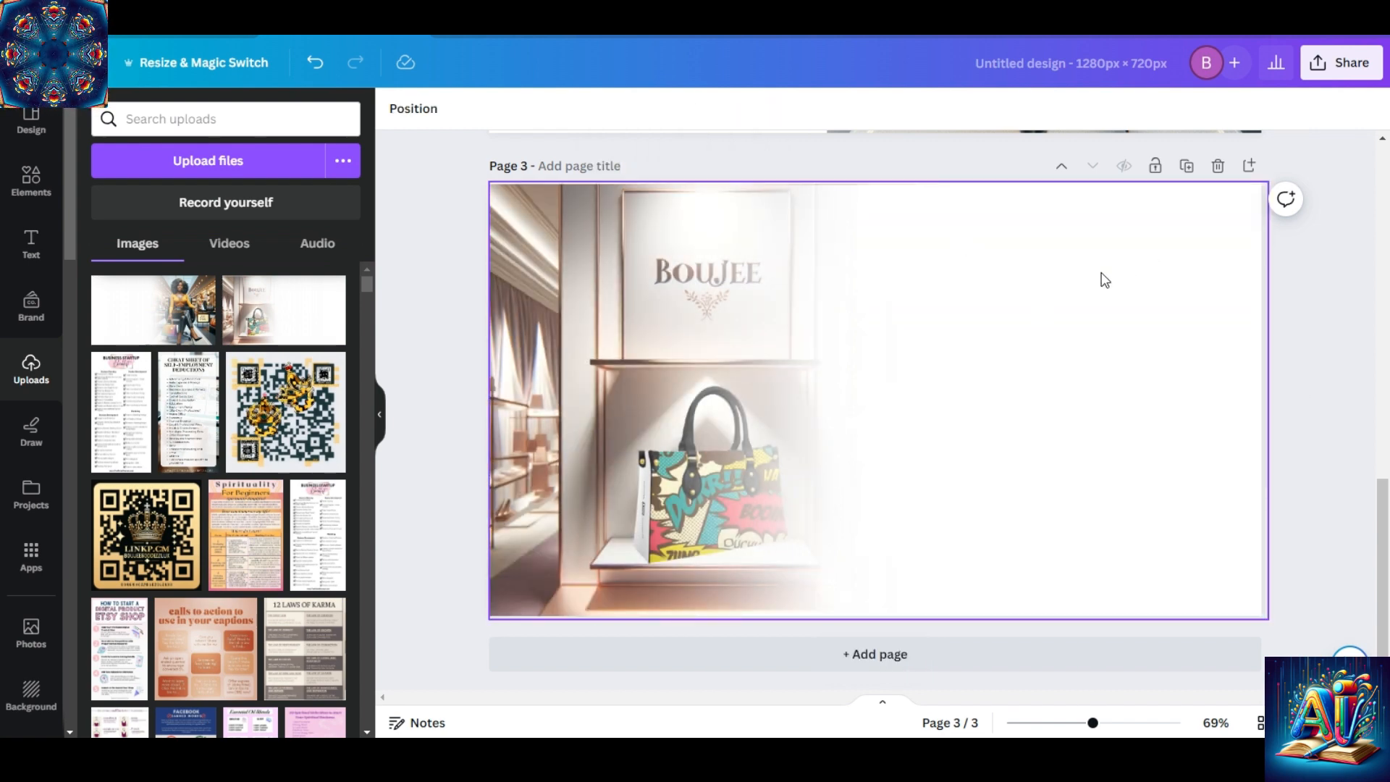
pyautogui.click(315, 62)
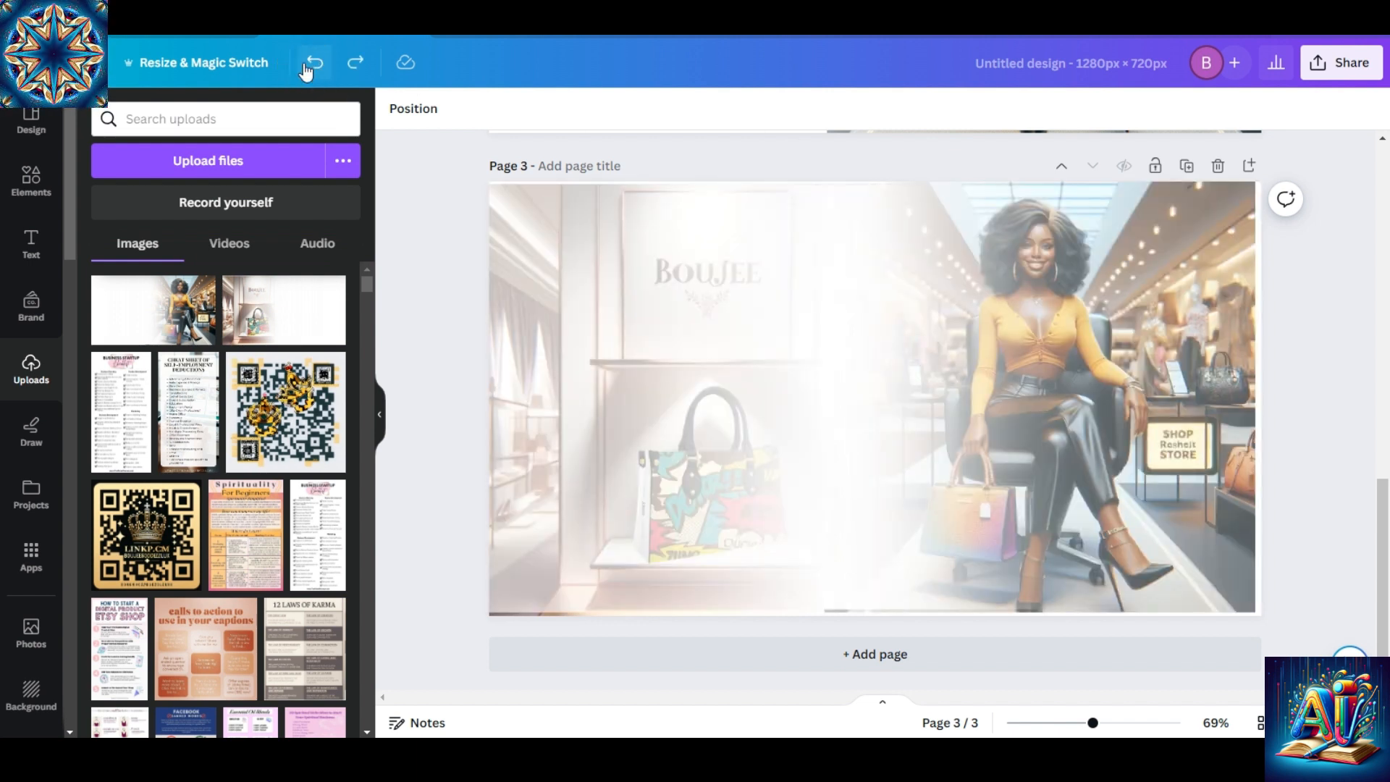
# Set the transparency of the woman image on page 3 to 60 and stretch its right side to the page edge.
pyautogui.click(877, 312)
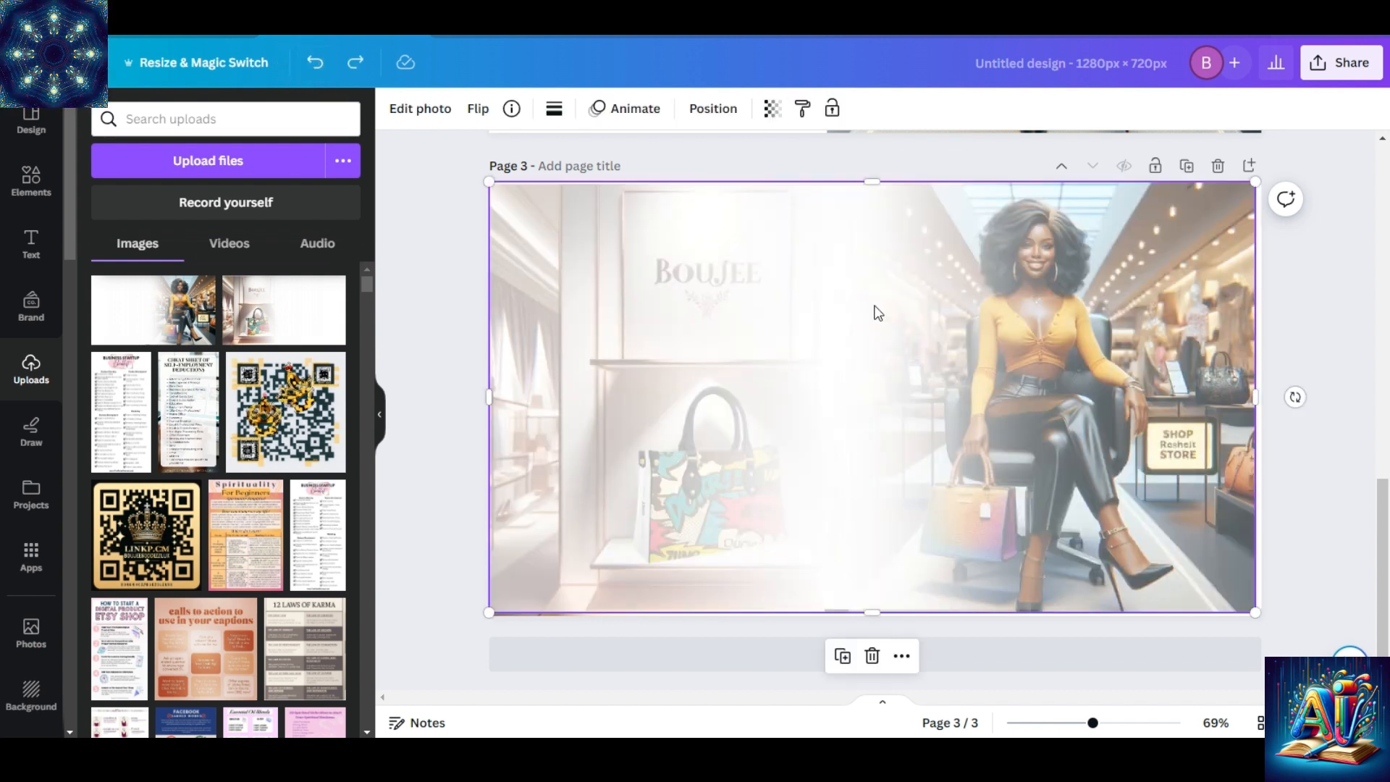
pyautogui.click(772, 109)
pyautogui.click(756, 153)
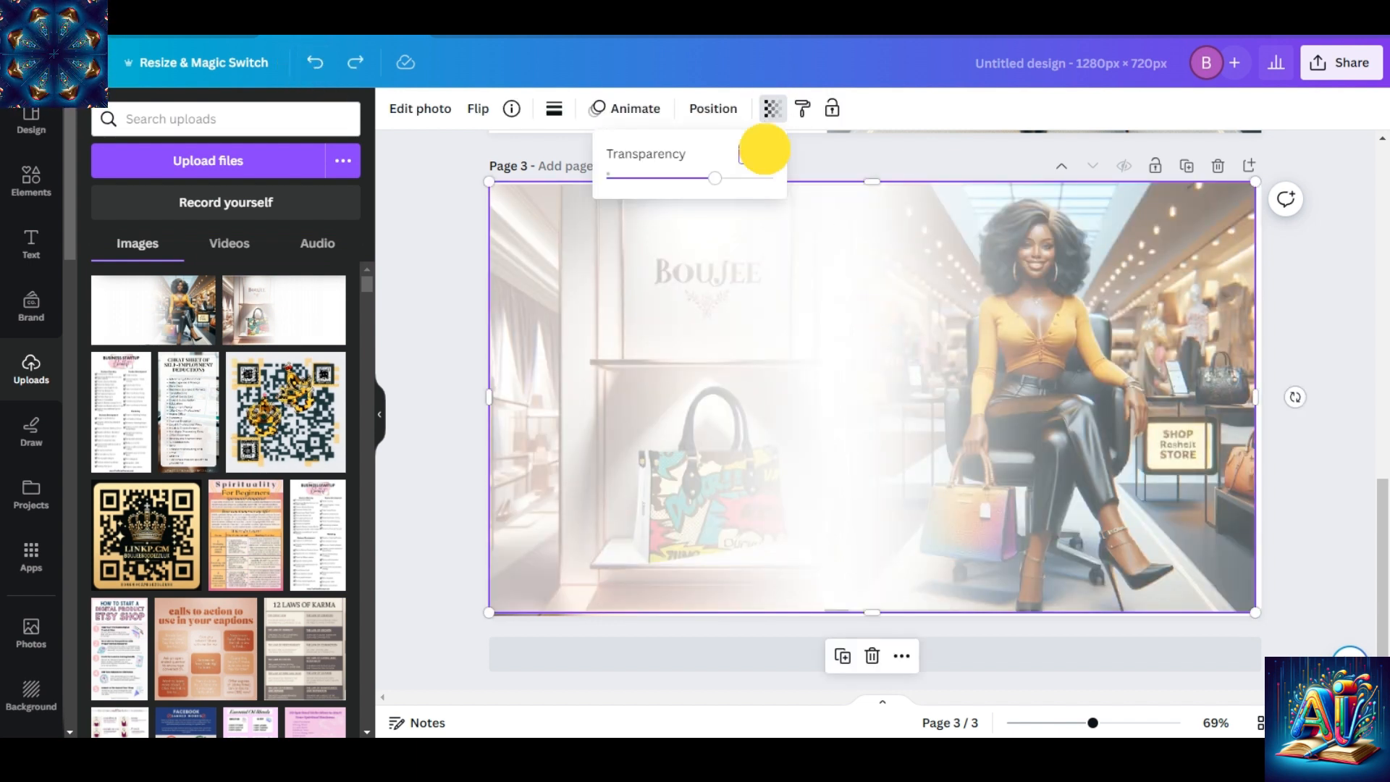
pyautogui.write('60')
pyautogui.press('Return')
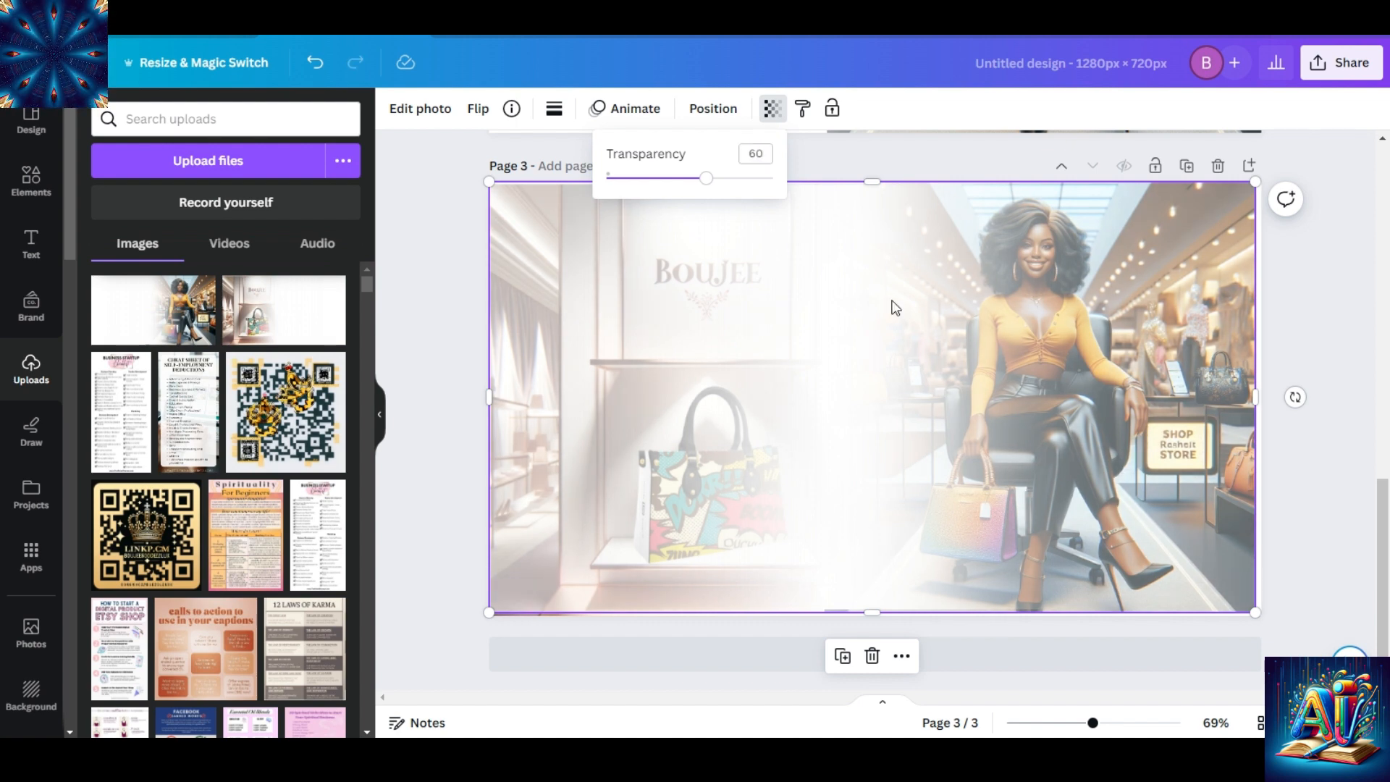
pyautogui.click(1136, 410)
pyautogui.moveTo(1255, 394); pyautogui.dragTo(1261, 395)
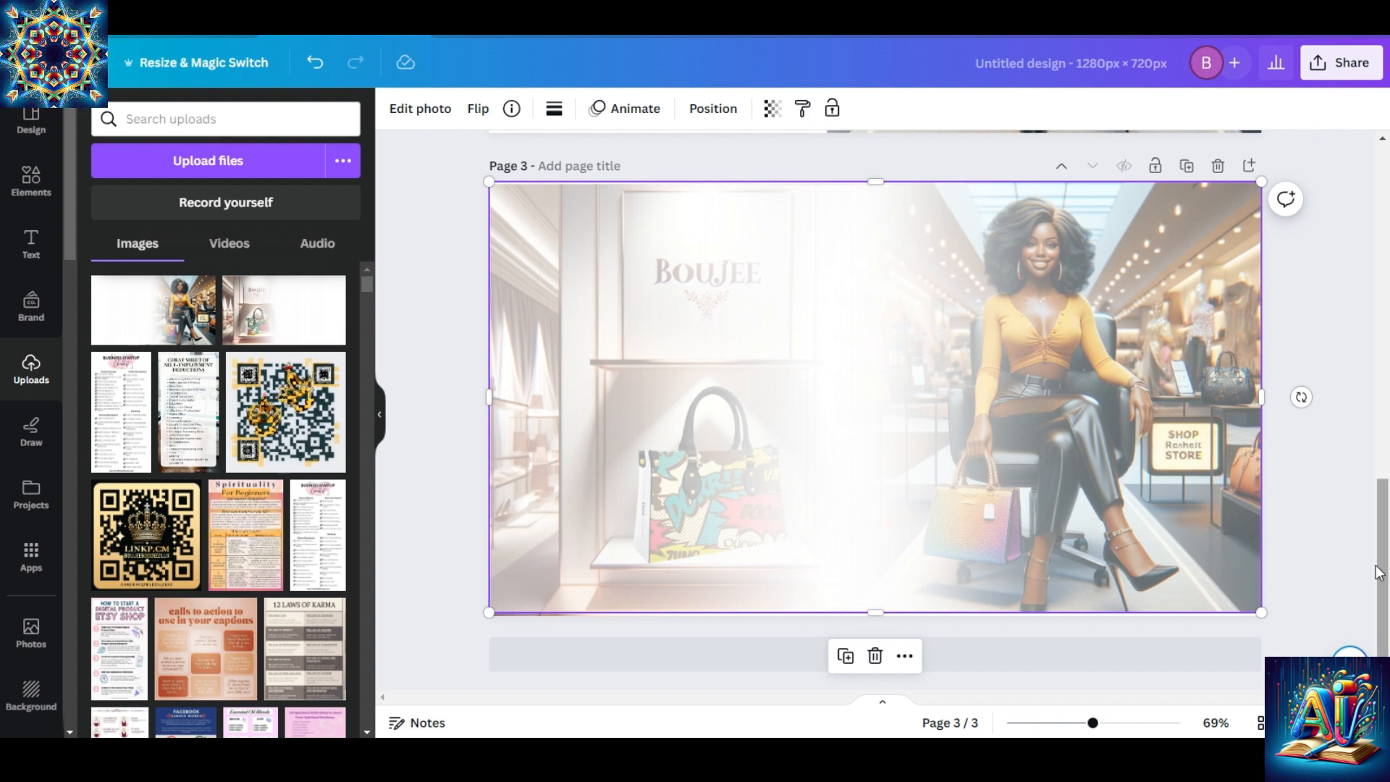
pyautogui.moveTo(1379, 568); pyautogui.dragTo(1374, 413)
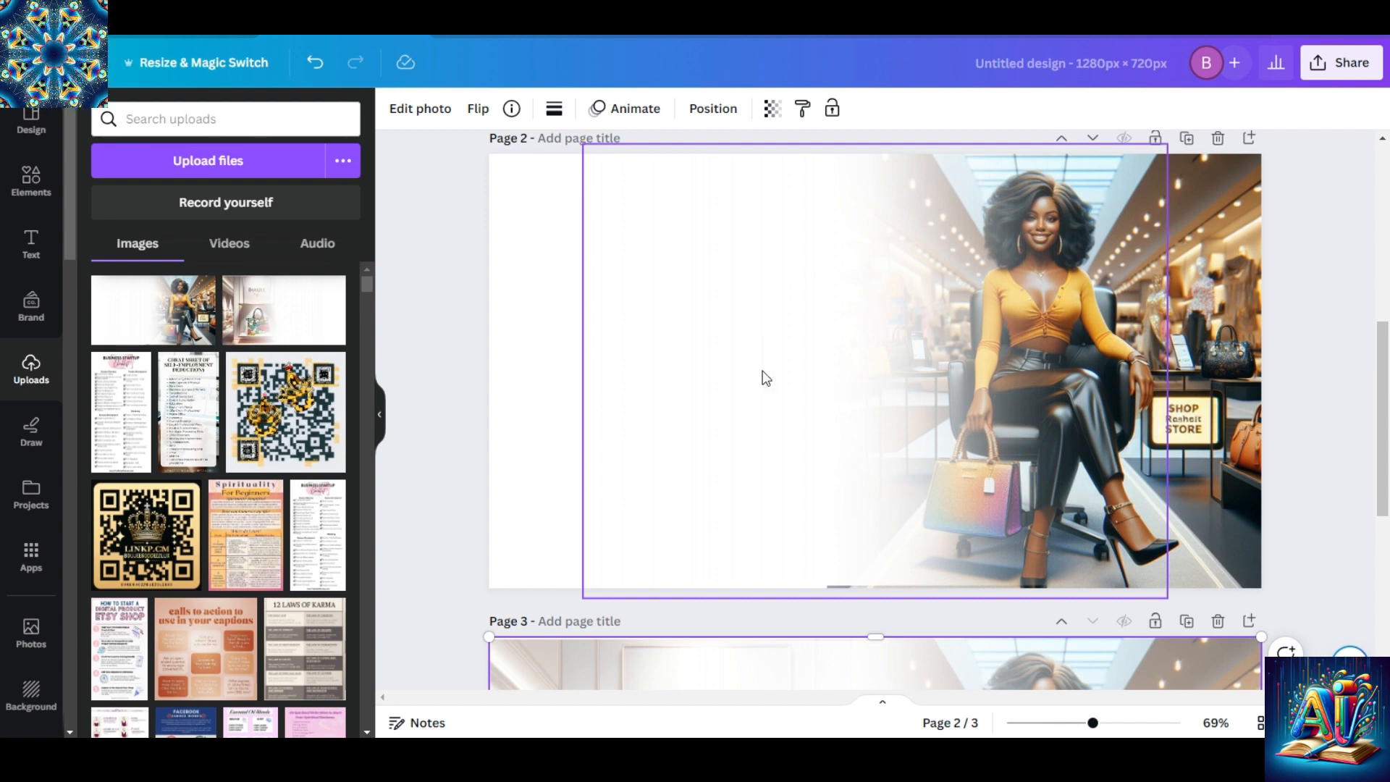
pyautogui.moveTo(1380, 408); pyautogui.dragTo(1381, 565)
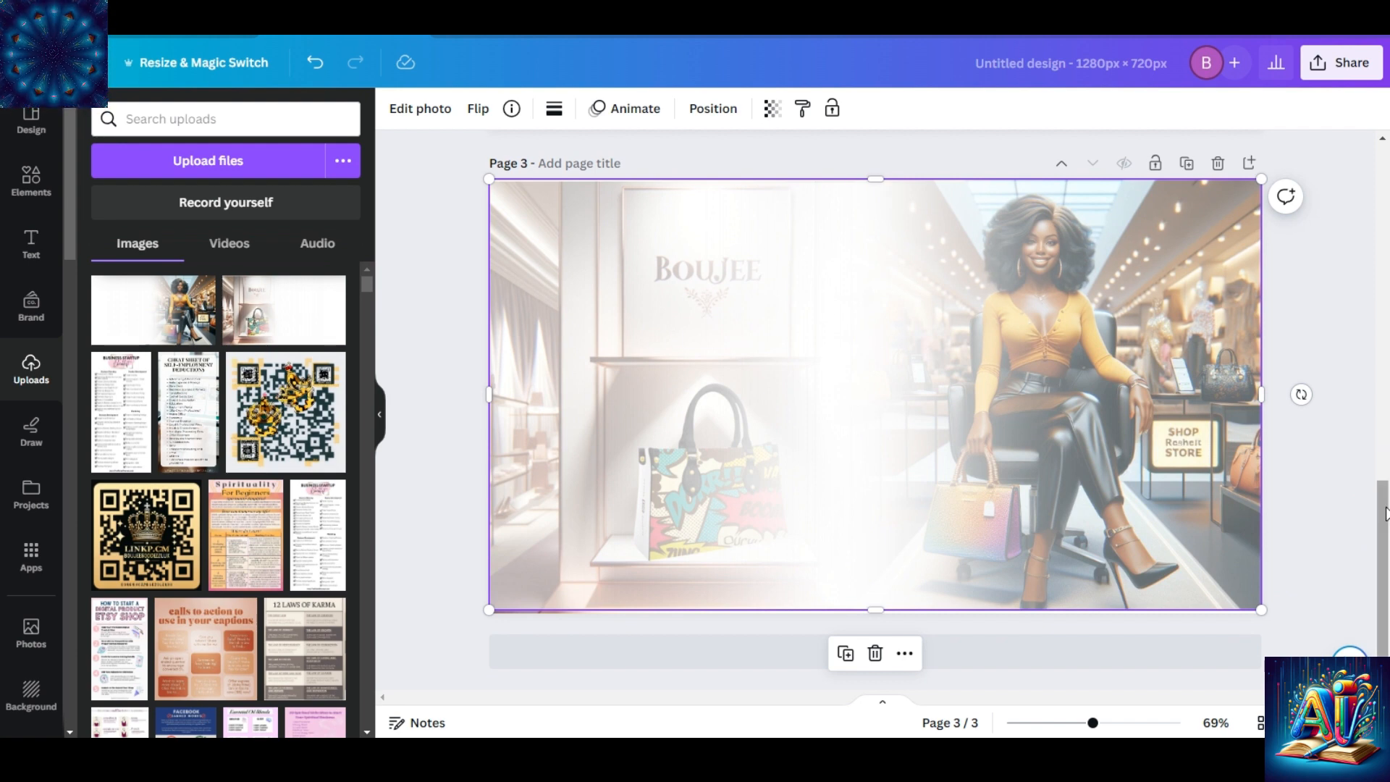
pyautogui.moveTo(1376, 569); pyautogui.dragTo(1356, 193)
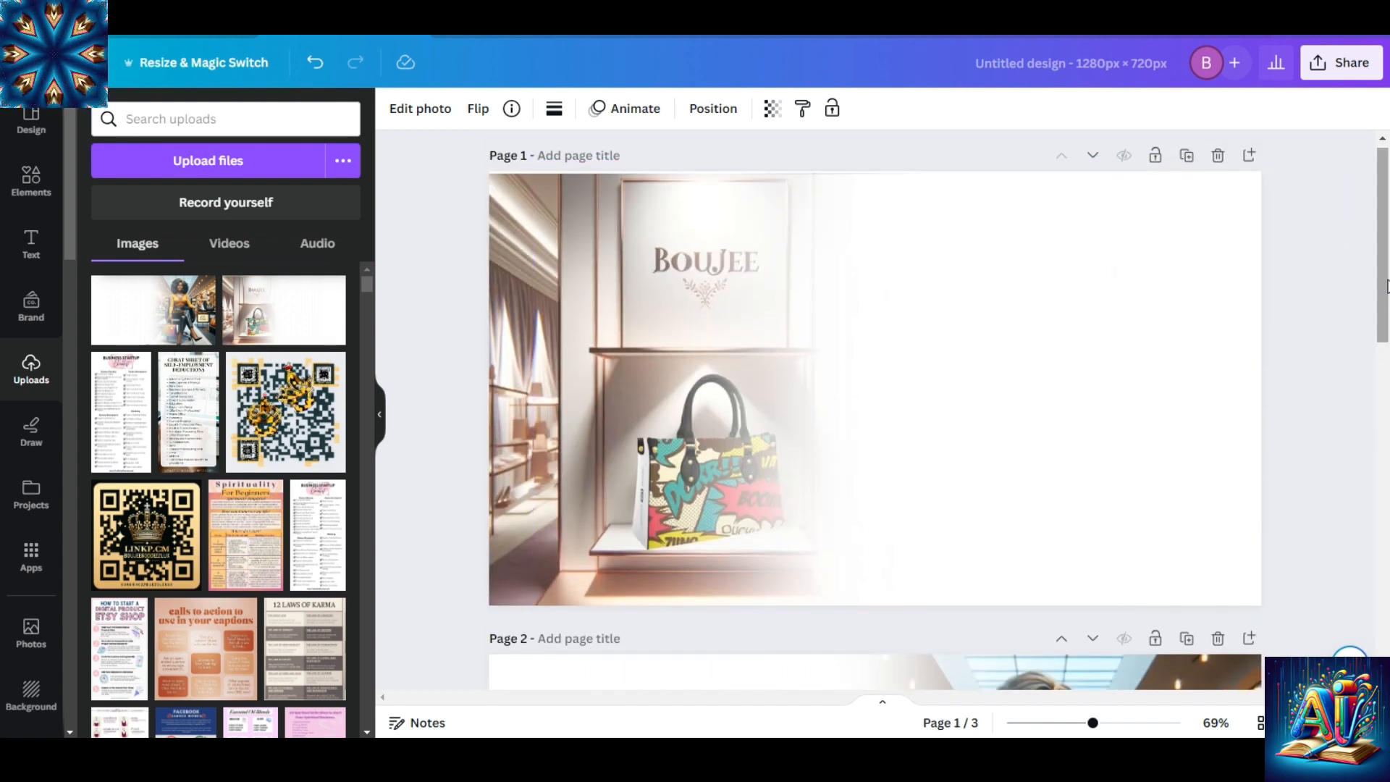
pyautogui.moveTo(1379, 264); pyautogui.dragTo(1384, 447)
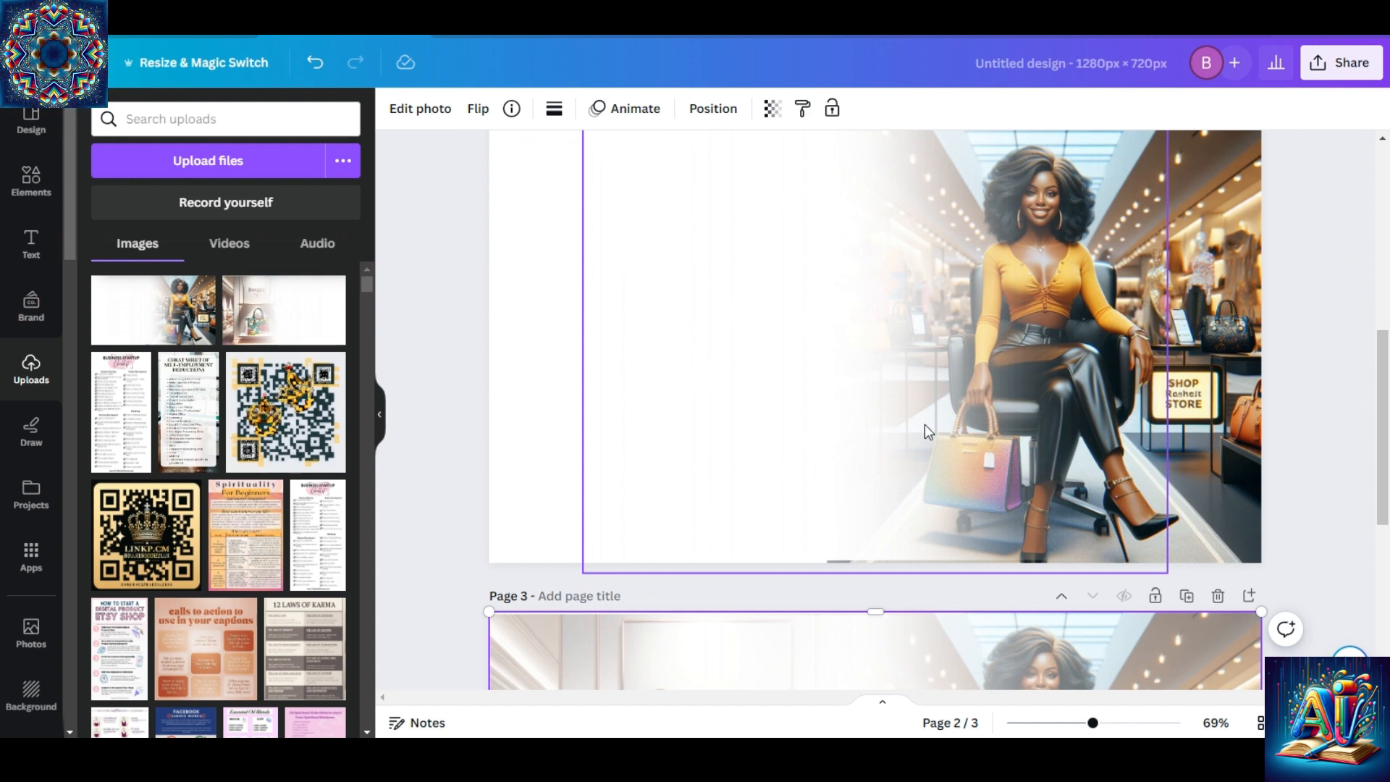
pyautogui.moveTo(1376, 435); pyautogui.dragTo(1386, 576)
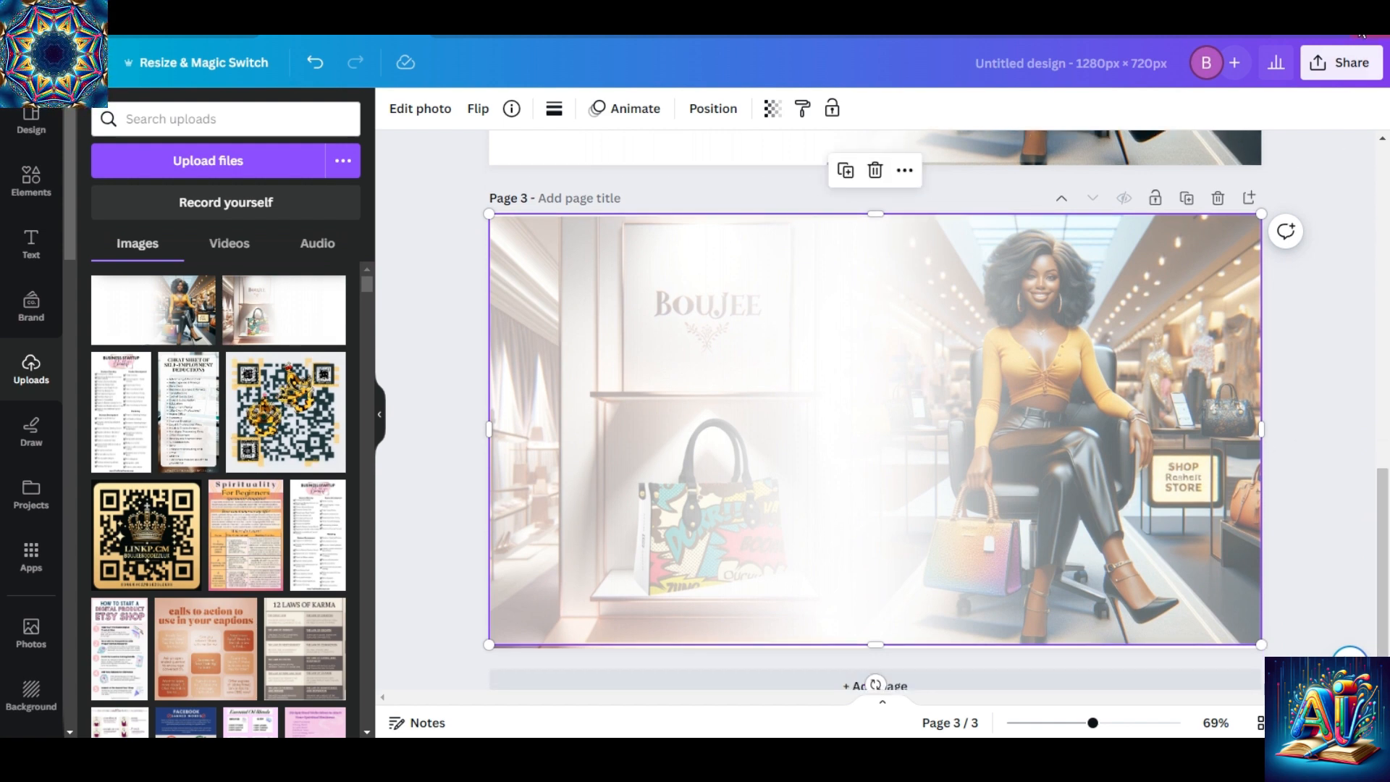
# Download only the current page, page 3, as a PNG file.
pyautogui.click(1351, 63)
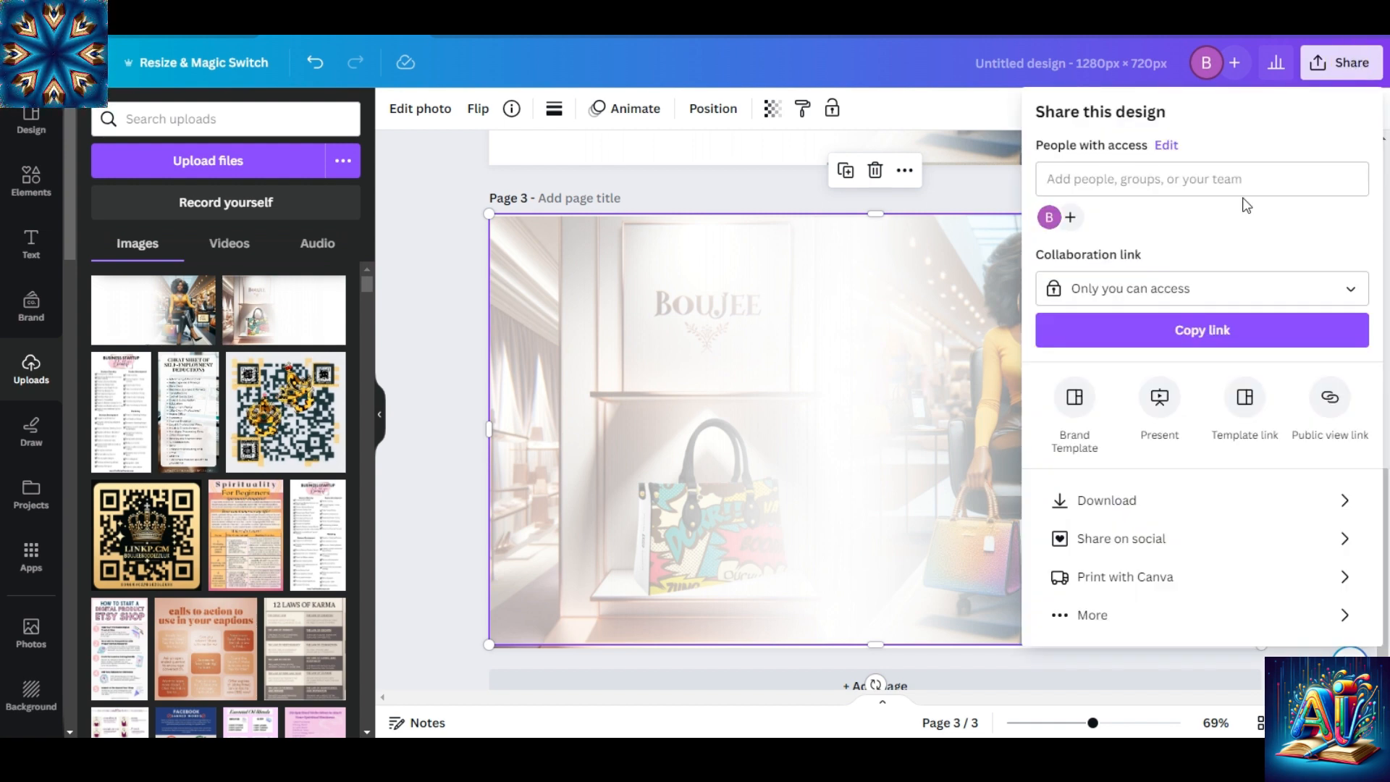
pyautogui.click(1188, 497)
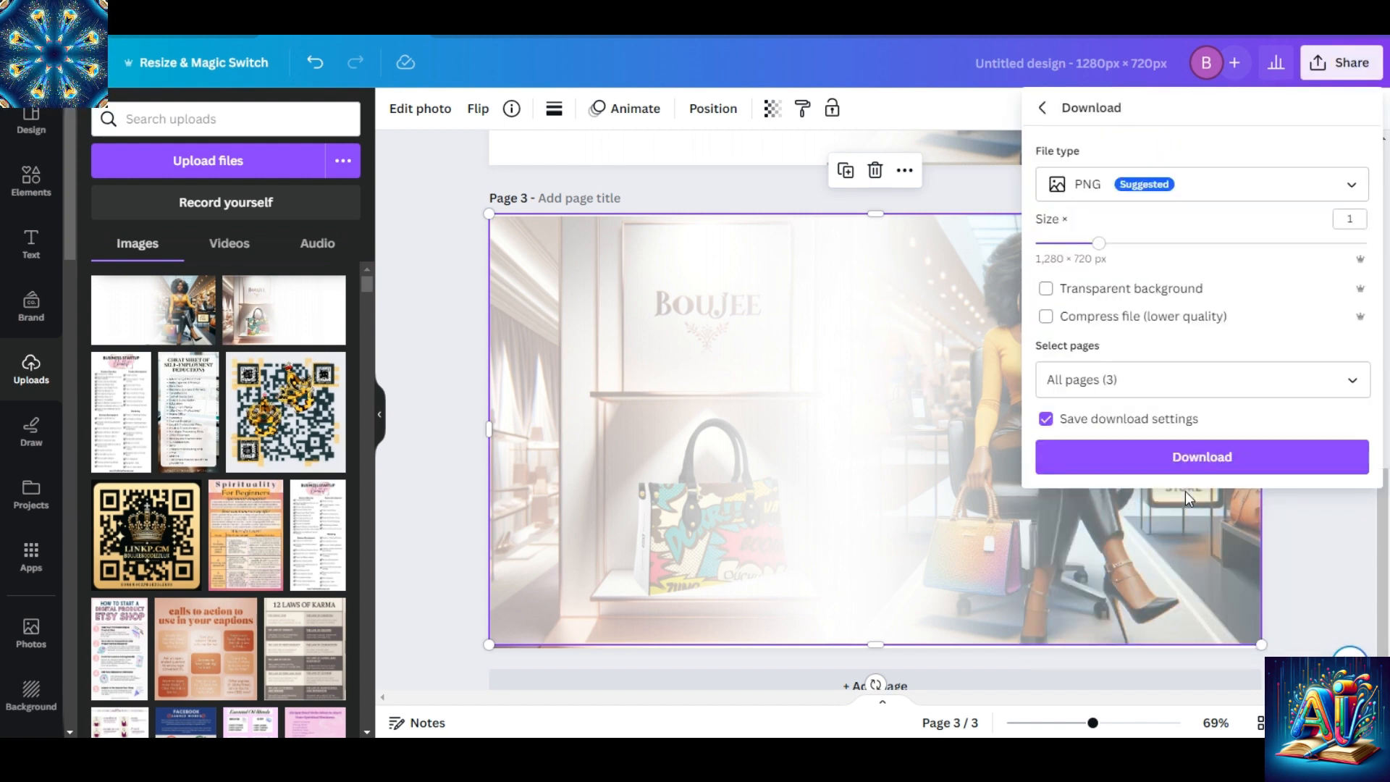
pyautogui.click(1351, 379)
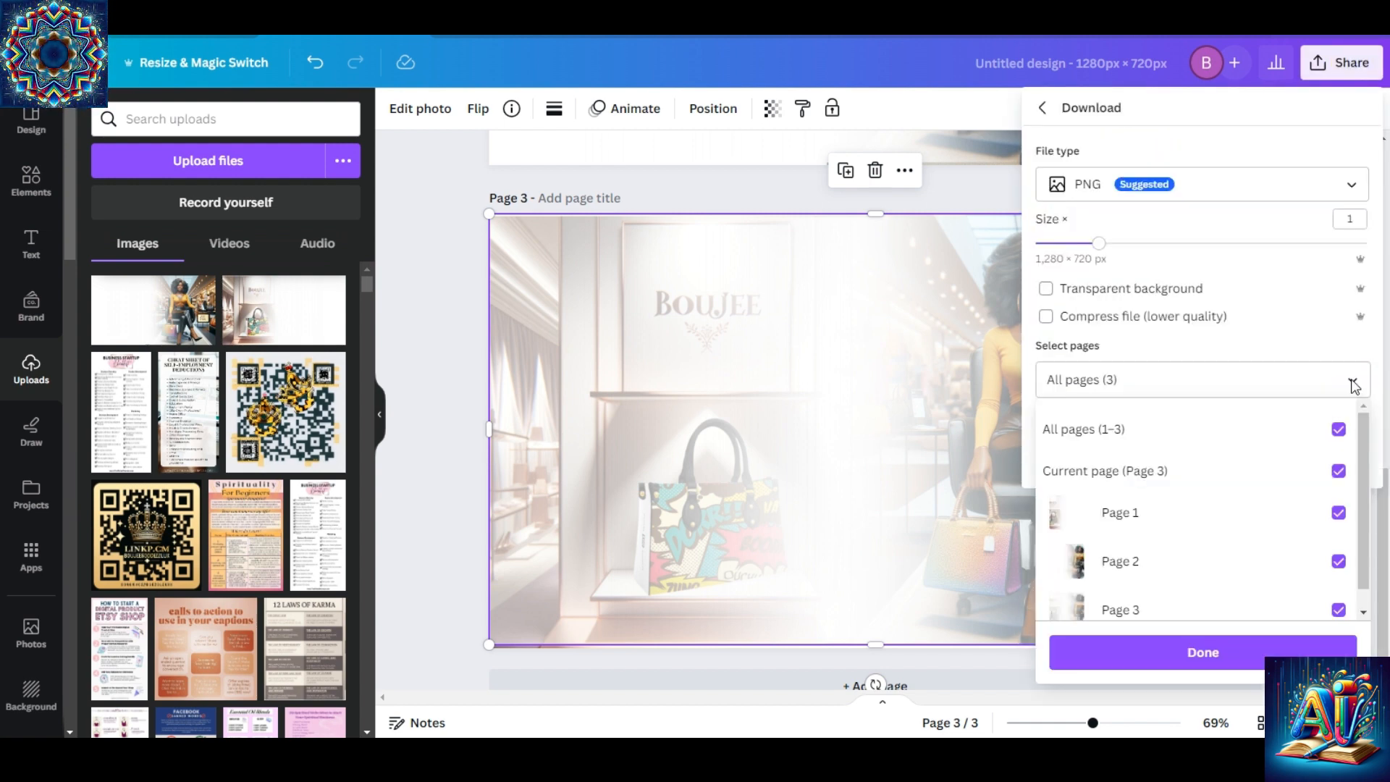
pyautogui.click(1337, 431)
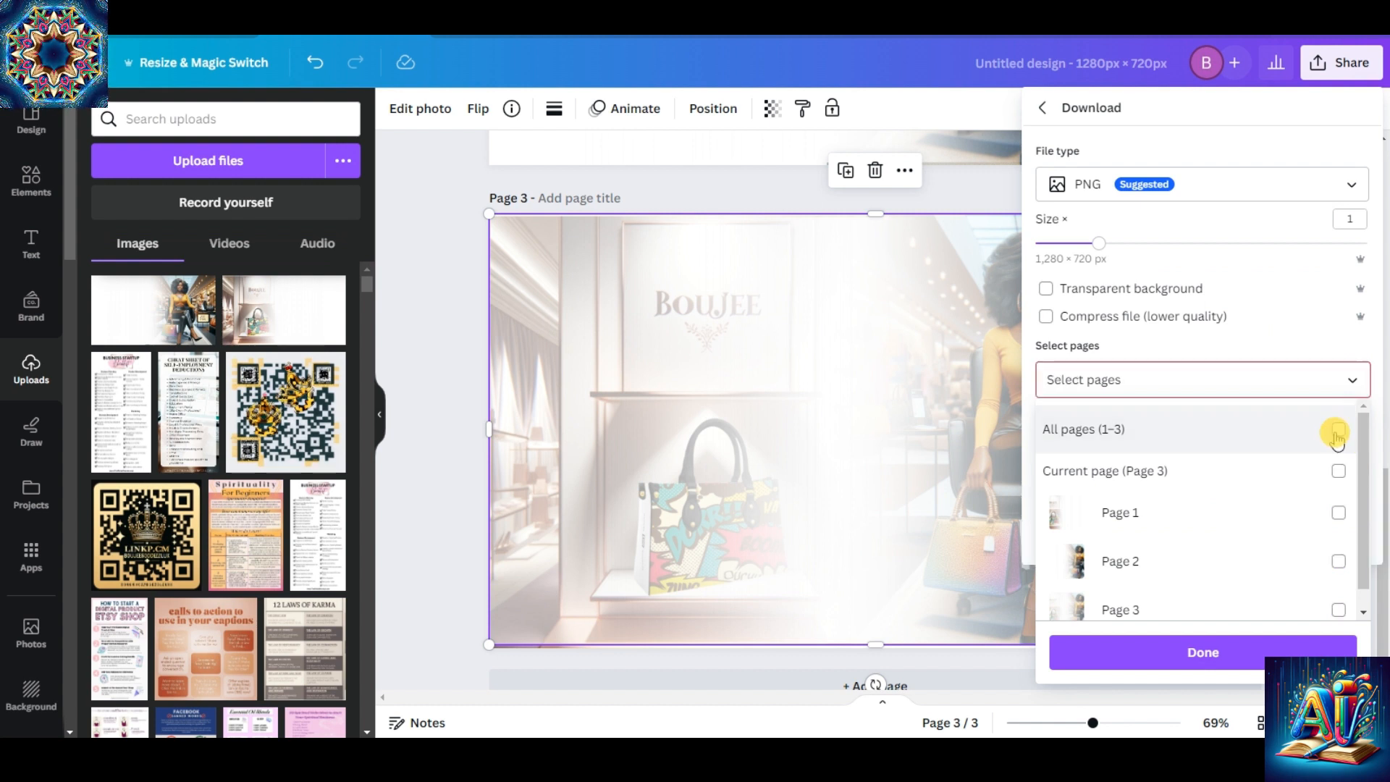
pyautogui.click(1339, 472)
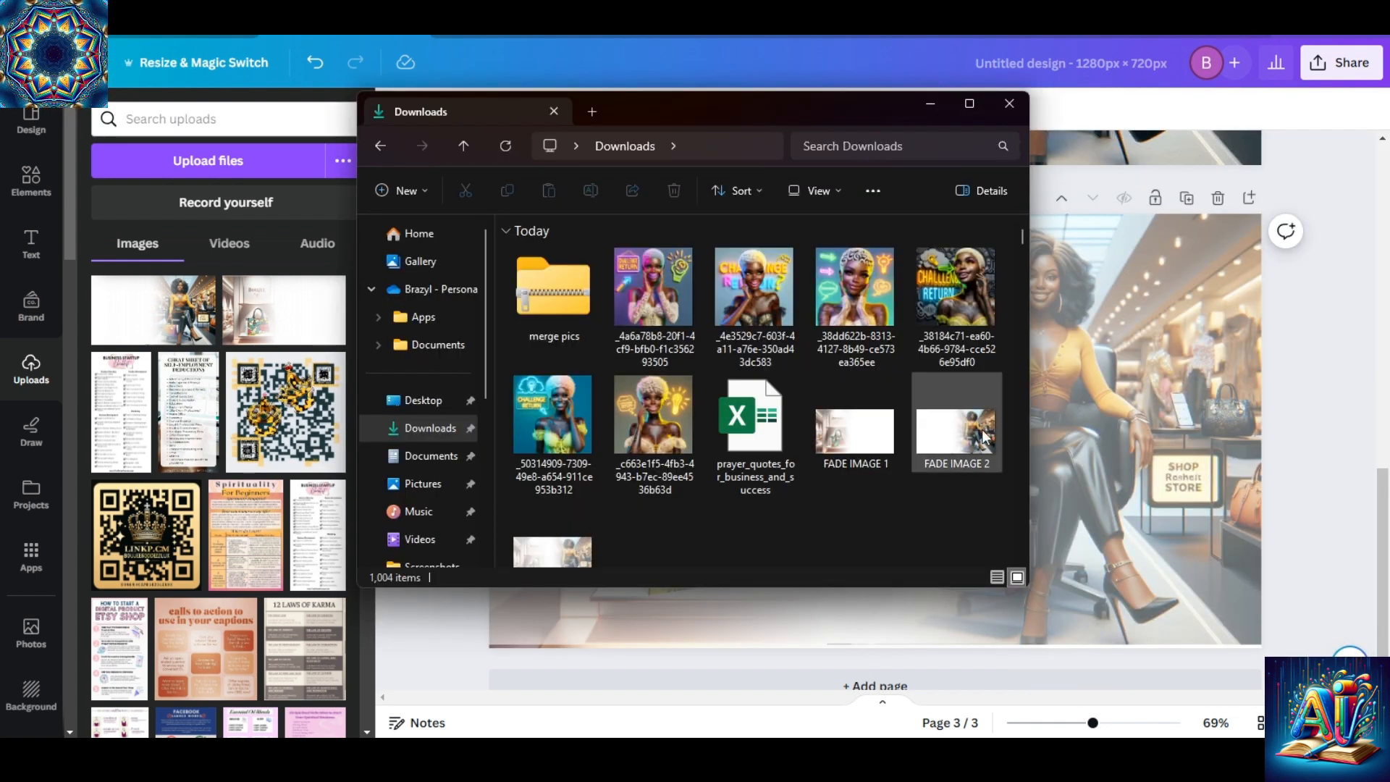
# Upload the FADE IMAGE 3 file from the Downloads folder and add a blank fourth page after page 3.
pyautogui.moveTo(1026, 243); pyautogui.dragTo(1024, 217)
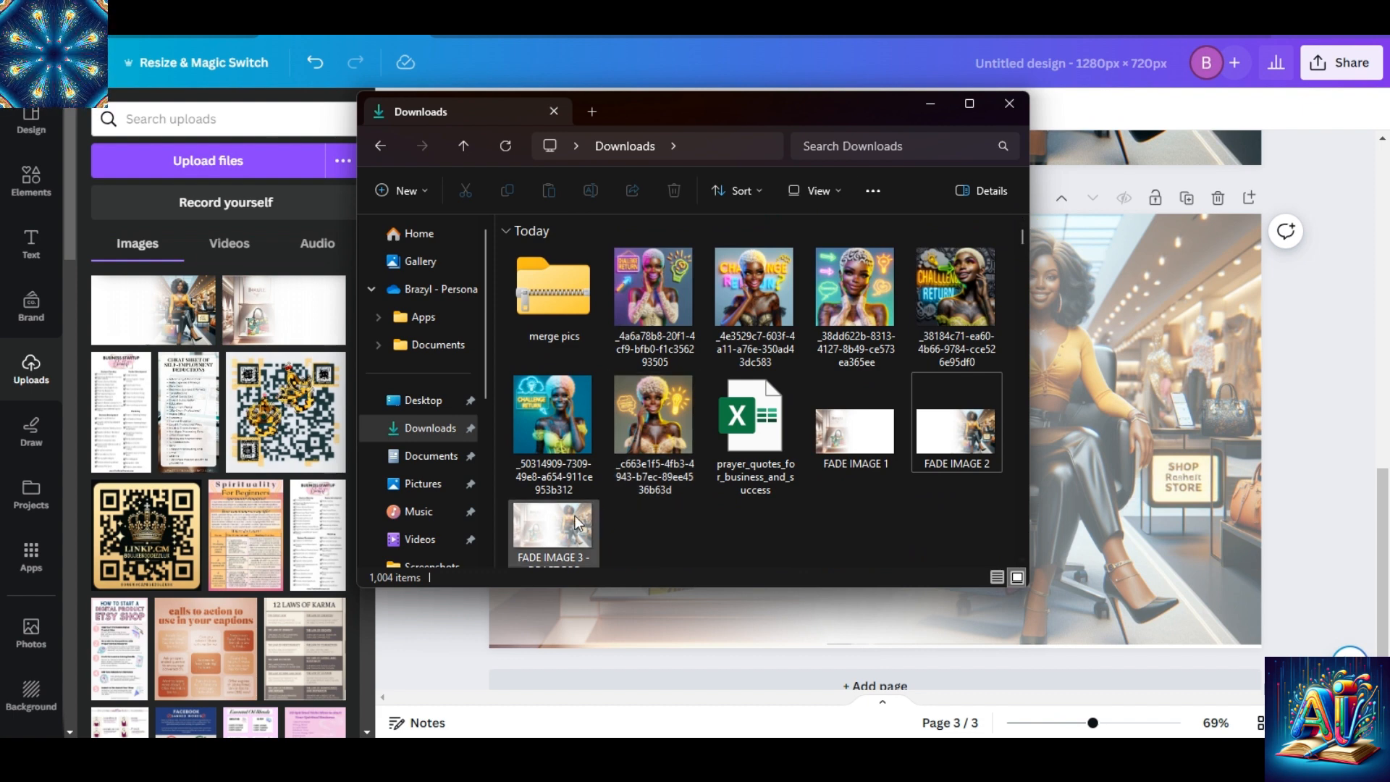
pyautogui.moveTo(574, 523); pyautogui.dragTo(288, 341)
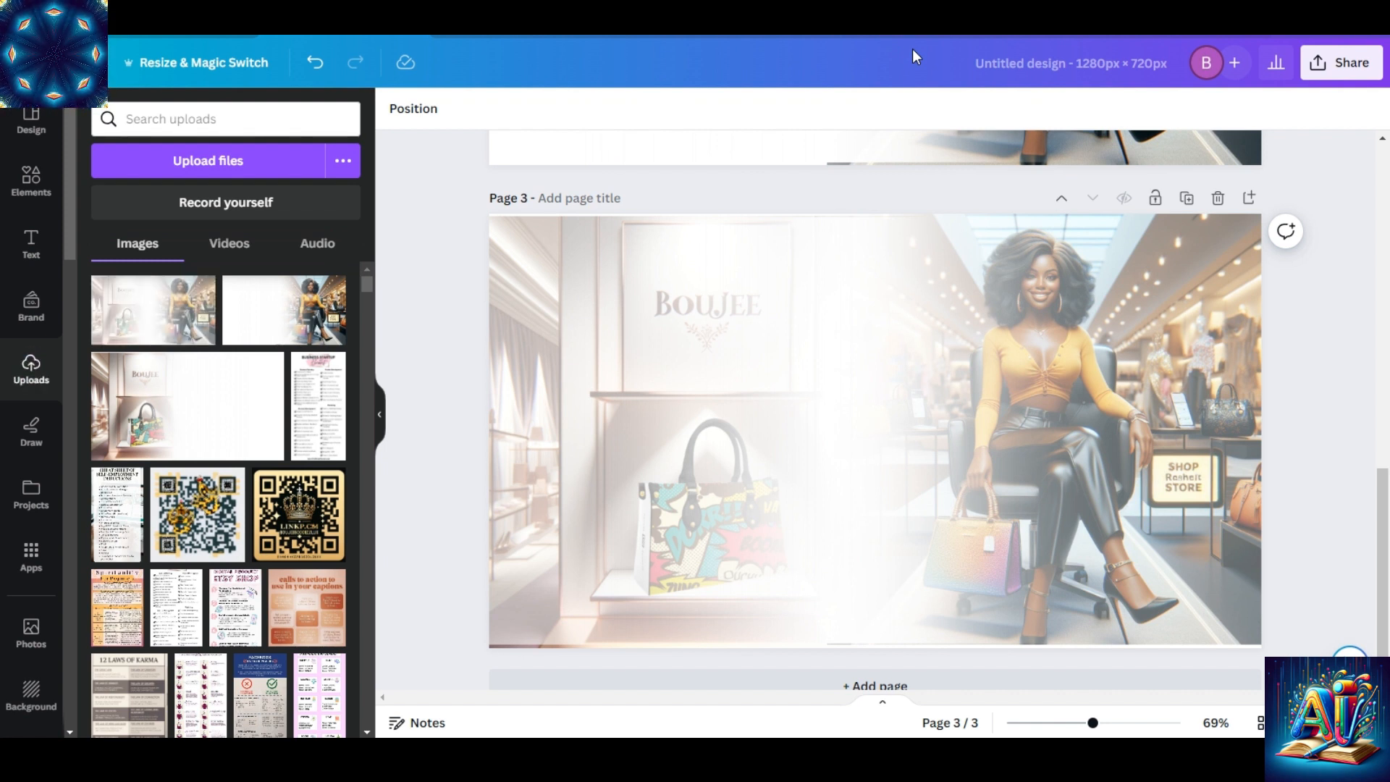
pyautogui.scroll(-1, 1382, 507)
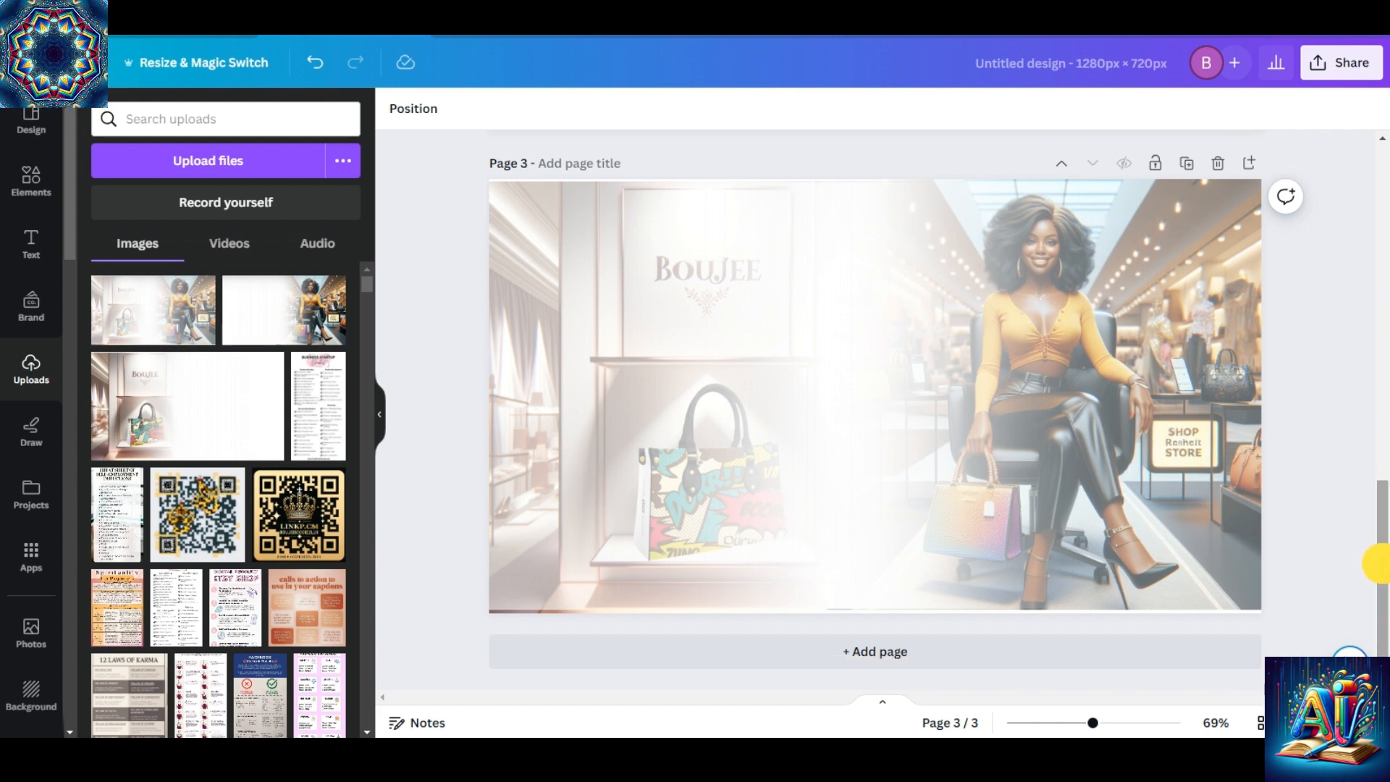
pyautogui.click(953, 655)
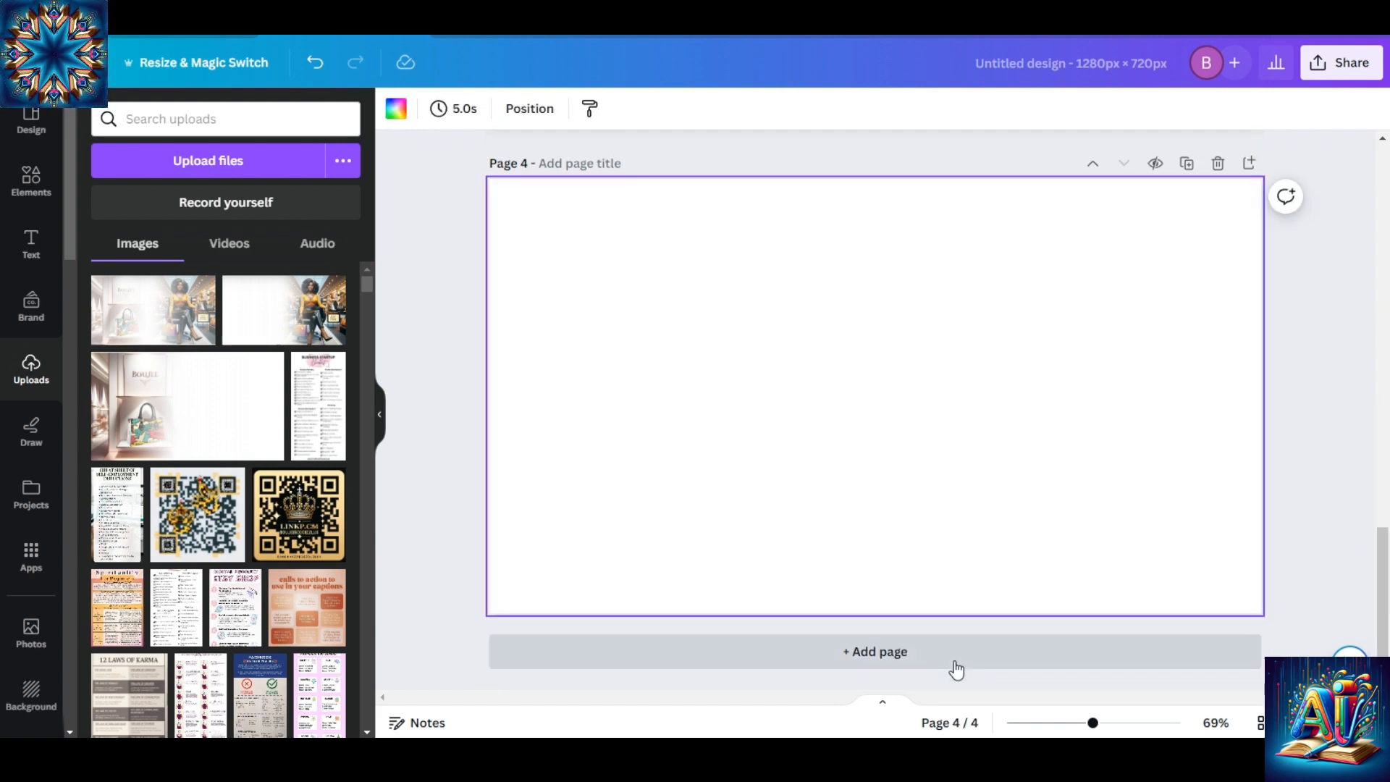
pyautogui.moveTo(1383, 611)
pyautogui.mouseDown()
pyautogui.moveTo(1377, 171)
pyautogui.moveTo(1377, 637)
pyautogui.mouseUp()
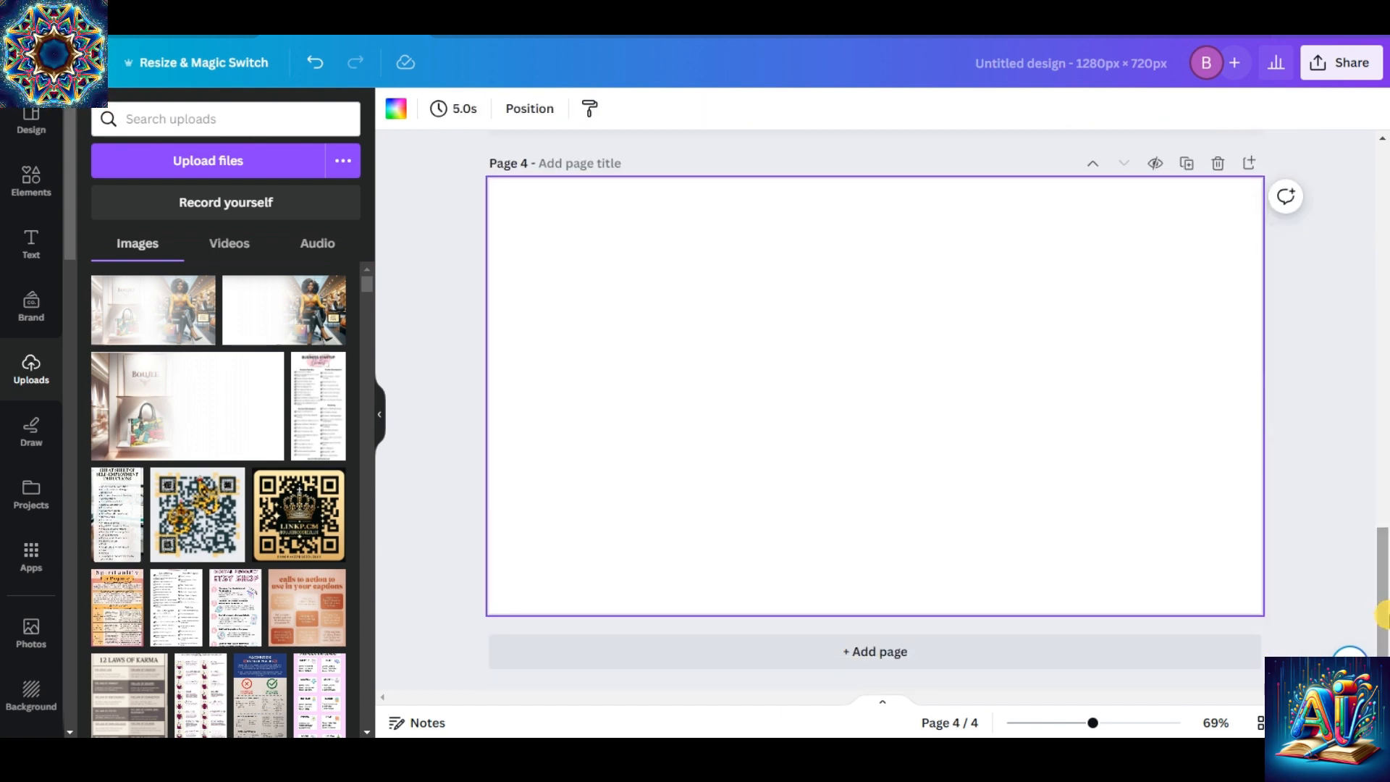
# Insert the uploaded merged image on page 4 and enlarge it from opposite corners to fill the page.
pyautogui.click(143, 301)
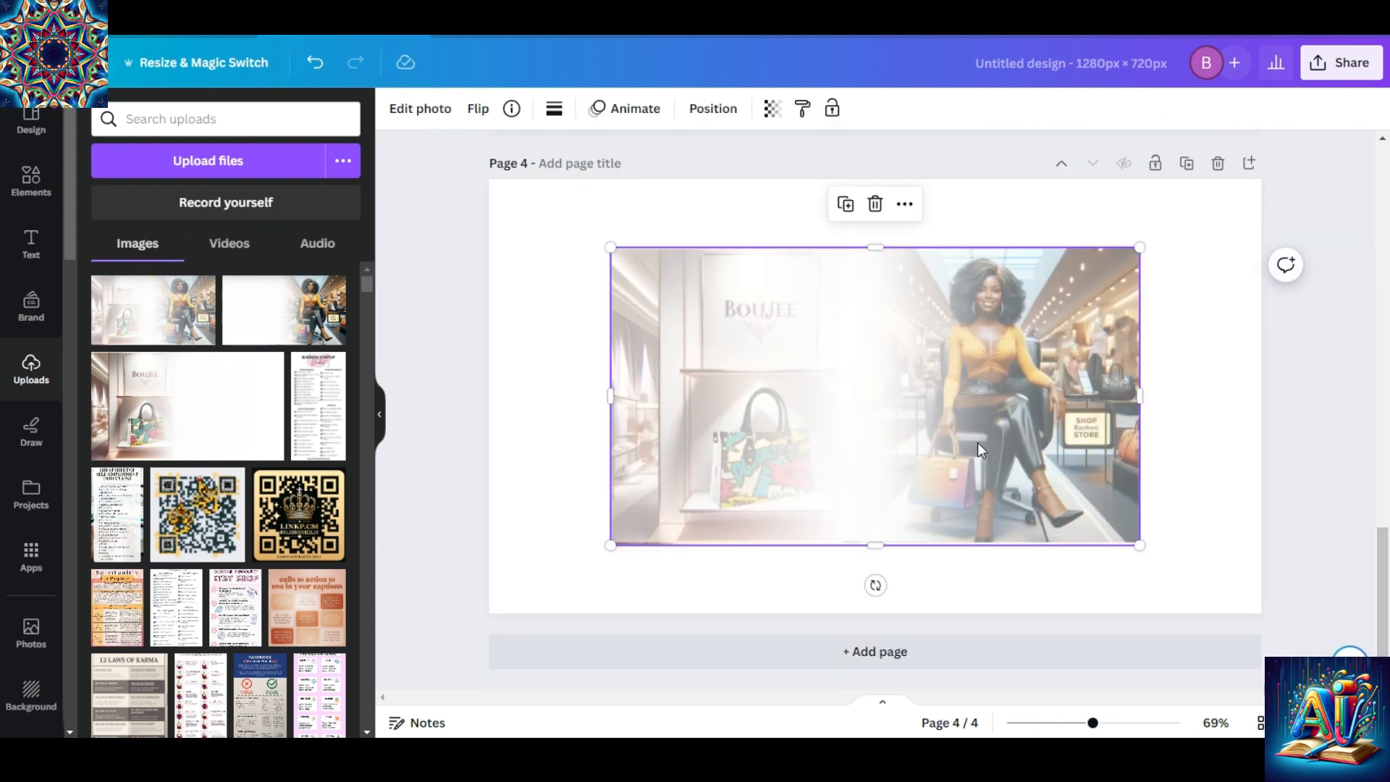
pyautogui.moveTo(611, 241); pyautogui.dragTo(488, 179)
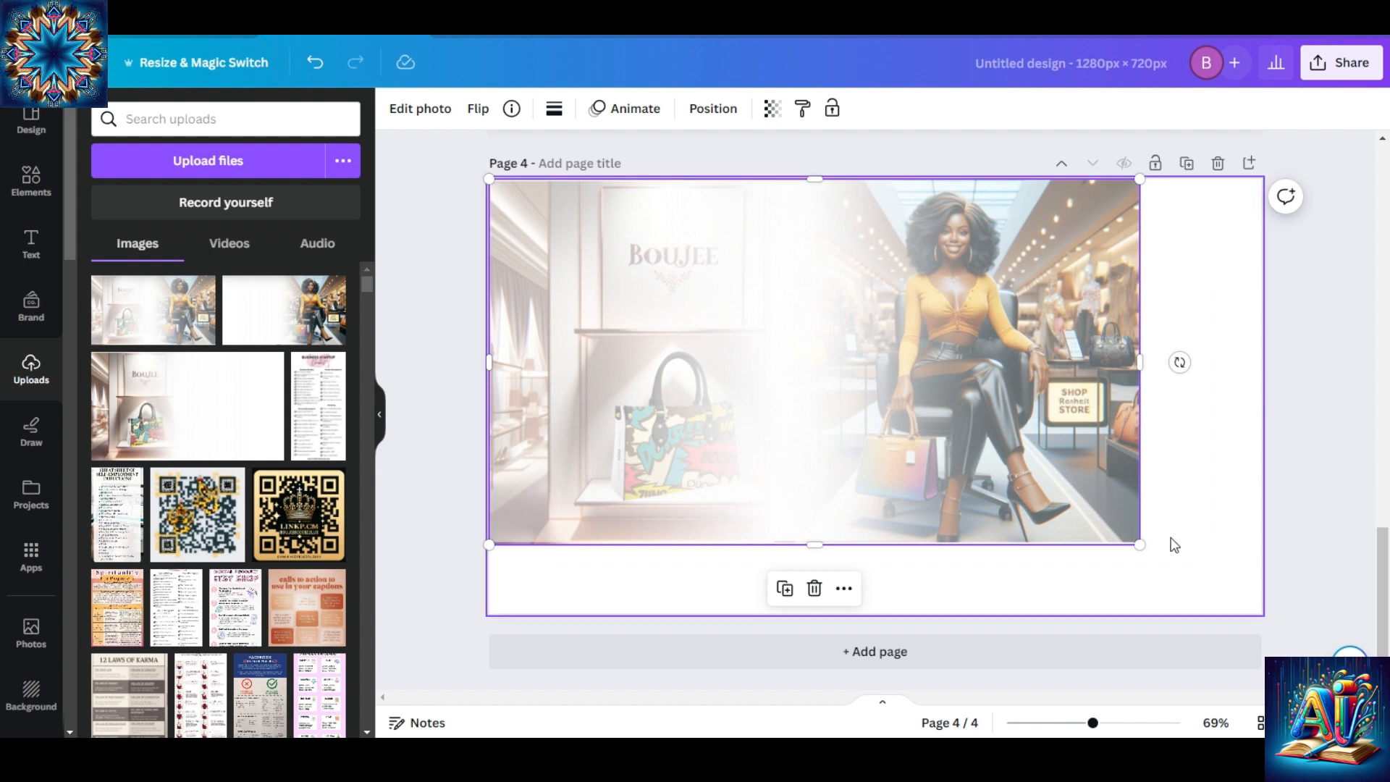
pyautogui.moveTo(1142, 545); pyautogui.dragTo(1267, 611)
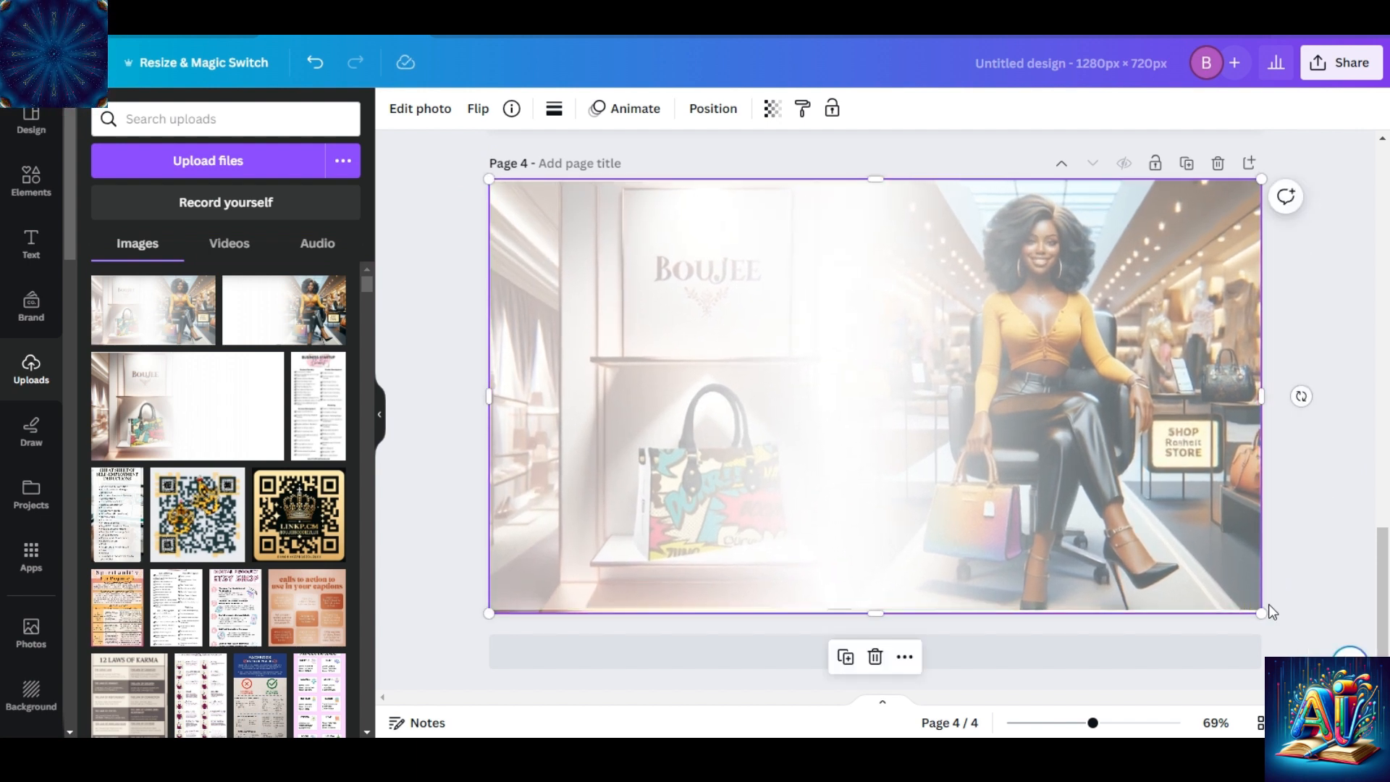
# Adjust the merged image on page 4, setting its contrast to 97 and its brightness to -92.
pyautogui.click(630, 269)
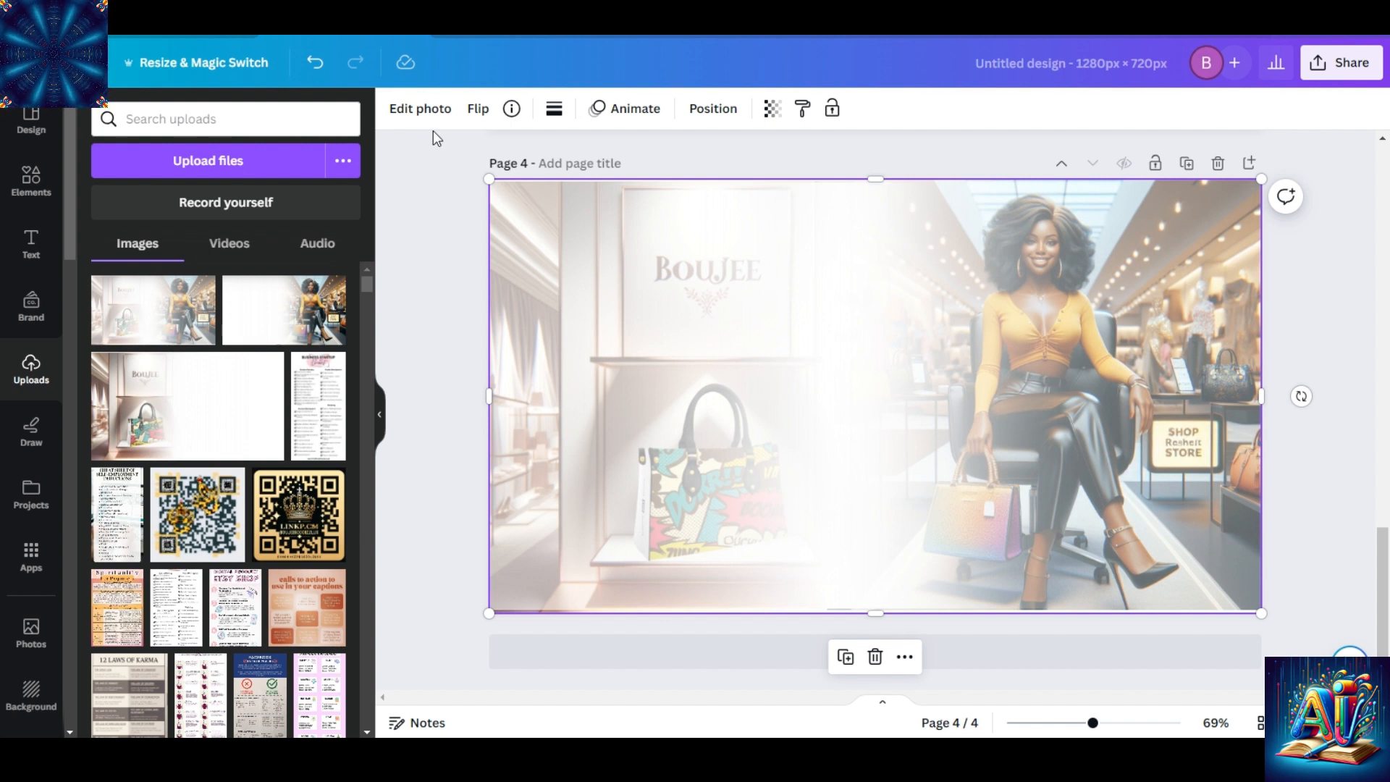
pyautogui.click(432, 113)
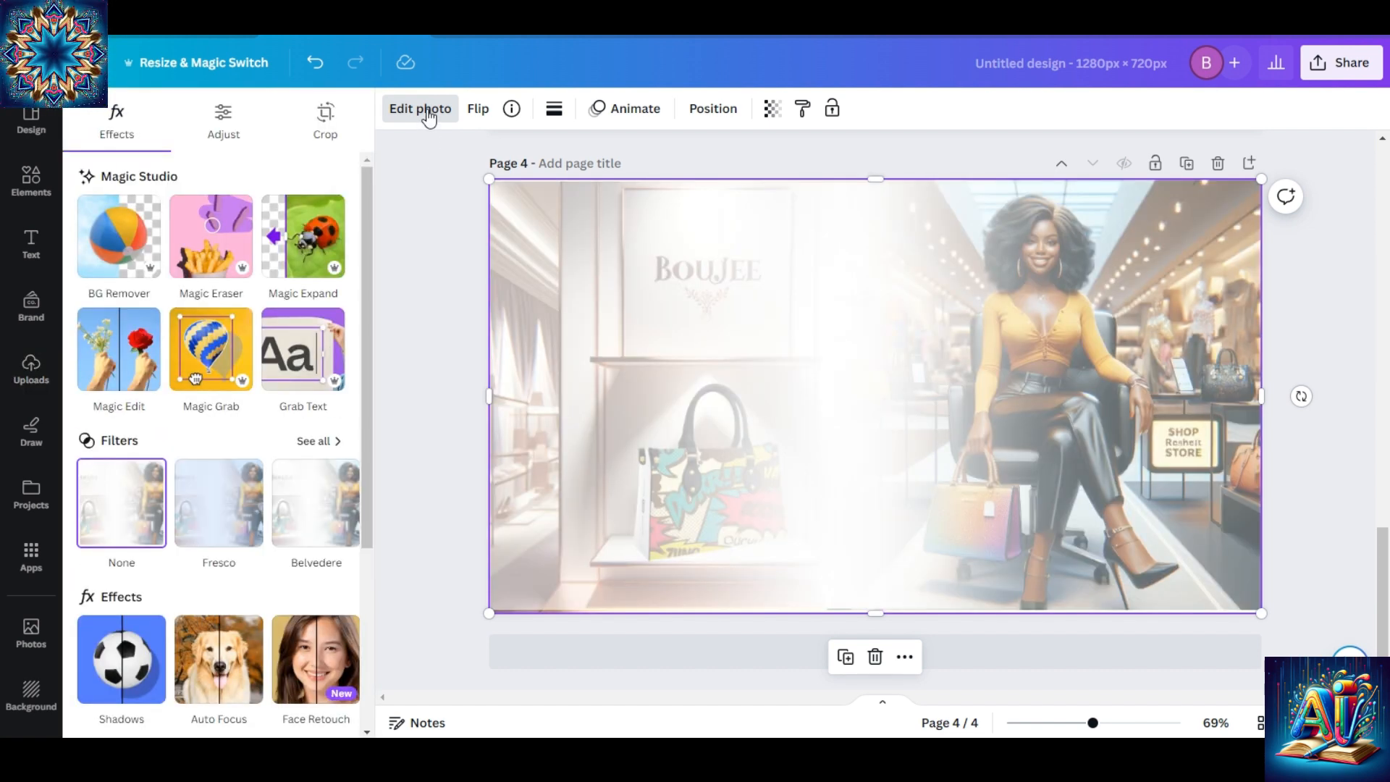
pyautogui.click(226, 117)
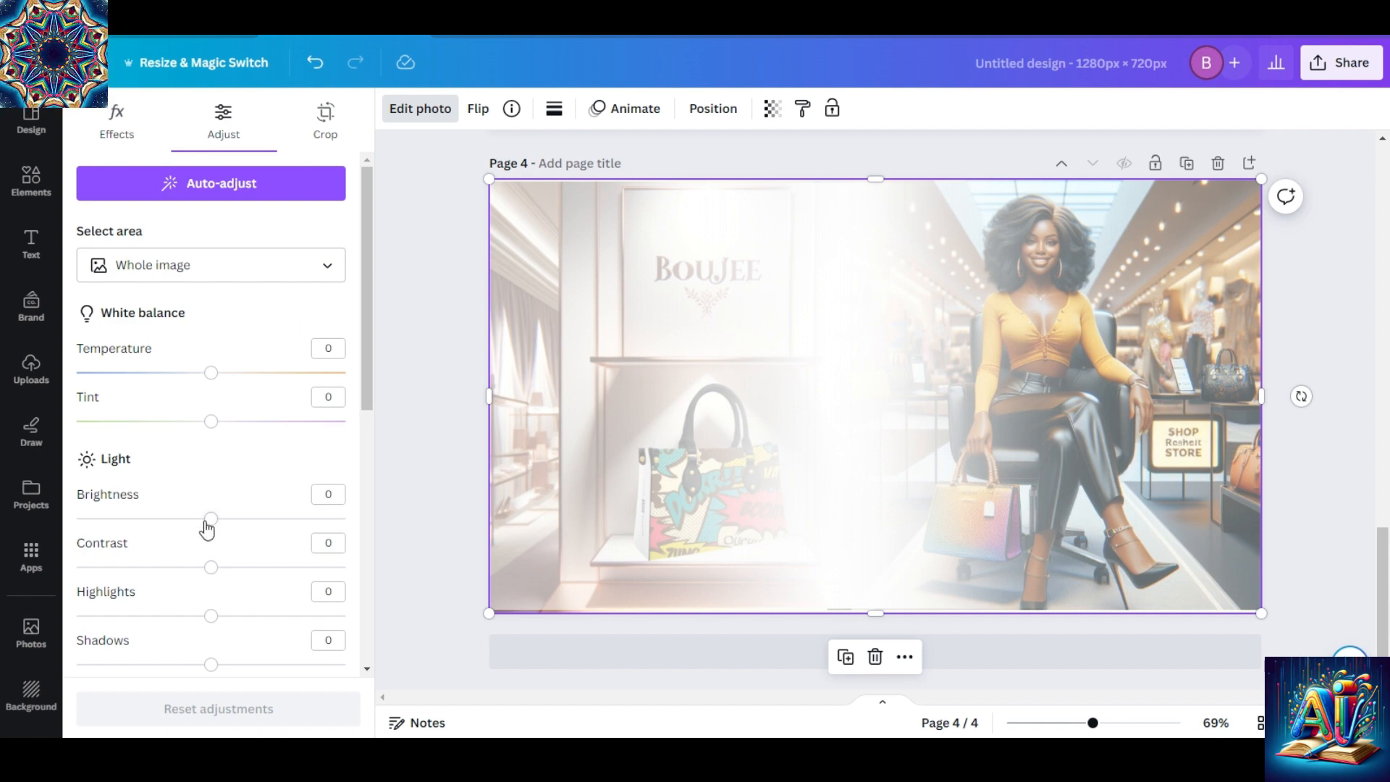
pyautogui.moveTo(211, 518); pyautogui.dragTo(169, 518)
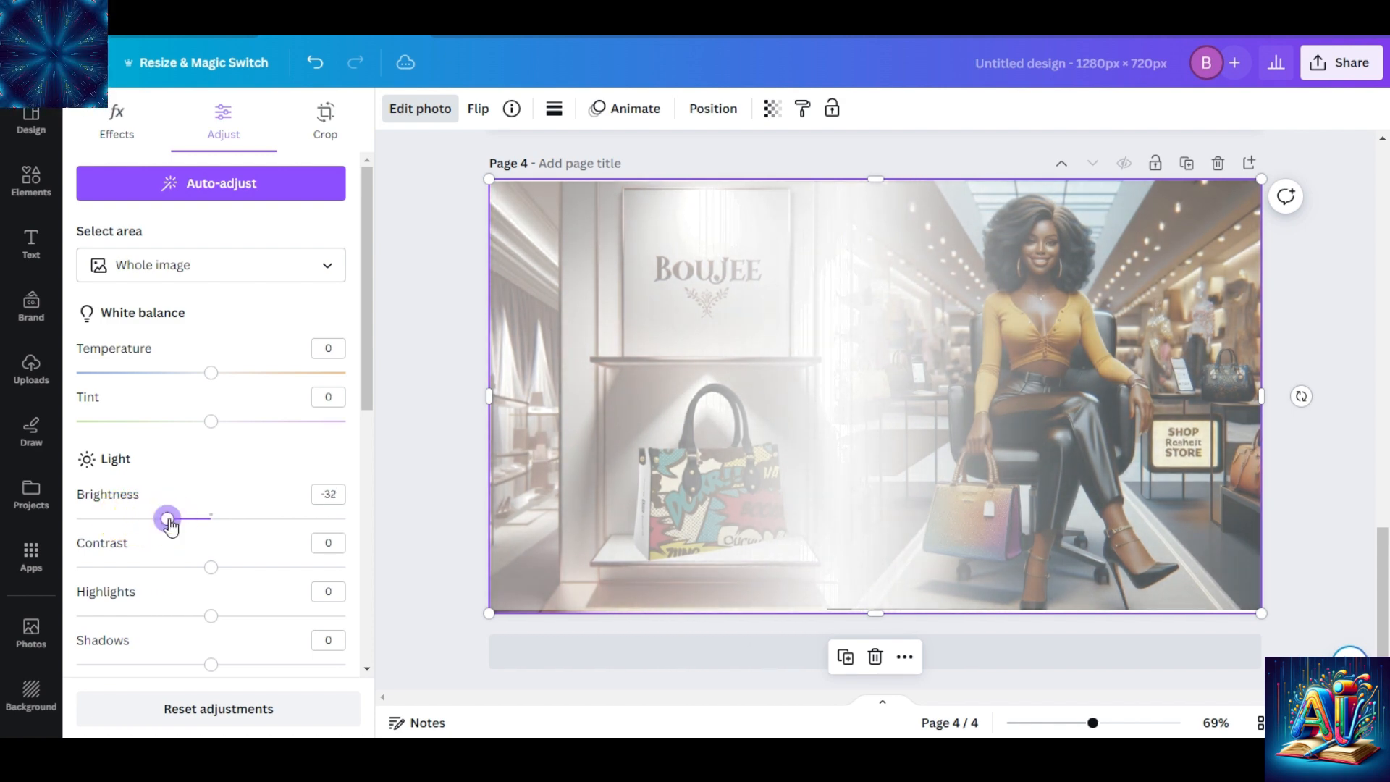
pyautogui.moveTo(212, 566); pyautogui.dragTo(341, 569)
pyautogui.moveTo(169, 519); pyautogui.dragTo(29, 512)
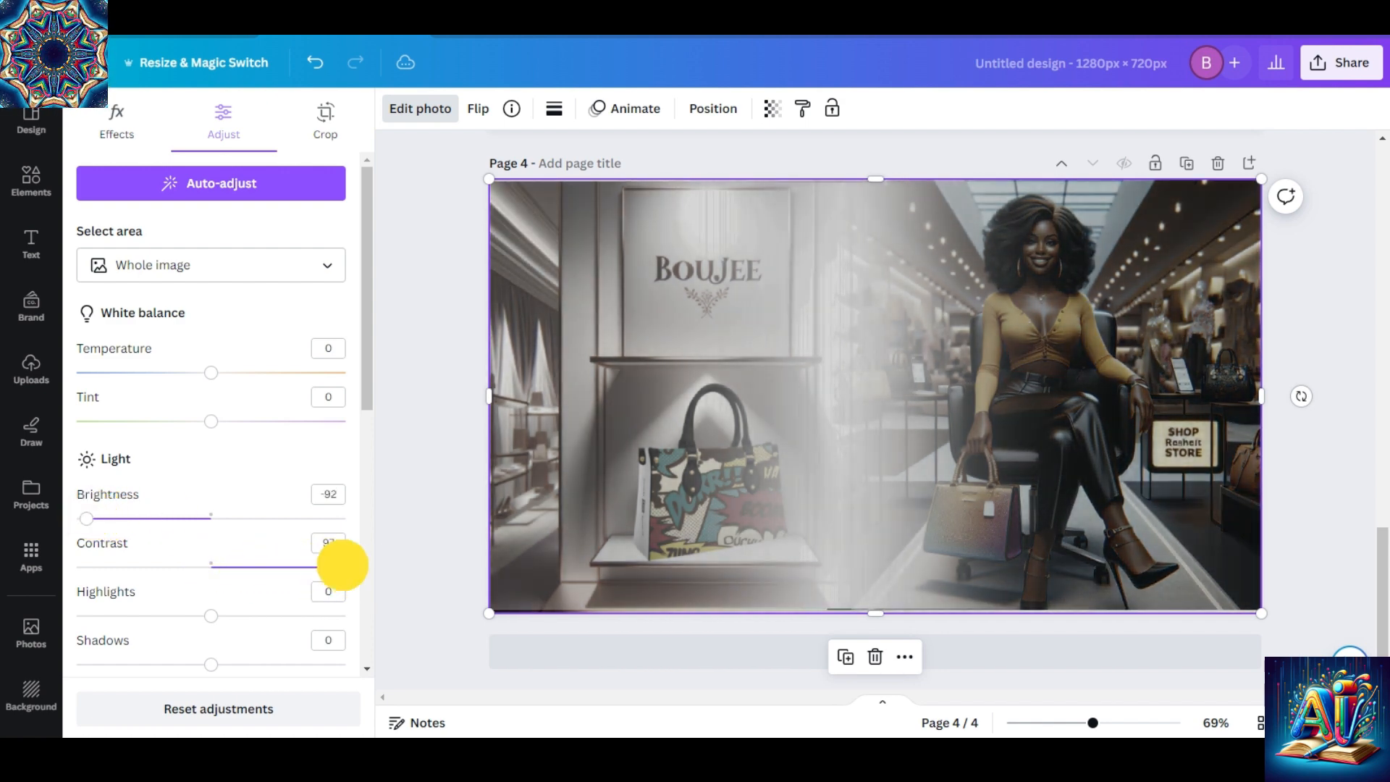
# Raise the merged image's saturation to 100 and set its brightness to -35.
pyautogui.moveTo(368, 407); pyautogui.dragTo(389, 534)
pyautogui.moveTo(218, 555); pyautogui.dragTo(341, 567)
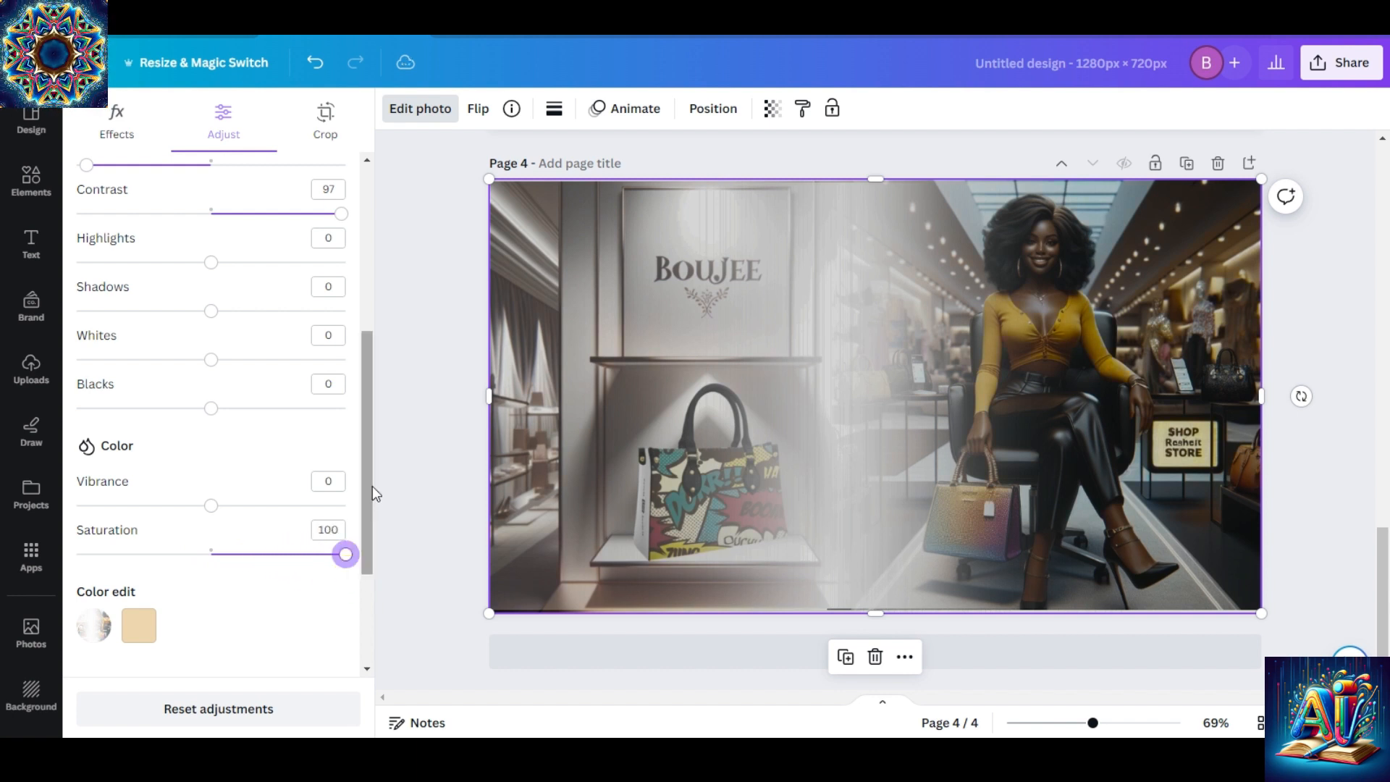
pyautogui.moveTo(368, 481); pyautogui.dragTo(366, 450)
pyautogui.moveTo(366, 385); pyautogui.dragTo(366, 317)
pyautogui.moveTo(82, 357); pyautogui.dragTo(165, 374)
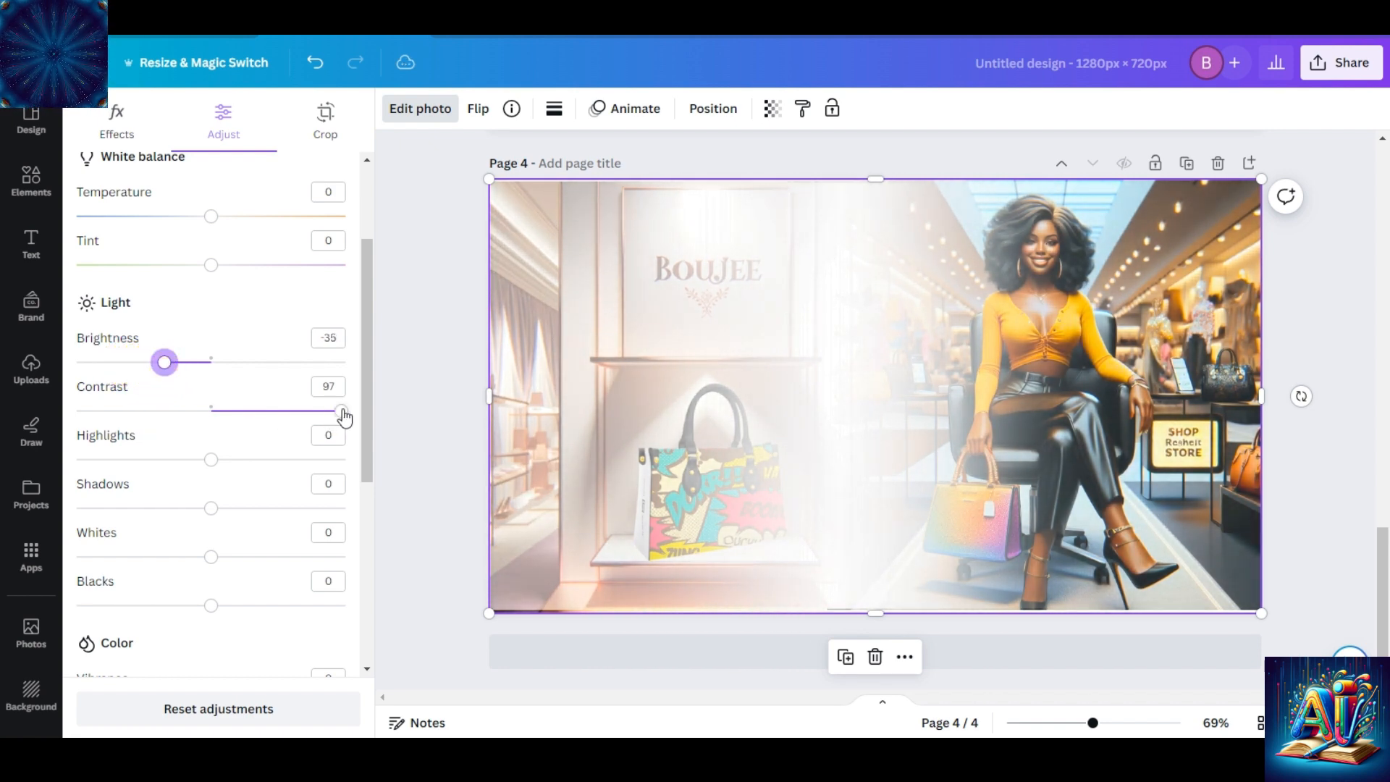
pyautogui.moveTo(344, 417)
pyautogui.mouseDown()
pyautogui.moveTo(264, 411)
pyautogui.moveTo(342, 416)
pyautogui.mouseUp()
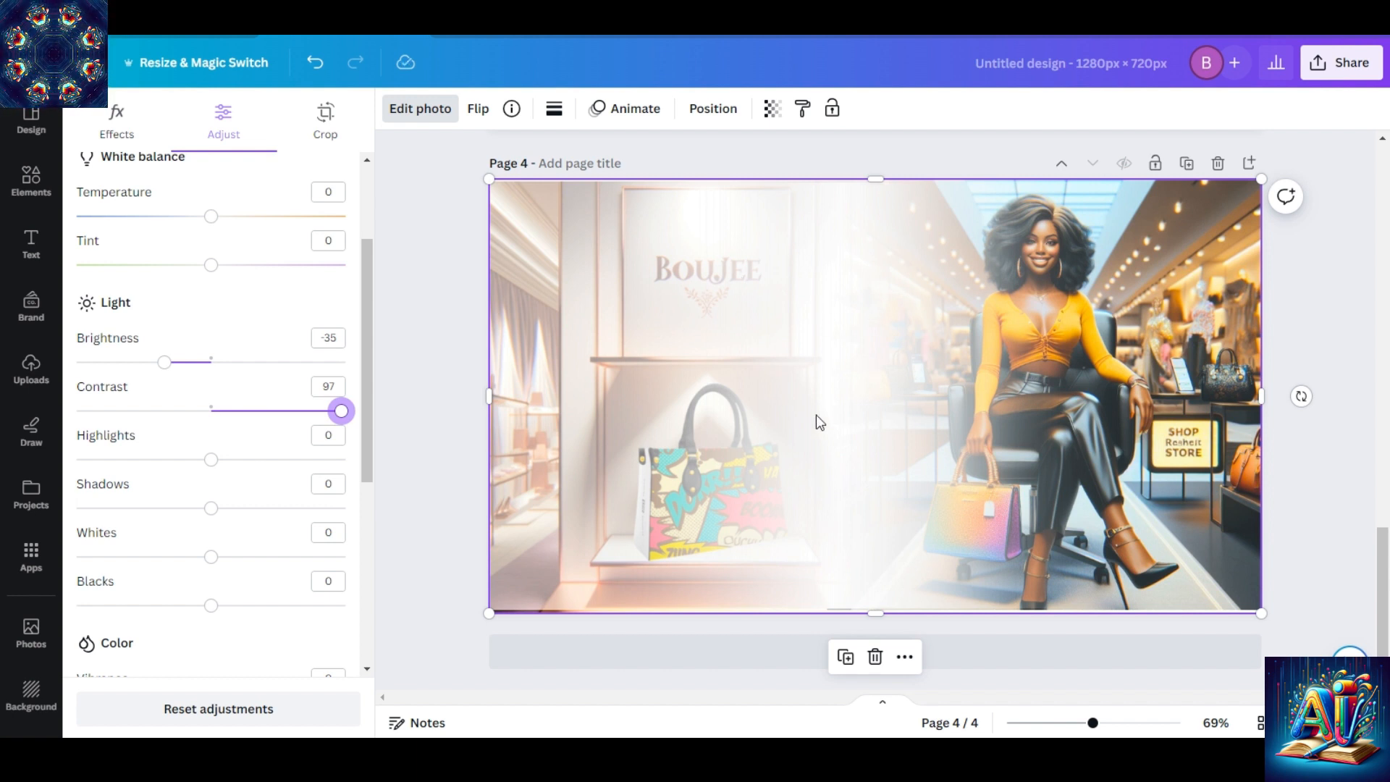
pyautogui.moveTo(1382, 579); pyautogui.dragTo(1360, 164)
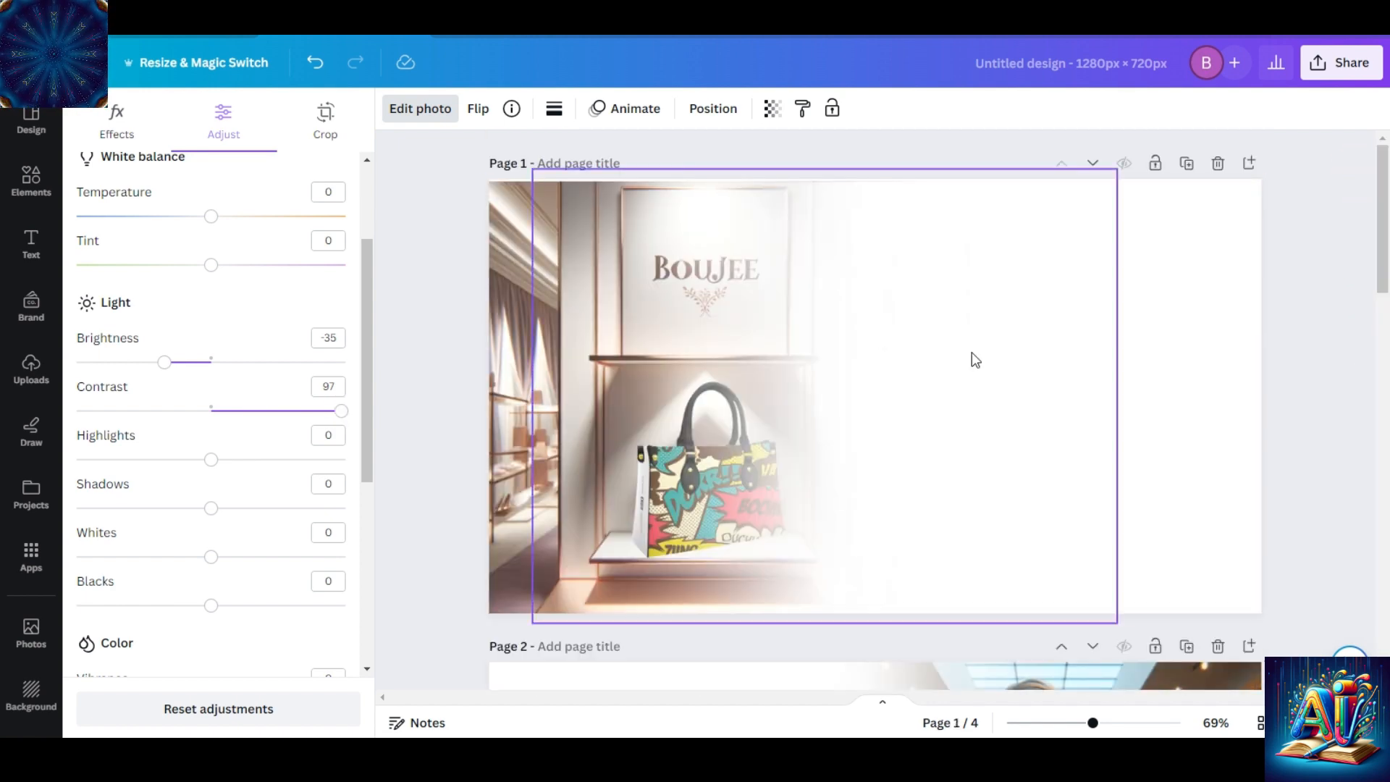
# Set the page 4 merged image's sharpness to 21 and clarity to 61, and delete the earlier merge on page 3.
pyautogui.moveTo(1386, 230); pyautogui.dragTo(1379, 579)
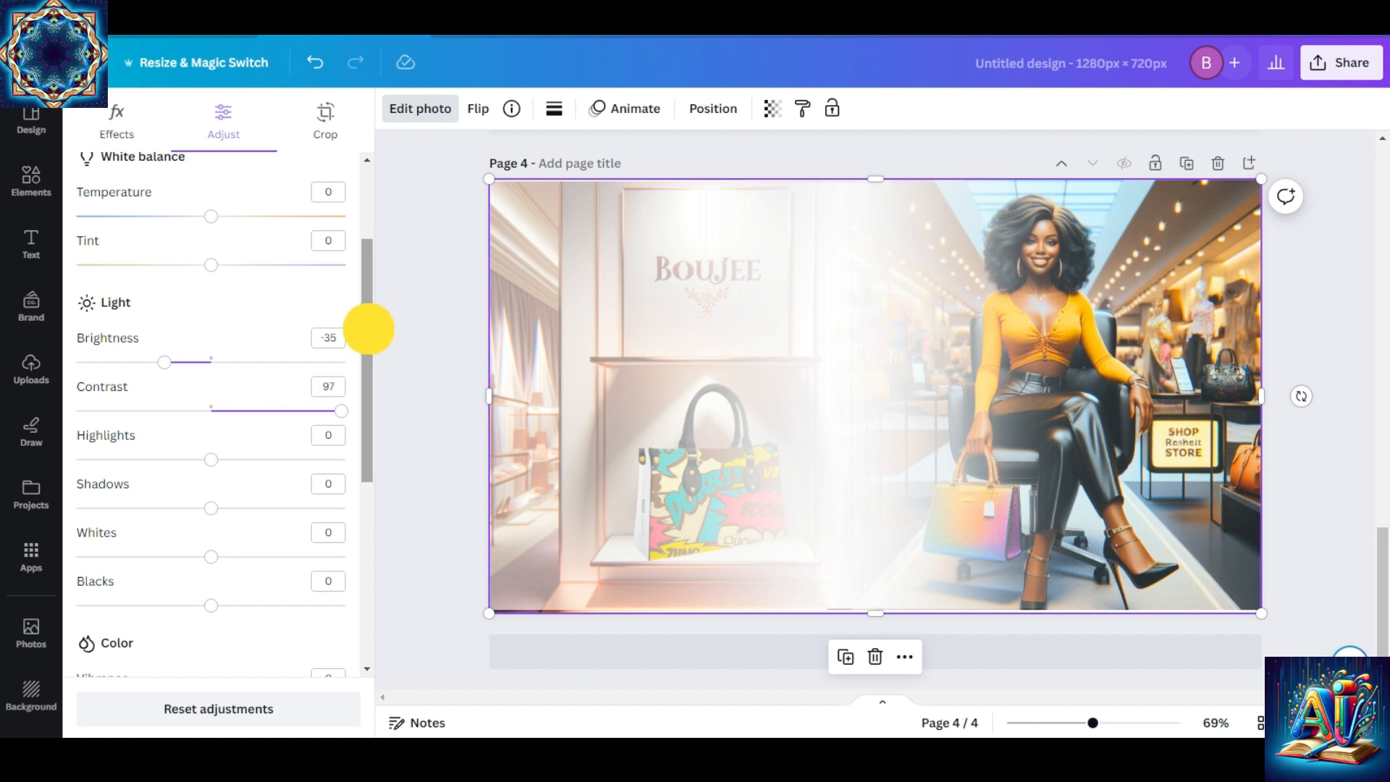
pyautogui.moveTo(366, 323); pyautogui.dragTo(366, 536)
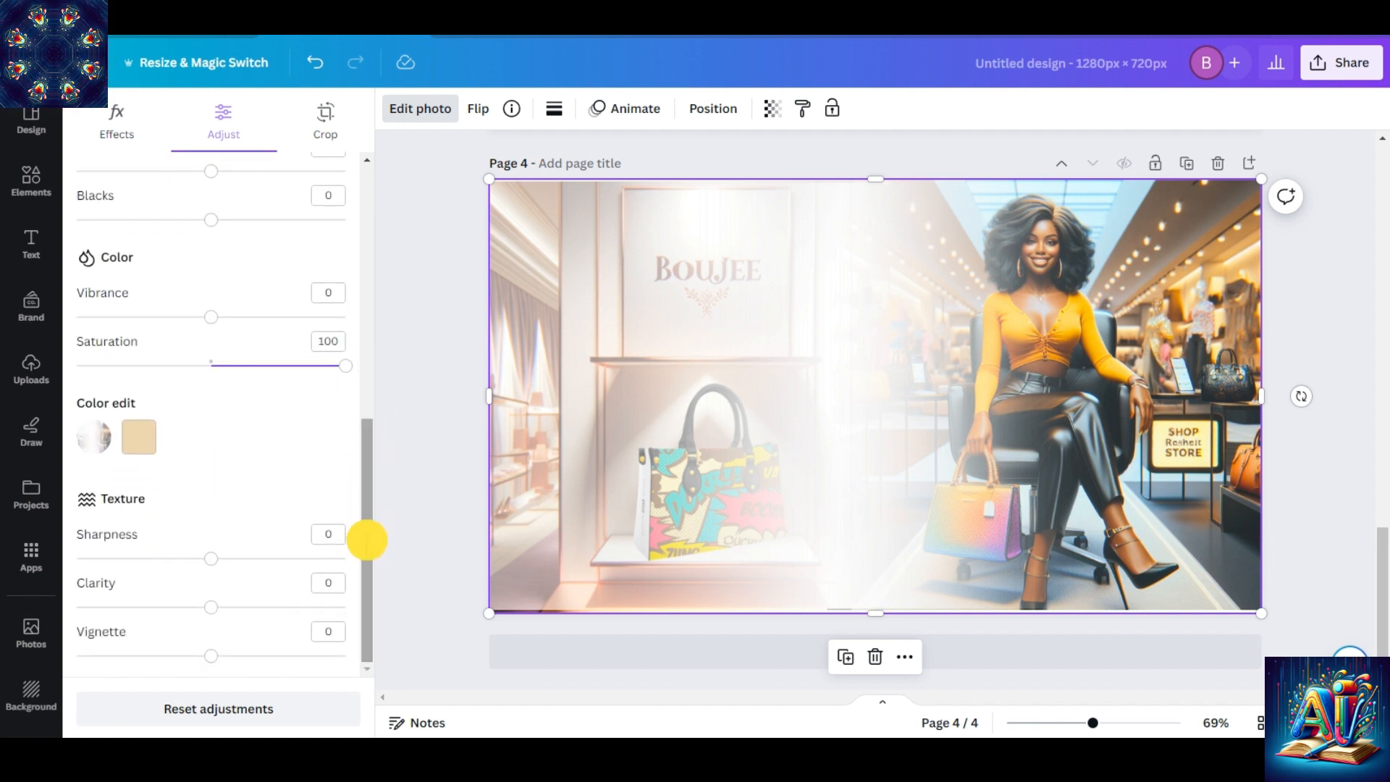
pyautogui.moveTo(213, 562); pyautogui.dragTo(293, 612)
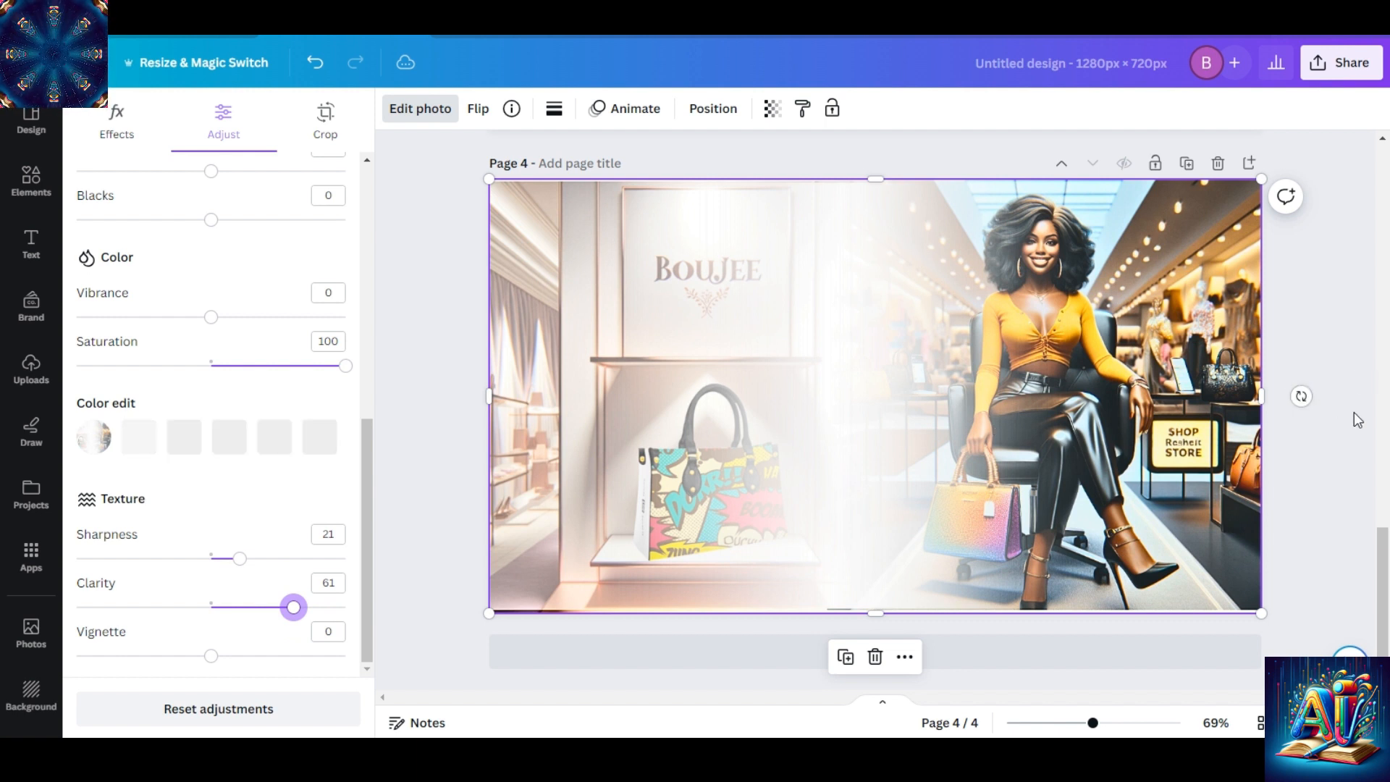
pyautogui.moveTo(1385, 572); pyautogui.dragTo(1380, 417)
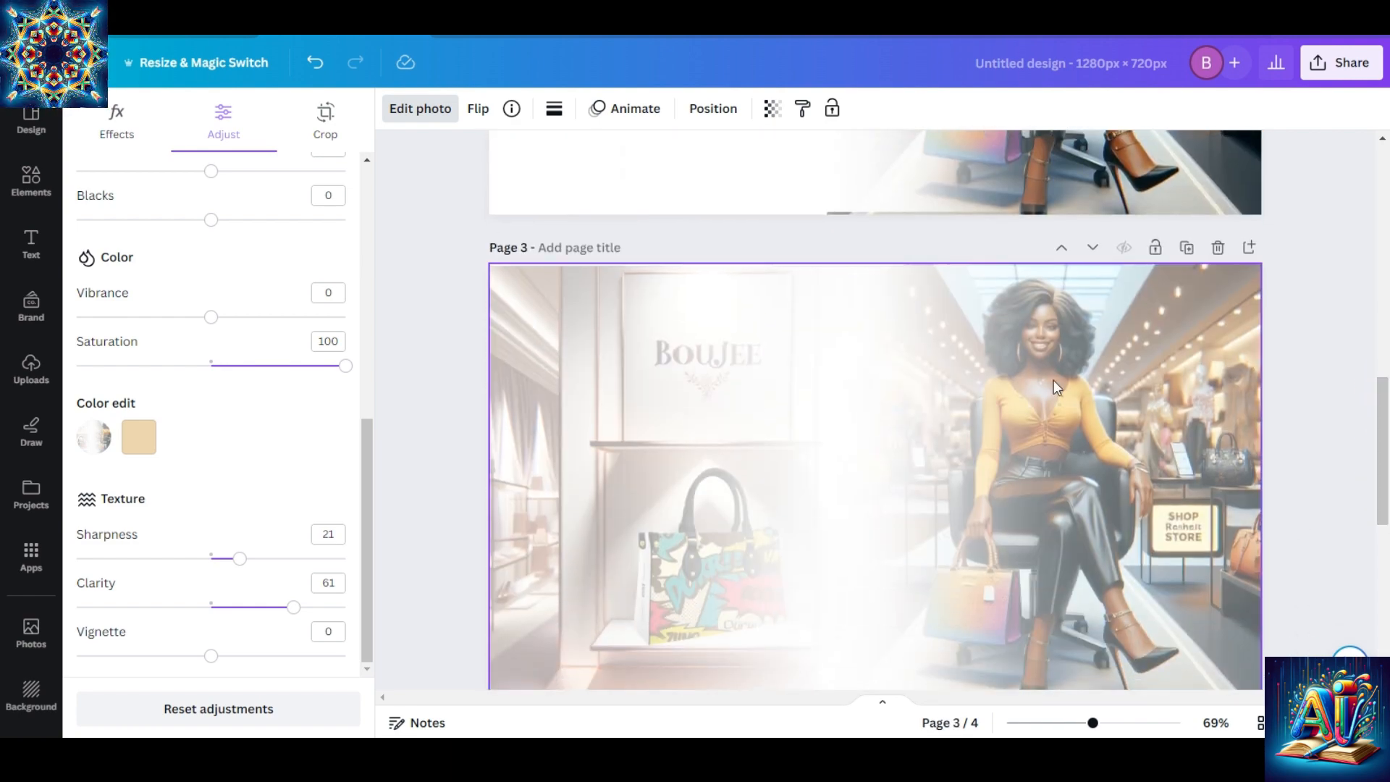
pyautogui.click(1218, 246)
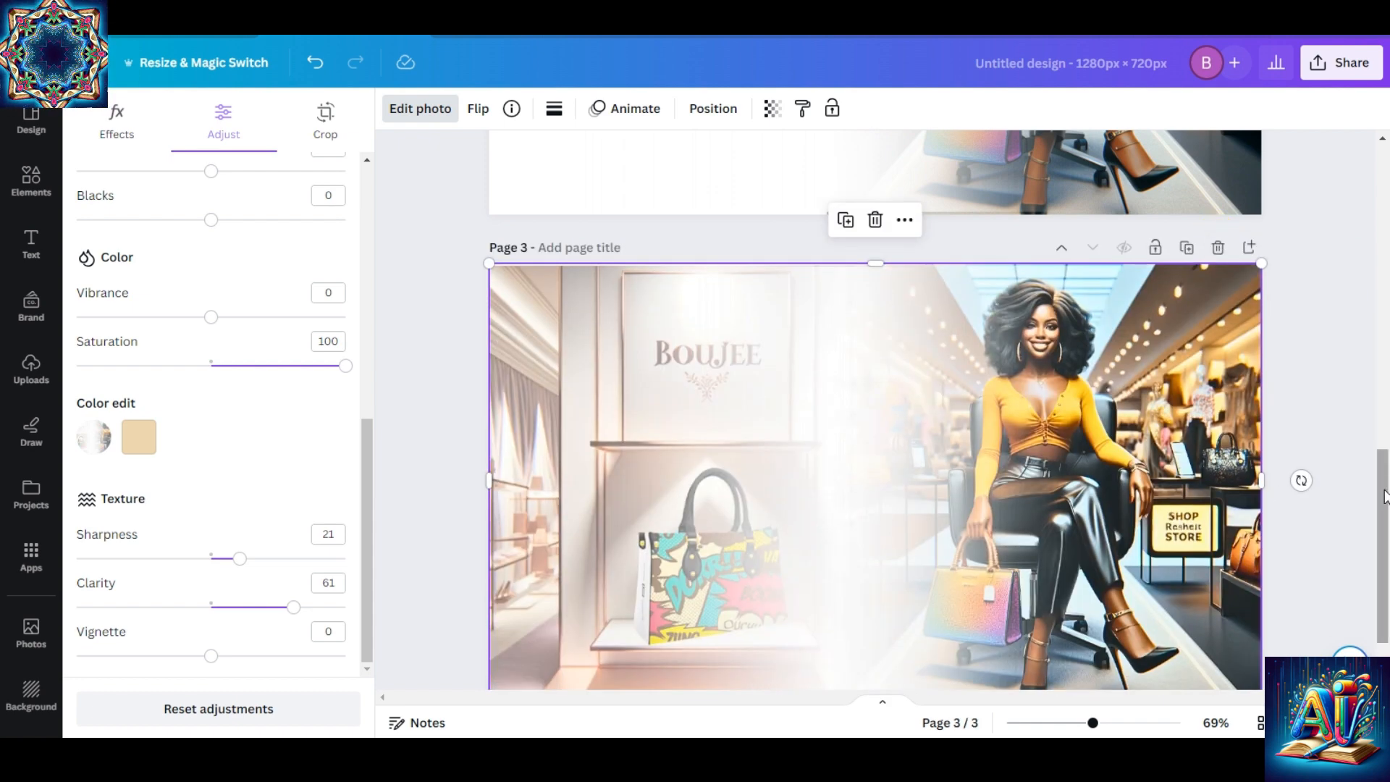
# Shift the white fade group on page 1 to the right and the one on page 2 slightly left to uncover more of each picture.
pyautogui.moveTo(1383, 495); pyautogui.dragTo(1361, 203)
pyautogui.click(921, 280)
pyautogui.moveTo(798, 299); pyautogui.dragTo(891, 300)
pyautogui.moveTo(1380, 264); pyautogui.dragTo(1375, 411)
pyautogui.moveTo(713, 381)
pyautogui.mouseDown()
pyautogui.moveTo(652, 372)
pyautogui.moveTo(686, 377)
pyautogui.mouseUp()
pyautogui.moveTo(1379, 405); pyautogui.dragTo(1365, 263)
# Download page 1 and page 2 as separate PNG files named FADE IMAGE 1.5 and FADE IMAGE 2.5.
pyautogui.scroll(2, 1043, 534)
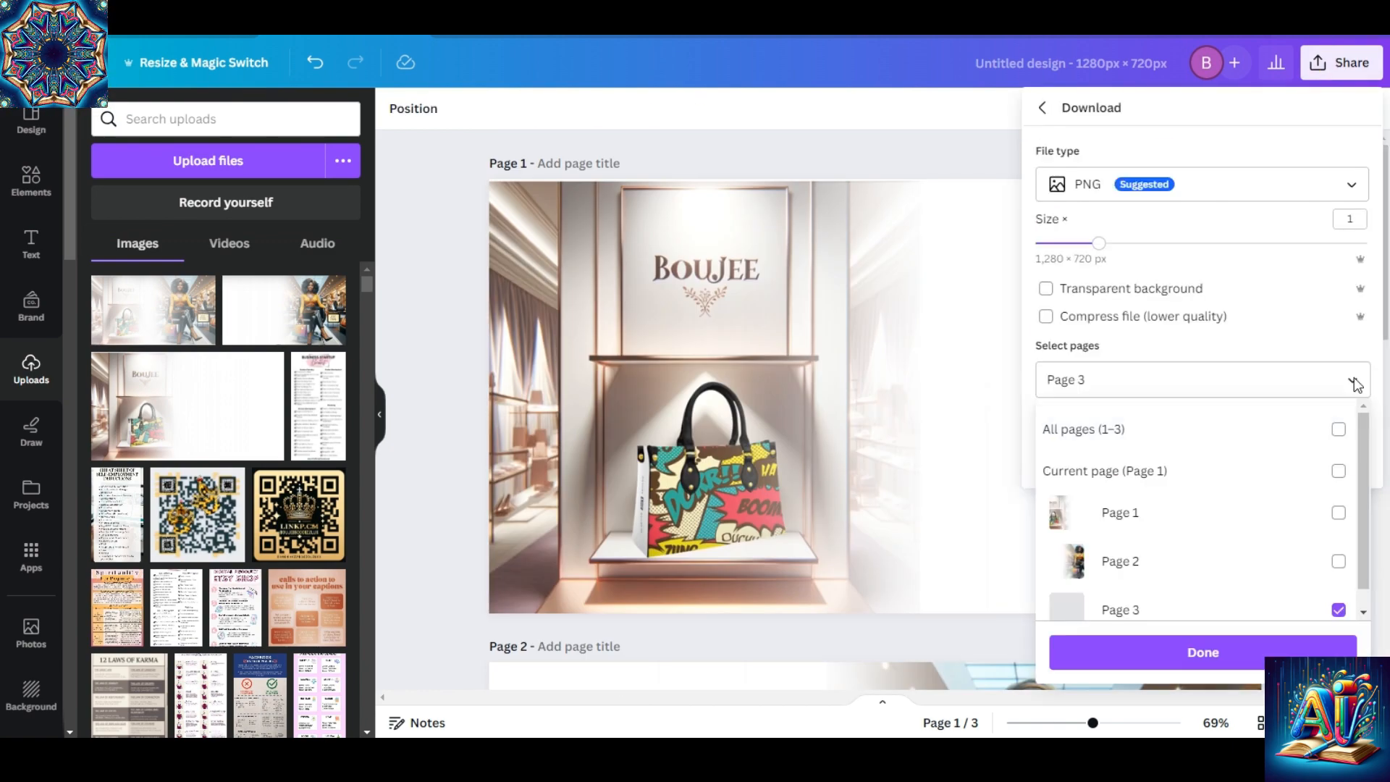
pyautogui.click(1338, 430)
pyautogui.click(1339, 610)
pyautogui.click(1339, 561)
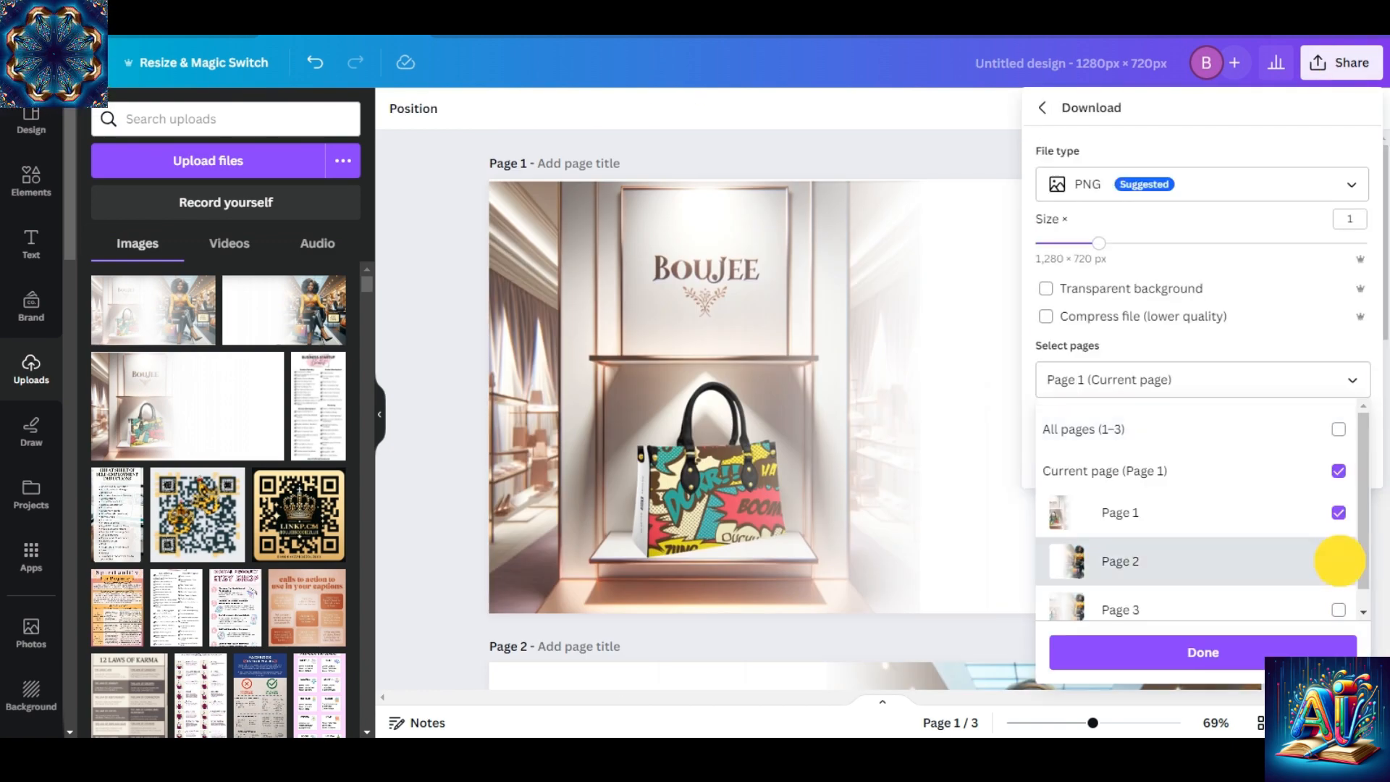
pyautogui.click(1245, 654)
pyautogui.click(1249, 461)
pyautogui.write('FADE IMAGE')
pyautogui.press('Return')
pyautogui.click(1358, 235)
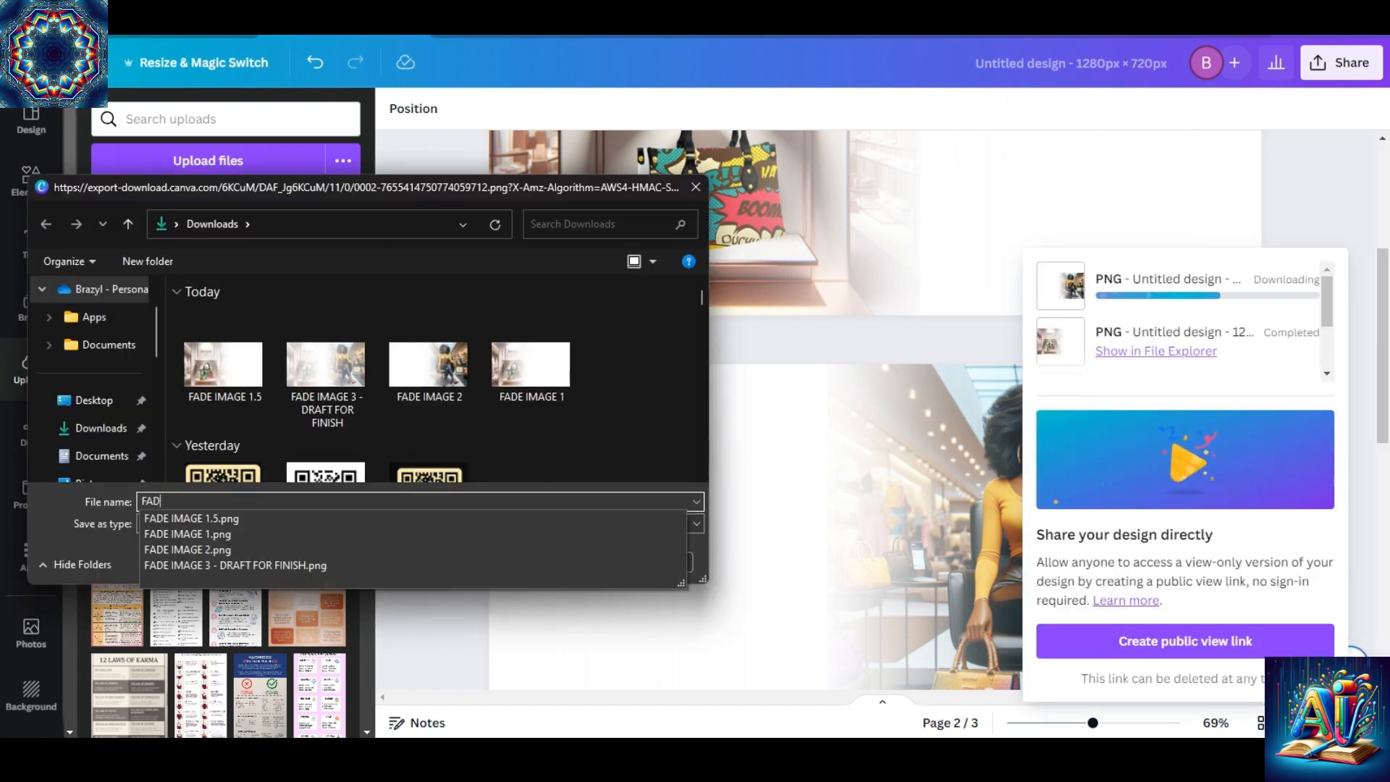
pyautogui.press('Return')
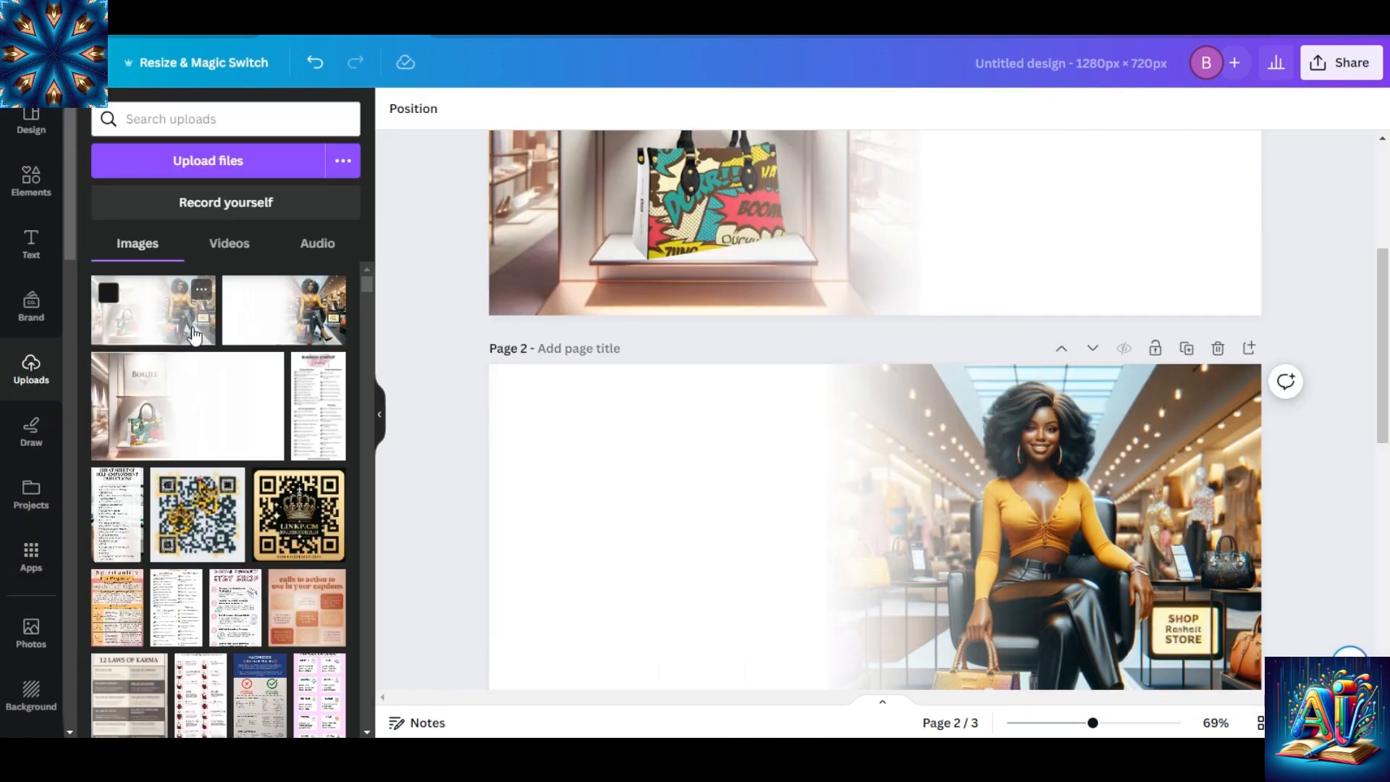
# Add a blank page 4 and insert the uploaded handbag fade image, enlarged from opposite corners to fill the page.
pyautogui.scroll(-5, 869, 406)
pyautogui.click(882, 652)
pyautogui.click(284, 310)
pyautogui.moveTo(869, 391); pyautogui.dragTo(745, 320)
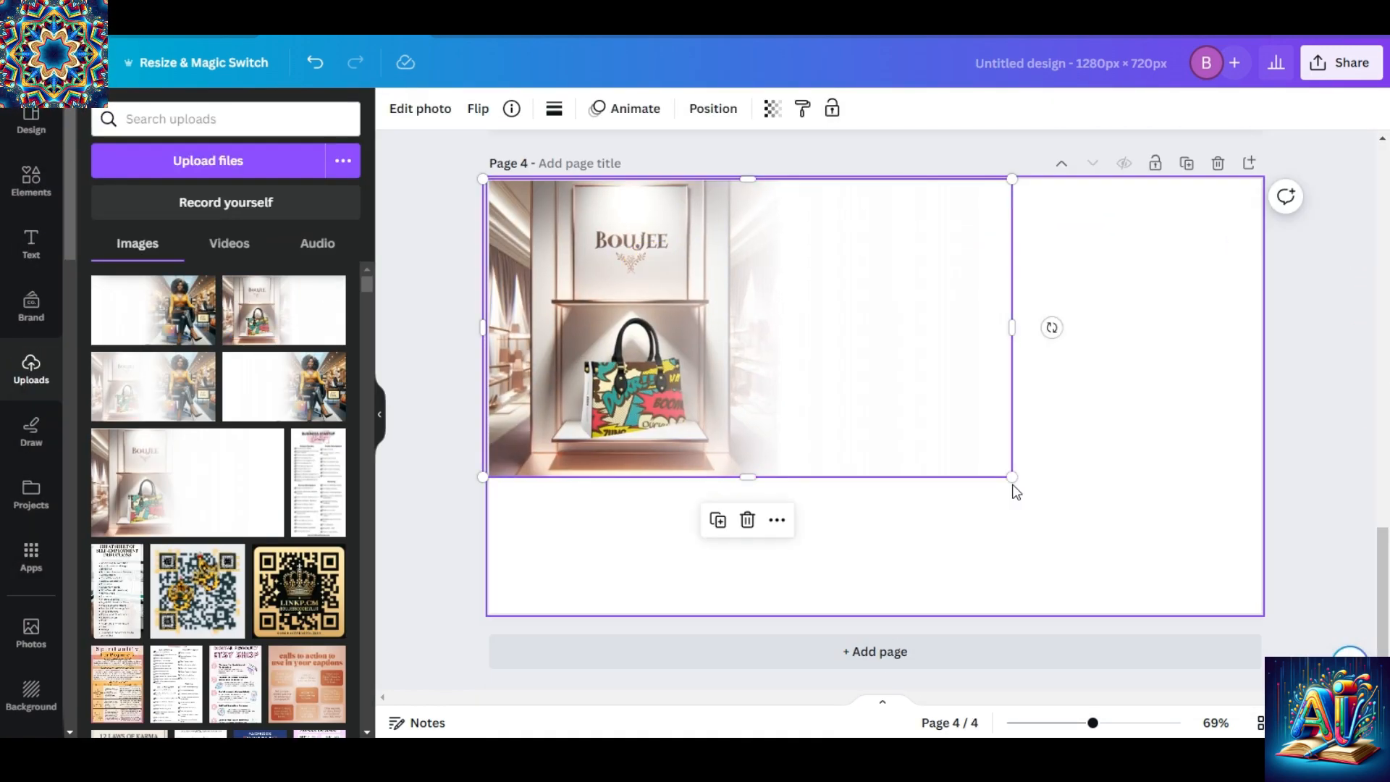
pyautogui.moveTo(1015, 476); pyautogui.dragTo(1264, 616)
# Overlay the uploaded fade image of the seated woman across all of page 4 and set its transparency to 60.
pyautogui.click(152, 310)
pyautogui.moveTo(971, 292); pyautogui.dragTo(1095, 221)
pyautogui.moveTo(734, 476); pyautogui.dragTo(449, 562)
pyautogui.click(772, 109)
pyautogui.moveTo(769, 177); pyautogui.dragTo(705, 177)
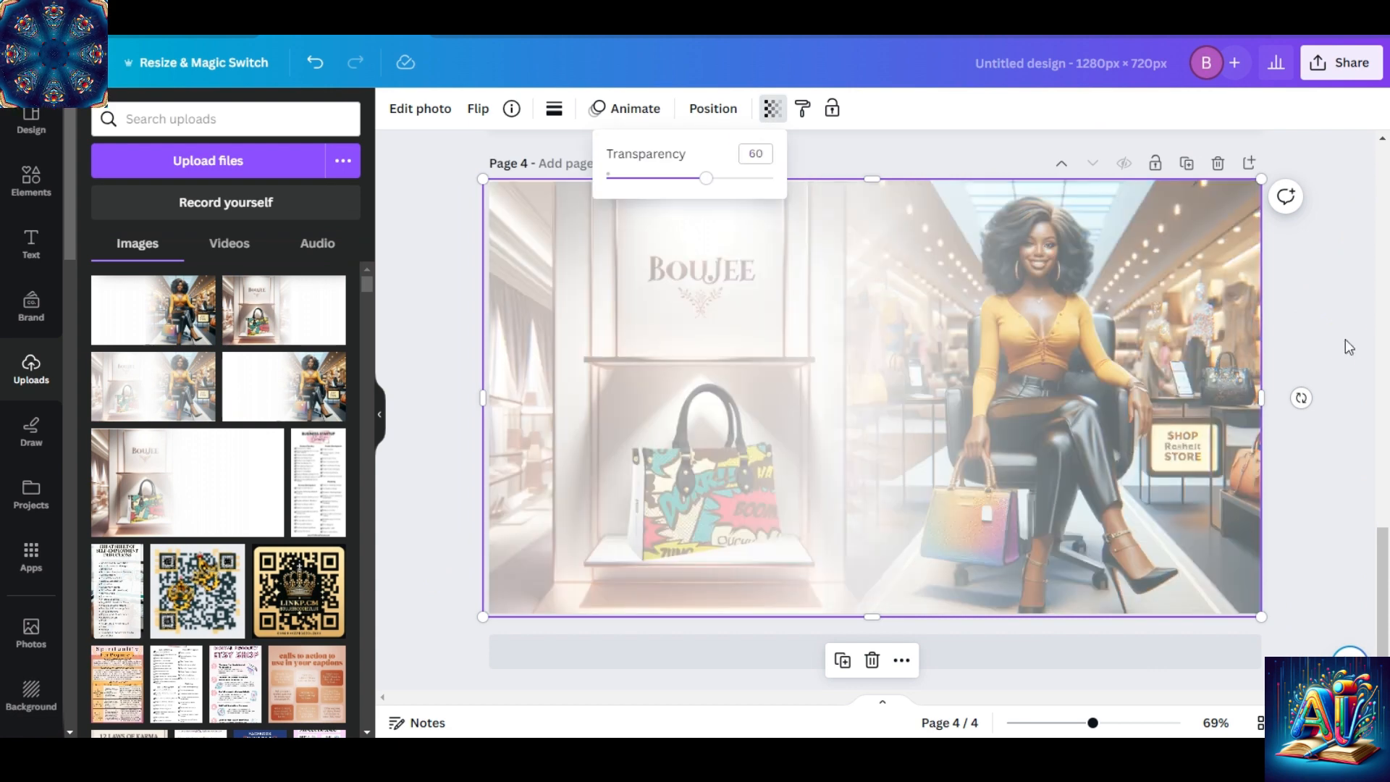
# Download only page 4 as a PNG file named FADE IMAGE 2.5 - DRAFT FOR FINISH.
pyautogui.click(1345, 339)
pyautogui.click(1341, 63)
pyautogui.click(1202, 381)
pyautogui.click(1341, 428)
pyautogui.click(1341, 472)
pyautogui.click(1204, 651)
pyautogui.click(1233, 462)
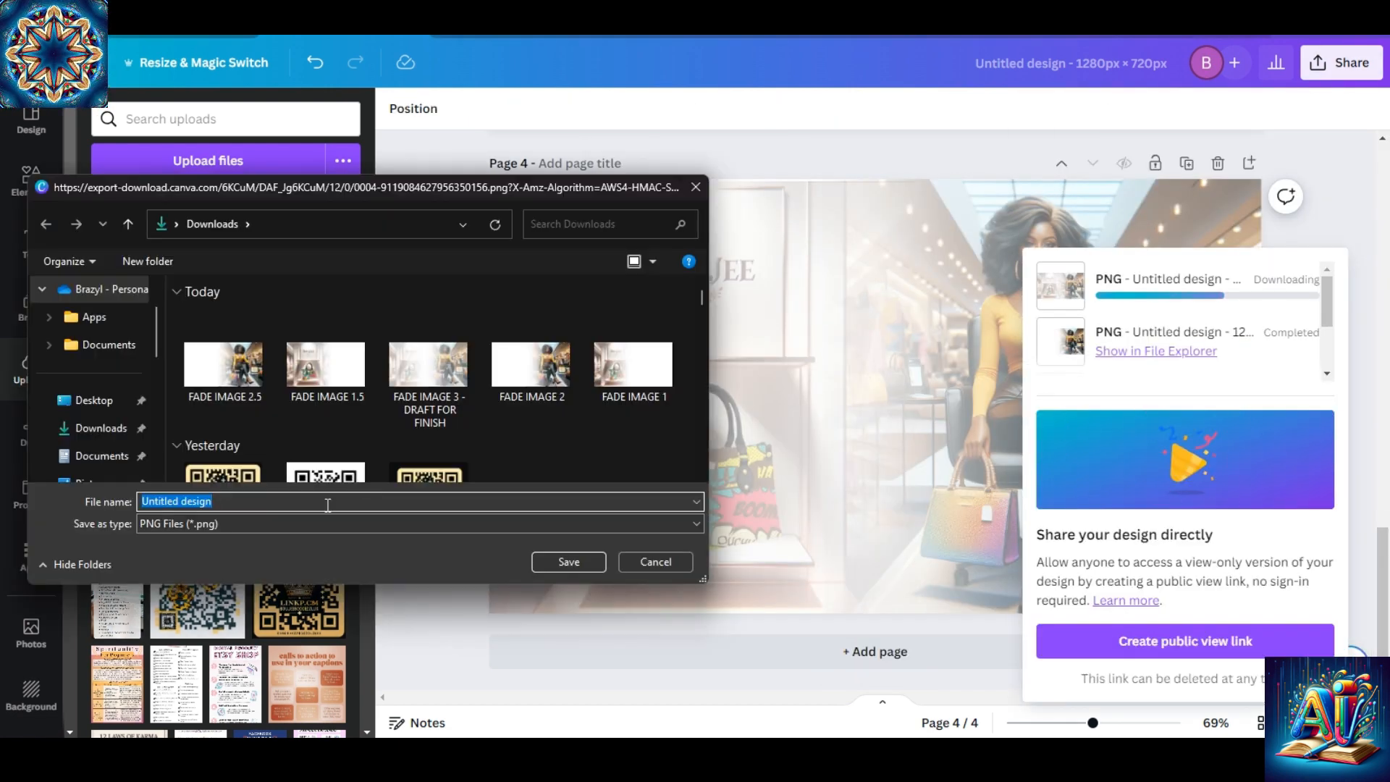
pyautogui.write('FADE IMAGE 2.5 - DRAFT FOR FINISH')
pyautogui.click(568, 562)
# Upload the downloaded draft merge and place it on a new page 5, enlarged to fill the page.
pyautogui.click(208, 161)
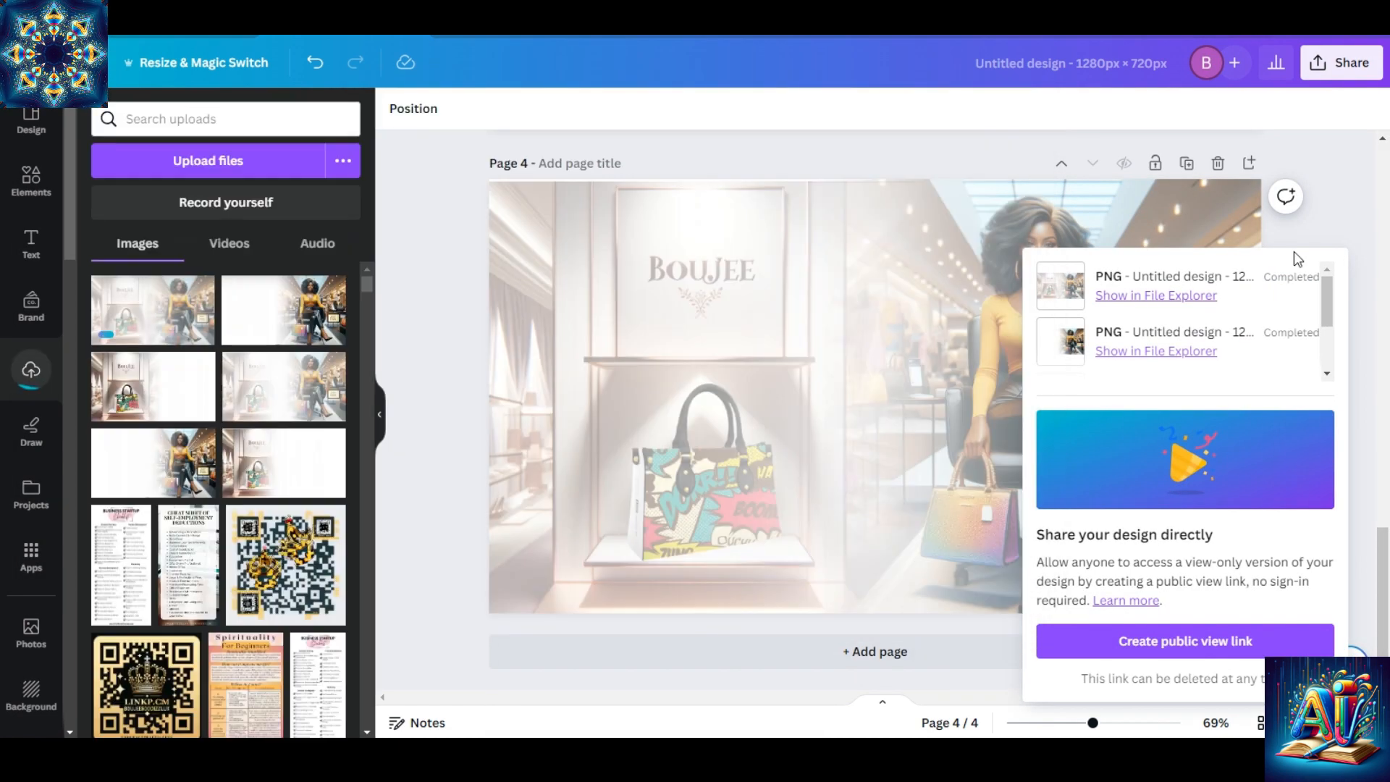
pyautogui.click(1314, 232)
pyautogui.click(874, 652)
pyautogui.click(153, 310)
pyautogui.moveTo(869, 391); pyautogui.dragTo(748, 324)
pyautogui.moveTo(1017, 478); pyautogui.dragTo(1264, 615)
# Adjust the page 5 image to brightness -19, contrast 57, highlights -82 and whites 3.
pyautogui.click(420, 107)
pyautogui.click(223, 121)
pyautogui.moveTo(211, 518)
pyautogui.mouseDown()
pyautogui.moveTo(158, 513)
pyautogui.moveTo(186, 518)
pyautogui.mouseUp()
pyautogui.moveTo(211, 567); pyautogui.dragTo(287, 572)
pyautogui.moveTo(211, 615); pyautogui.dragTo(101, 619)
pyautogui.moveTo(367, 360); pyautogui.dragTo(367, 459)
pyautogui.moveTo(211, 500); pyautogui.dragTo(215, 509)
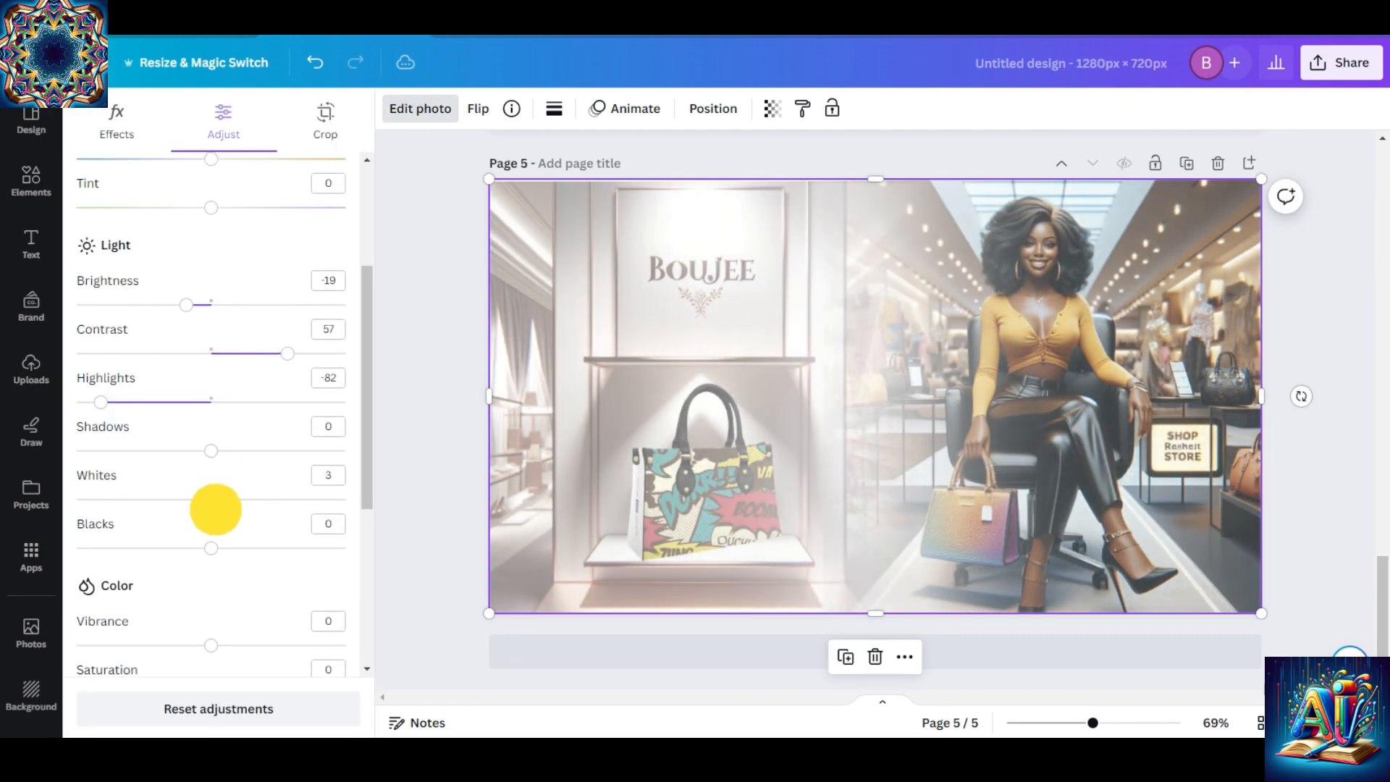
# Raise the page 5 image's temperature and tint for a warmer pink tone, and increase its contrast further.
pyautogui.moveTo(367, 347); pyautogui.dragTo(361, 268)
pyautogui.moveTo(210, 340); pyautogui.dragTo(241, 343)
pyautogui.moveTo(210, 389); pyautogui.dragTo(249, 398)
pyautogui.moveTo(287, 535); pyautogui.dragTo(329, 540)
pyautogui.moveTo(1384, 596)
pyautogui.mouseDown()
pyautogui.moveTo(1384, 484)
pyautogui.moveTo(1384, 587)
pyautogui.moveTo(1310, 180)
pyautogui.moveTo(1362, 594)
pyautogui.mouseUp()
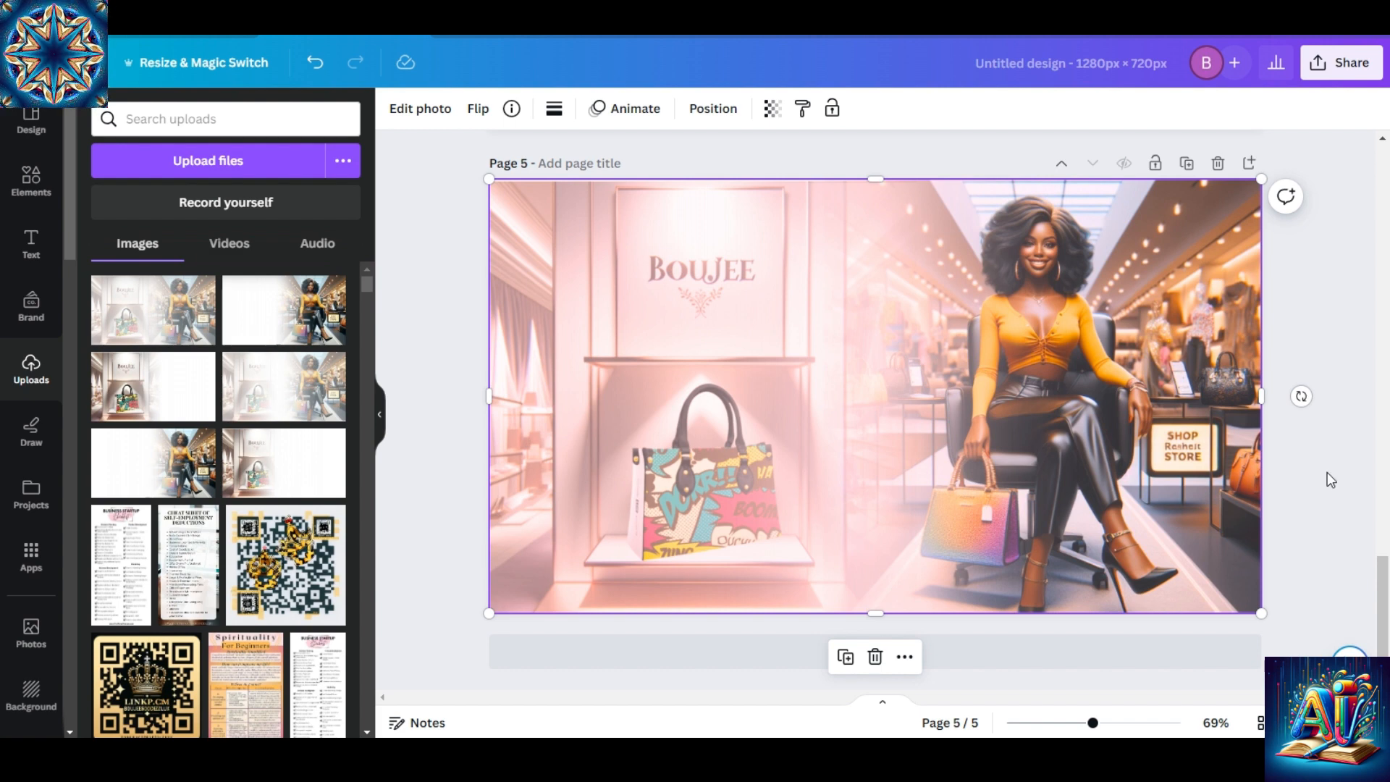
# Ungroup the white fade strips covering the handbag picture on page 1.
pyautogui.moveTo(1382, 588); pyautogui.dragTo(1329, 181)
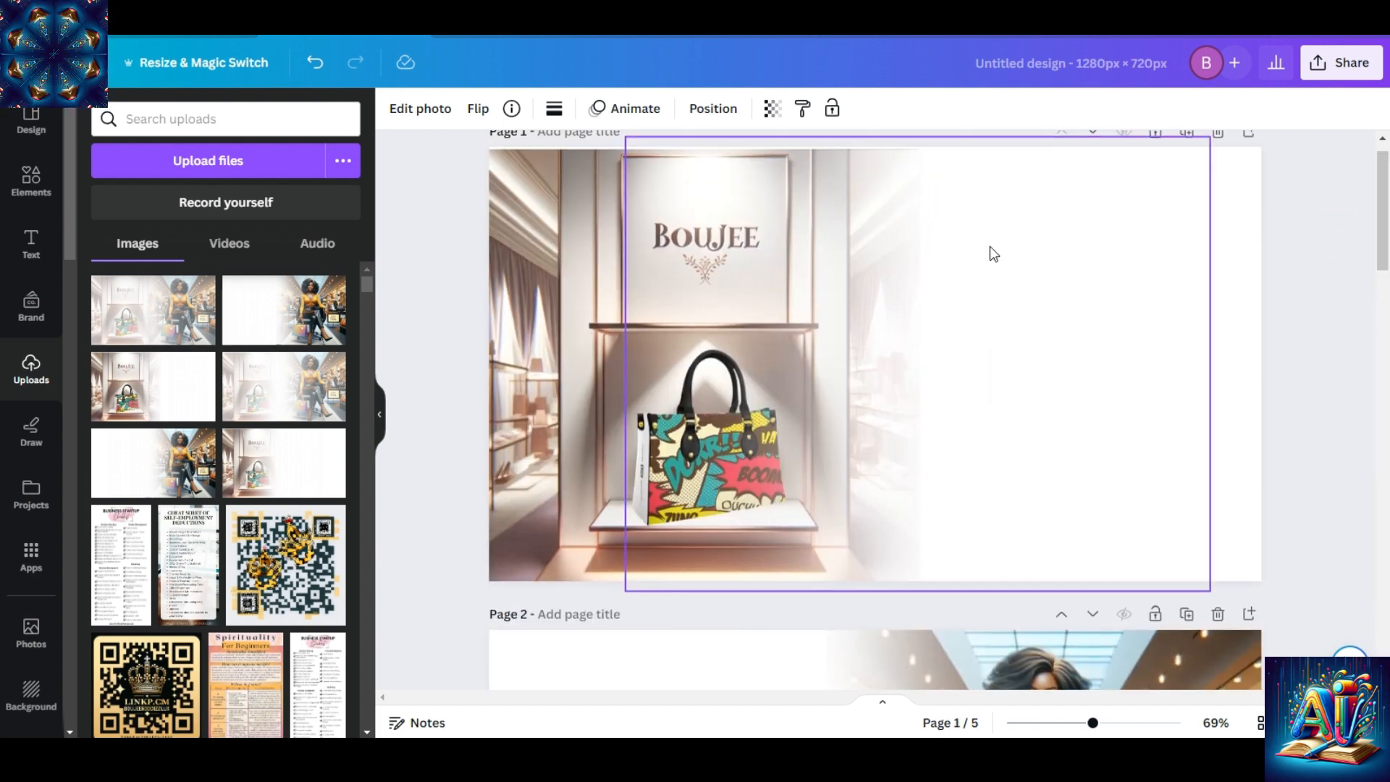
pyautogui.click(1062, 333)
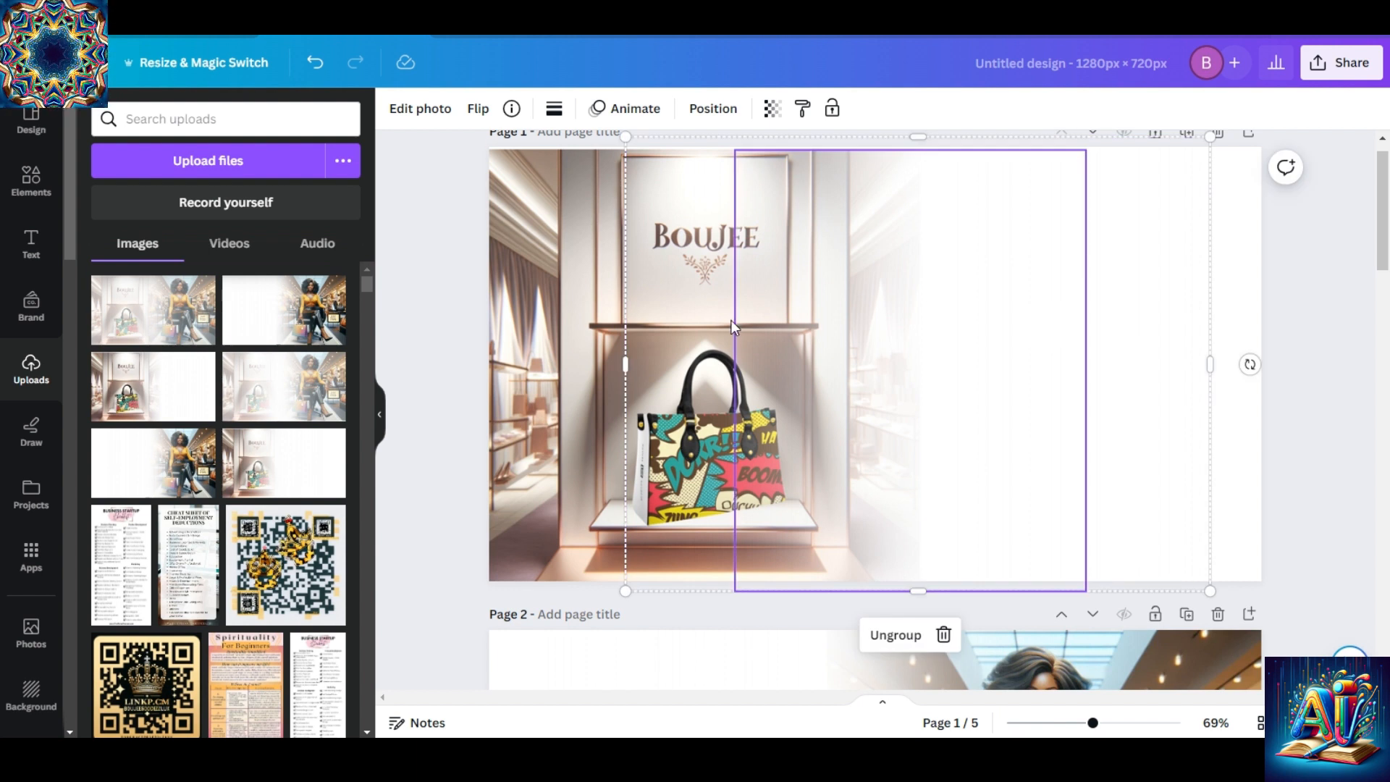
pyautogui.click(892, 641)
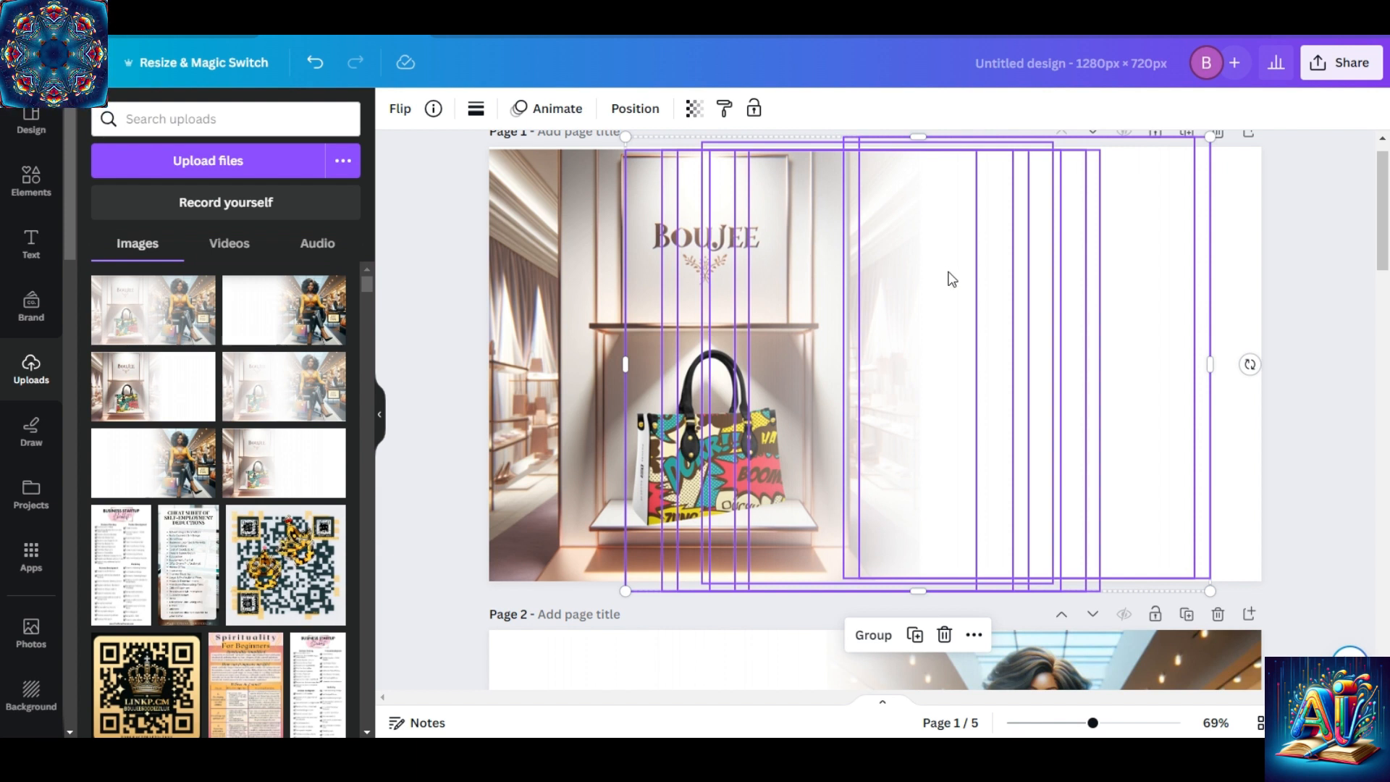
# Try deleting all the ungrouped fade strips on page 1 at once, and undo the deletion.
pyautogui.click(1041, 300)
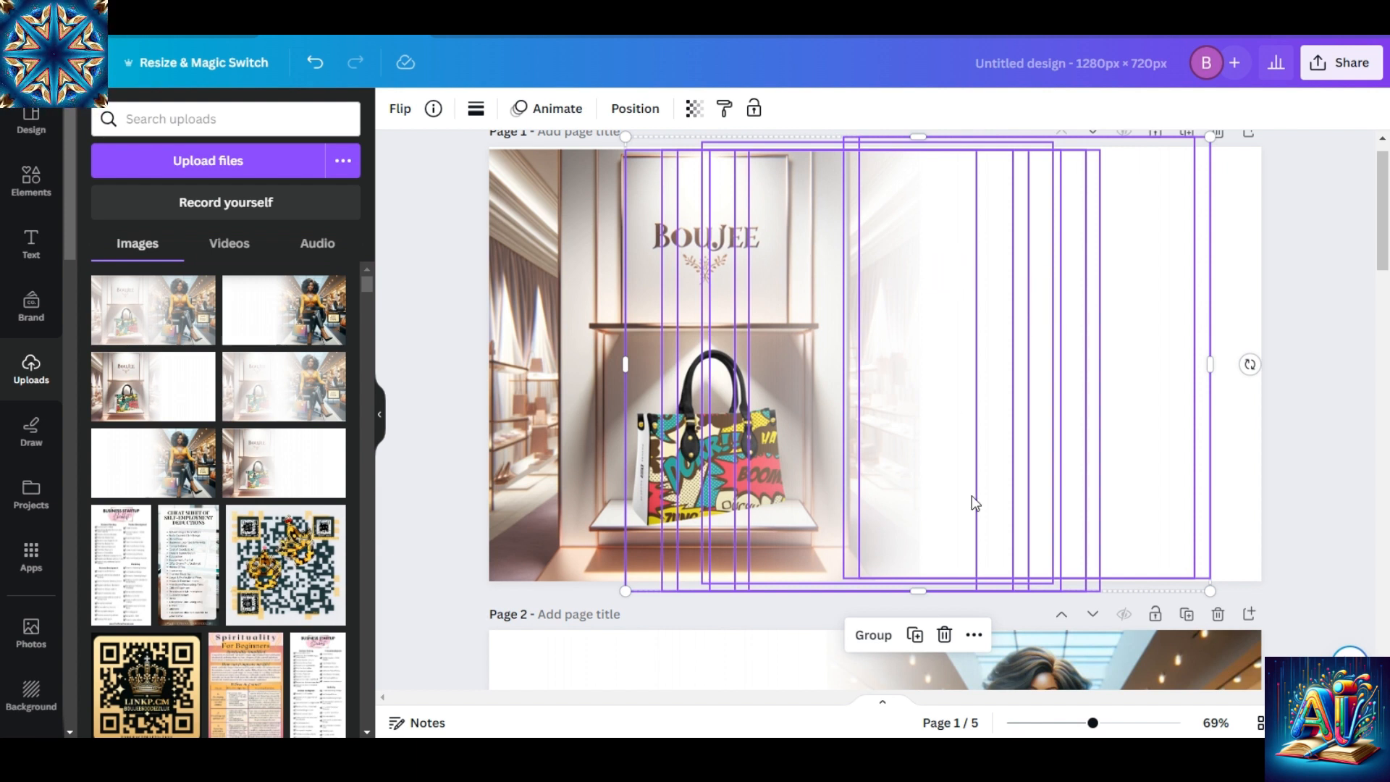
pyautogui.click(945, 635)
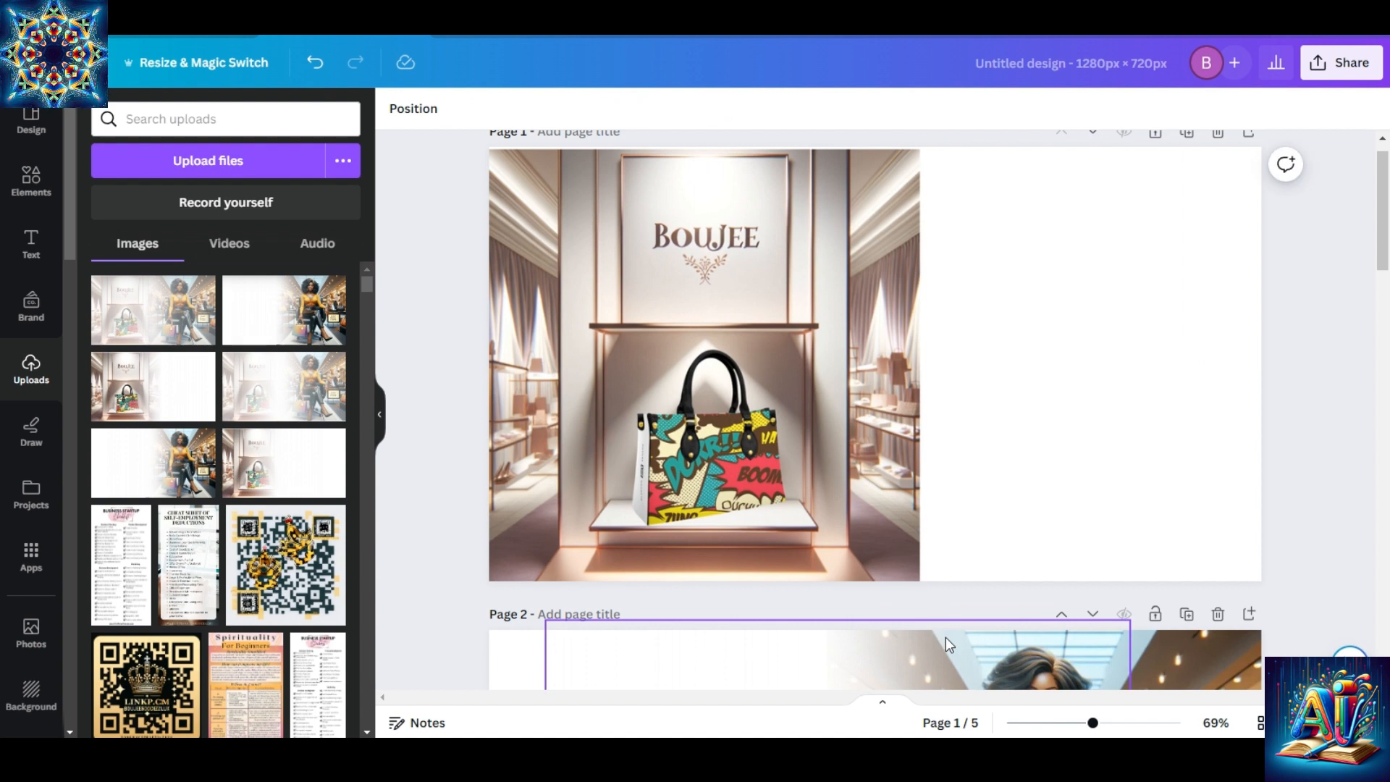
pyautogui.click(313, 61)
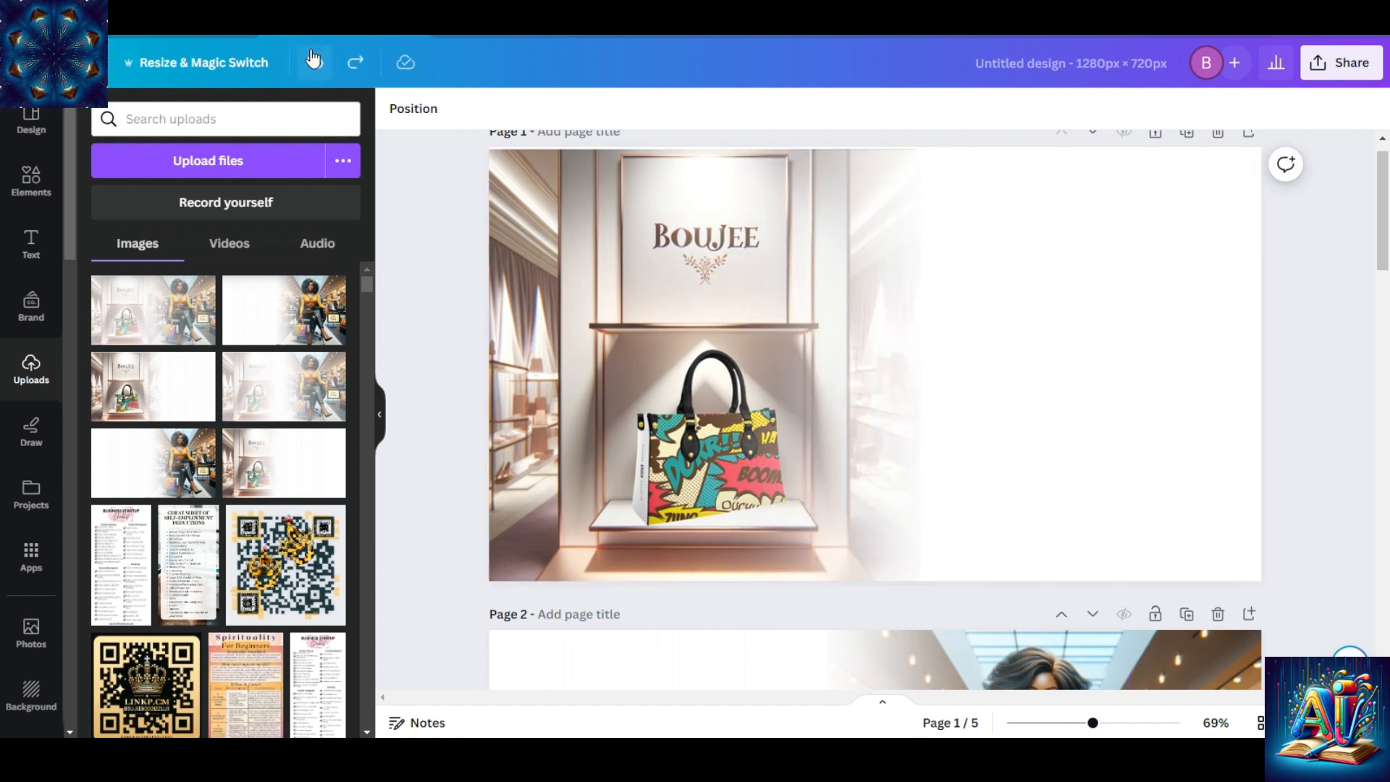
# Delete the two rightmost white fade strips on page 1 individually.
pyautogui.click(927, 296)
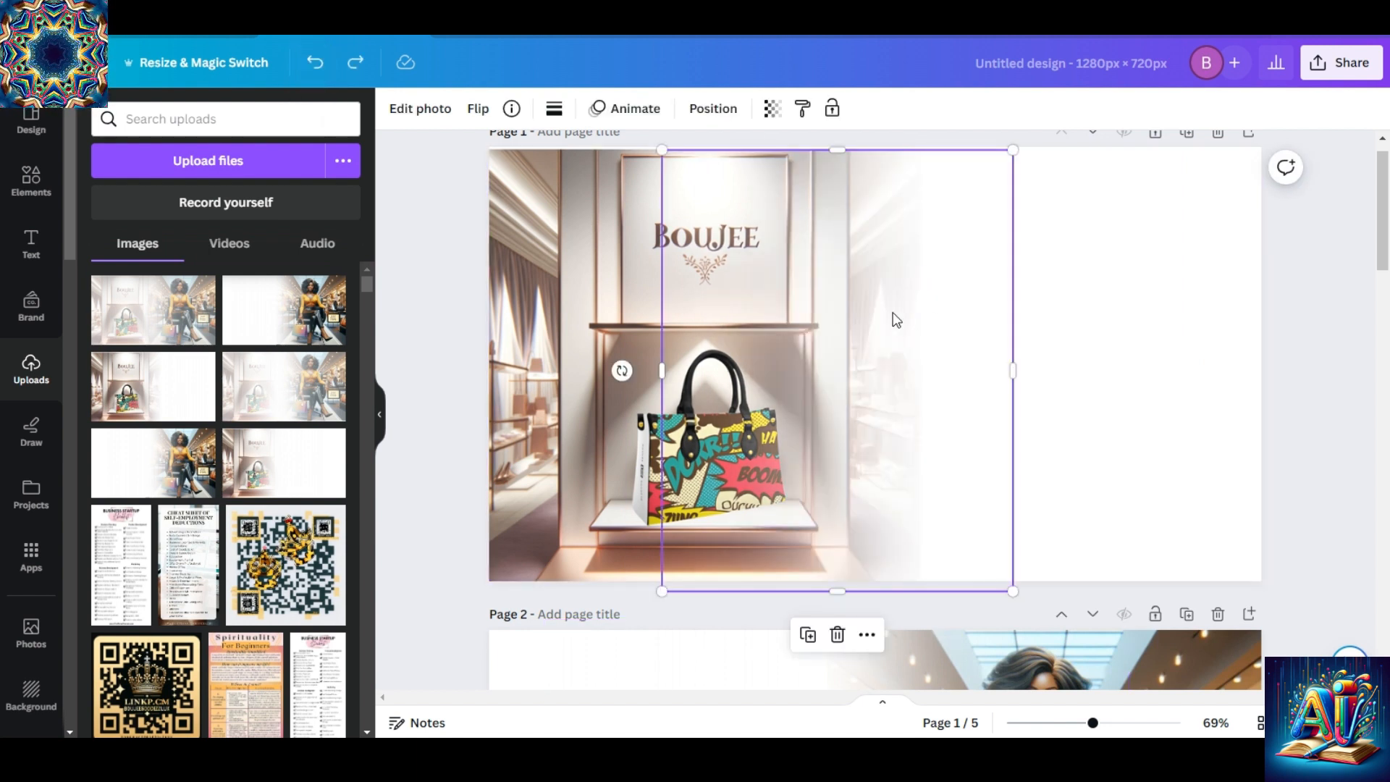
pyautogui.moveTo(915, 459); pyautogui.dragTo(1096, 446)
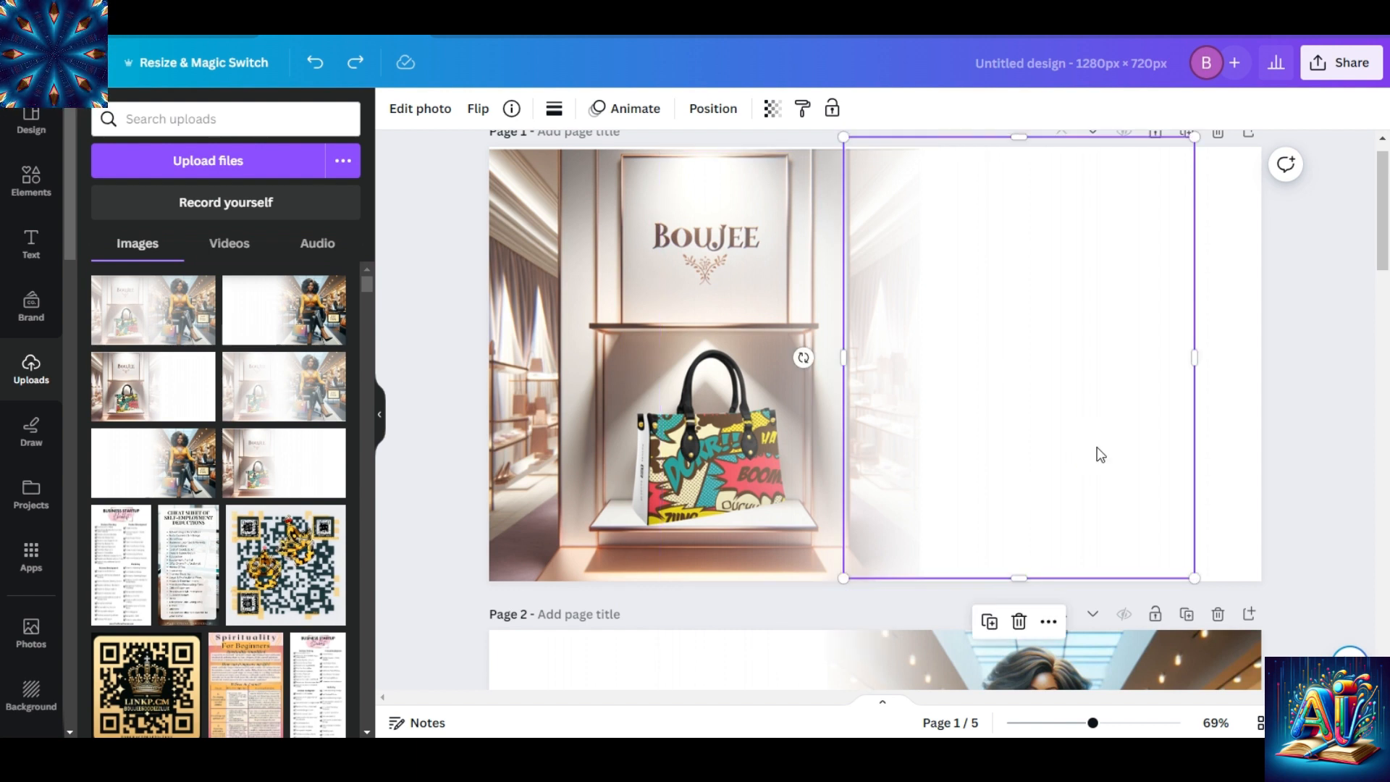
pyautogui.click(1019, 622)
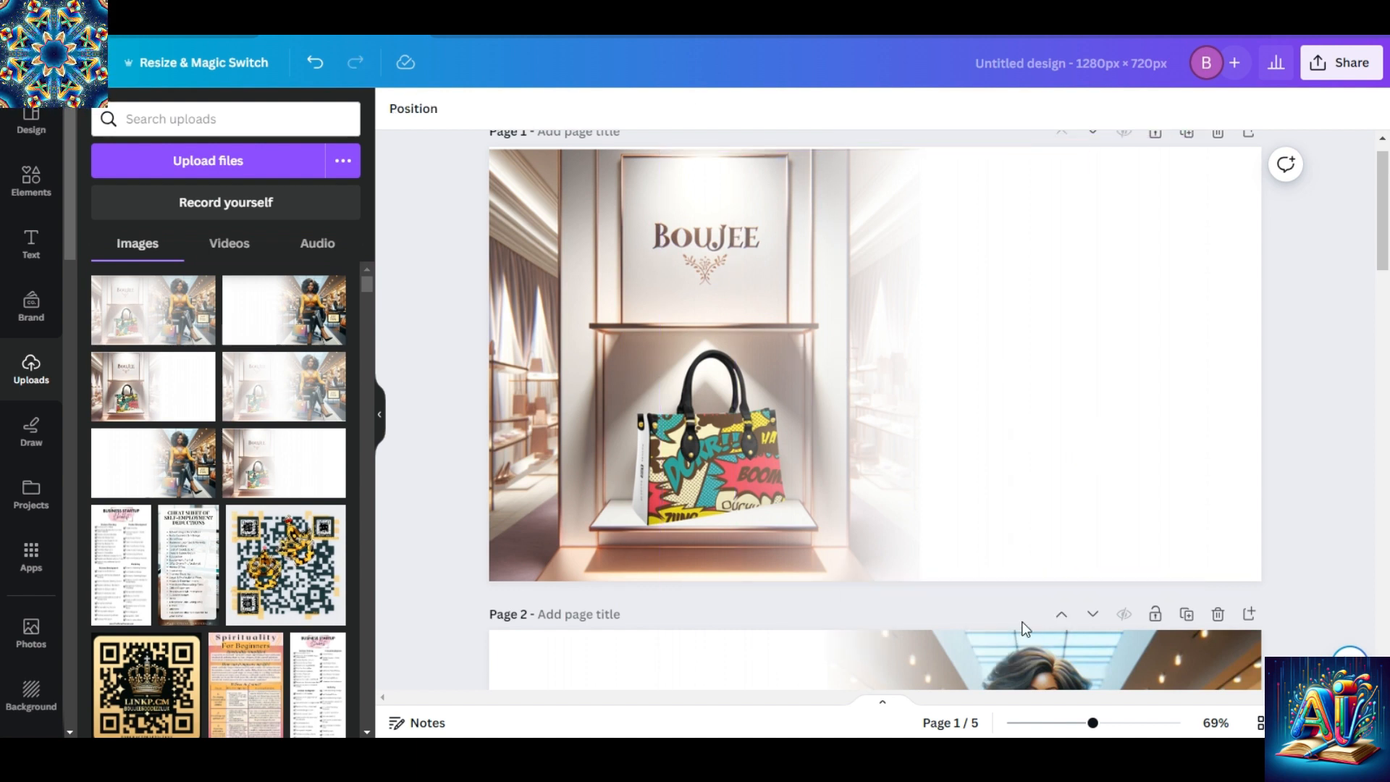
pyautogui.click(1152, 436)
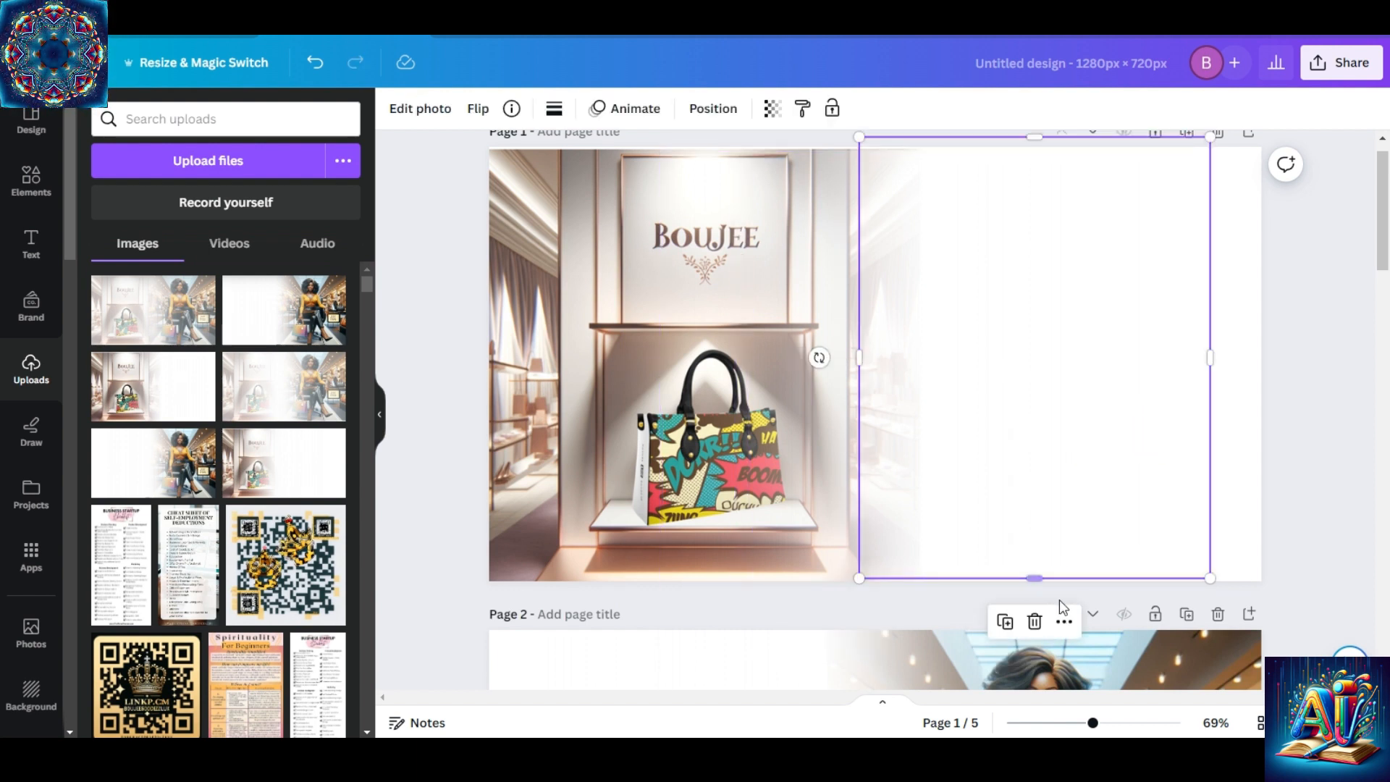
pyautogui.click(1035, 622)
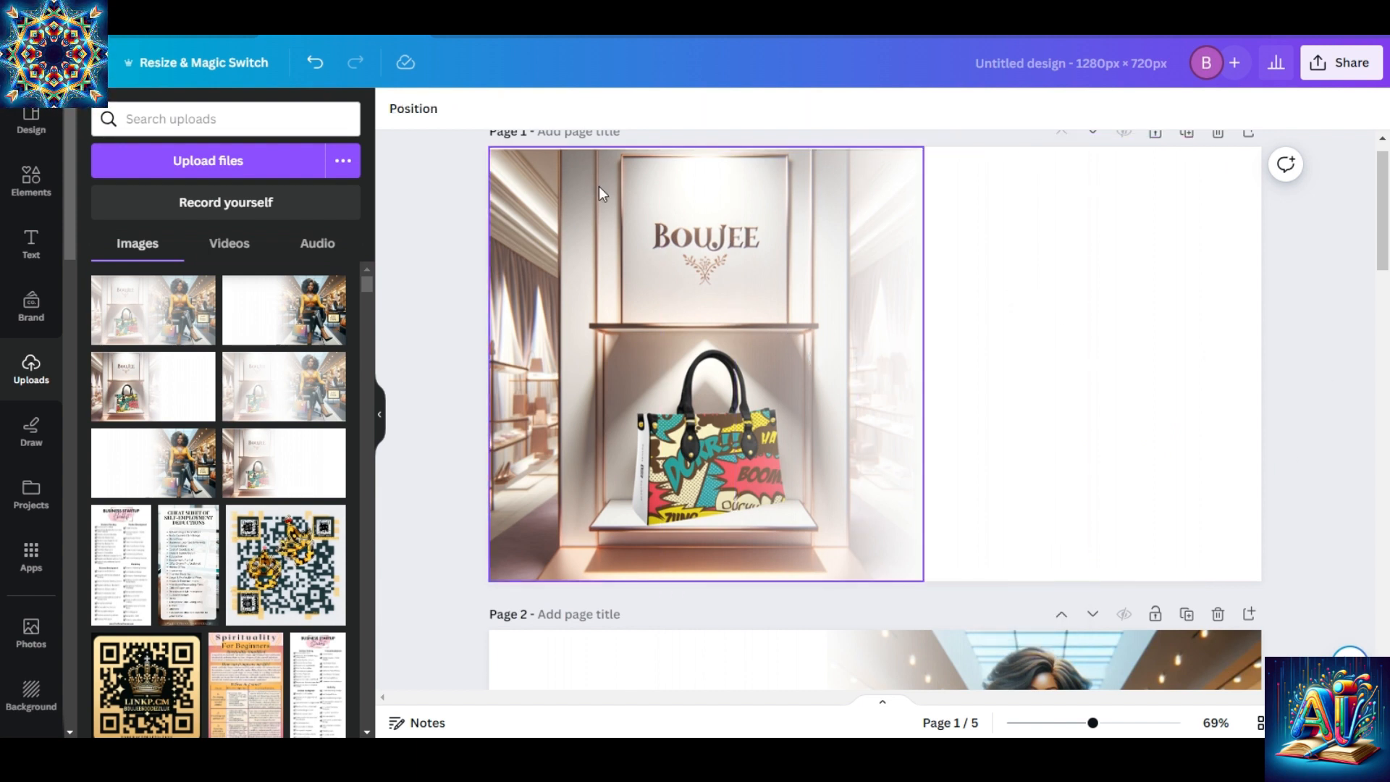
# Group the remaining fade strips on page 1 and move the group left over the handbag picture.
pyautogui.moveTo(583, 173); pyautogui.dragTo(1316, 605)
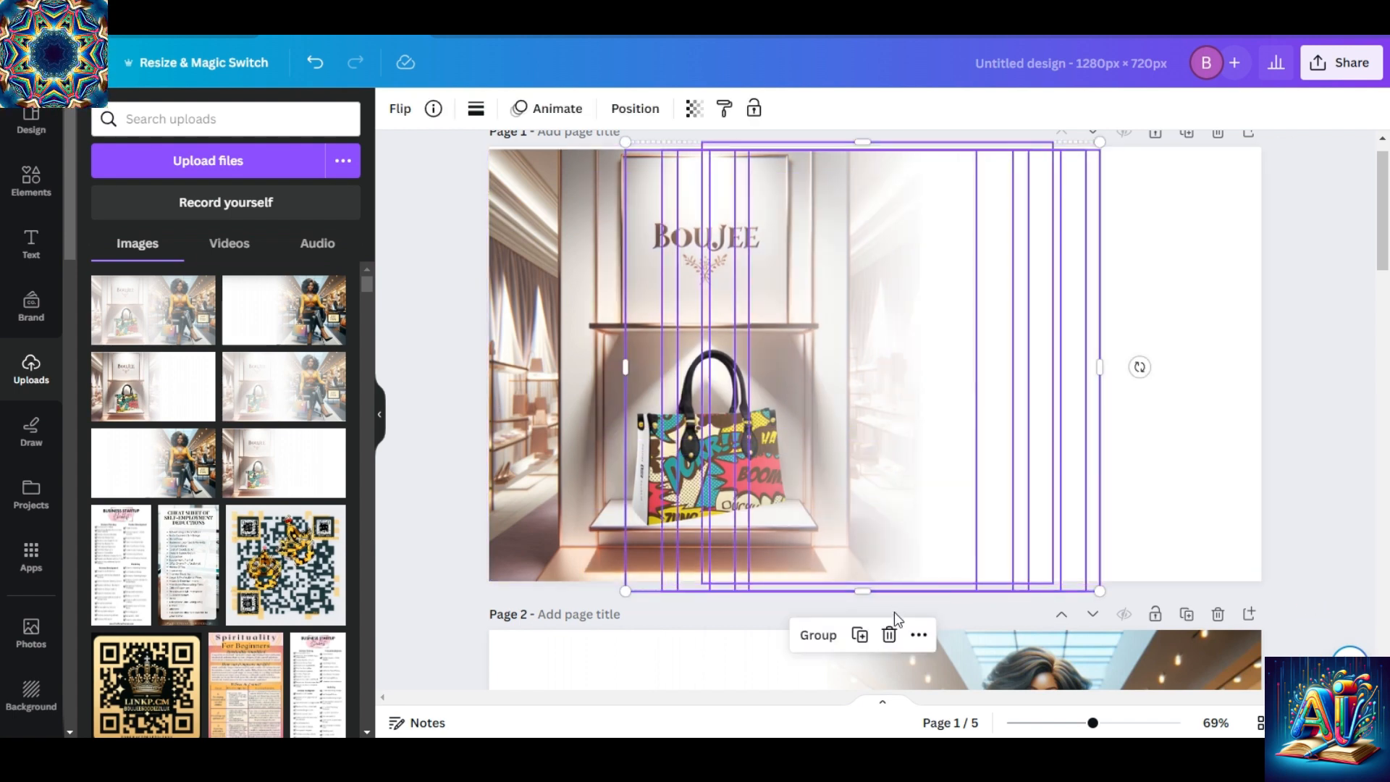
pyautogui.click(816, 637)
pyautogui.moveTo(975, 391); pyautogui.dragTo(769, 390)
# Select the whole white fade group on page 2 and move it right over the picture of the seated woman.
pyautogui.moveTo(1381, 163); pyautogui.dragTo(1375, 304)
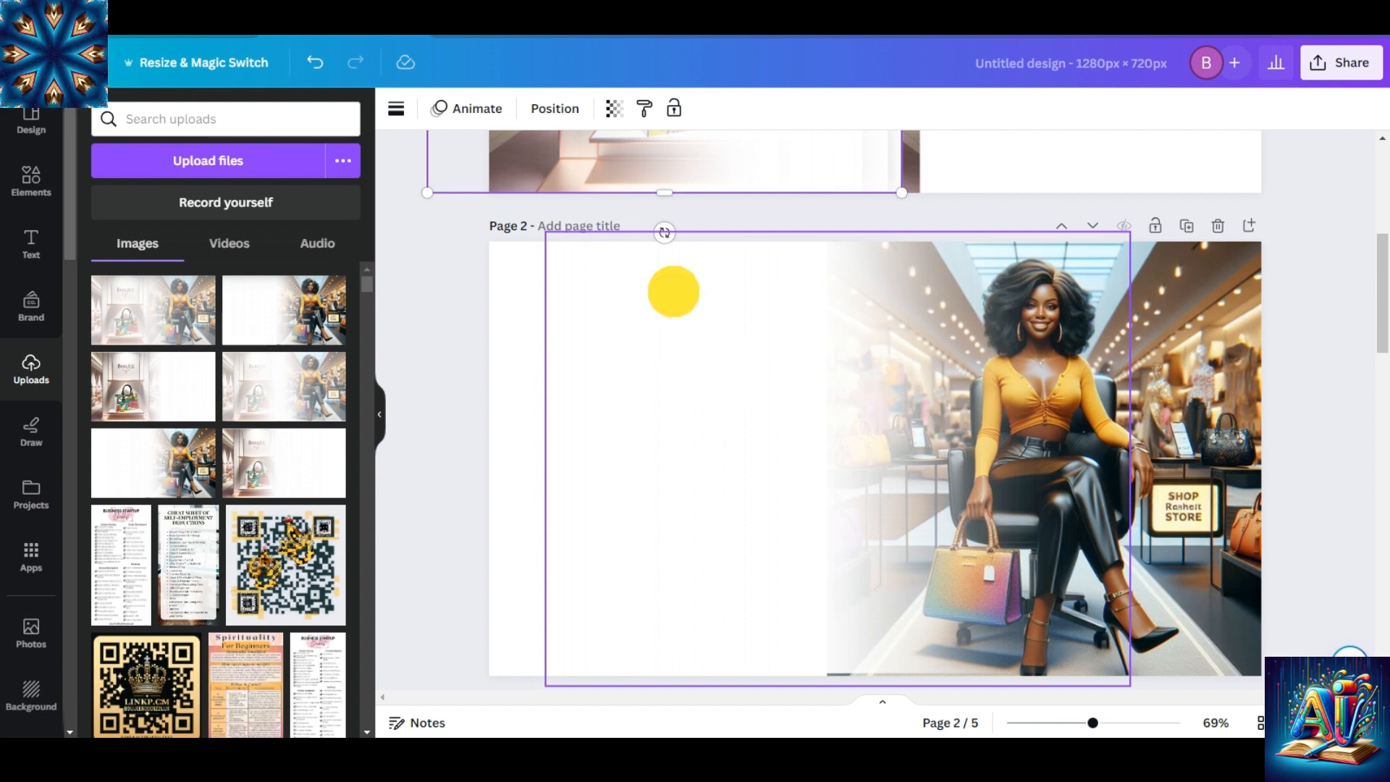
pyautogui.click(1005, 390)
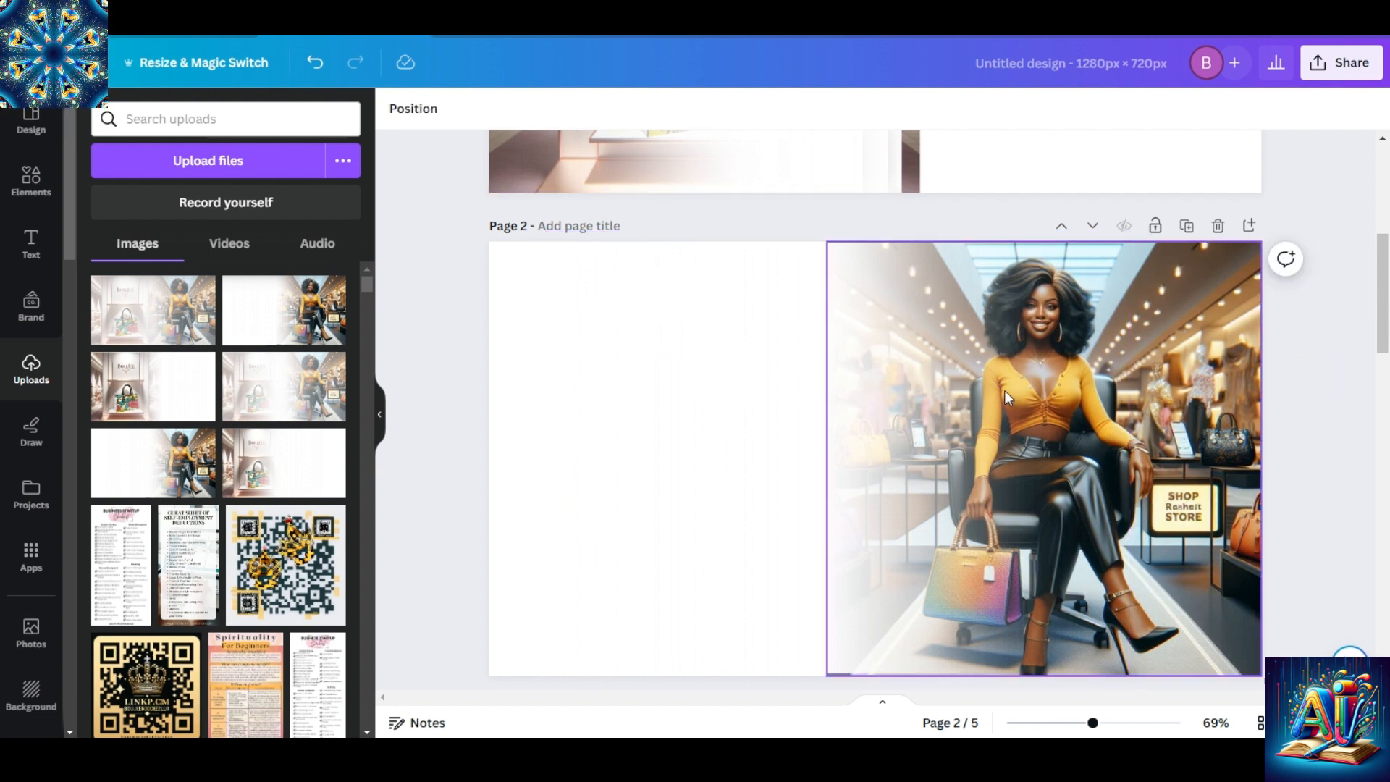
pyautogui.click(796, 395)
pyautogui.click(704, 370)
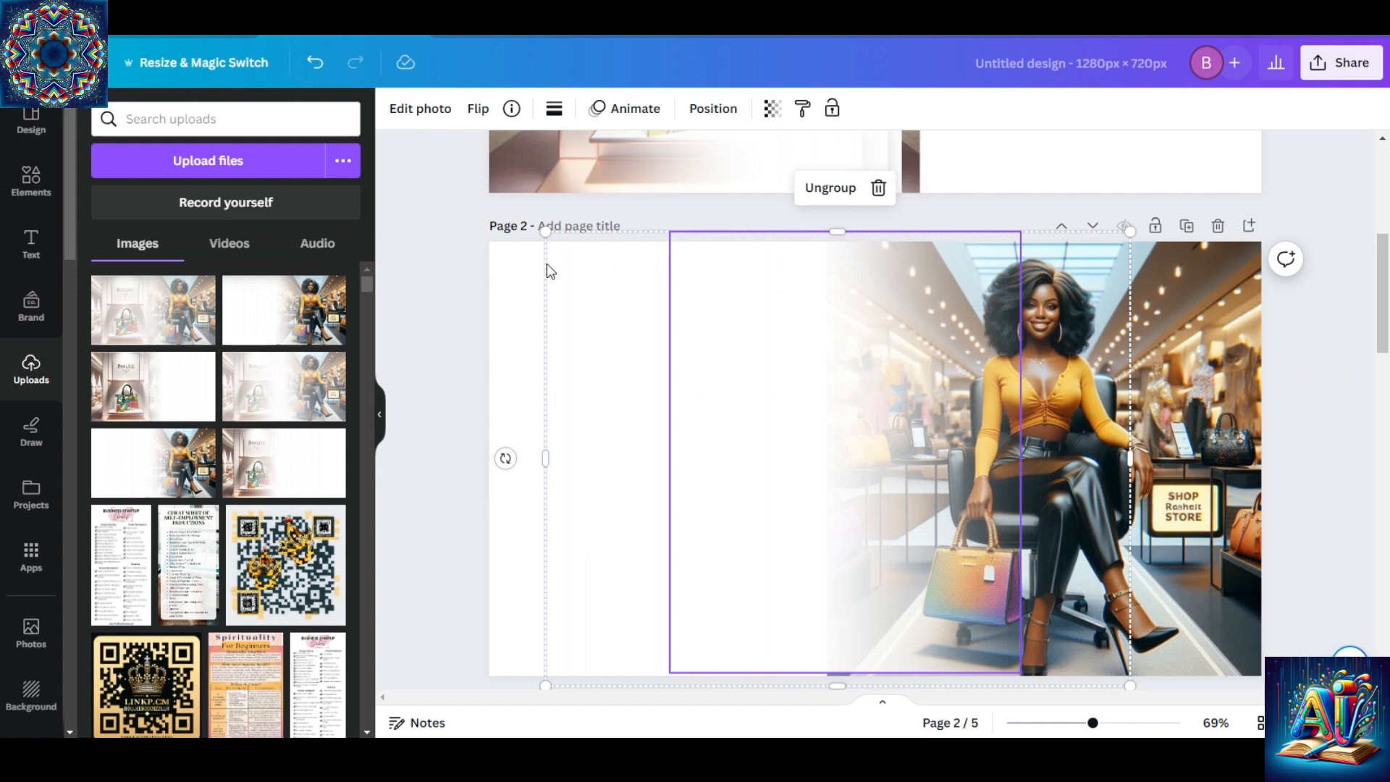
pyautogui.click(546, 229)
pyautogui.moveTo(623, 347); pyautogui.dragTo(816, 366)
# Look over the merged pictures on pages 3 to 5 and add a blank page after page 5.
pyautogui.moveTo(1383, 319); pyautogui.dragTo(1380, 438)
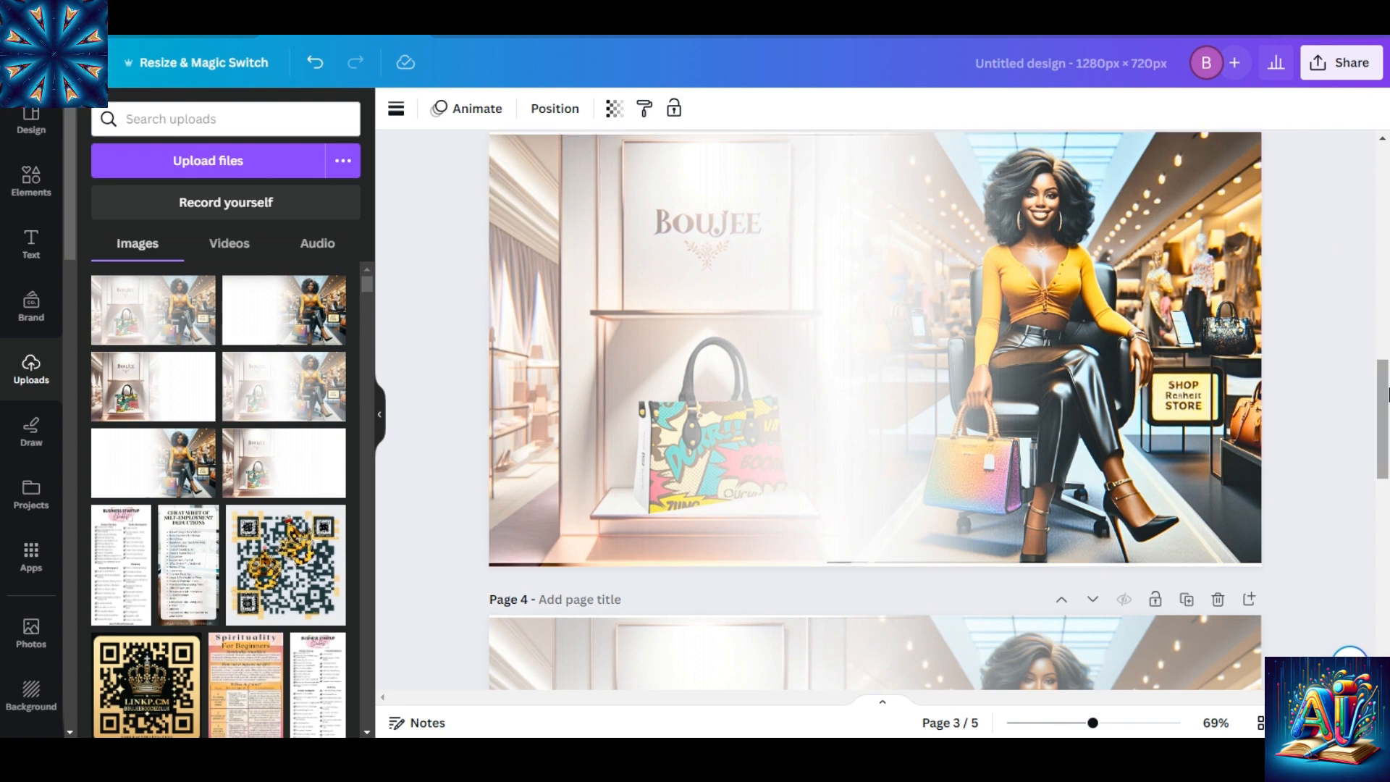
pyautogui.moveTo(1379, 381); pyautogui.dragTo(1380, 444)
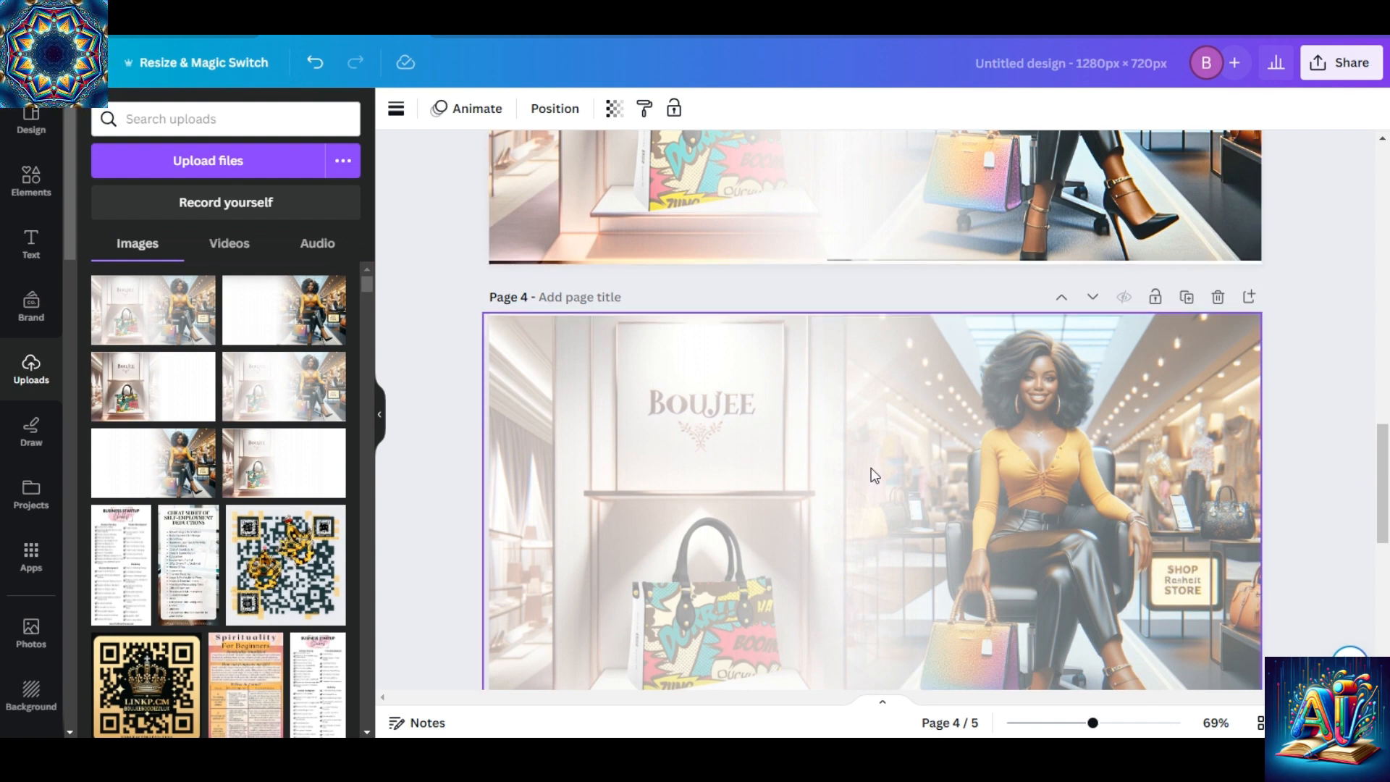
pyautogui.moveTo(1380, 449); pyautogui.dragTo(1380, 601)
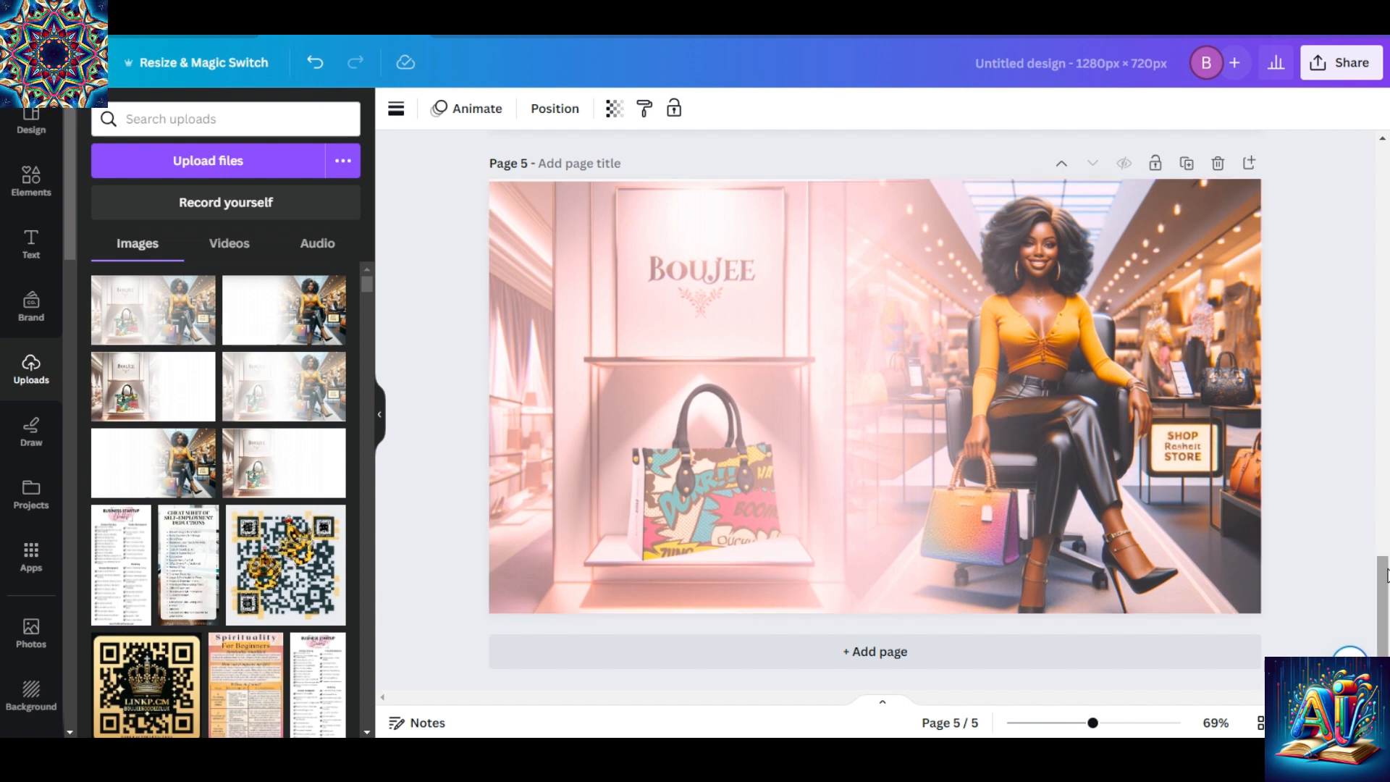
pyautogui.moveTo(1384, 579)
pyautogui.mouseDown()
pyautogui.moveTo(1339, 142)
pyautogui.moveTo(1375, 326)
pyautogui.moveTo(1378, 579)
pyautogui.mouseUp()
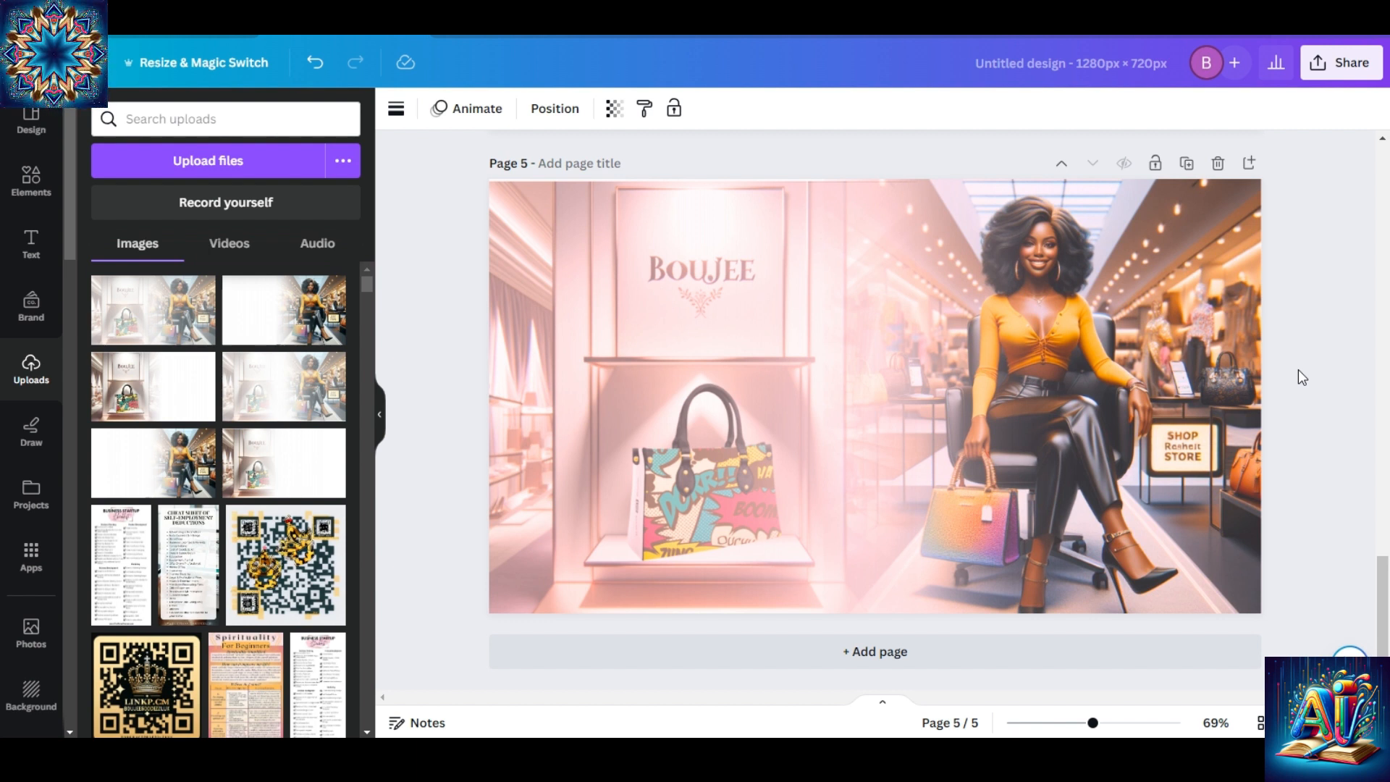
pyautogui.click(953, 665)
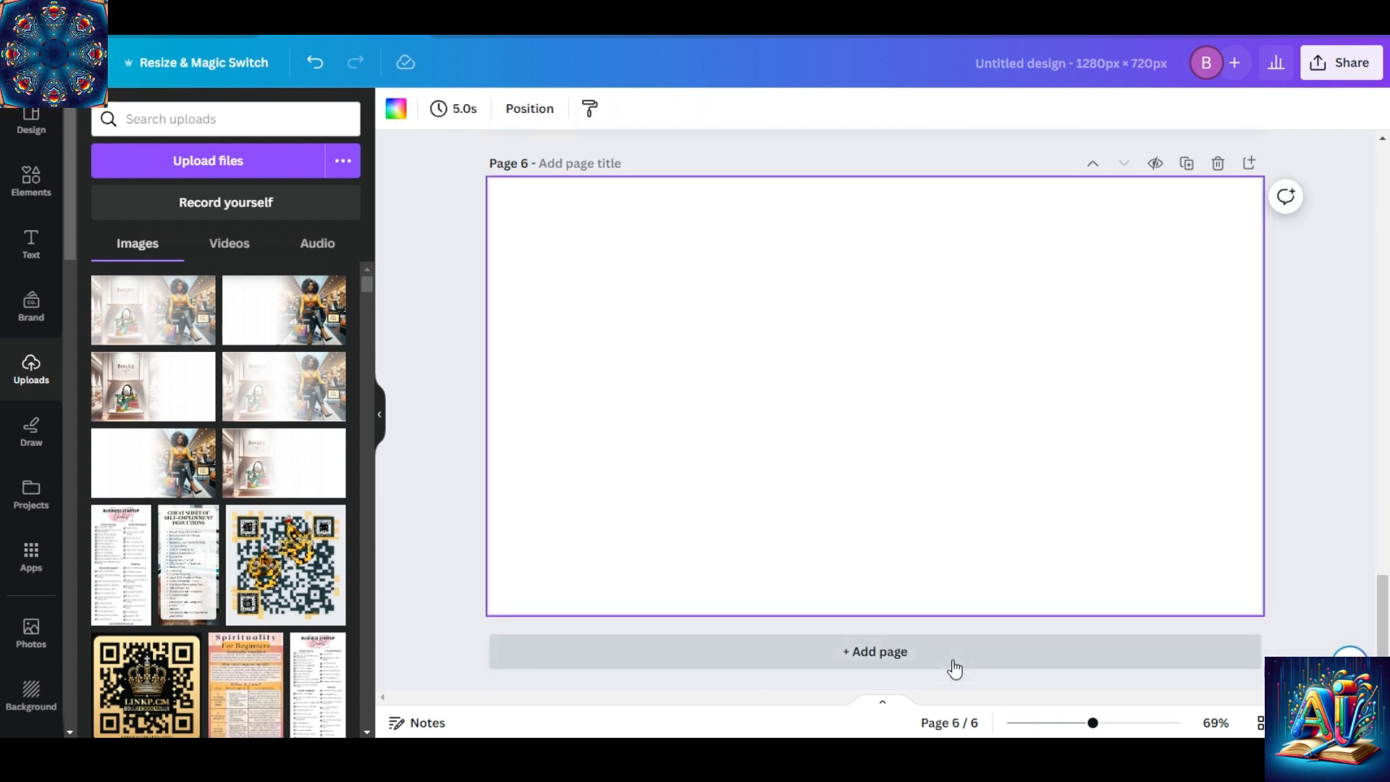
# Rerun the recent element search for fade to transparent gradient and browse all of its video results.
pyautogui.click(29, 181)
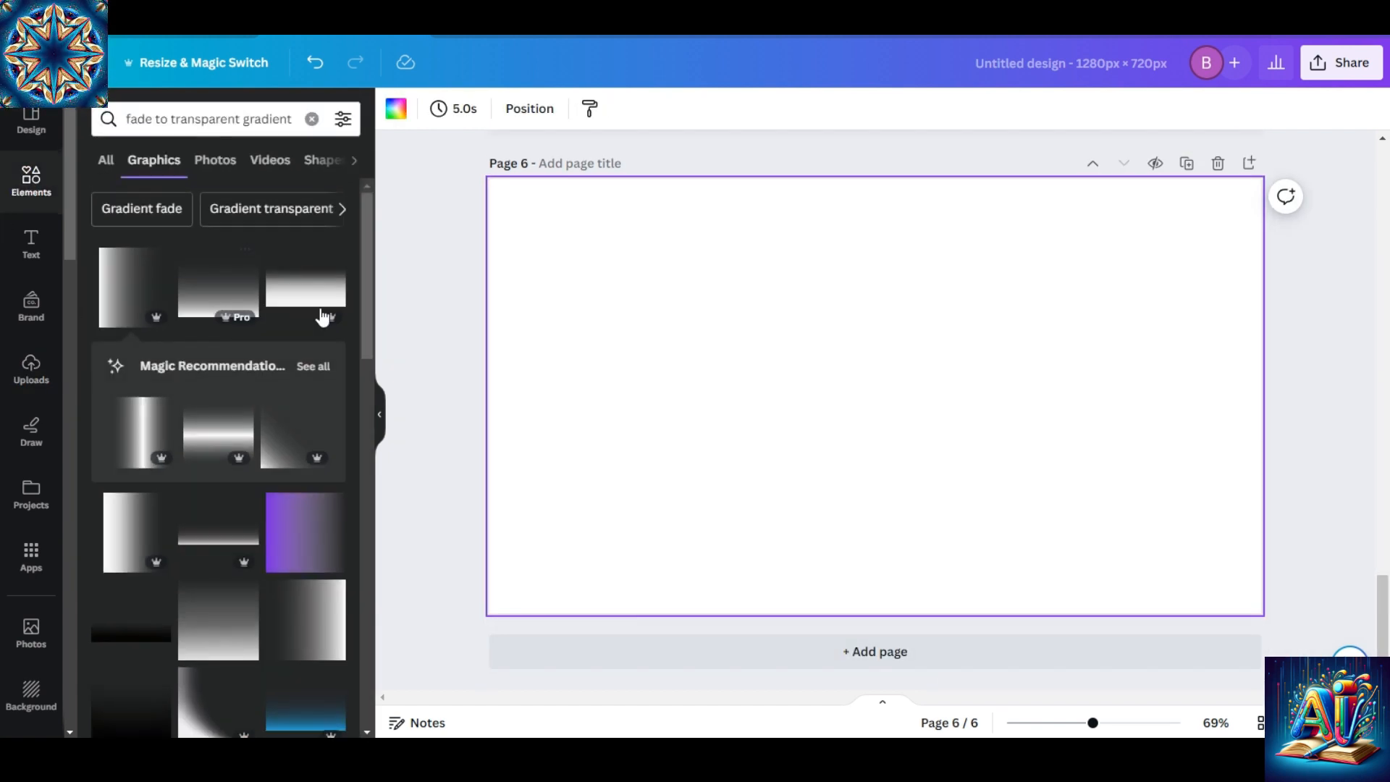
pyautogui.click(112, 160)
pyautogui.click(311, 119)
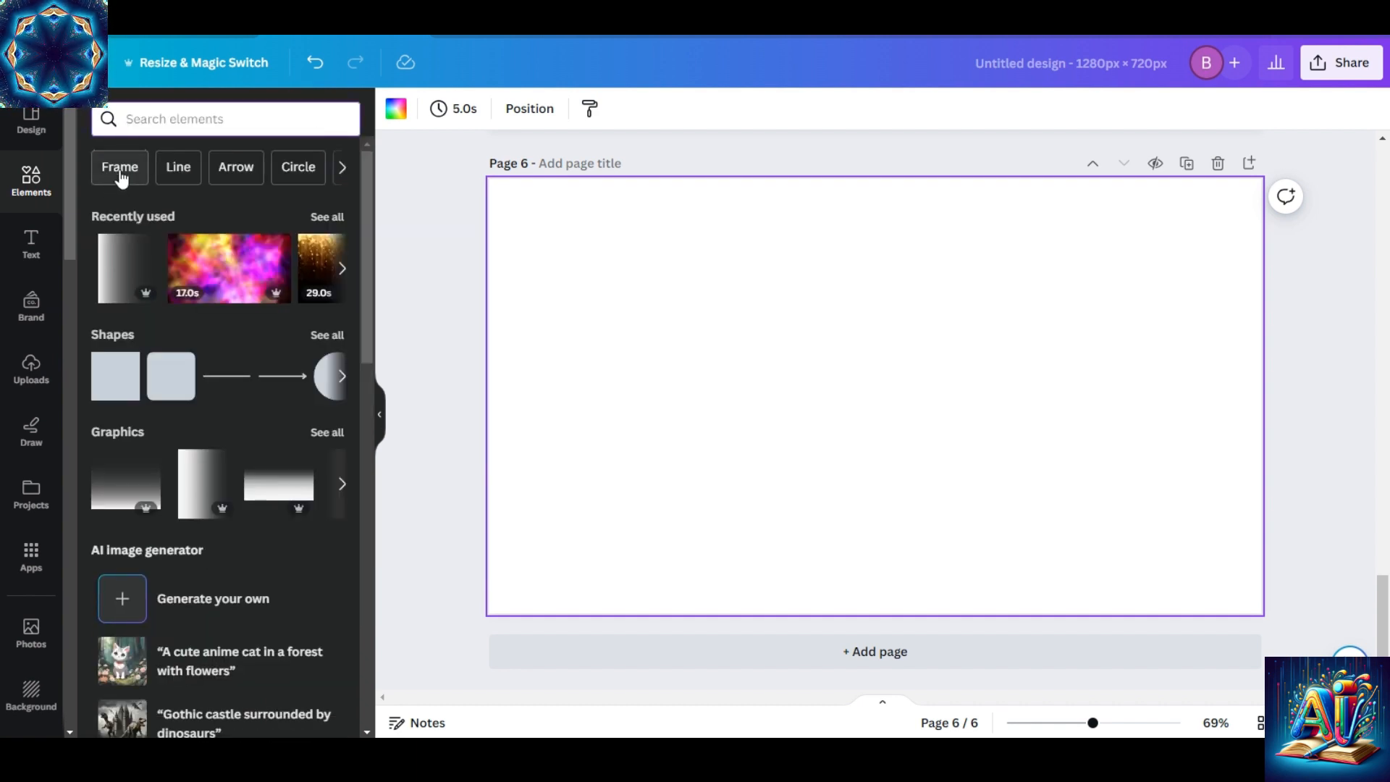
pyautogui.moveTo(368, 248); pyautogui.dragTo(351, 217)
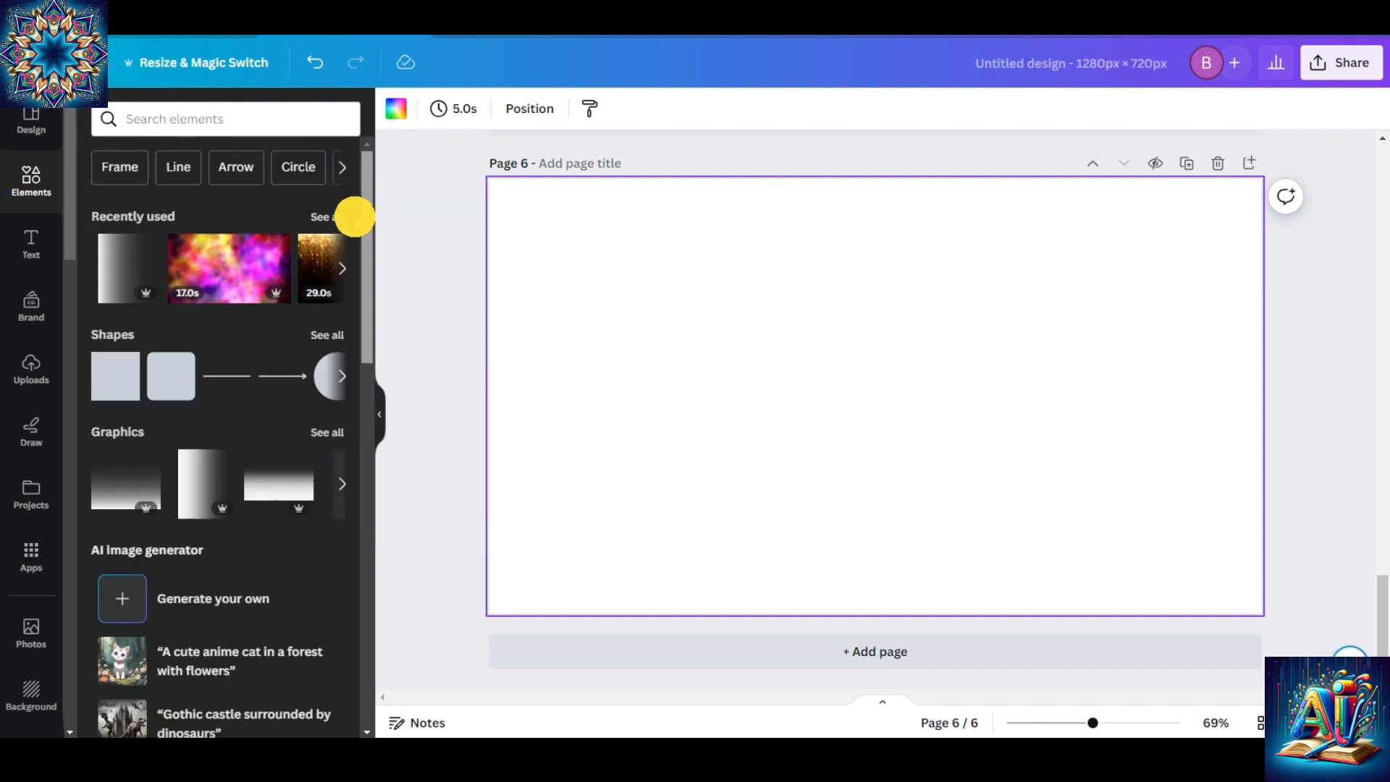
pyautogui.click(171, 118)
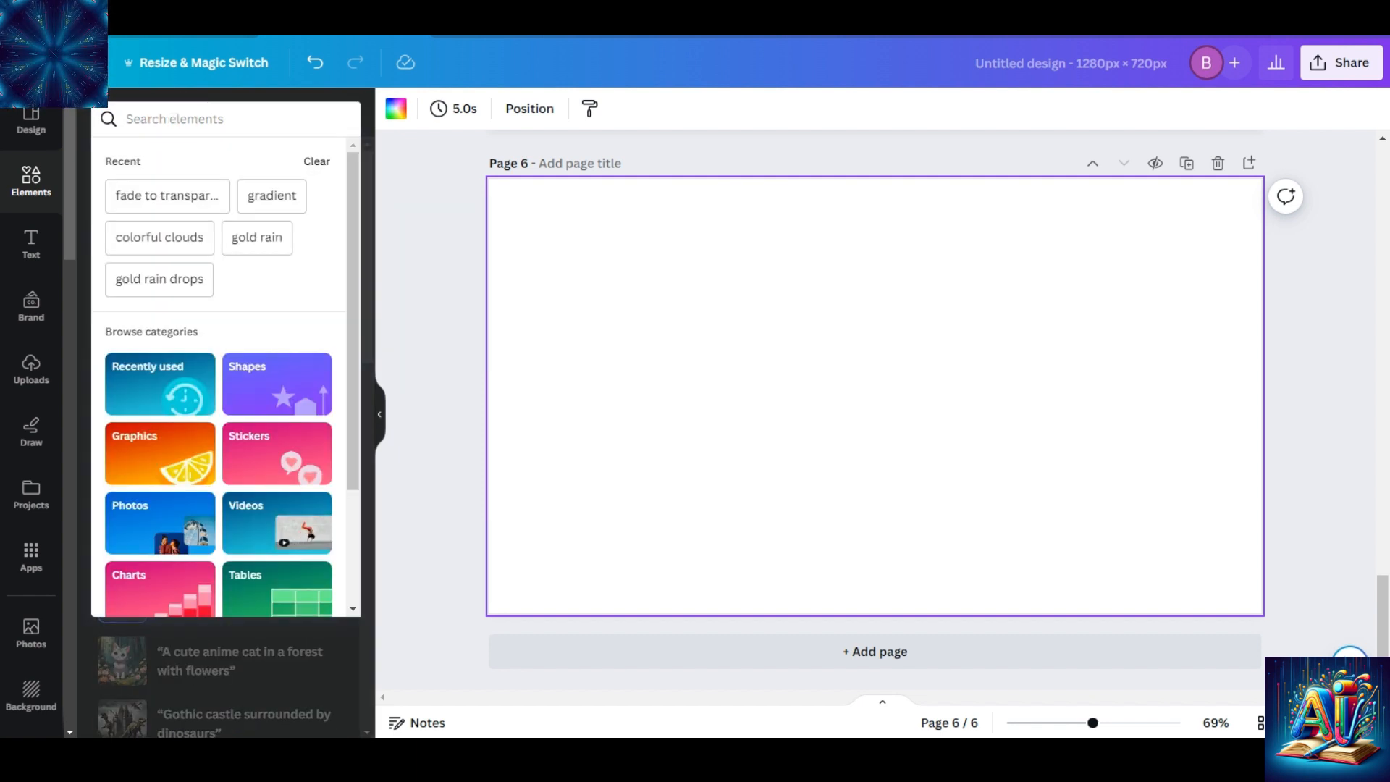
pyautogui.click(163, 197)
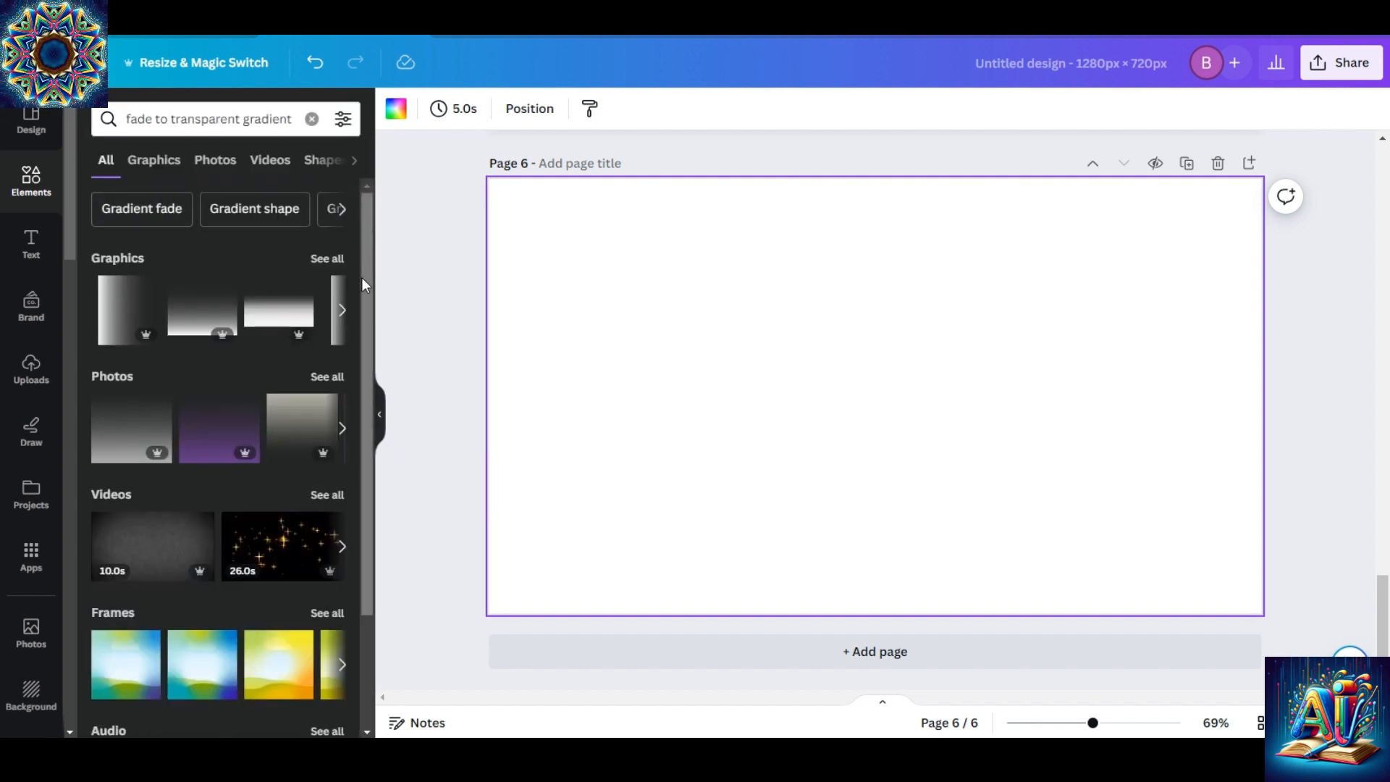
pyautogui.moveTo(364, 285); pyautogui.dragTo(366, 388)
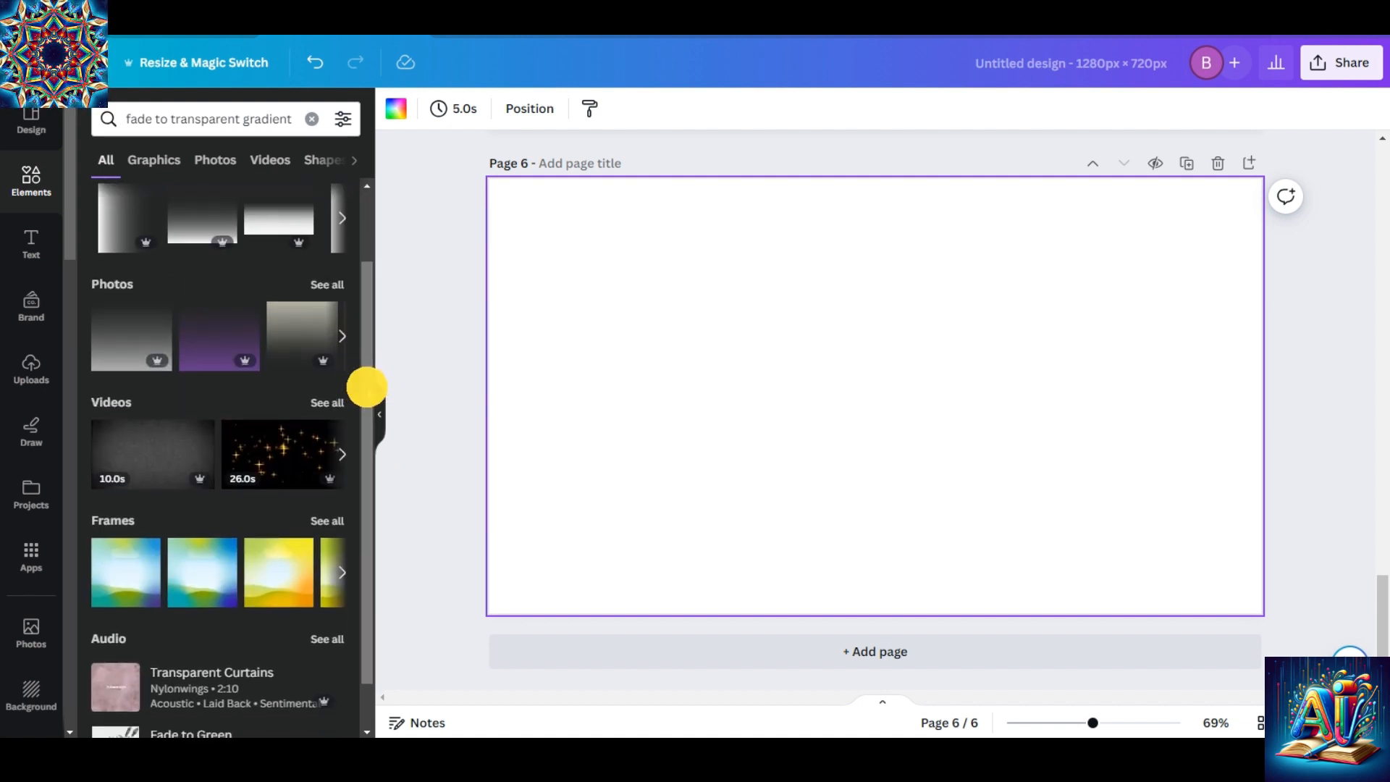
pyautogui.click(326, 404)
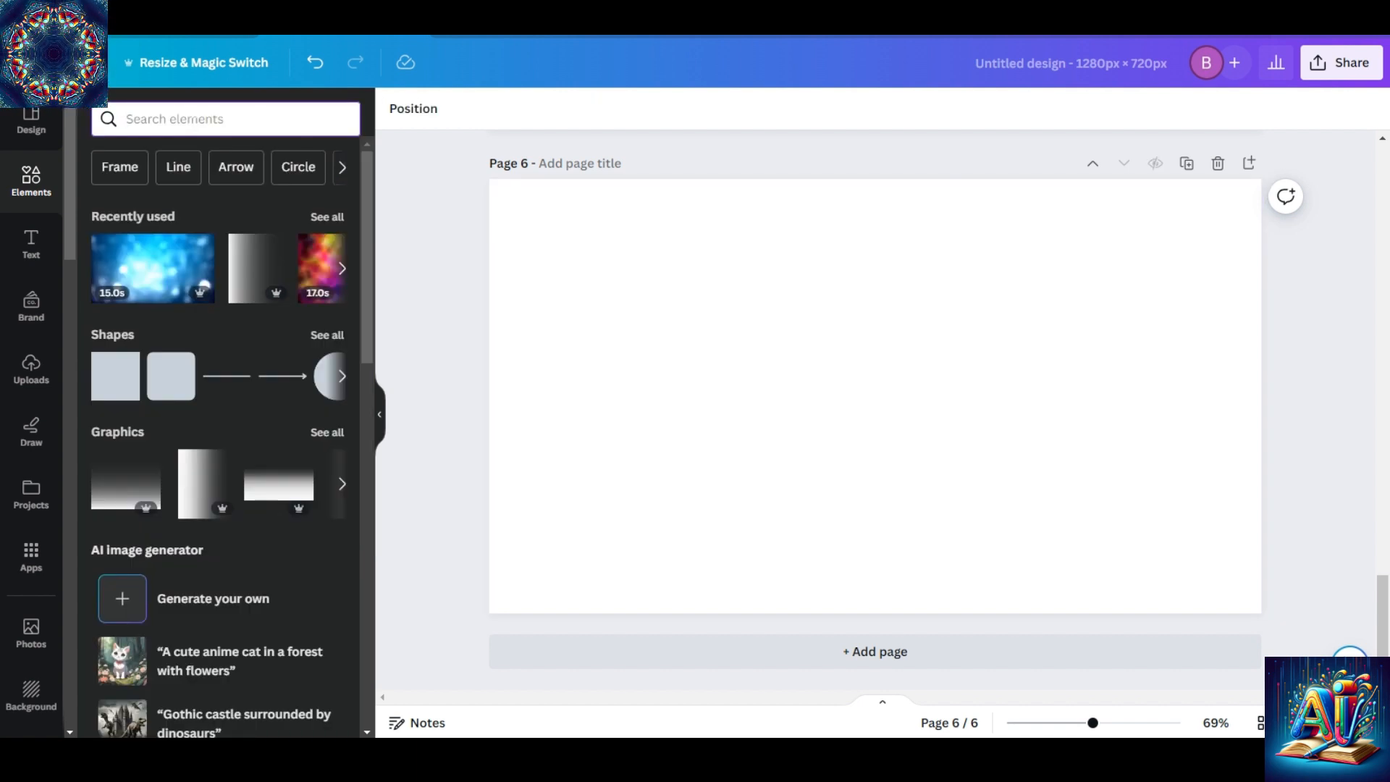
# Search the elements for BUBBLES FLOATING and insert the 28-second video of pink and blue bubbles on page 6.
pyautogui.write('BUBBLES')
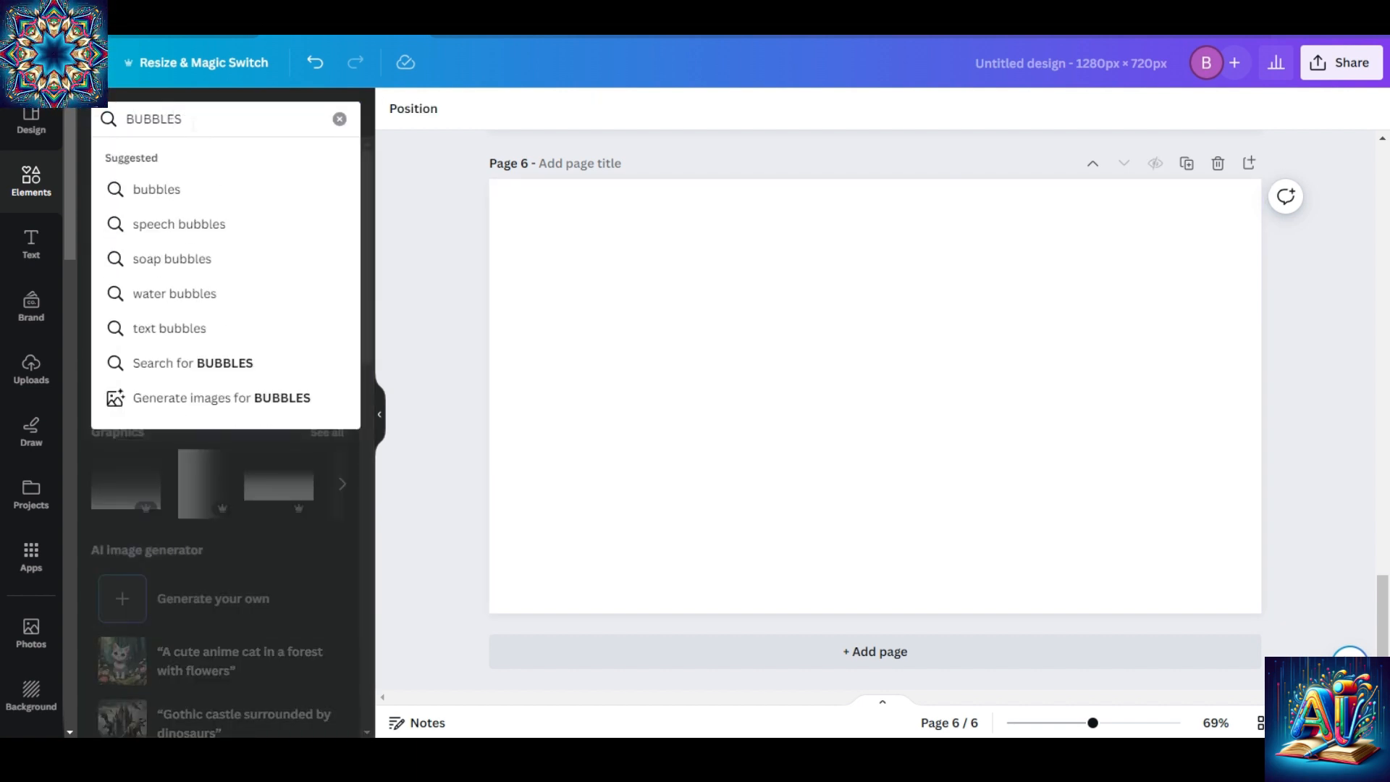
pyautogui.write(' FLOATING')
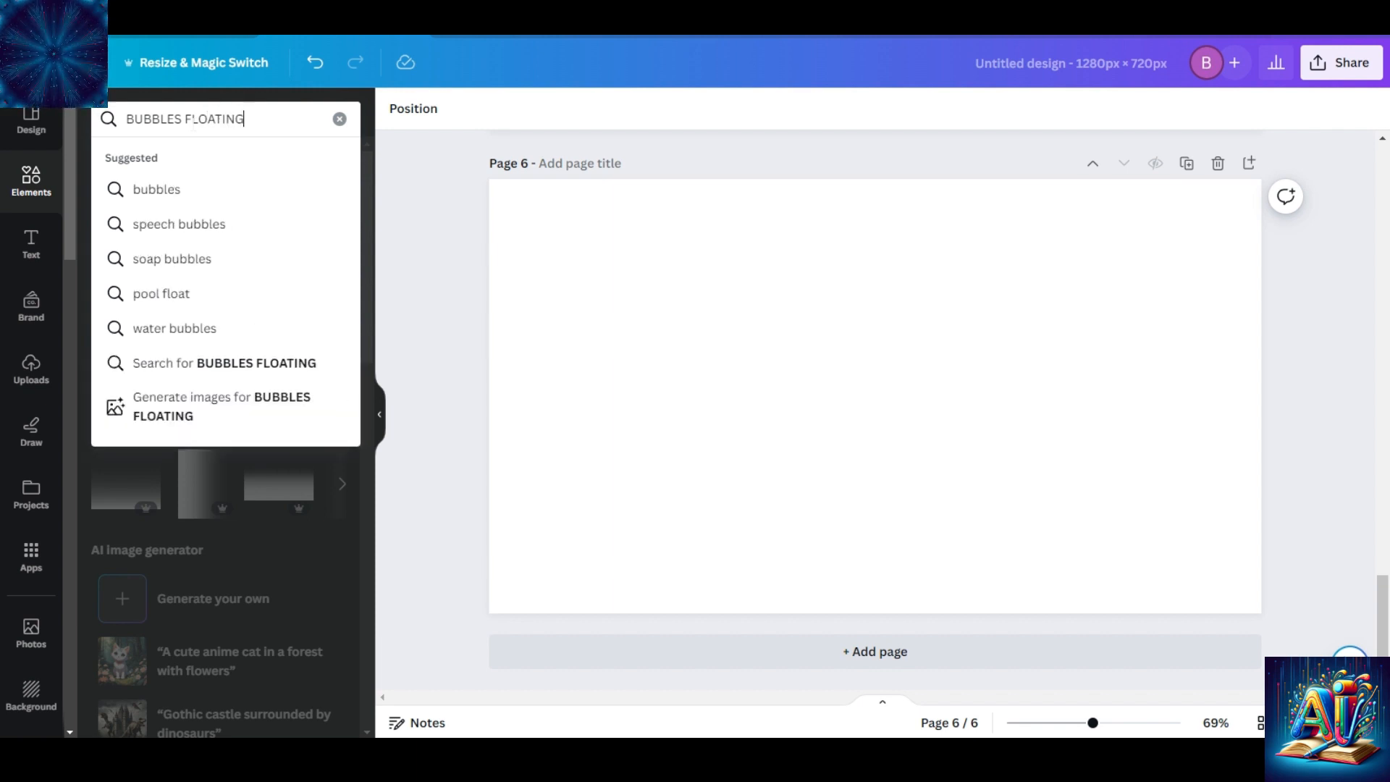
pyautogui.press('Return')
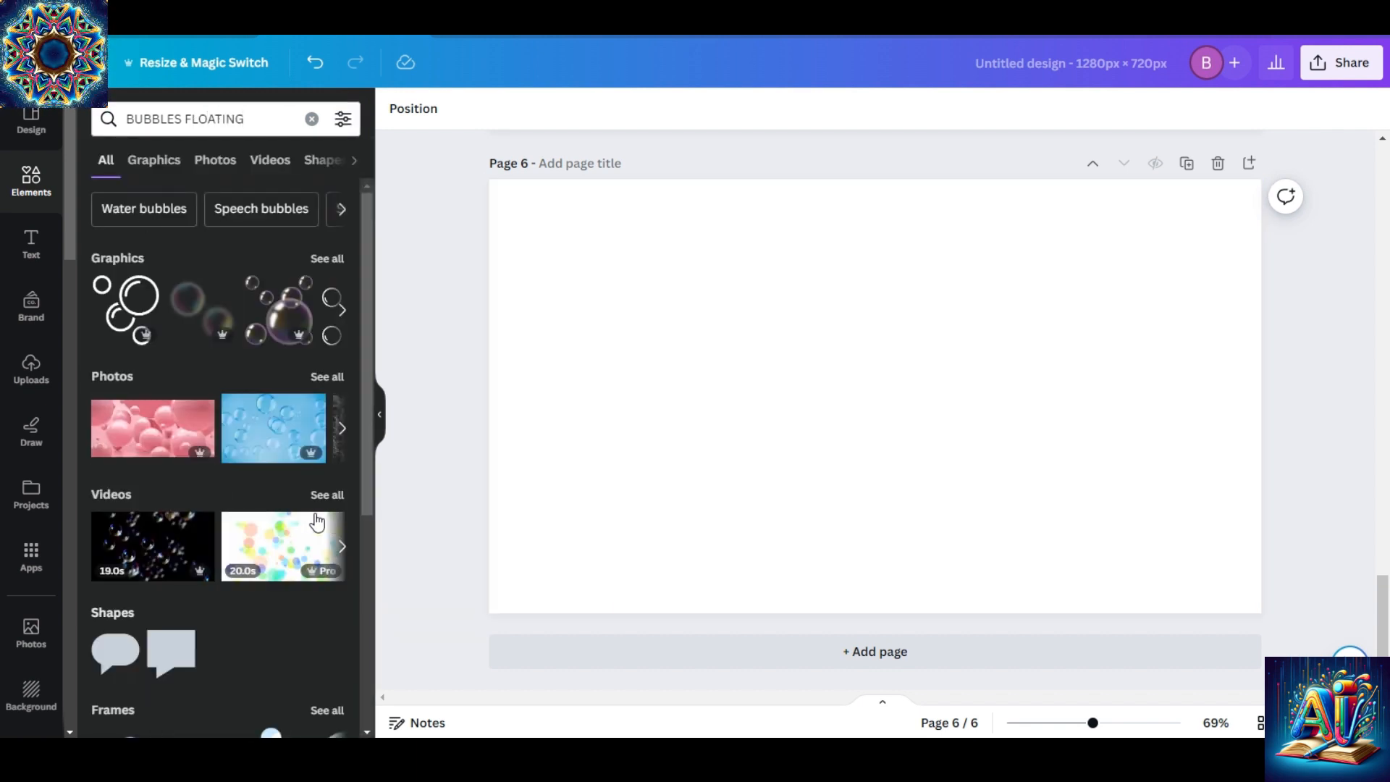
pyautogui.click(317, 499)
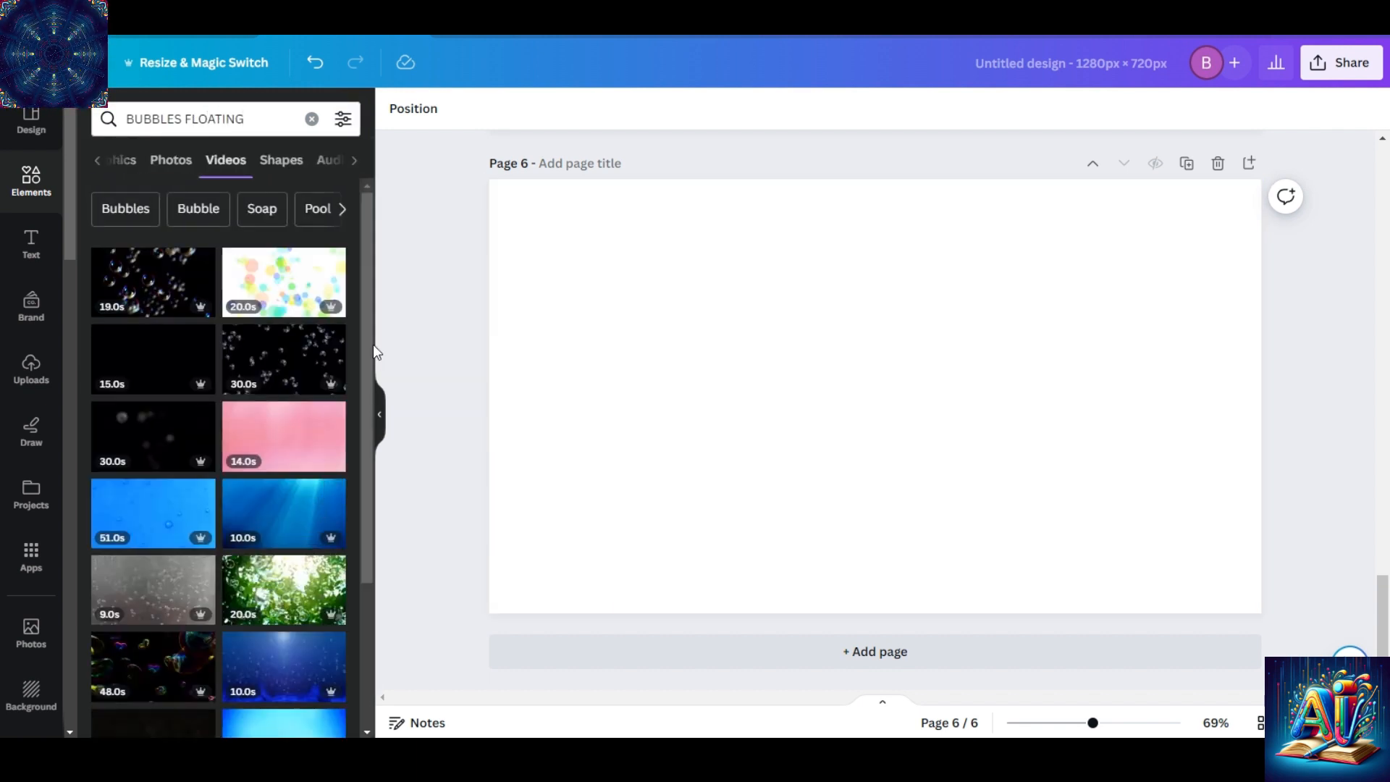
pyautogui.scroll(-2, 364, 325)
pyautogui.scroll(2, 344, 372)
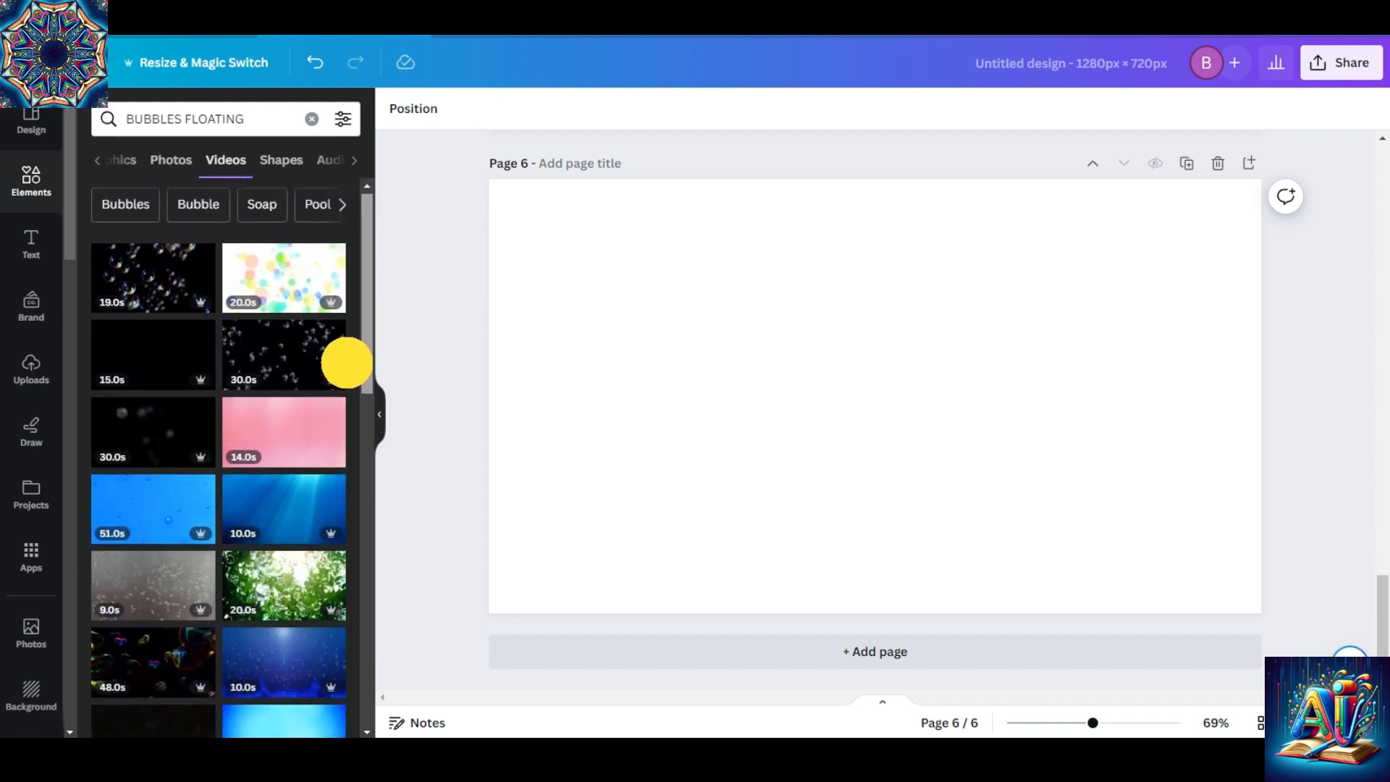
pyautogui.moveTo(347, 367)
pyautogui.mouseDown()
pyautogui.moveTo(347, 527)
pyautogui.moveTo(357, 386)
pyautogui.mouseUp()
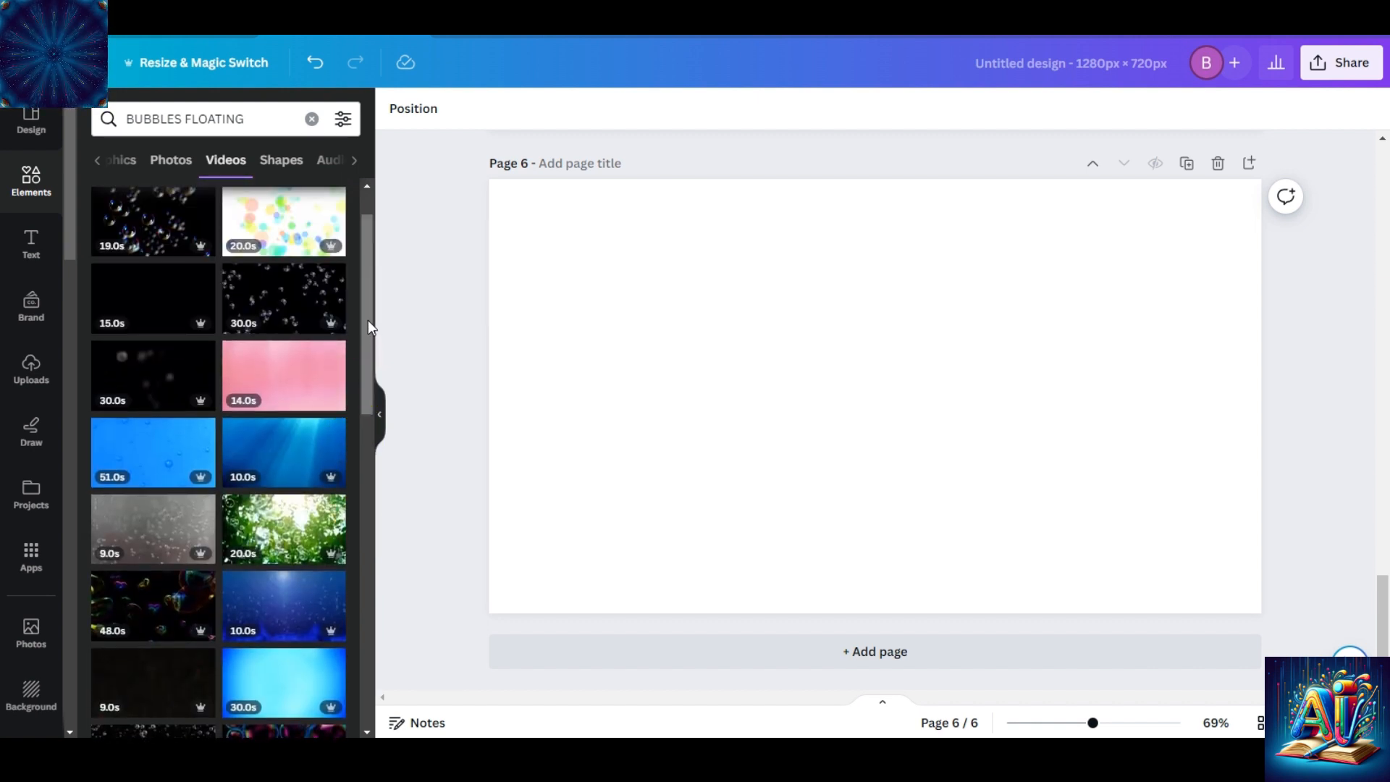
pyautogui.moveTo(368, 320); pyautogui.dragTo(360, 460)
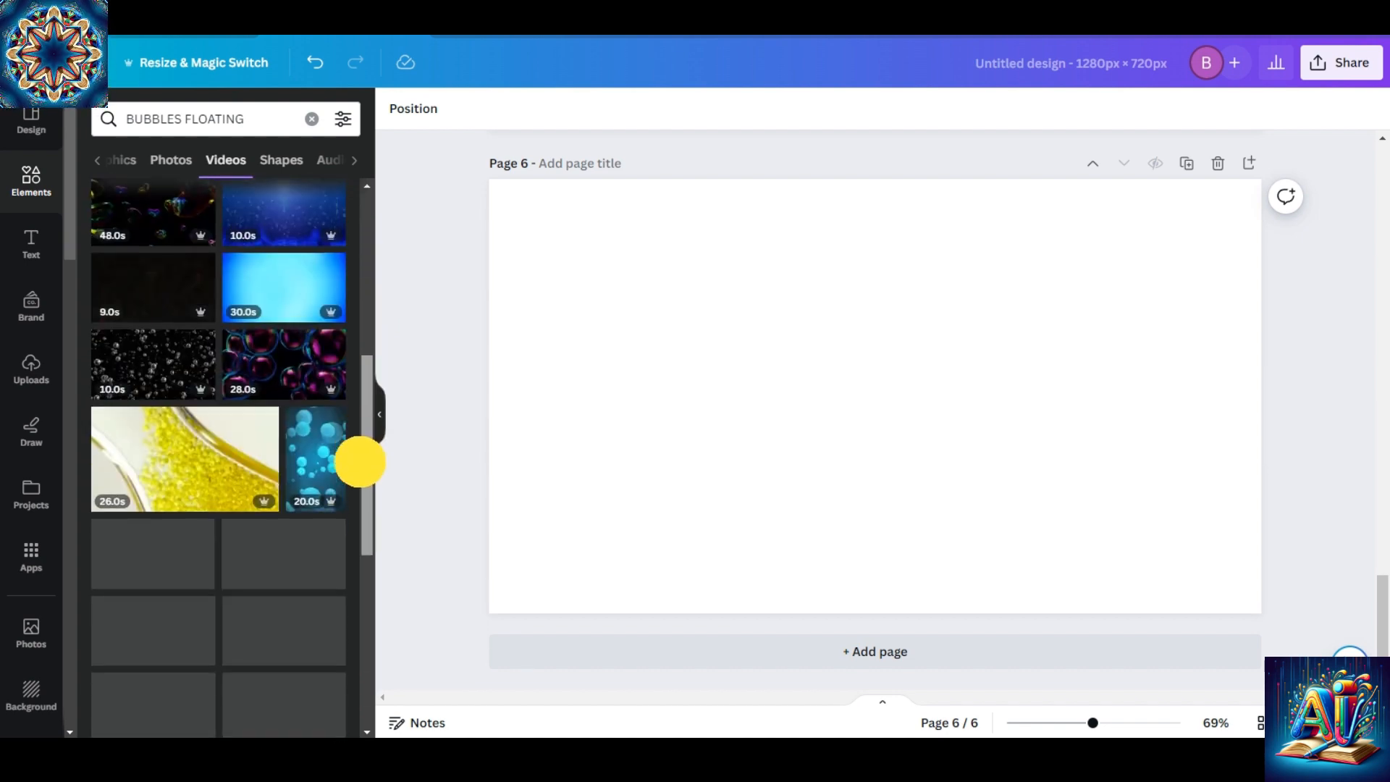
pyautogui.click(264, 355)
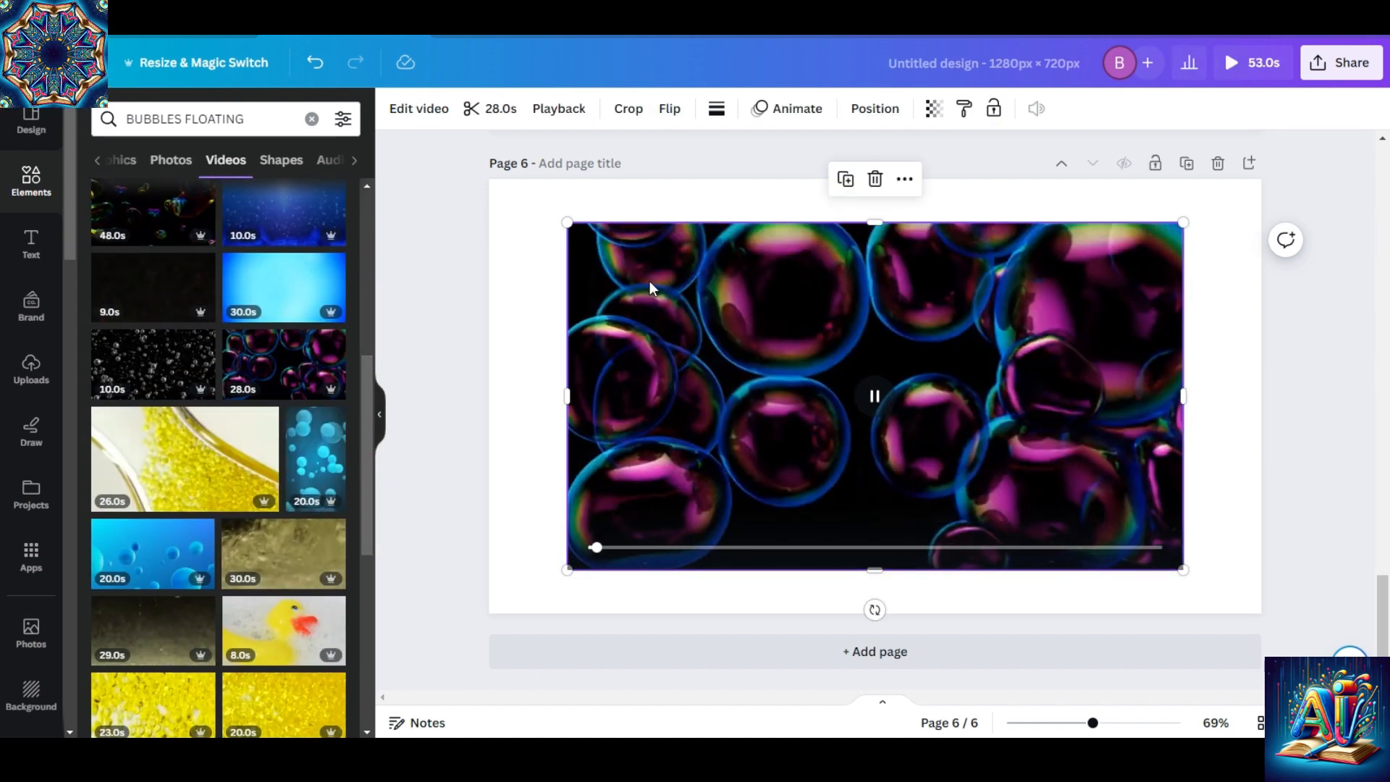
# Align the bubbles video with the page's upper-left corner, enlarge it to fill page 6, and pause its playback.
pyautogui.moveTo(668, 301); pyautogui.dragTo(590, 257)
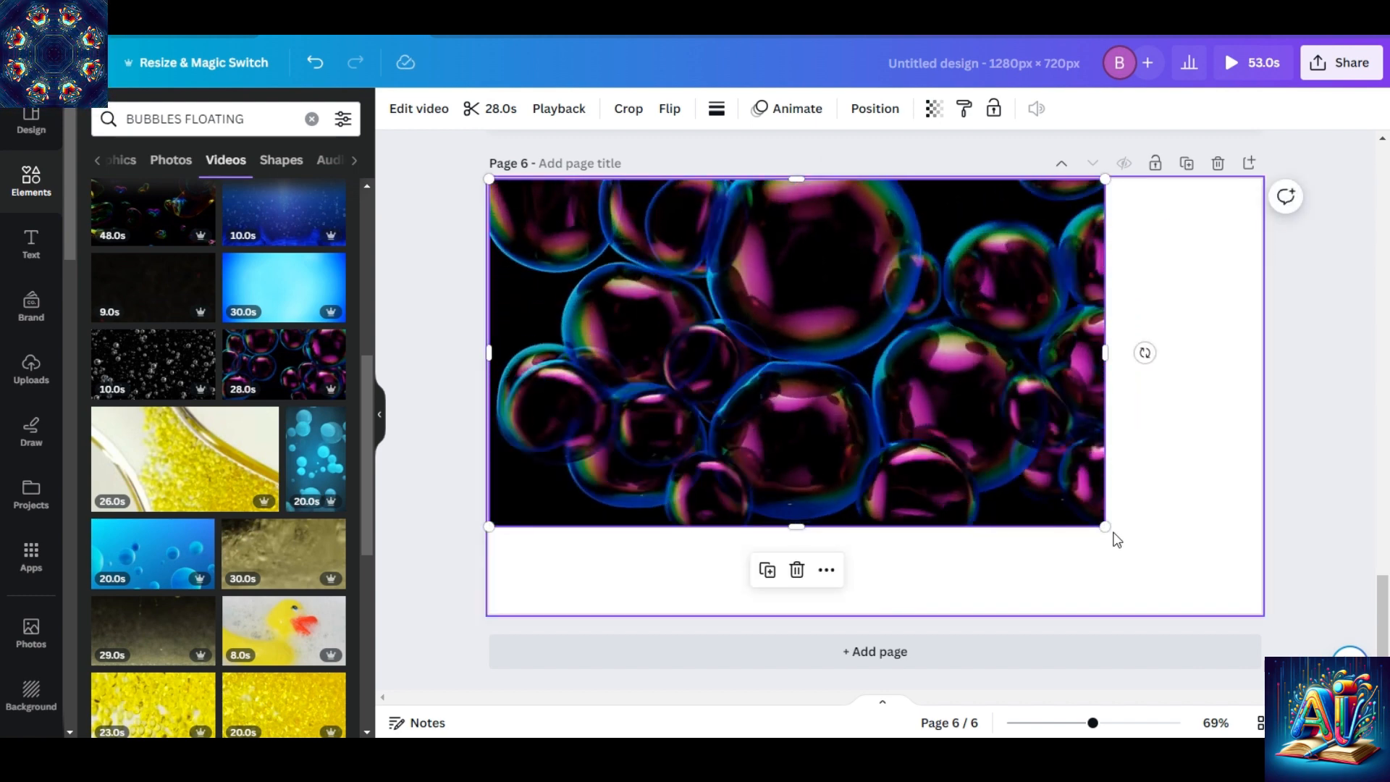
pyautogui.moveTo(1103, 527); pyautogui.dragTo(538, 515)
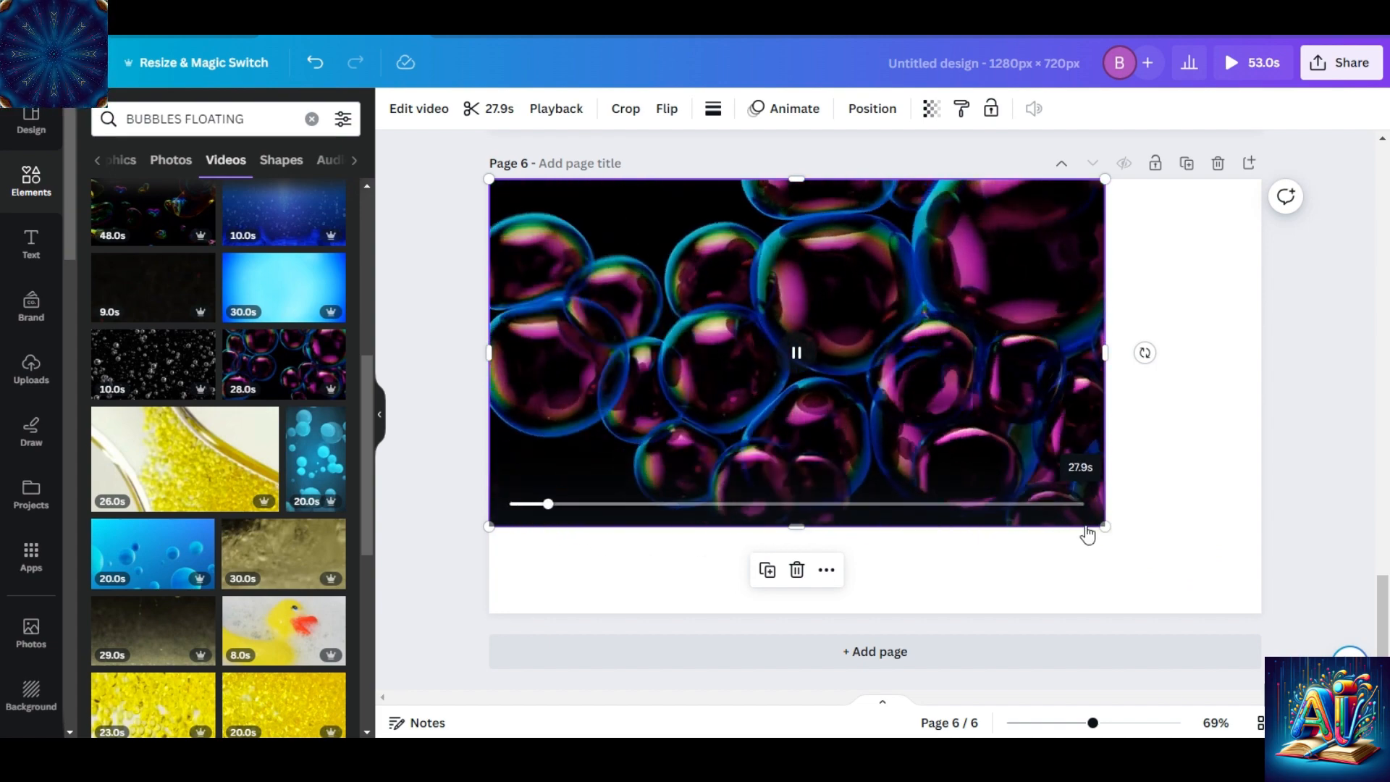
pyautogui.moveTo(1105, 526); pyautogui.dragTo(1274, 611)
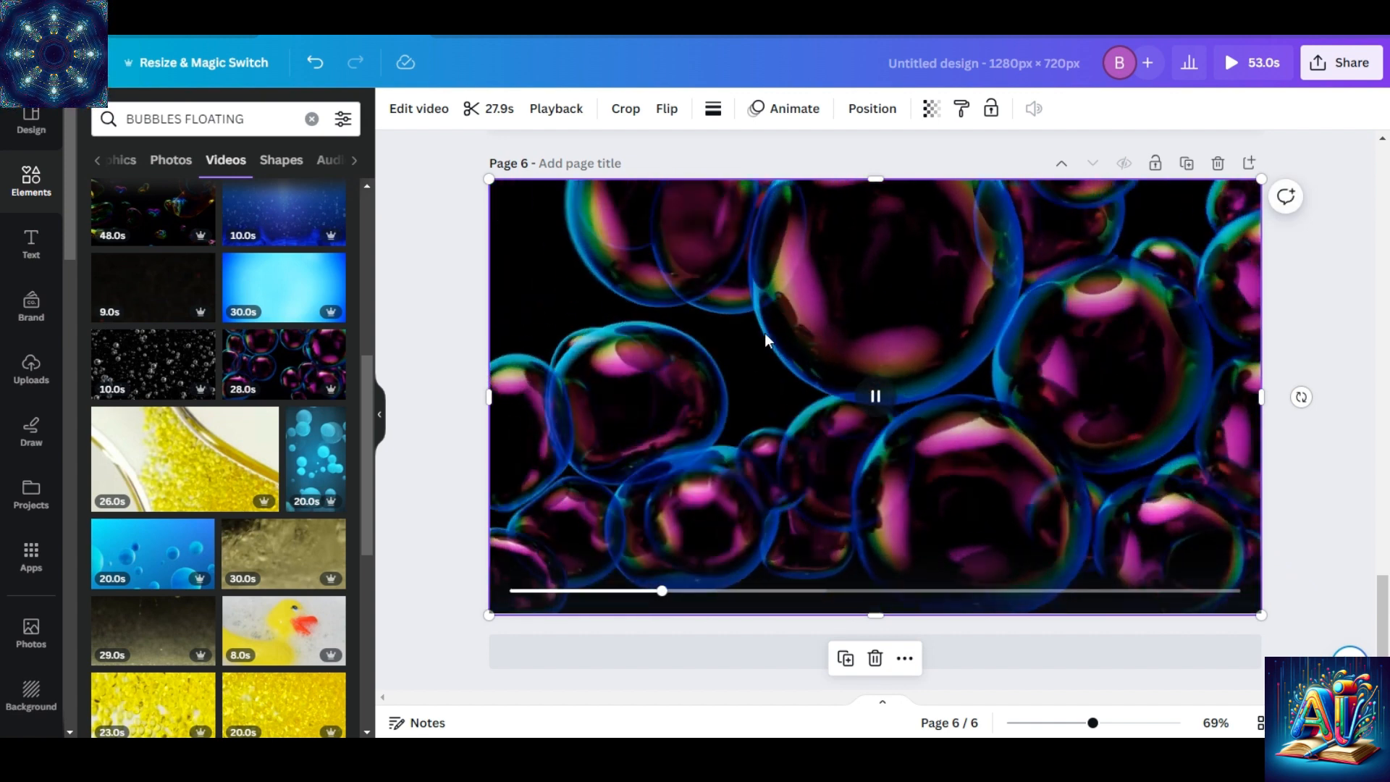
pyautogui.click(876, 395)
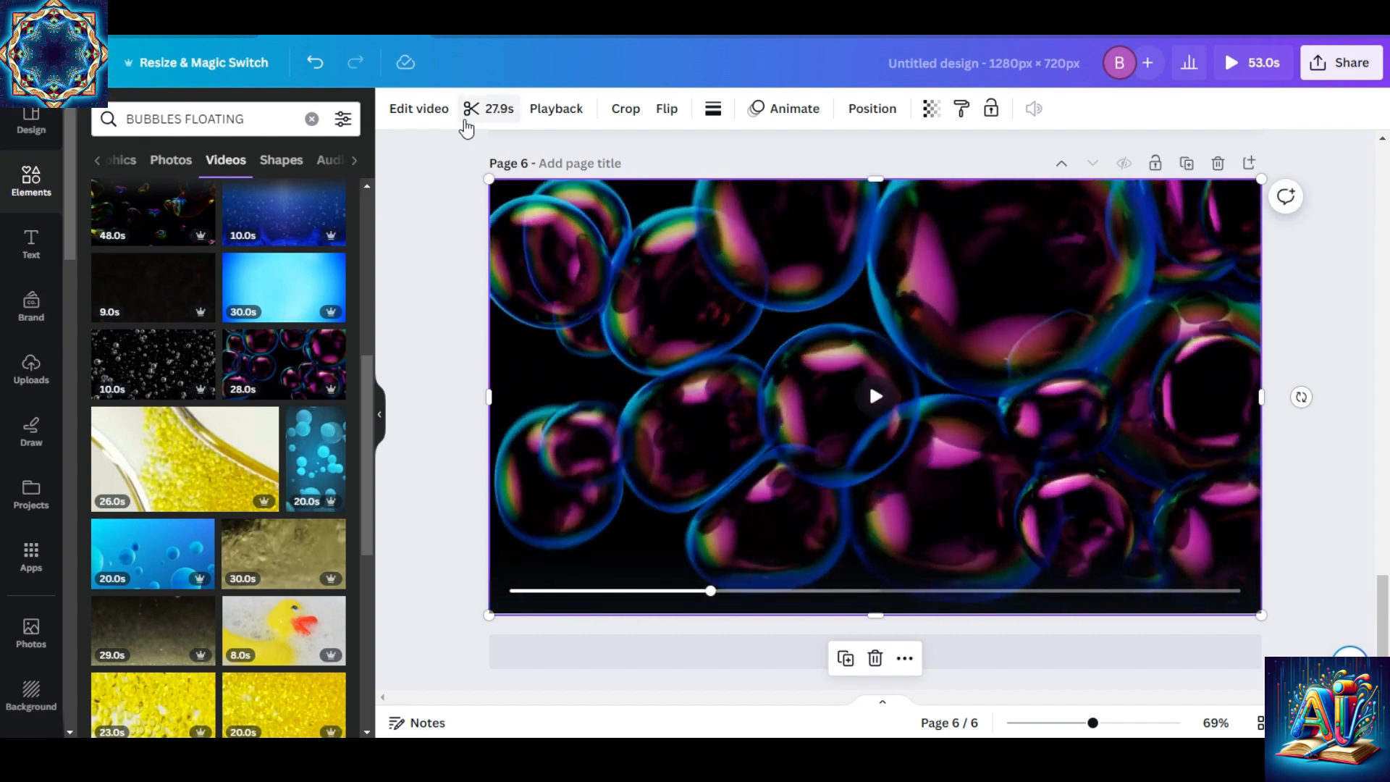
# Trim the end of the bubbles video to a length of 15.0 s and pause it.
pyautogui.click(495, 112)
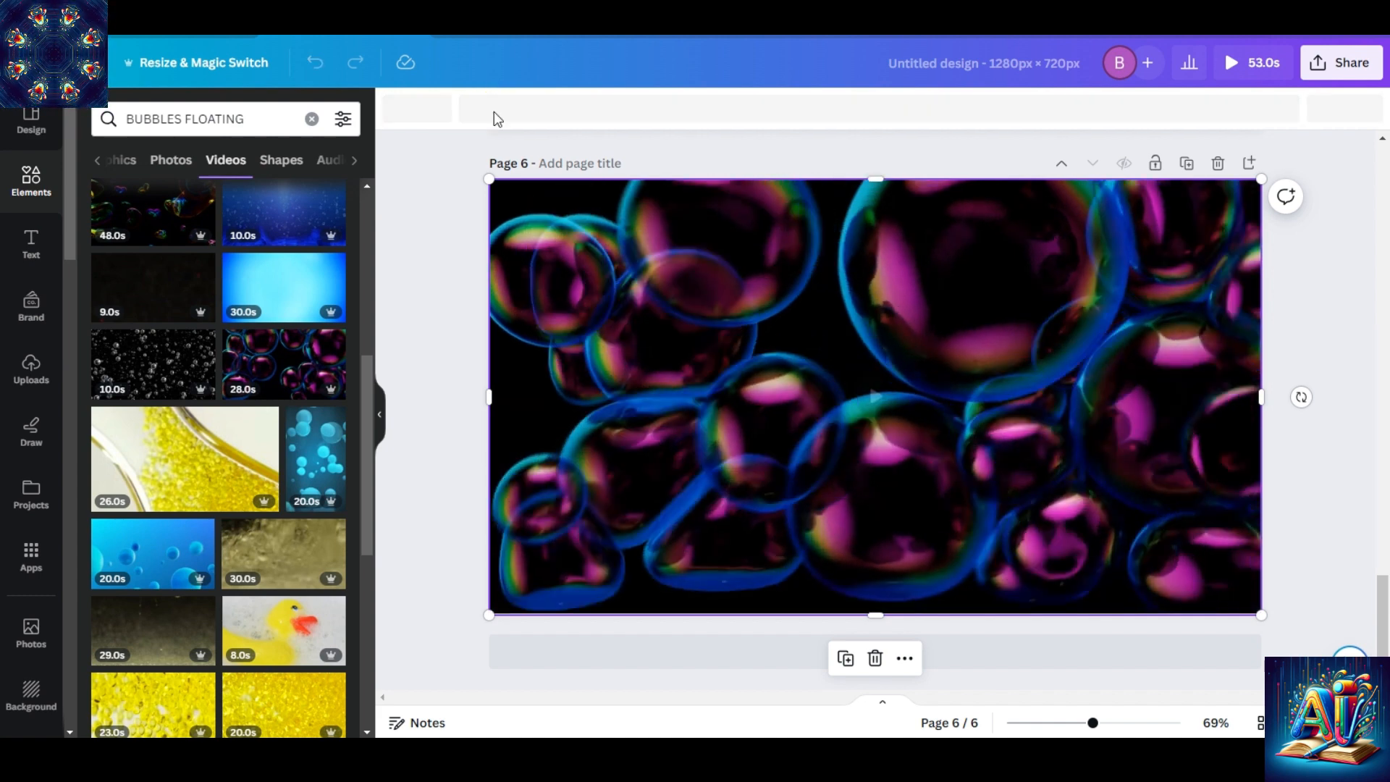
pyautogui.click(1261, 116)
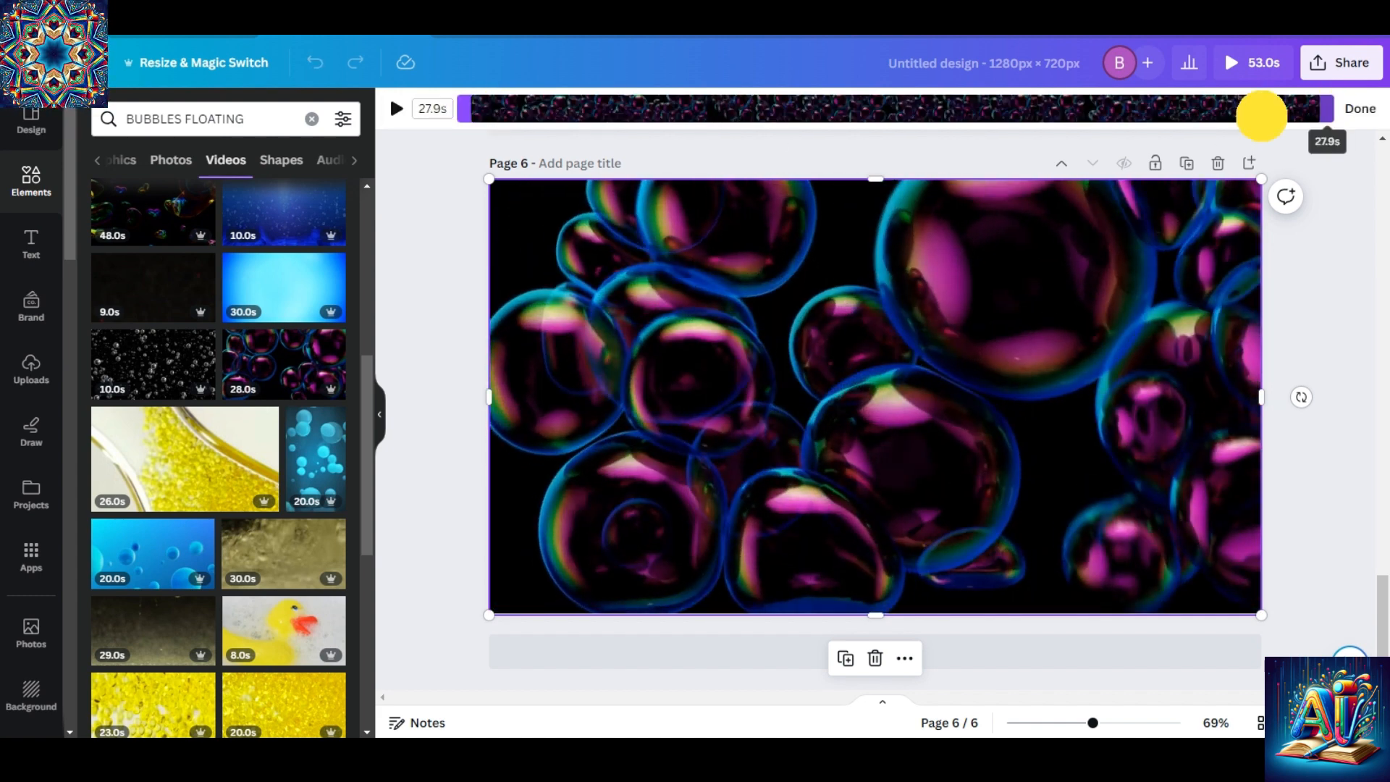
pyautogui.moveTo(1262, 116); pyautogui.dragTo(936, 123)
pyautogui.moveTo(930, 124); pyautogui.dragTo(934, 125)
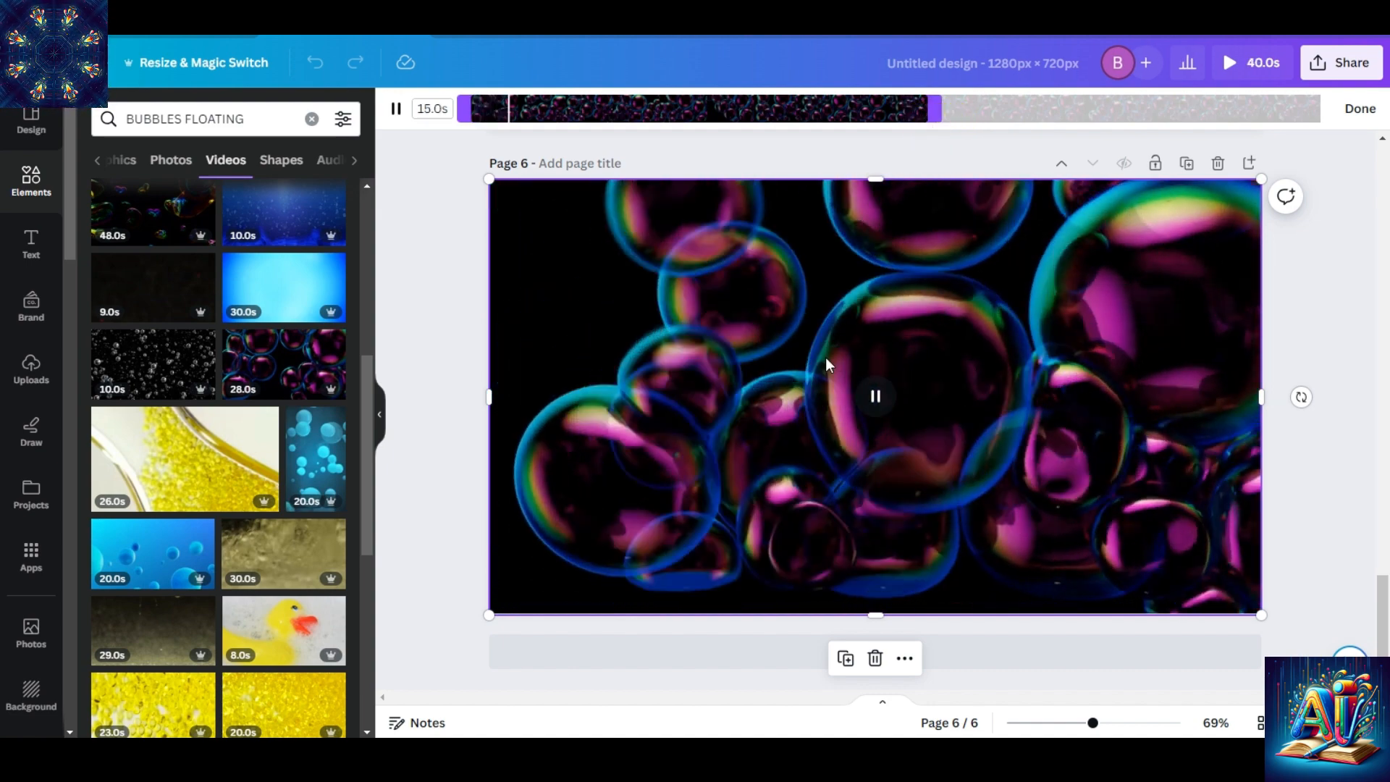
pyautogui.click(878, 398)
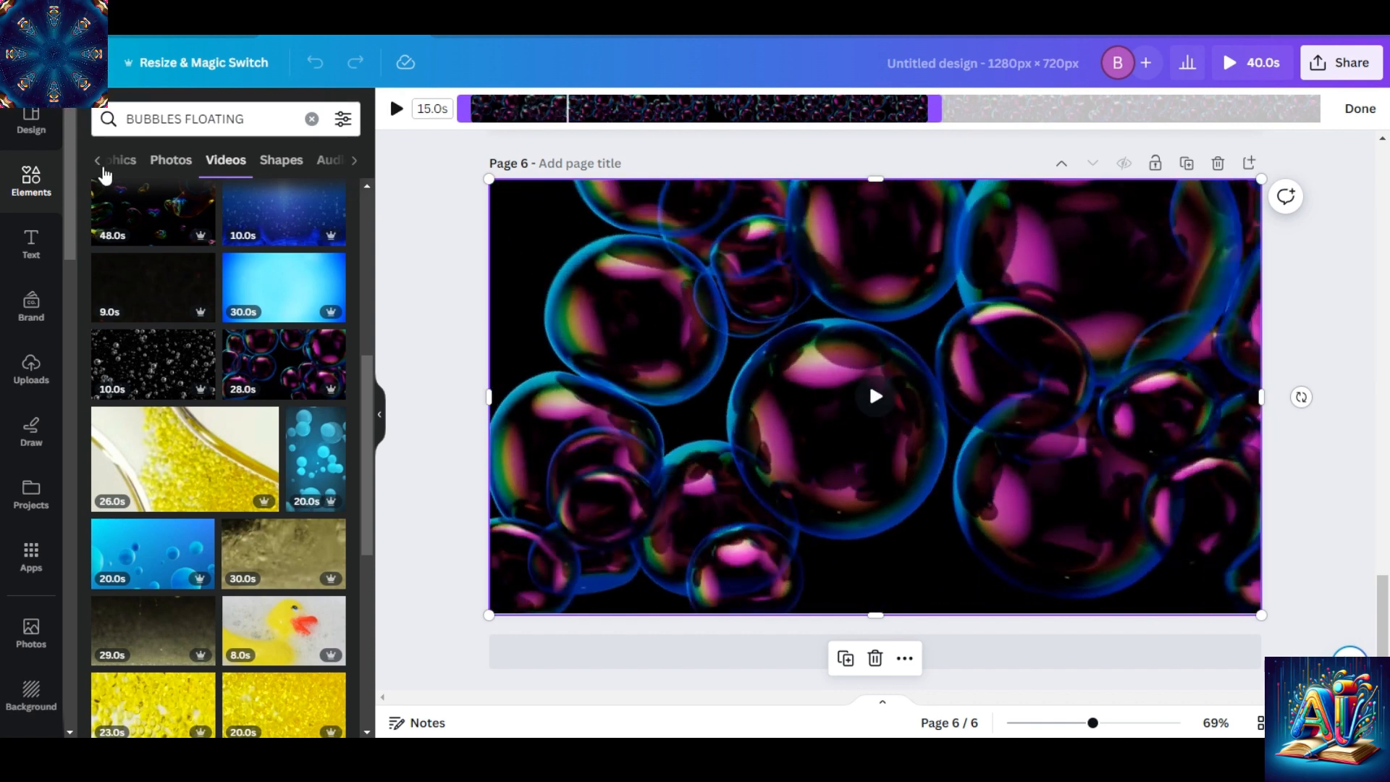
# Add the white fade gradient, rotate it 180 degrees, and fit it to the full page height along page 6's right edge.
pyautogui.click(97, 161)
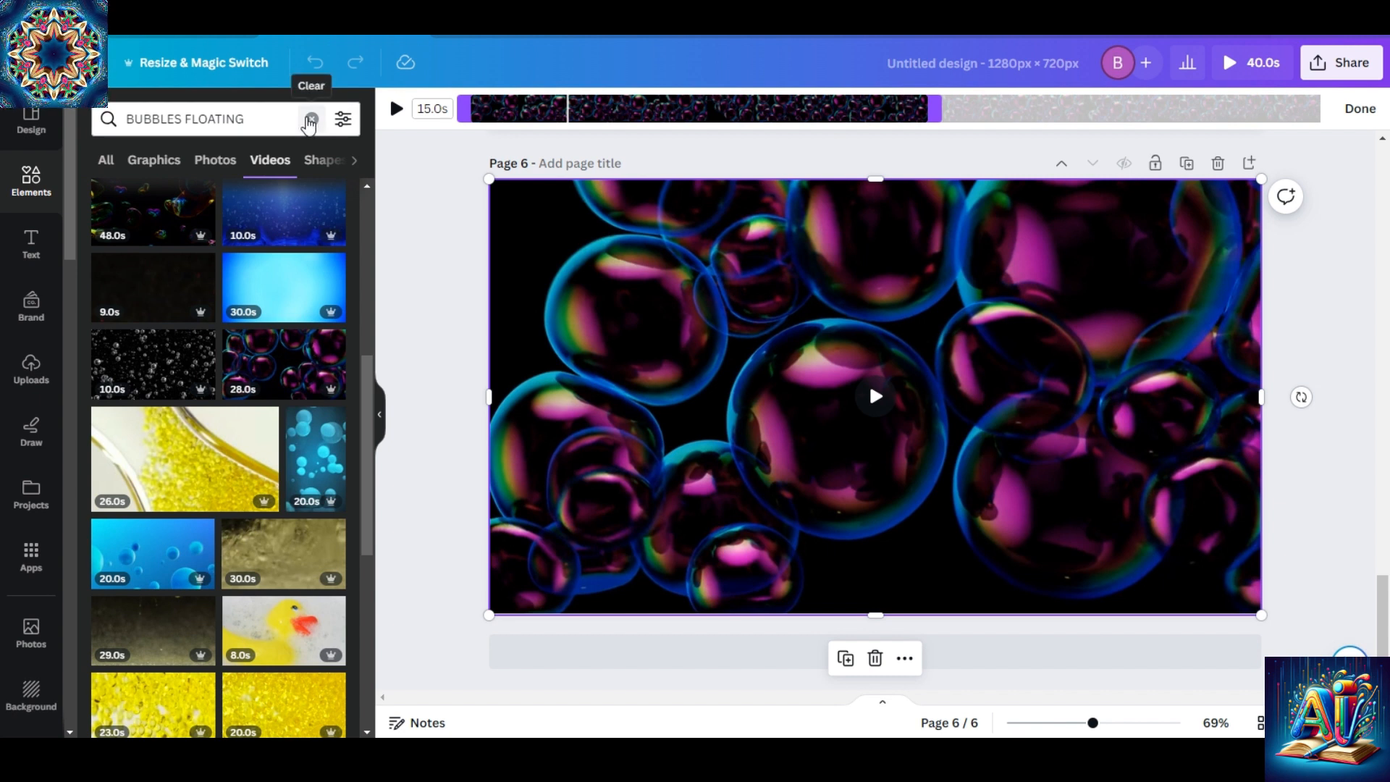
pyautogui.click(311, 119)
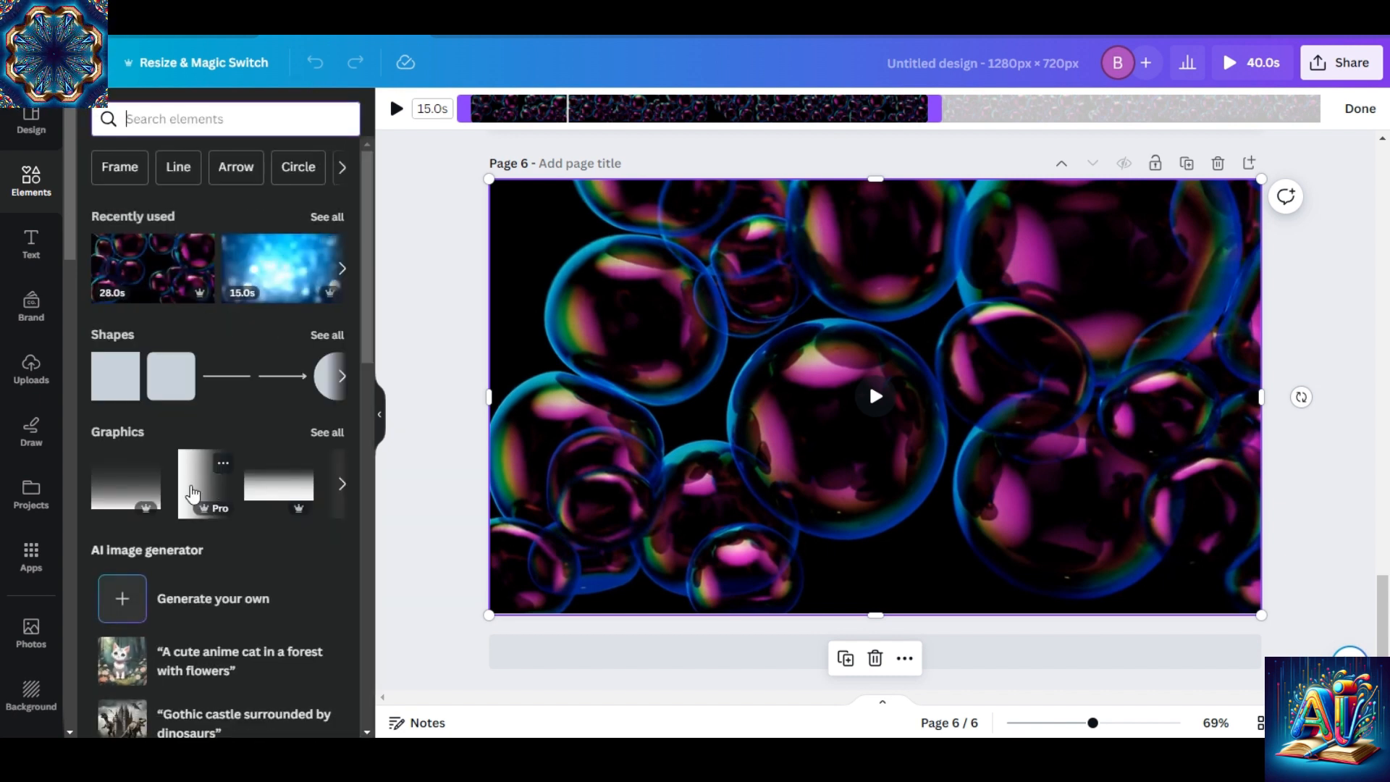
pyautogui.click(192, 495)
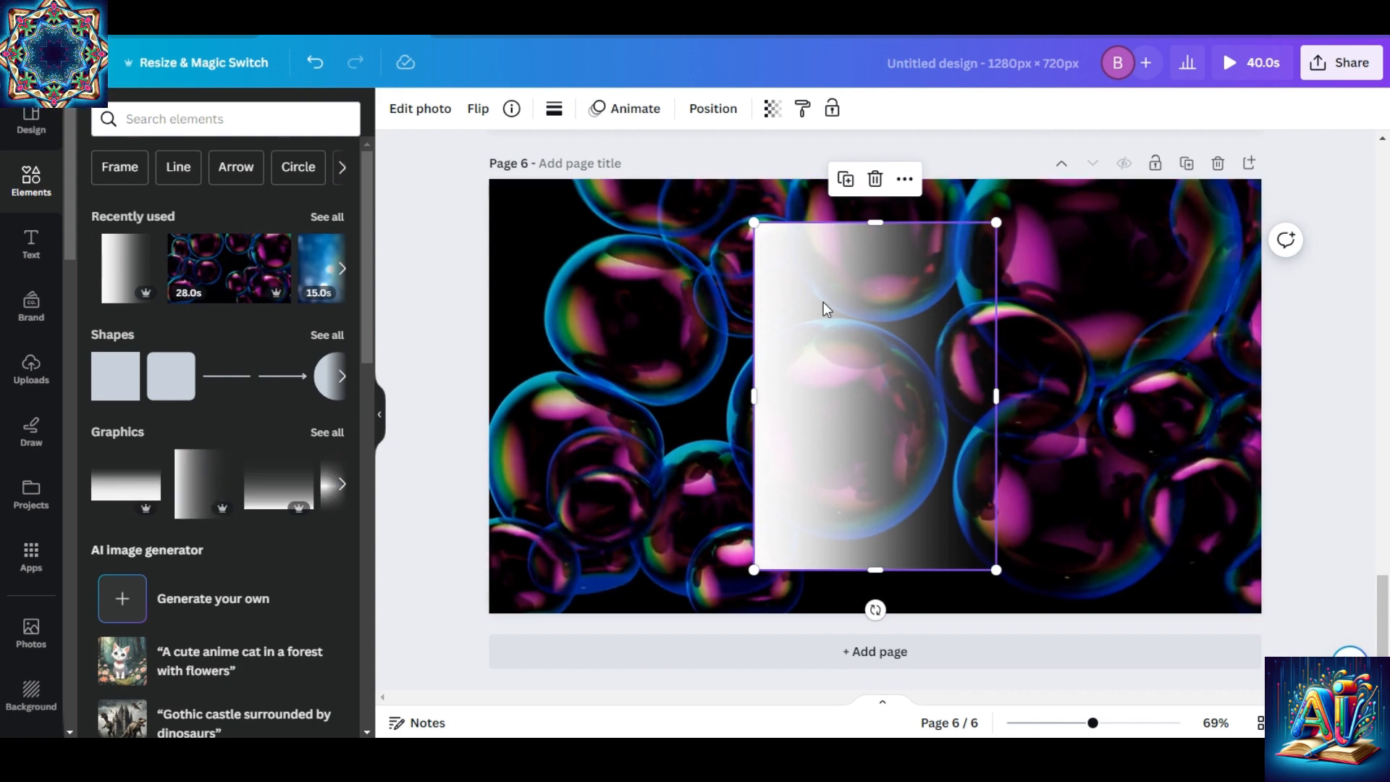
pyautogui.moveTo(823, 310); pyautogui.dragTo(763, 298)
pyautogui.moveTo(807, 588); pyautogui.dragTo(812, 199)
pyautogui.moveTo(834, 372); pyautogui.dragTo(1159, 354)
pyautogui.moveTo(1019, 528); pyautogui.dragTo(955, 607)
# Place overlapping copies of the white fade strip over the right part of the bubbles video to strengthen the fade.
pyautogui.press('alt')
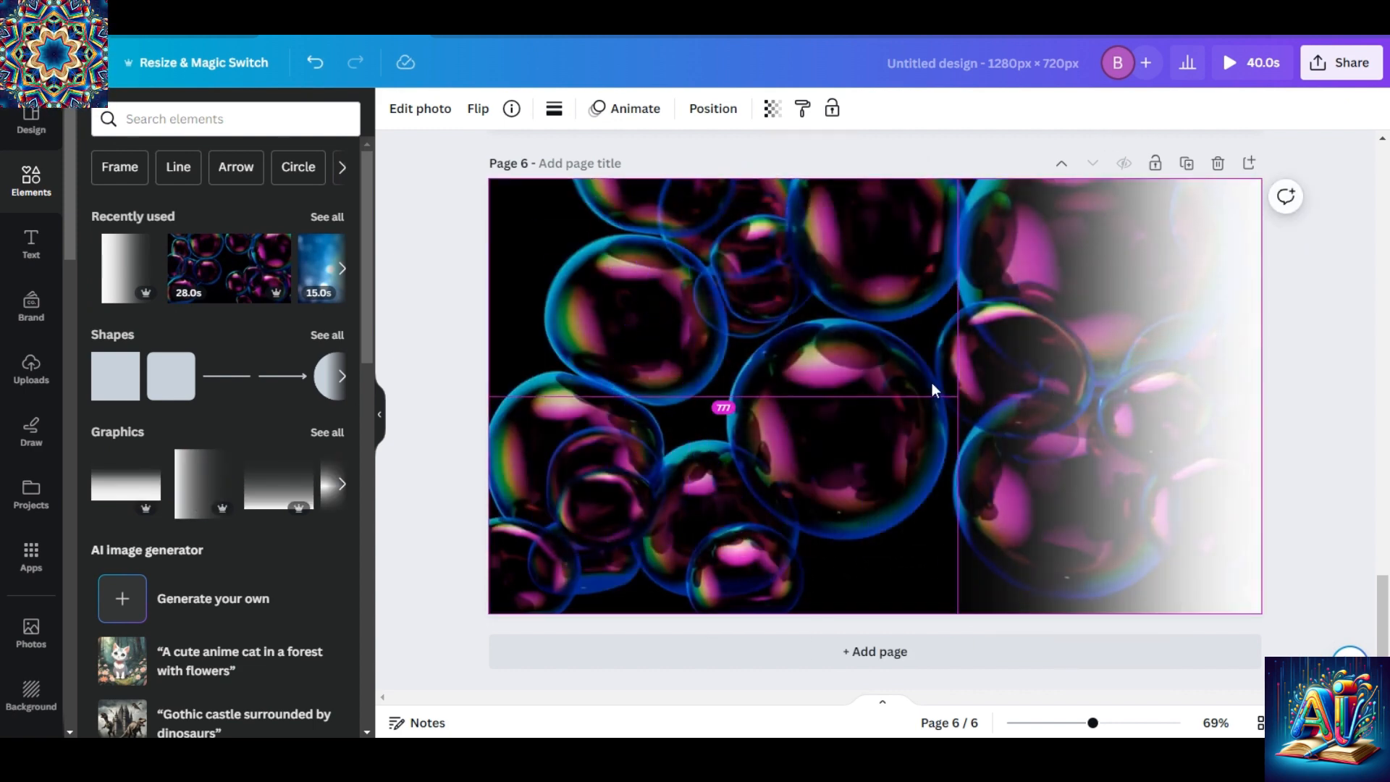
pyautogui.moveTo(1065, 405); pyautogui.dragTo(953, 389)
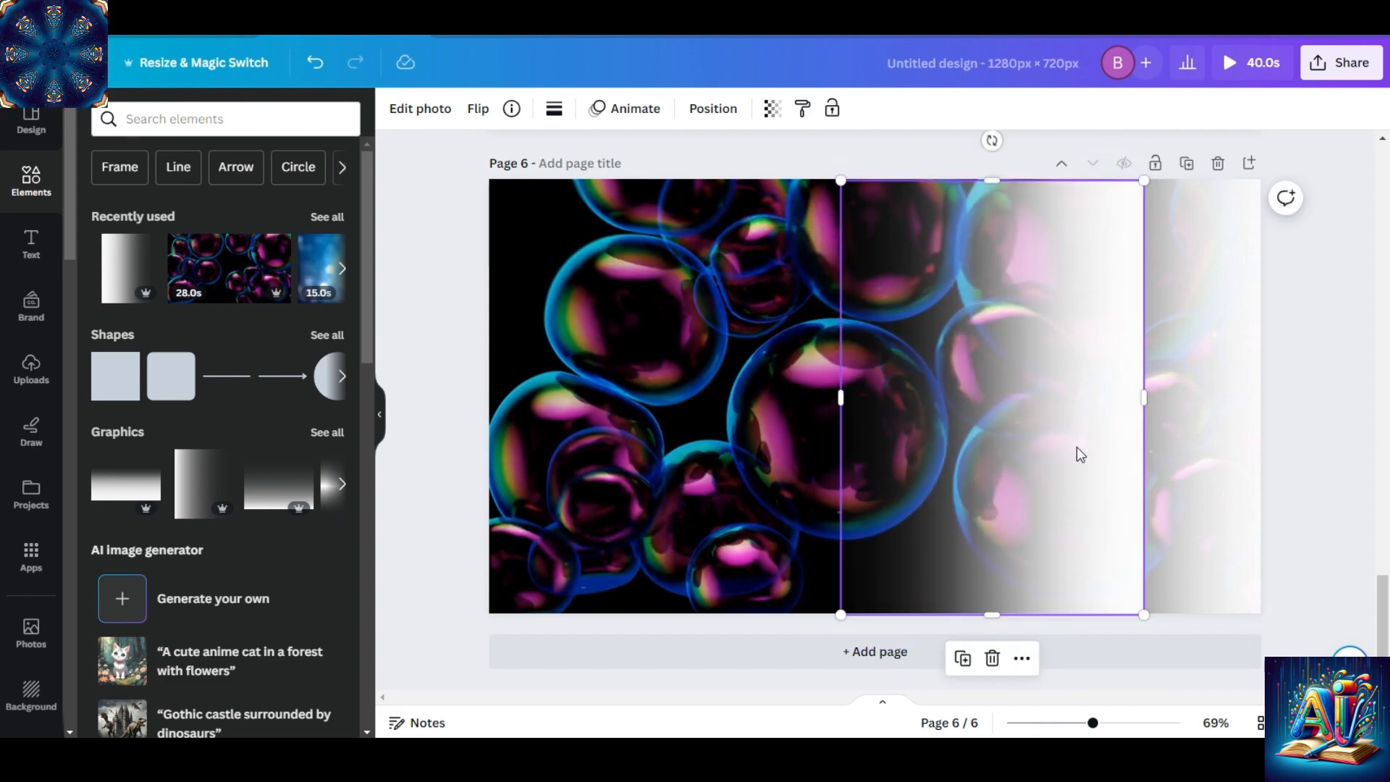
pyautogui.moveTo(1081, 454); pyautogui.dragTo(1149, 414)
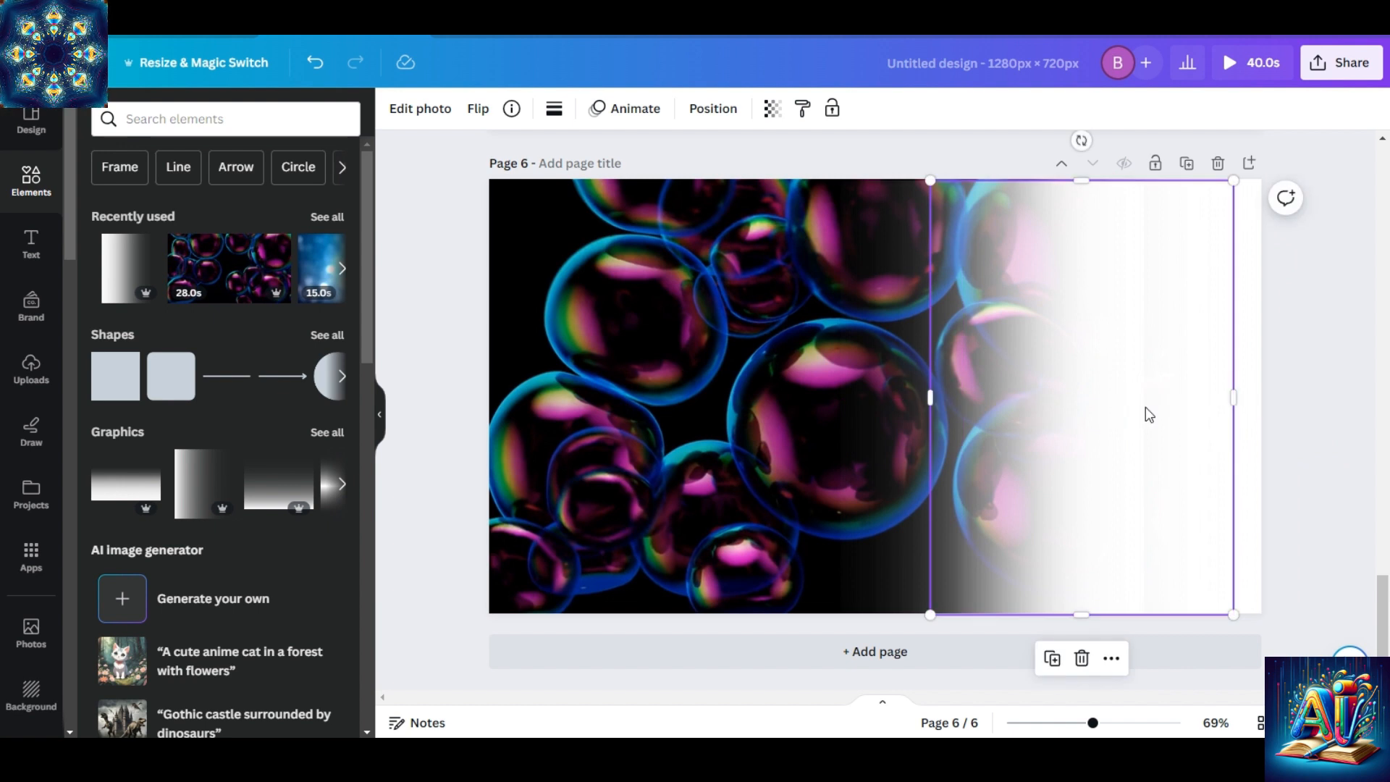
pyautogui.click(1335, 409)
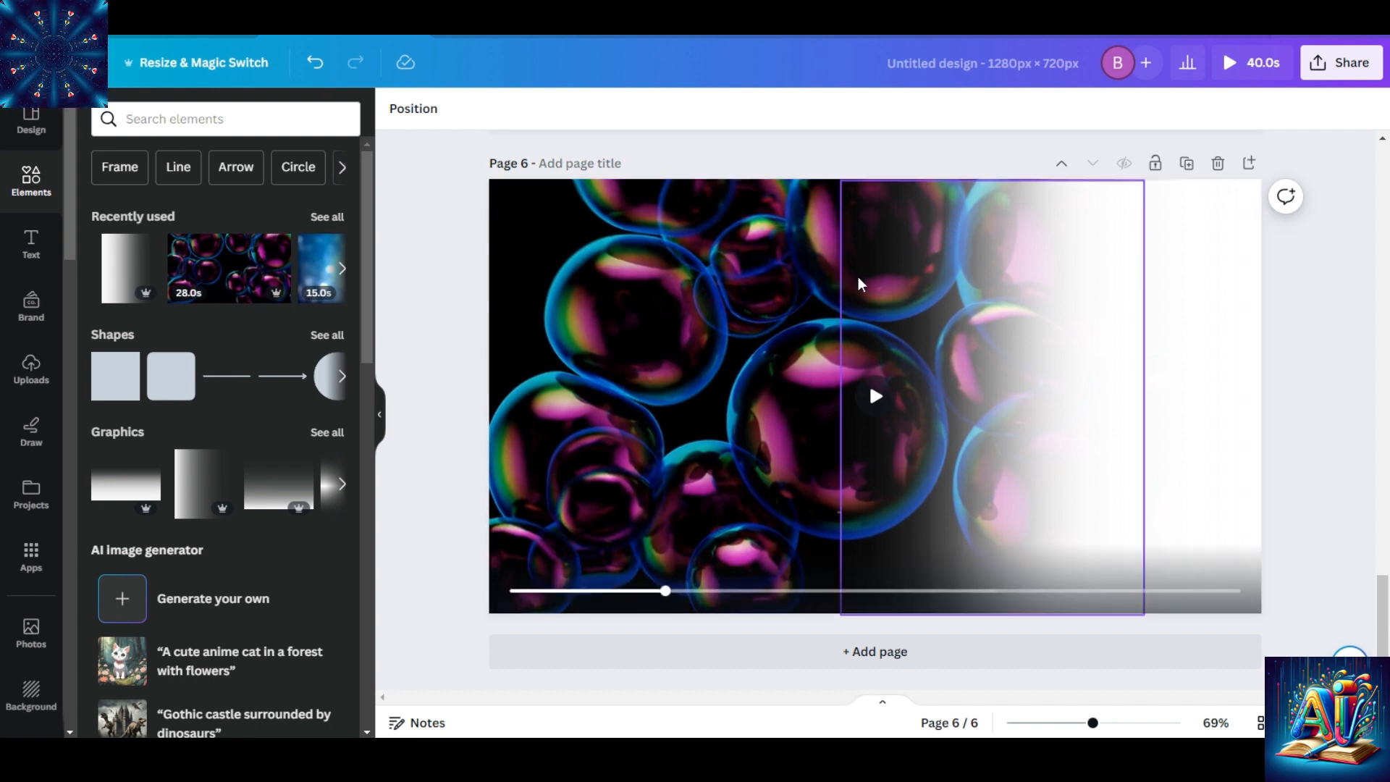
# Undo the latest two white fade strip placements on page 6 and redo them to compare the fade.
pyautogui.click(314, 68)
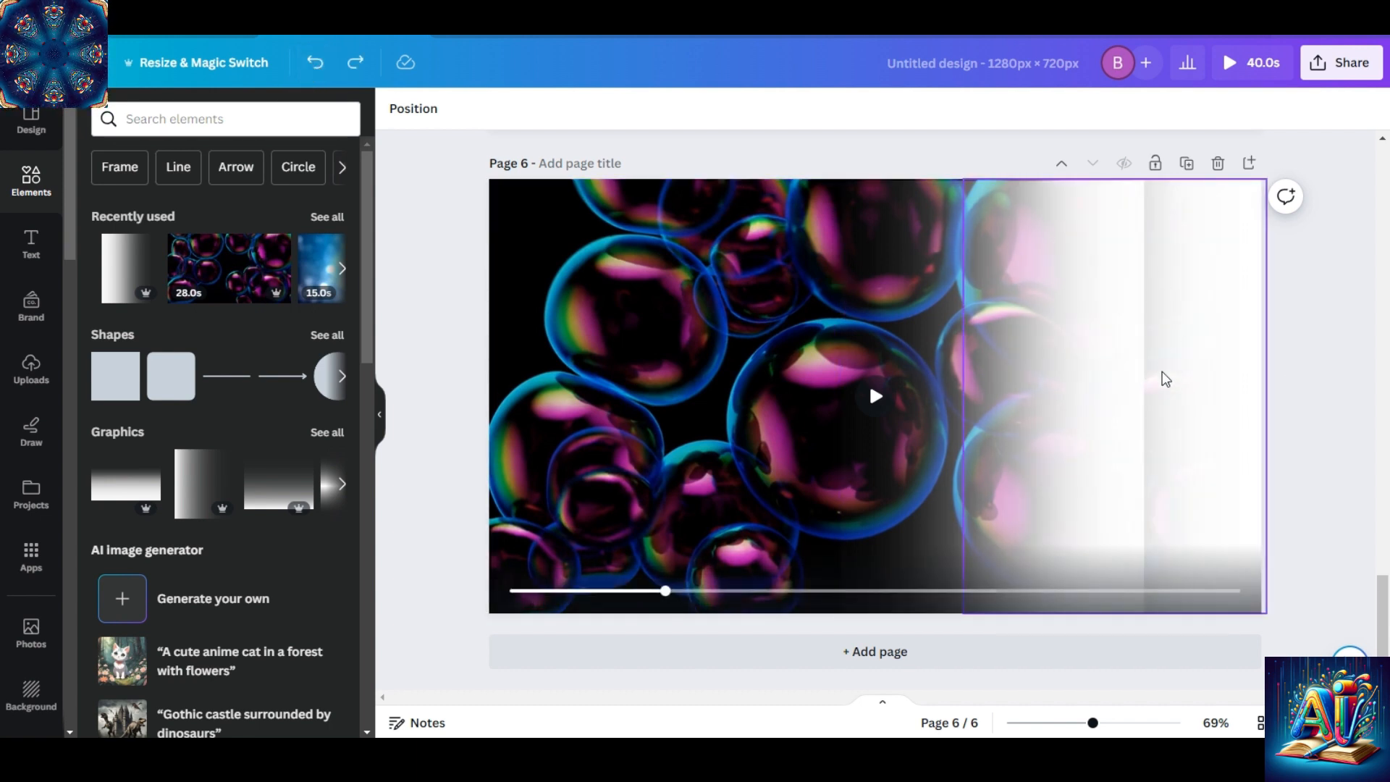
pyautogui.click(313, 69)
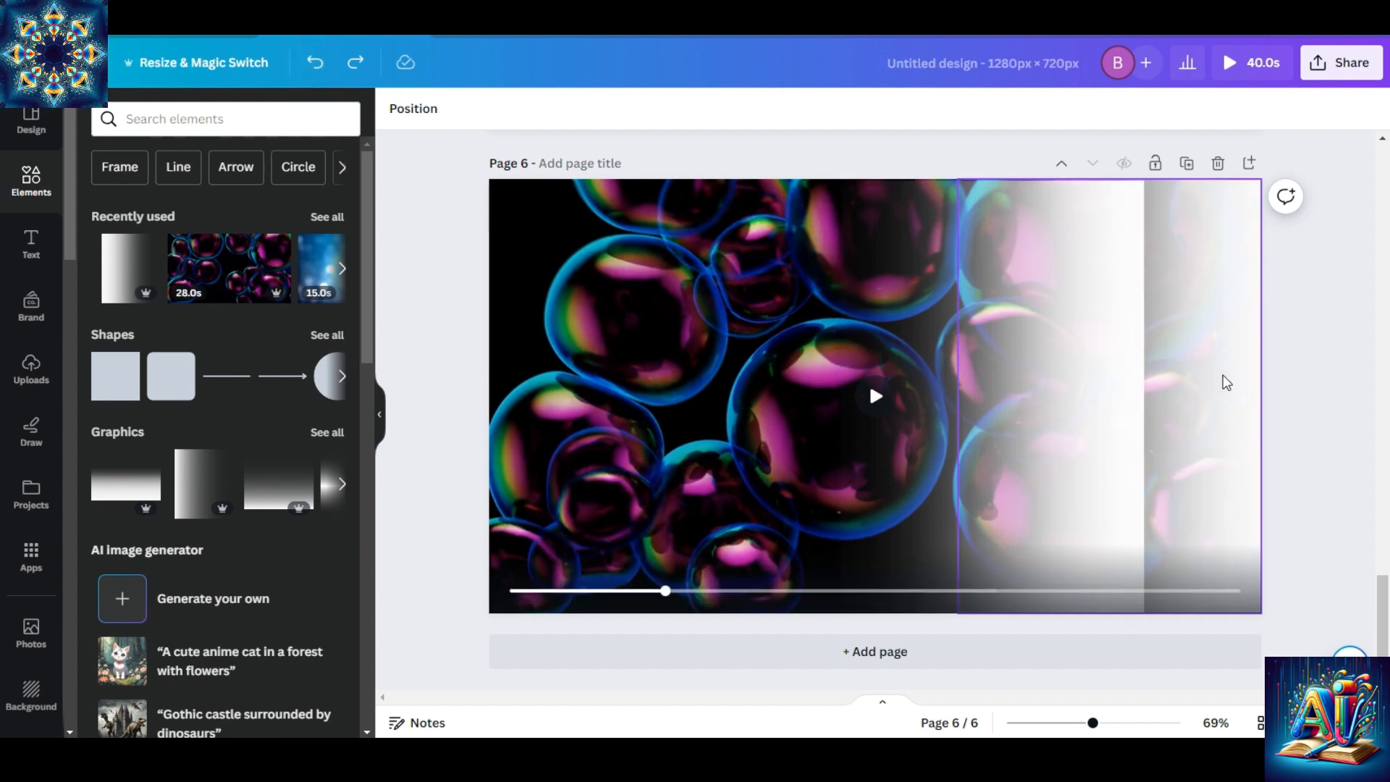
pyautogui.click(356, 65)
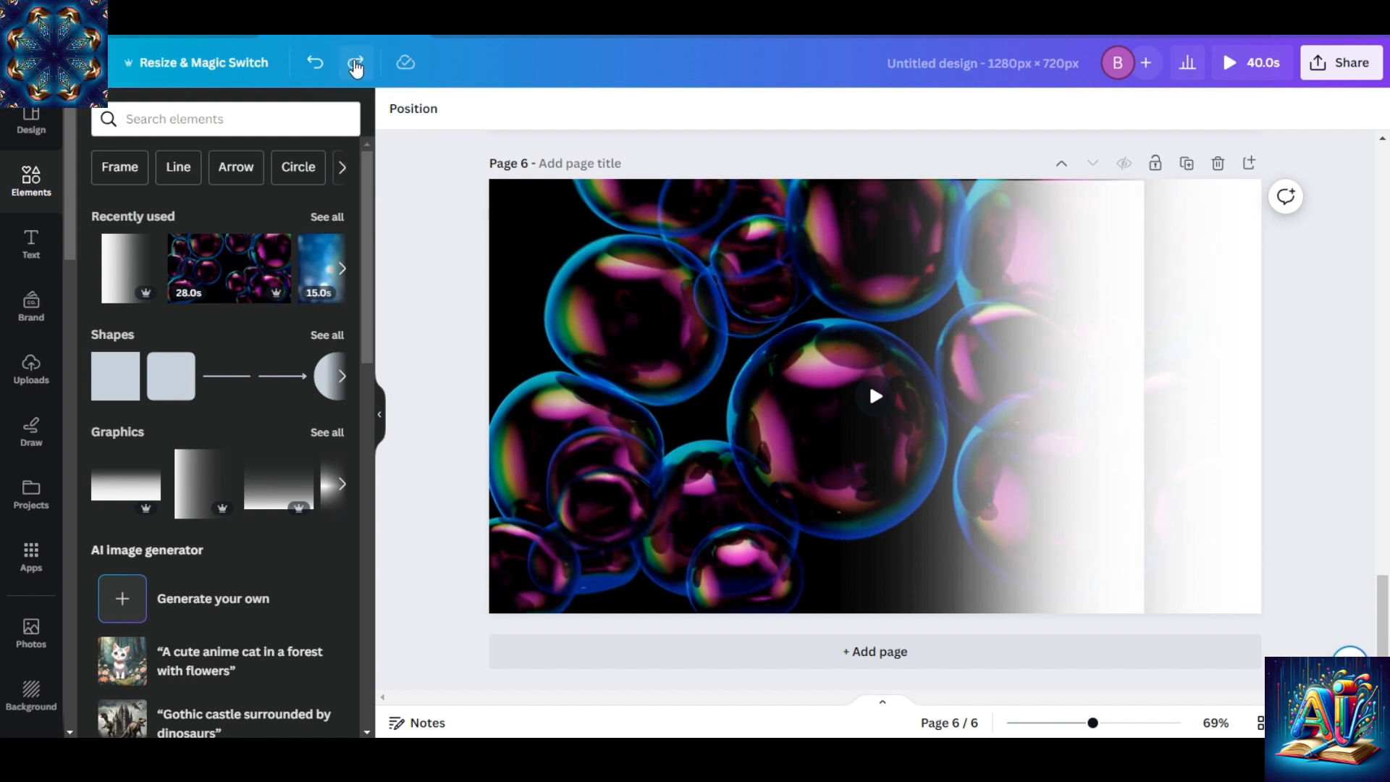
pyautogui.click(356, 65)
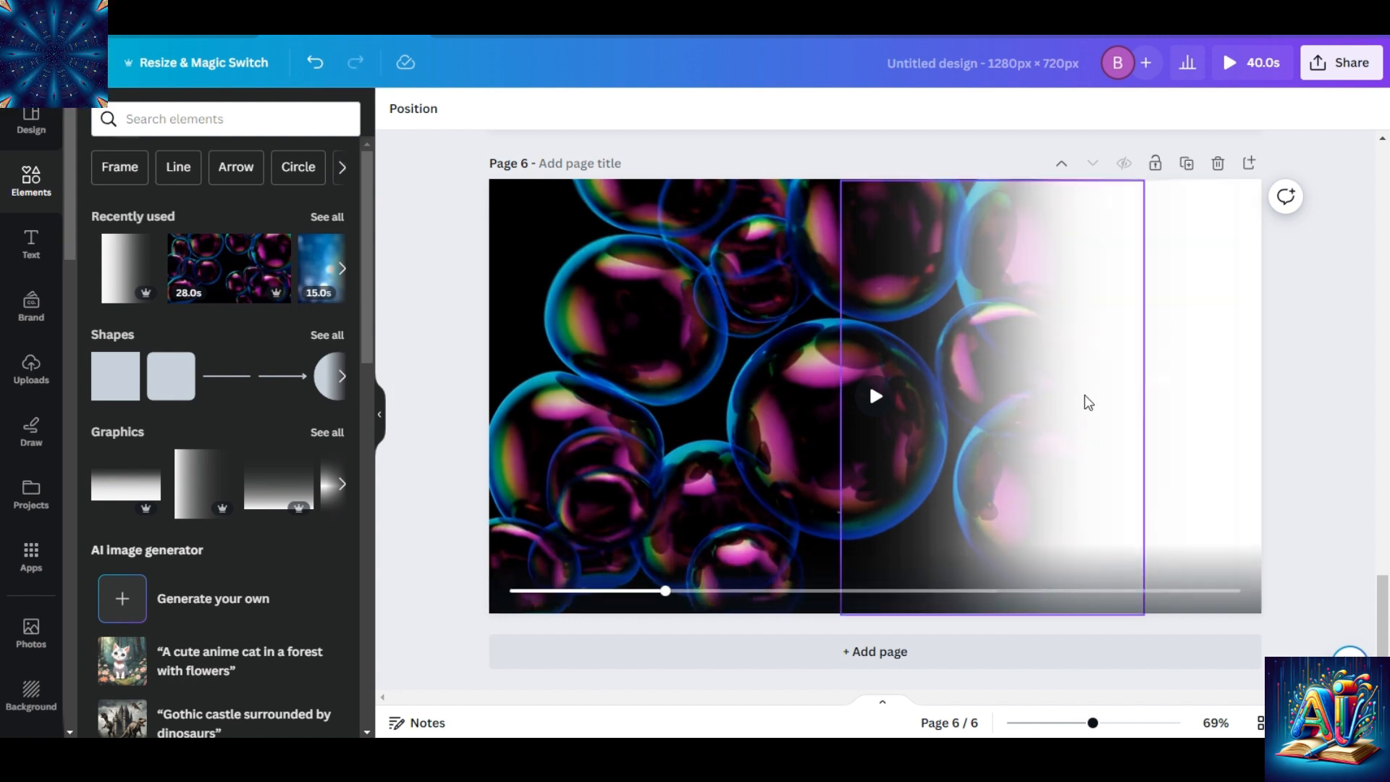
# Extend the white fade toward the middle of page 6 by shifting the fade strip further left, and group all the strips.
pyautogui.moveTo(1087, 403); pyautogui.dragTo(1054, 403)
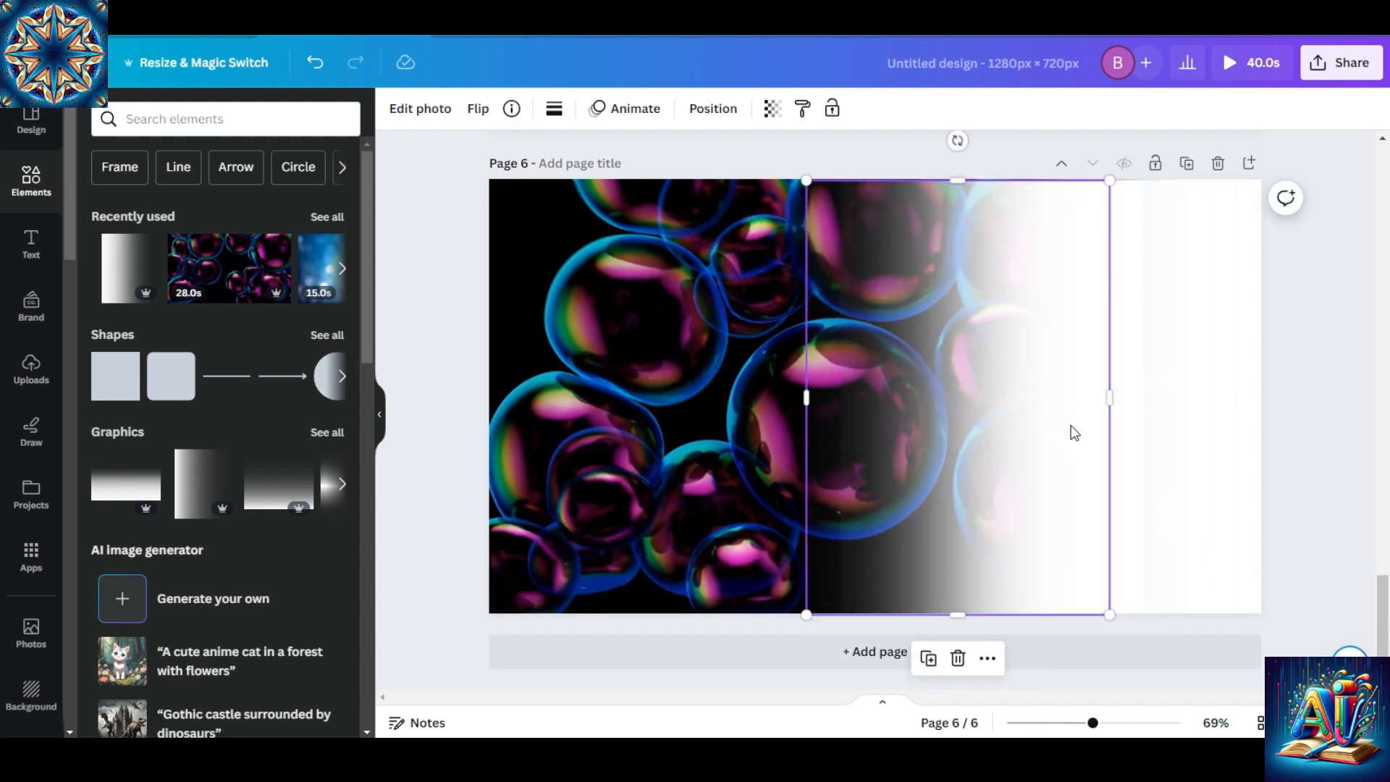
pyautogui.moveTo(1075, 432); pyautogui.dragTo(1023, 422)
pyautogui.moveTo(690, 193); pyautogui.dragTo(1234, 525)
pyautogui.click(946, 659)
# Copy the grouped white fade from page 6 and paste it onto page 2.
pyautogui.moveTo(1382, 635); pyautogui.dragTo(1322, 273)
pyautogui.click(1071, 162)
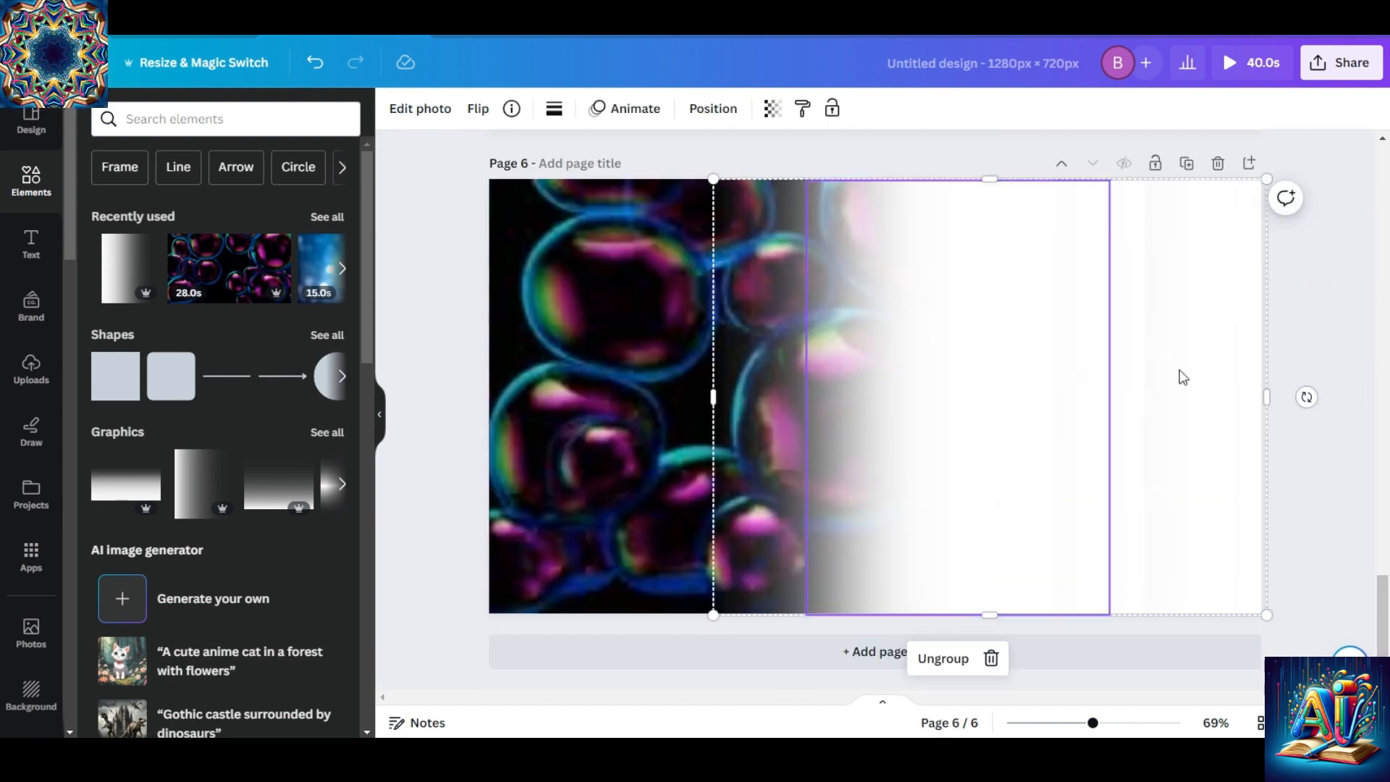
pyautogui.rightClick(1183, 377)
pyautogui.click(1086, 224)
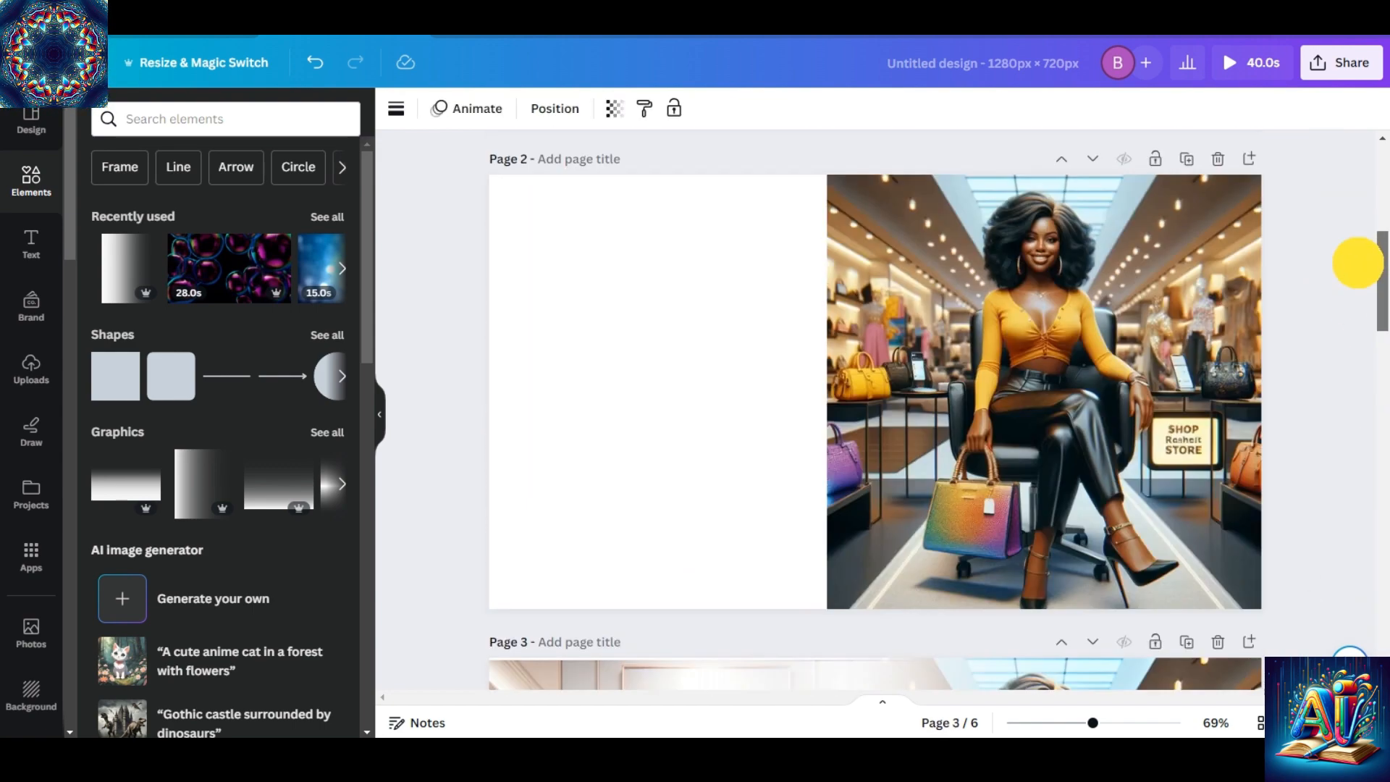
pyautogui.scroll(1, 546, 264)
pyautogui.hotkey('ctrl', 'v')
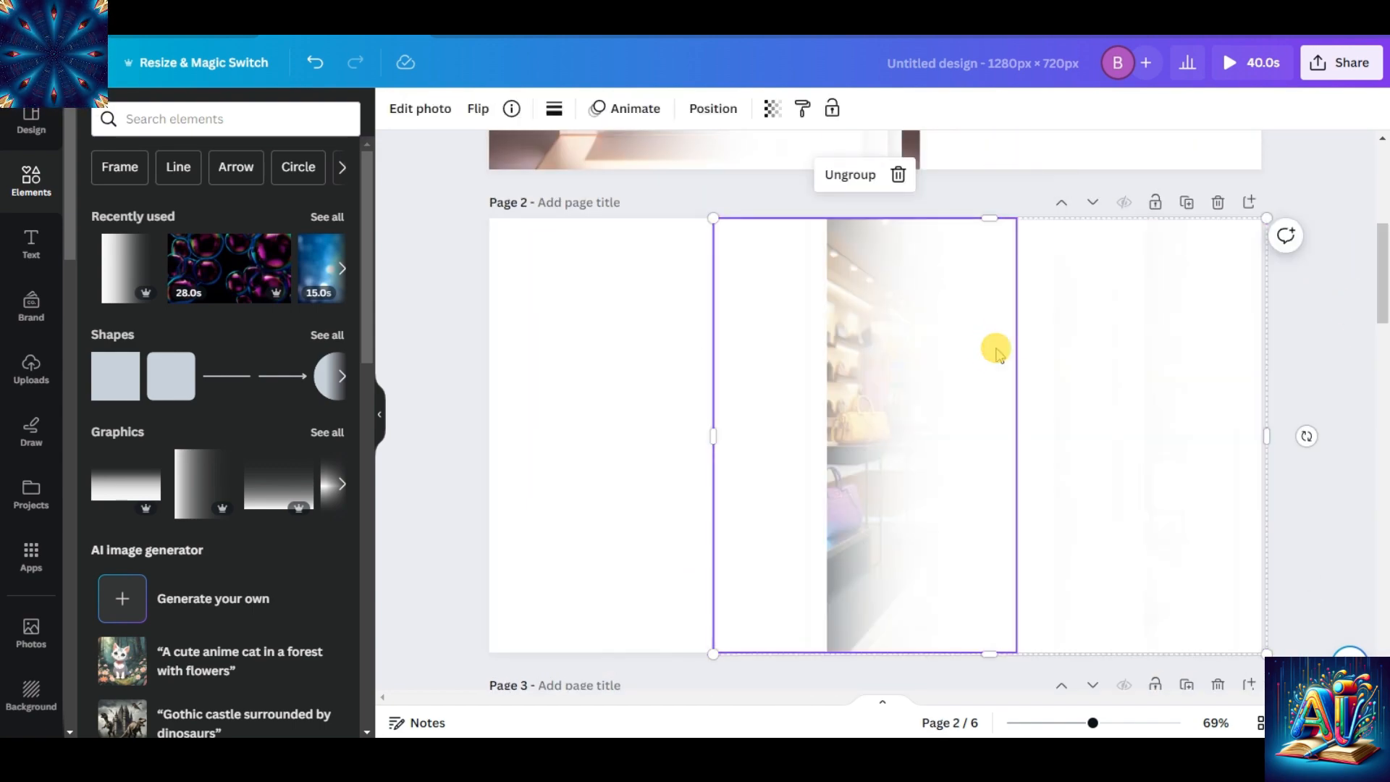
# Rotate the pasted fade group 180 degrees and fit it over the left part of the store image on page 2.
pyautogui.moveTo(1114, 366); pyautogui.dragTo(912, 346)
pyautogui.moveTo(788, 674); pyautogui.dragTo(787, 138)
pyautogui.moveTo(801, 323); pyautogui.dragTo(779, 339)
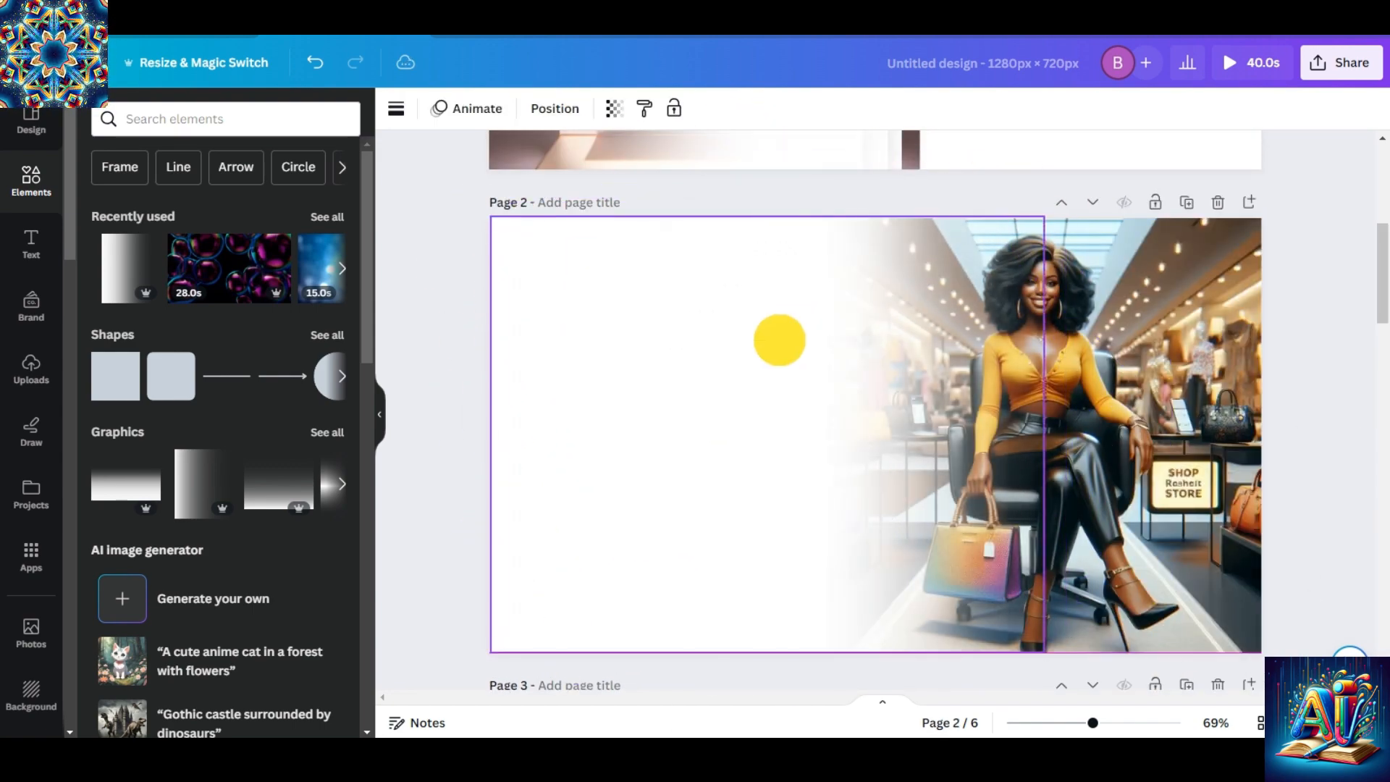
pyautogui.click(1144, 361)
pyautogui.click(1324, 368)
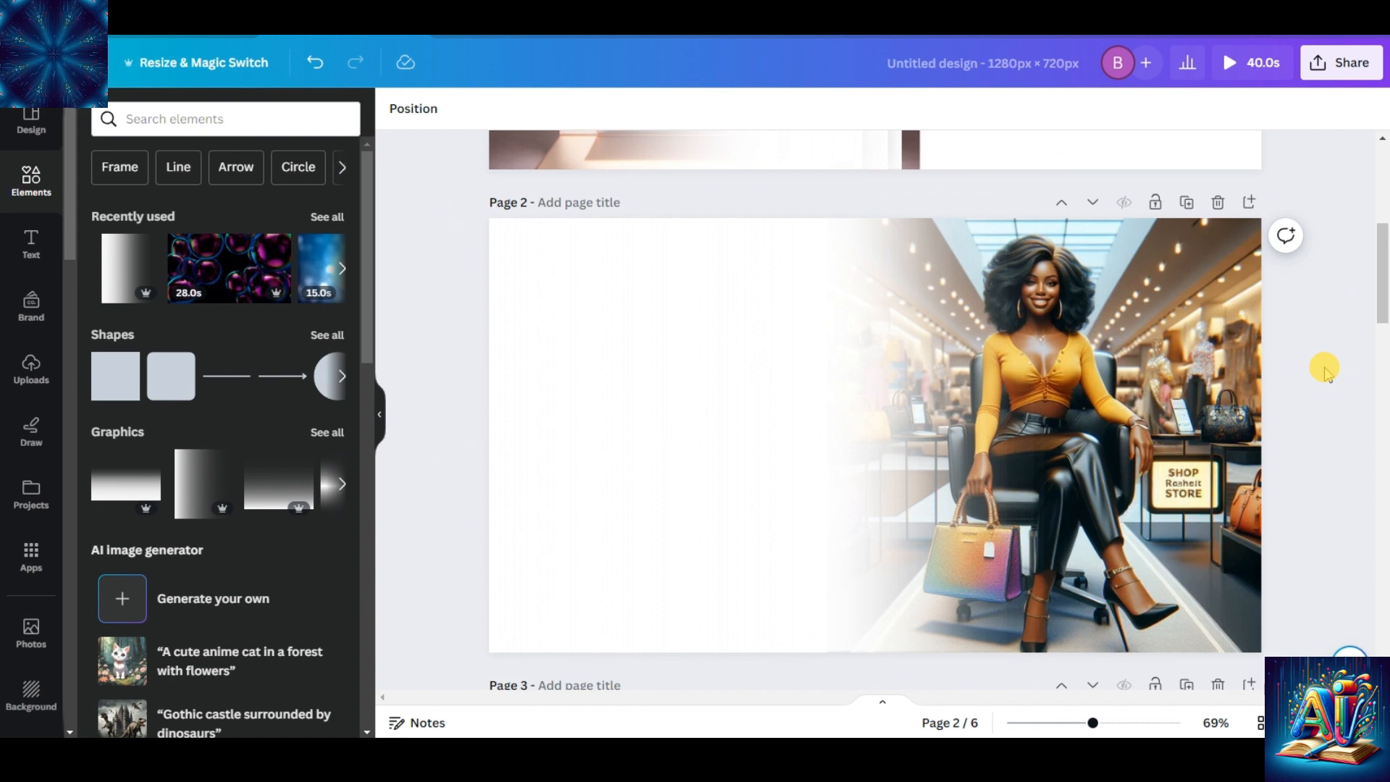
# Download only page 2 as a PNG and save it as TESTER VIDE FADE IMAGE.
pyautogui.click(1348, 62)
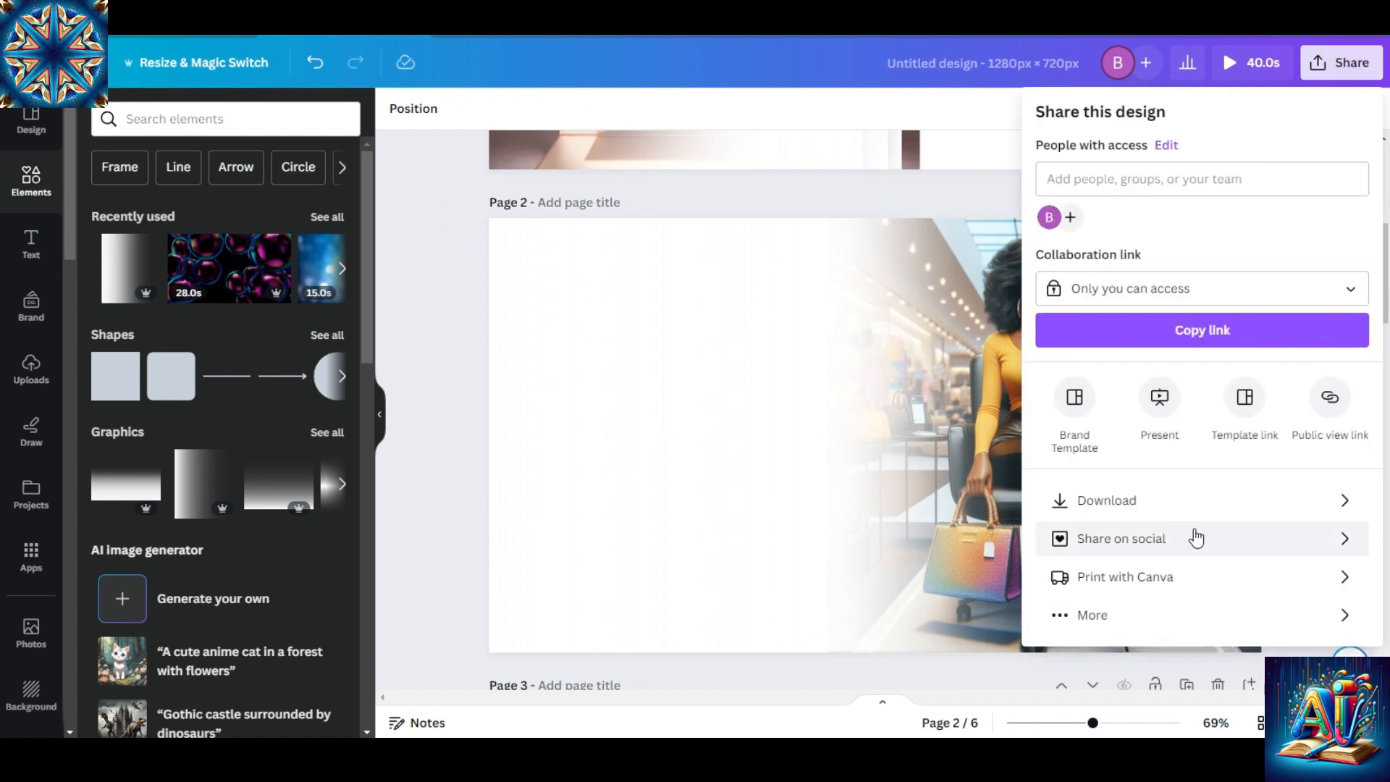
pyautogui.click(1174, 497)
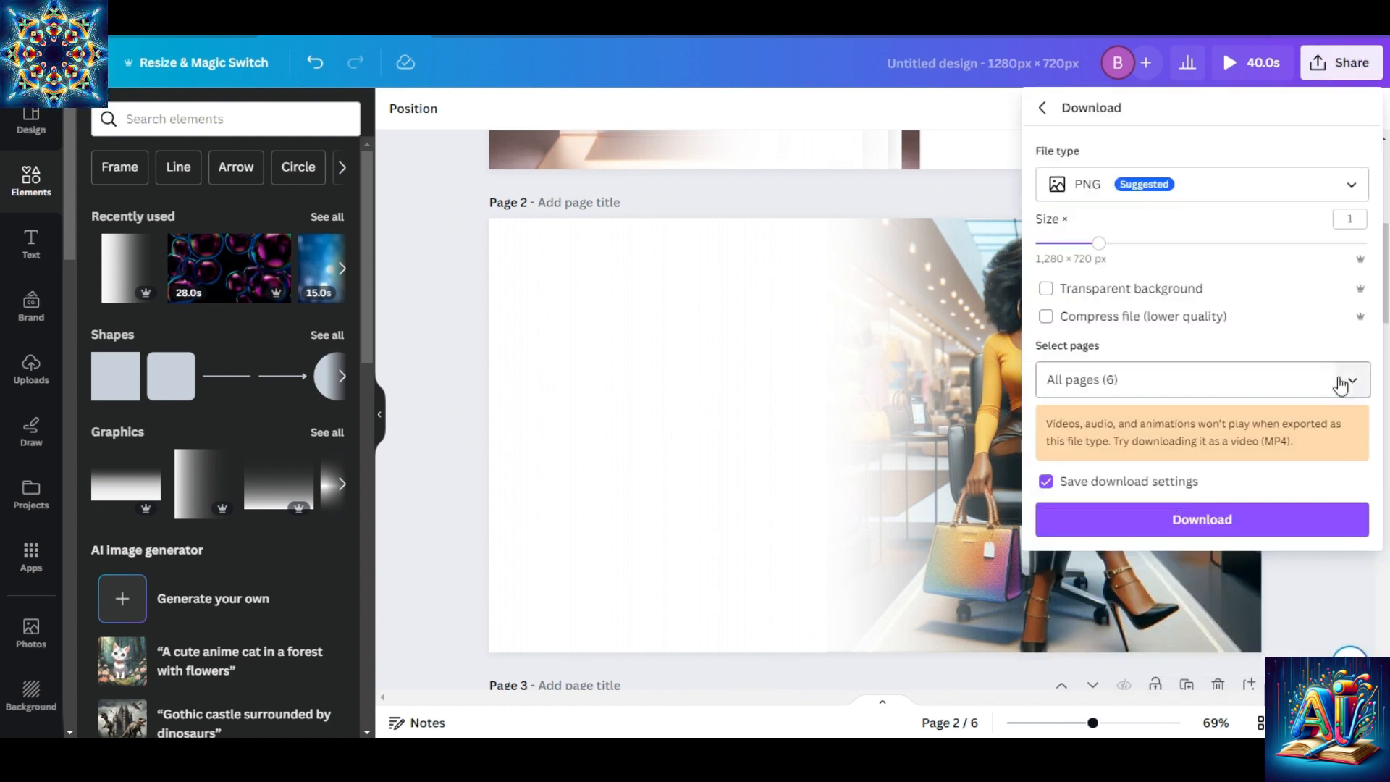
pyautogui.click(1352, 377)
pyautogui.click(1341, 427)
pyautogui.click(1340, 564)
pyautogui.click(1247, 656)
pyautogui.click(1258, 519)
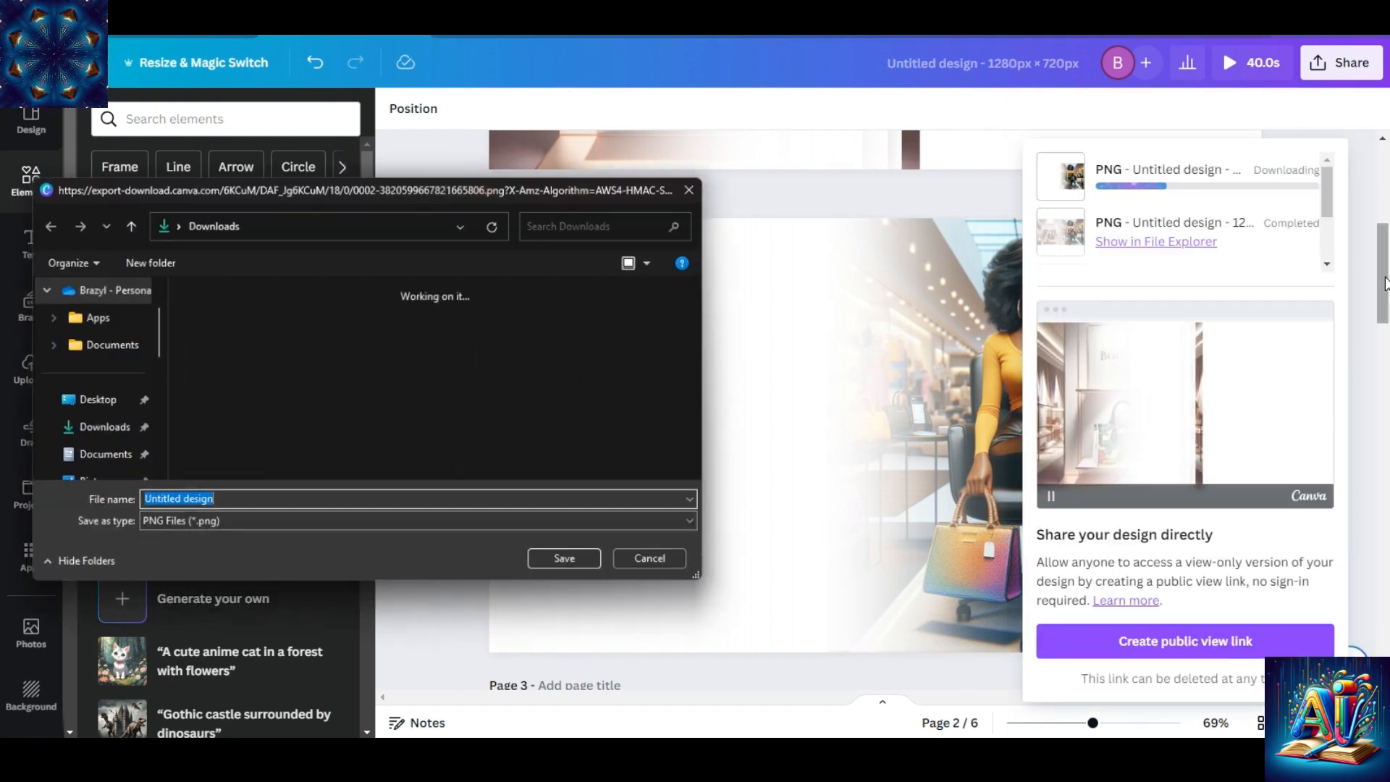
pyautogui.write('TESTER VIDE FADE IMAGE')
pyautogui.click(569, 564)
pyautogui.click(818, 492)
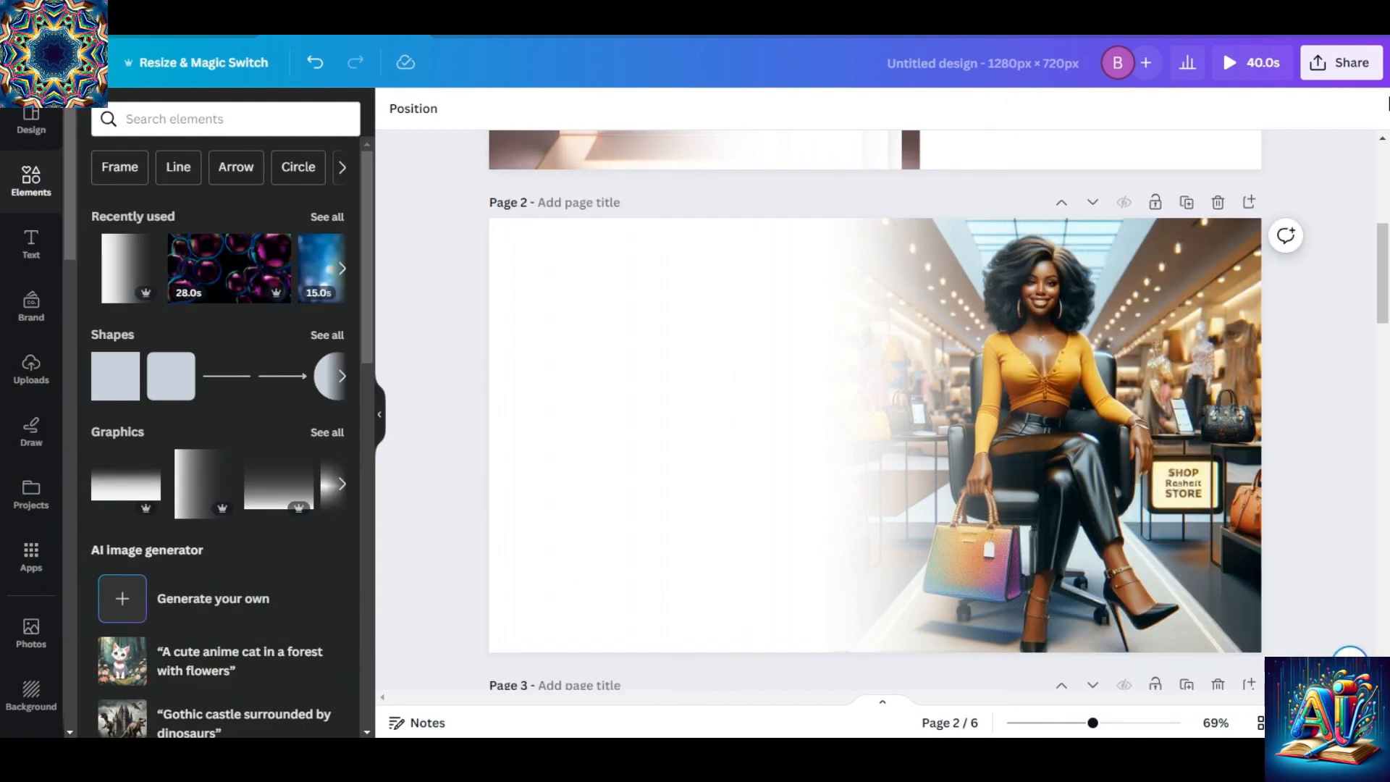
# Download only page 6, the faded bubbles page, as a video.
pyautogui.scroll(-20, 1101, 450)
pyautogui.click(1341, 64)
pyautogui.click(1188, 498)
pyautogui.click(1351, 385)
pyautogui.click(1340, 430)
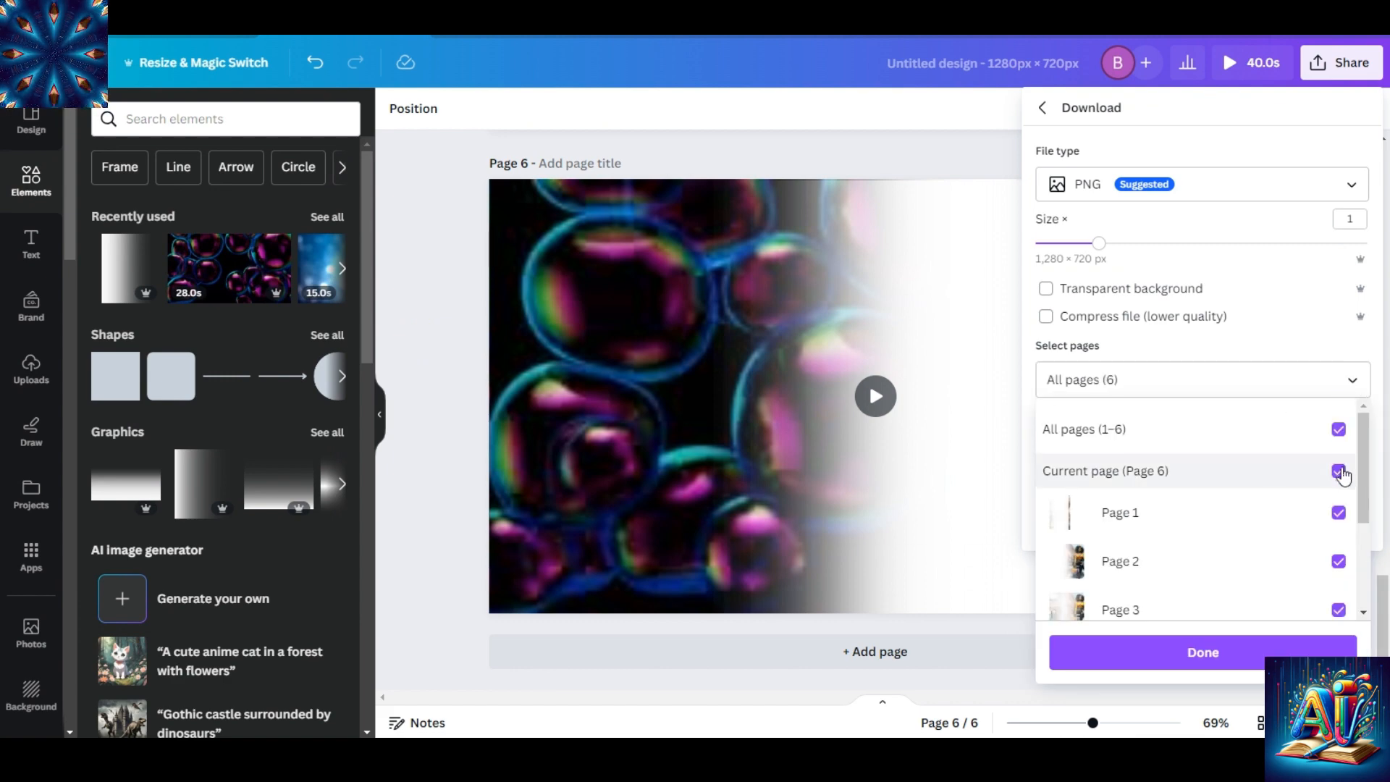
pyautogui.click(1342, 435)
pyautogui.click(1340, 471)
pyautogui.click(1247, 653)
pyautogui.click(1350, 179)
pyautogui.click(1155, 495)
pyautogui.click(1300, 423)
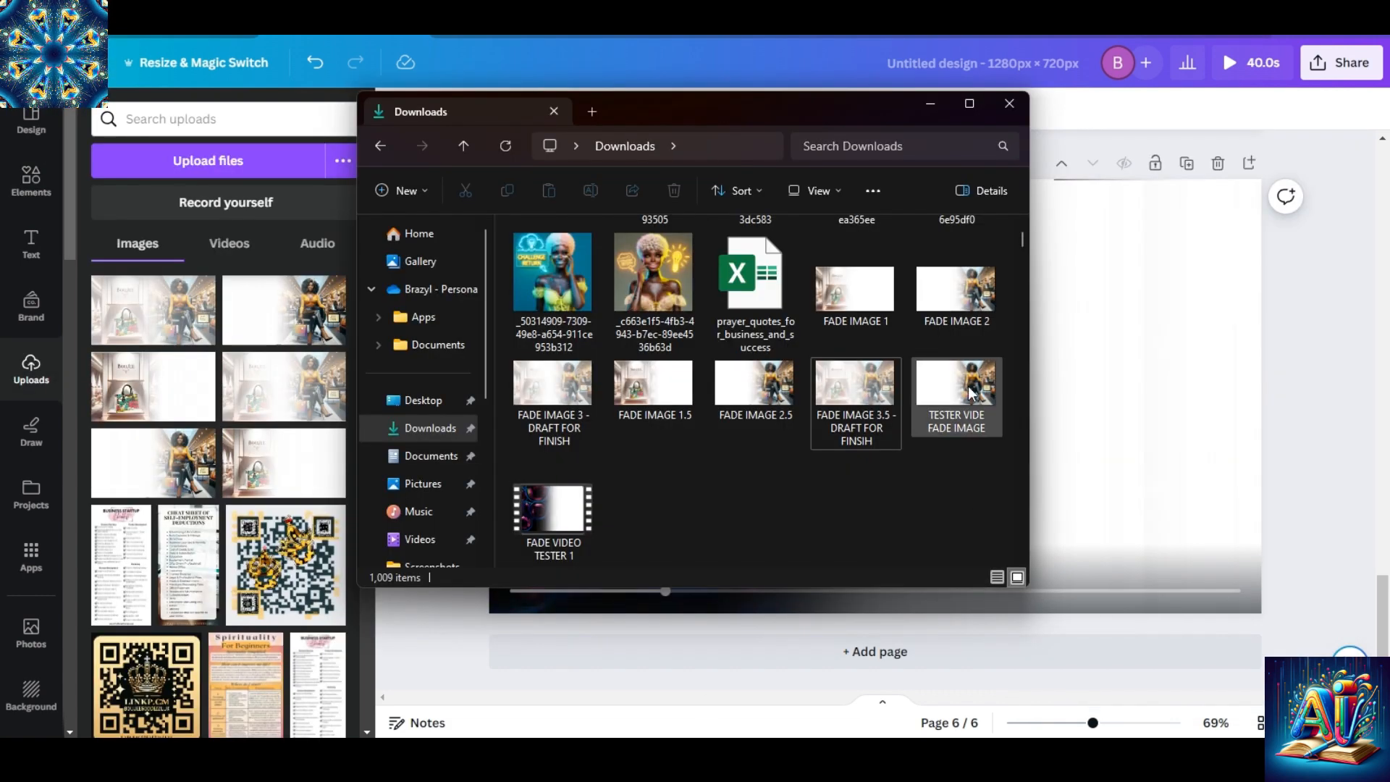
# Upload TESTER VIDE FADE IMAGE and FADE VIDEO TESTER 1 from the Downloads folder to the design's uploads.
pyautogui.click(971, 394)
pyautogui.moveTo(971, 393); pyautogui.dragTo(171, 310)
pyautogui.moveTo(657, 760)
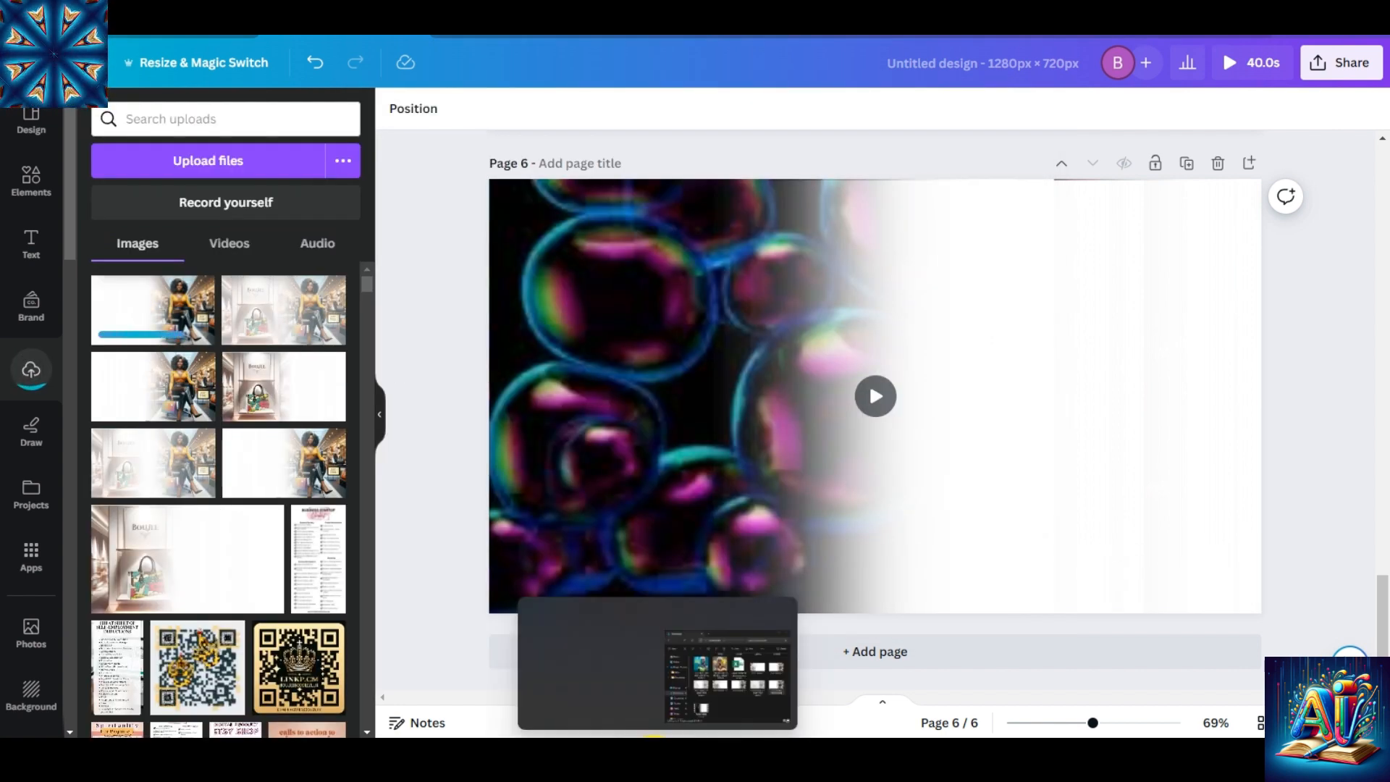
pyautogui.click(740, 676)
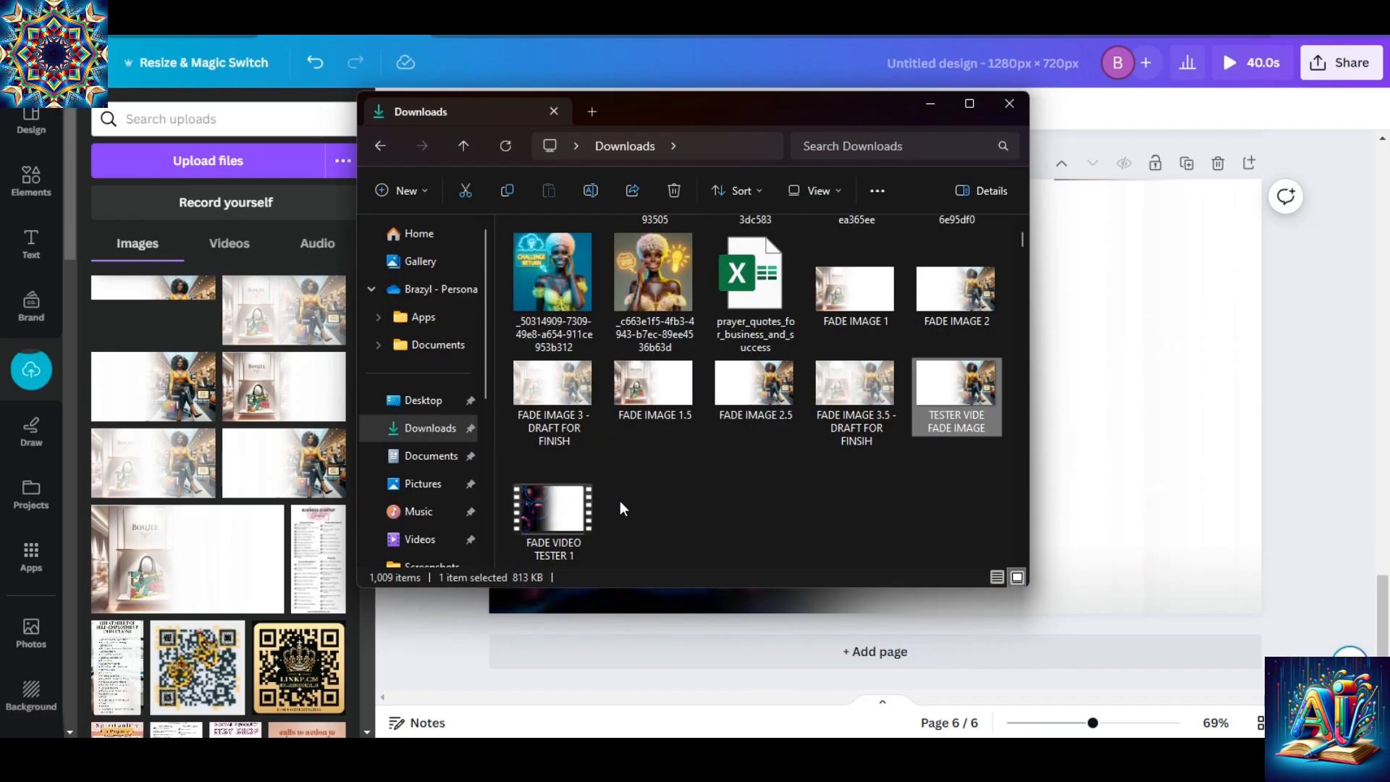
pyautogui.click(556, 509)
pyautogui.moveTo(560, 510); pyautogui.dragTo(246, 397)
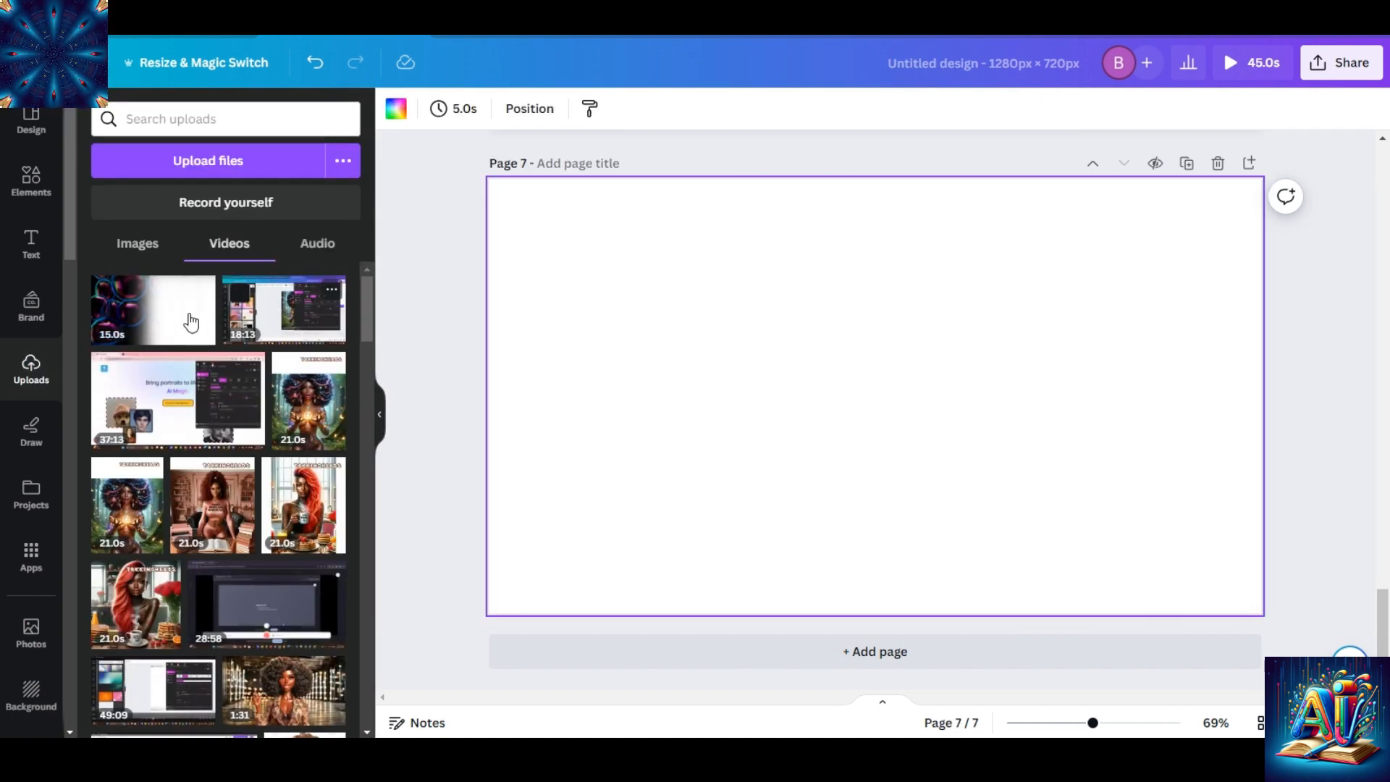
# Place the uploaded 15.0 s faded bubbles video on page 7, align it with the upper-left corner, and enlarge it to fill the page.
pyautogui.click(147, 313)
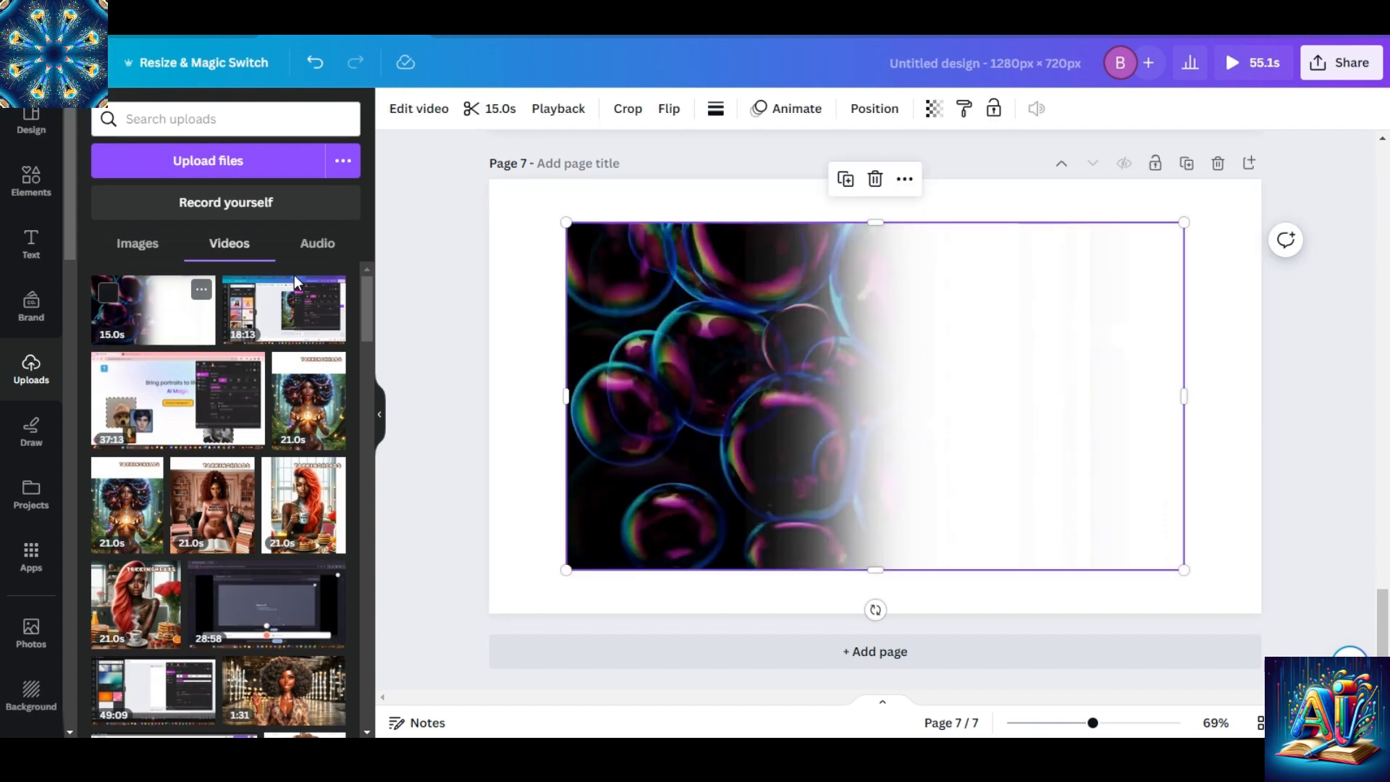
pyautogui.moveTo(673, 281); pyautogui.dragTo(595, 237)
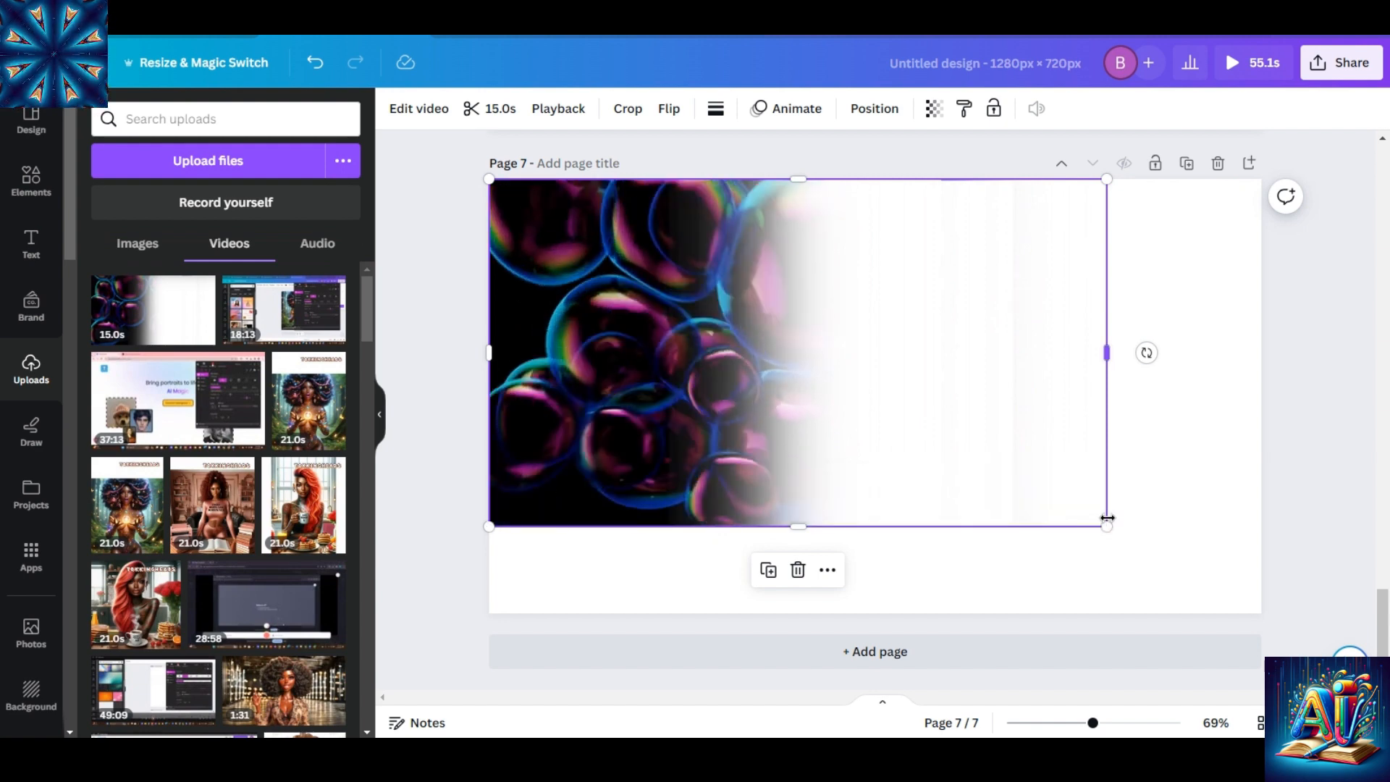
pyautogui.moveTo(1108, 528); pyautogui.dragTo(1189, 561)
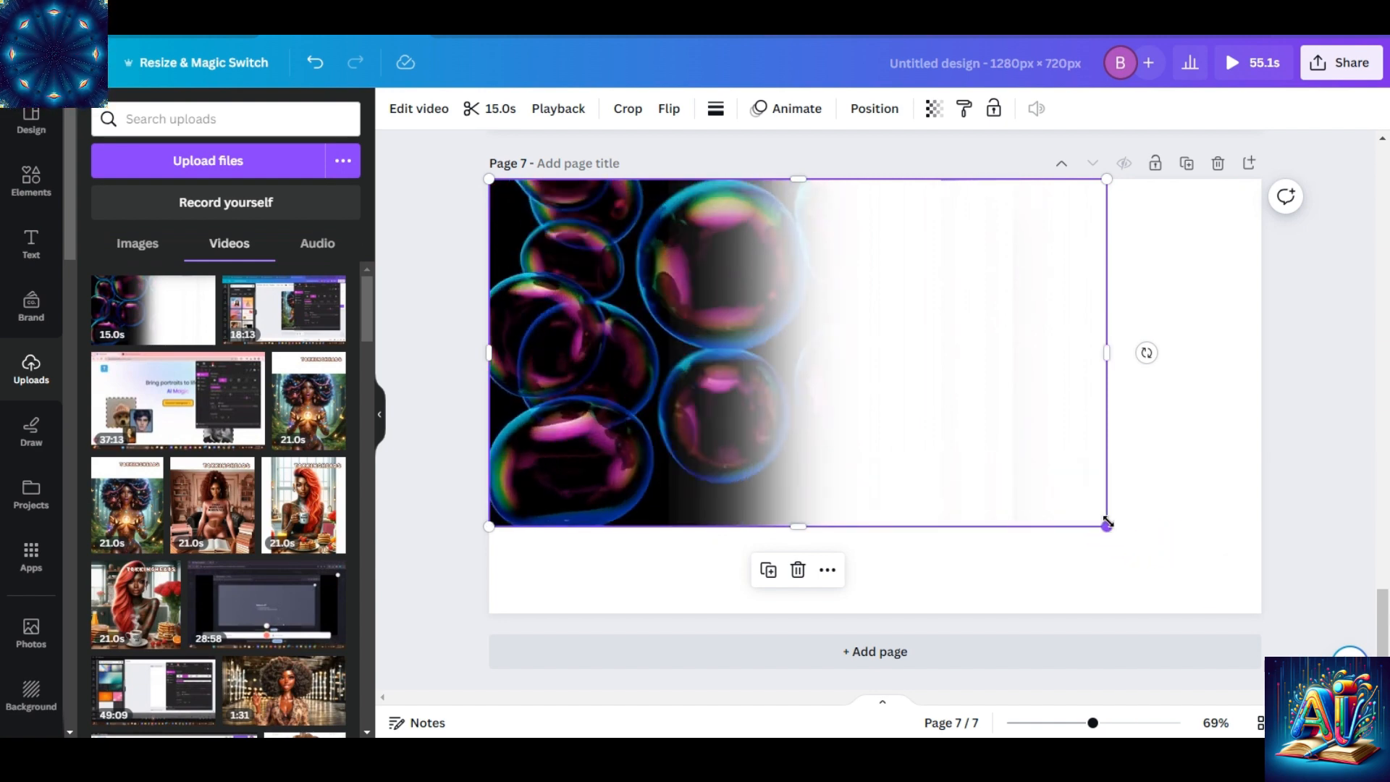
pyautogui.moveTo(1107, 523); pyautogui.dragTo(1261, 614)
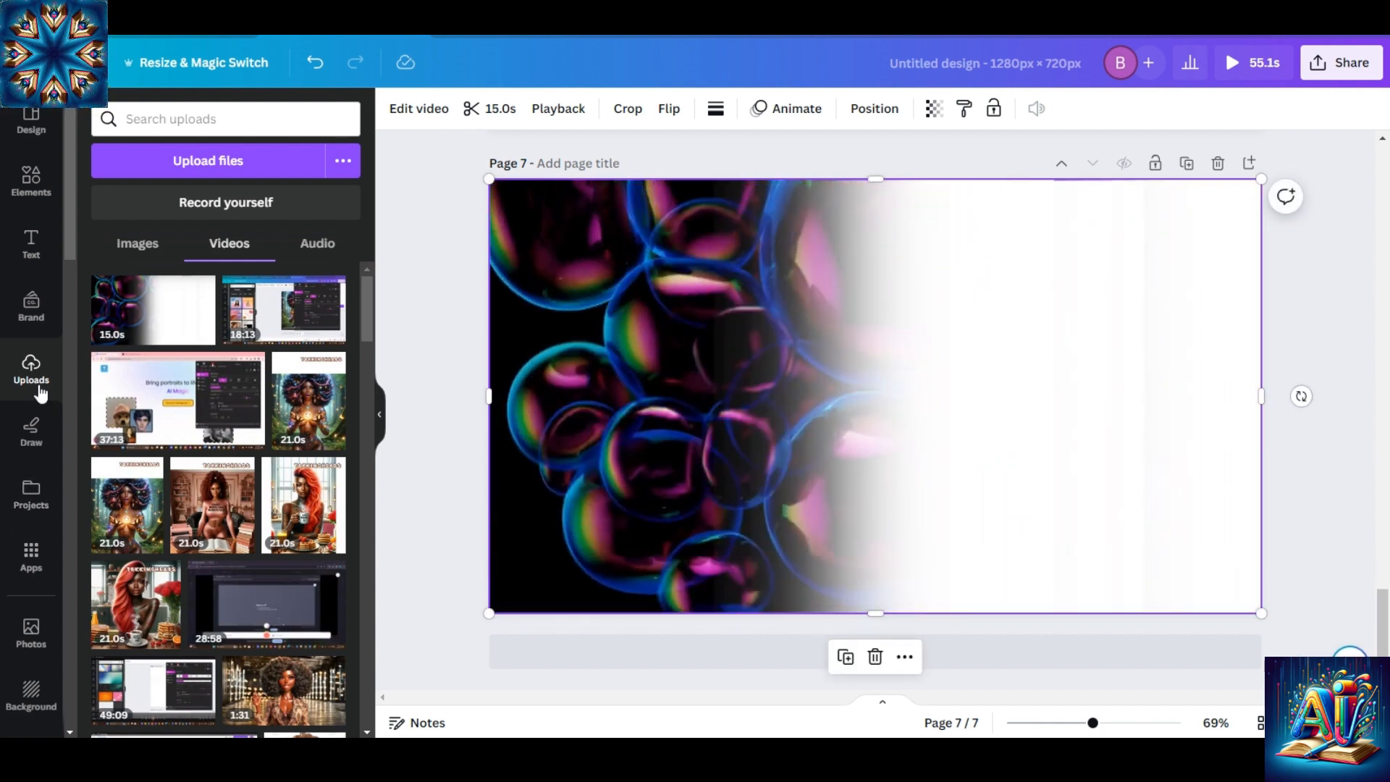
# Add the newly uploaded faded store image over the video on page 7 and enlarge it to fill the page.
pyautogui.click(153, 244)
pyautogui.moveTo(146, 308)
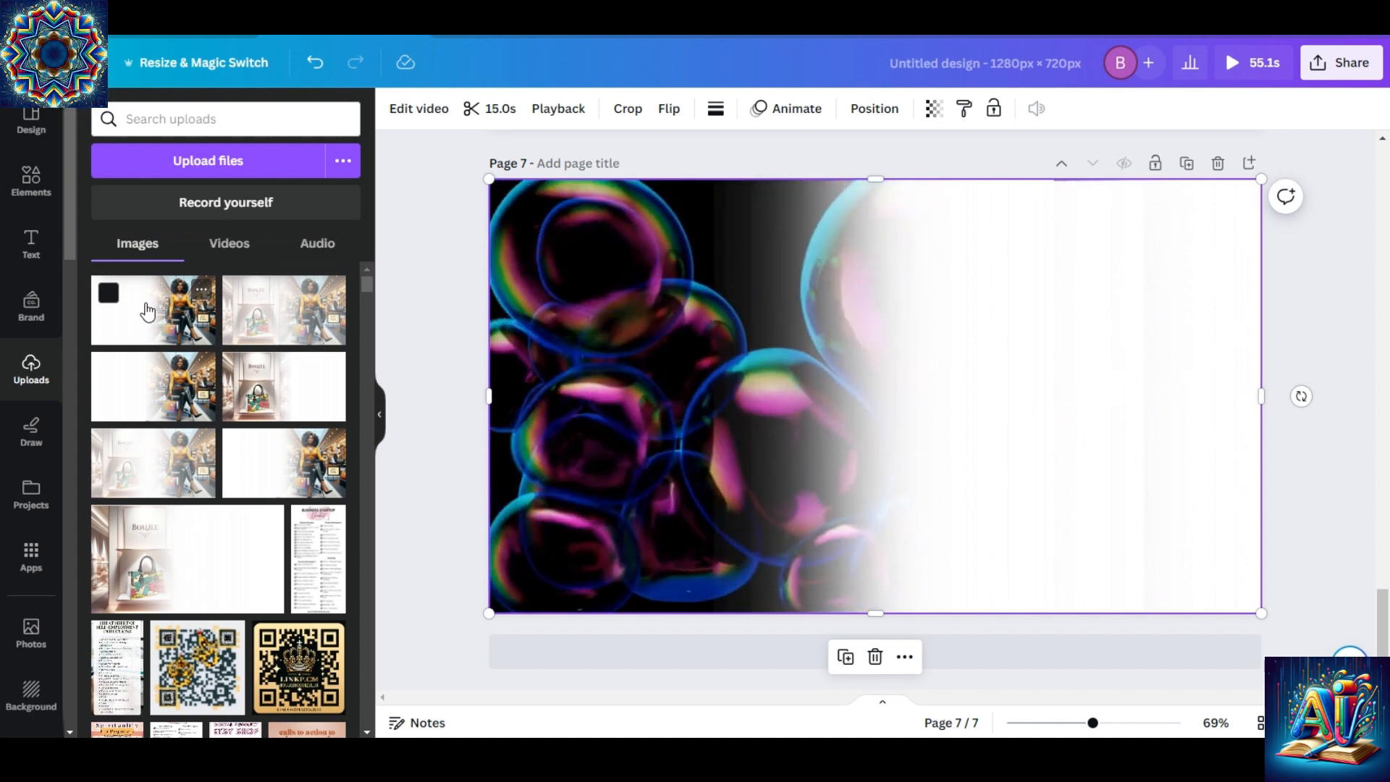
pyautogui.click(147, 310)
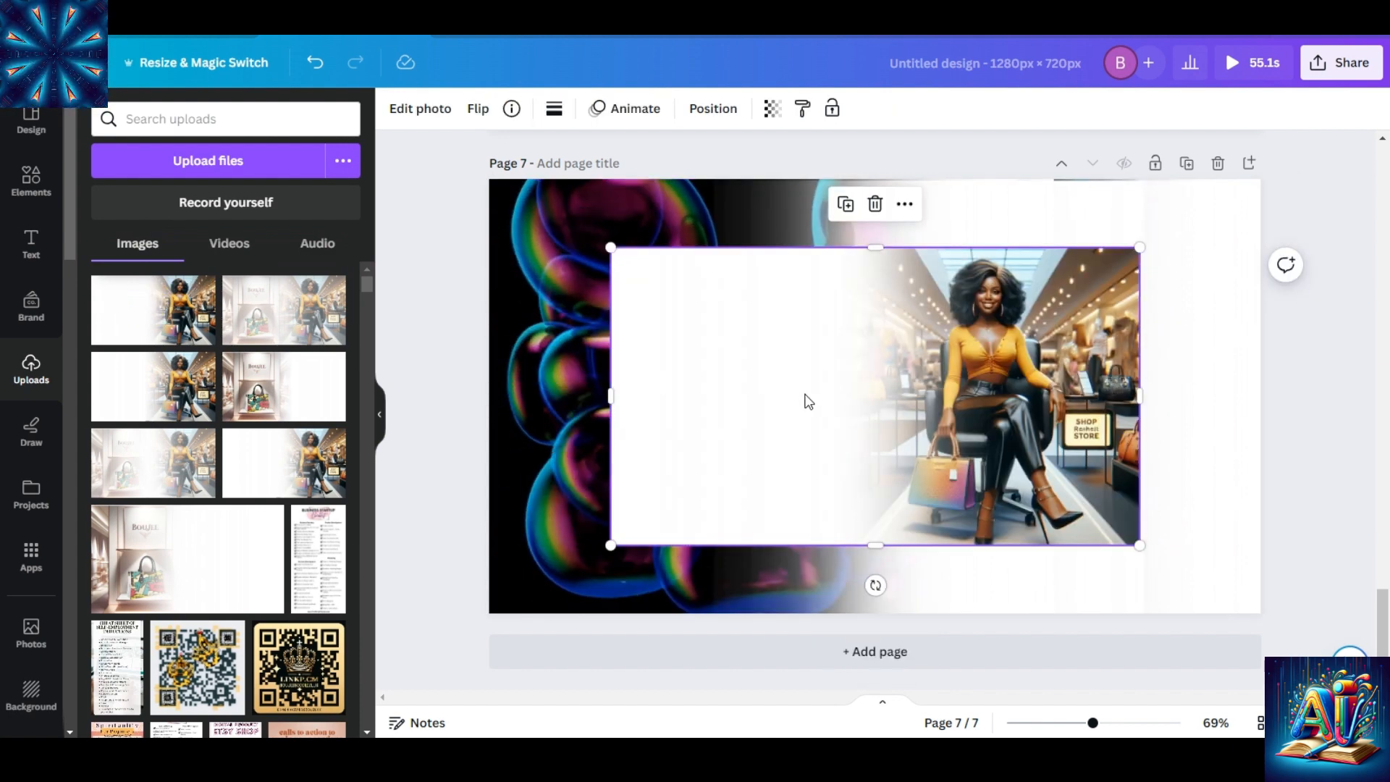
pyautogui.moveTo(809, 401); pyautogui.dragTo(683, 319)
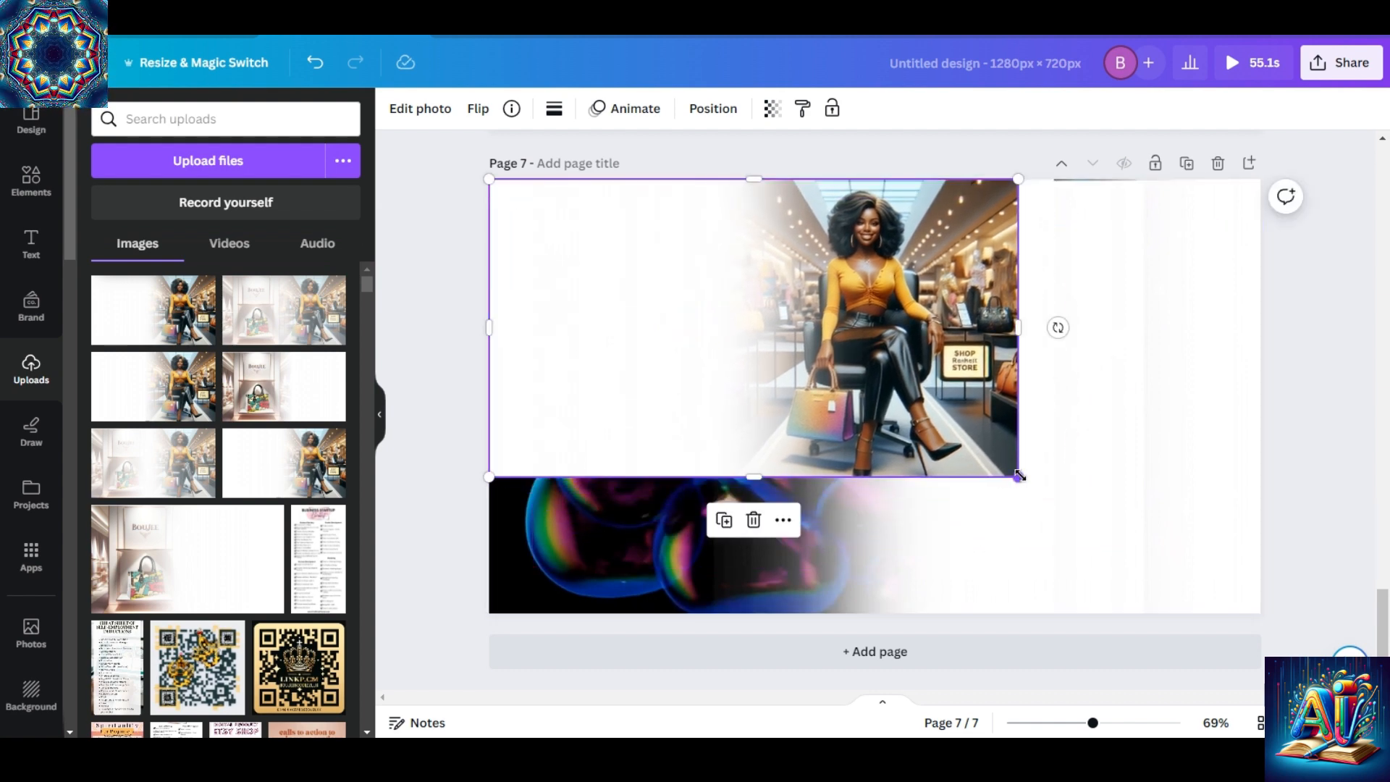
pyautogui.moveTo(1018, 476); pyautogui.dragTo(1258, 627)
pyautogui.click(1364, 423)
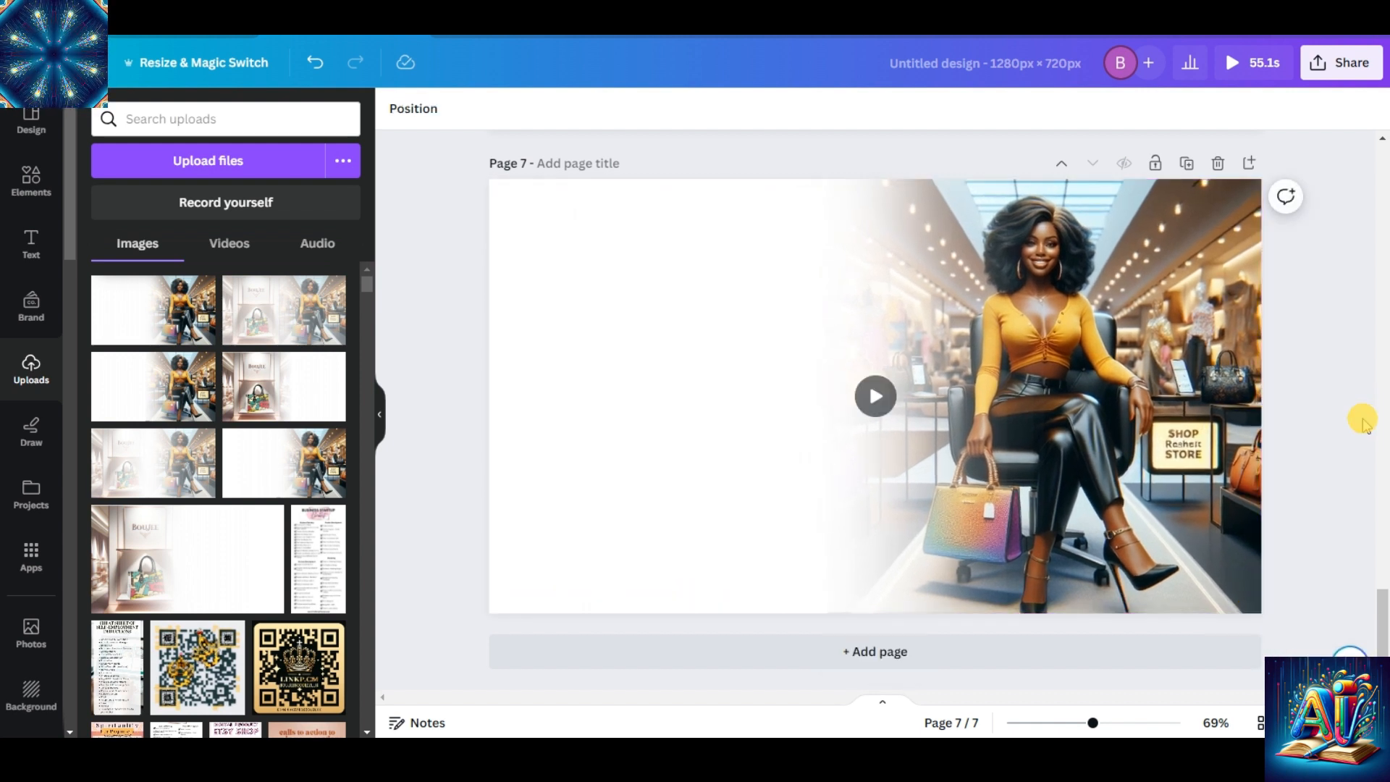
# Set the transparency of the faded store image on page 7 to 60.
pyautogui.click(1002, 344)
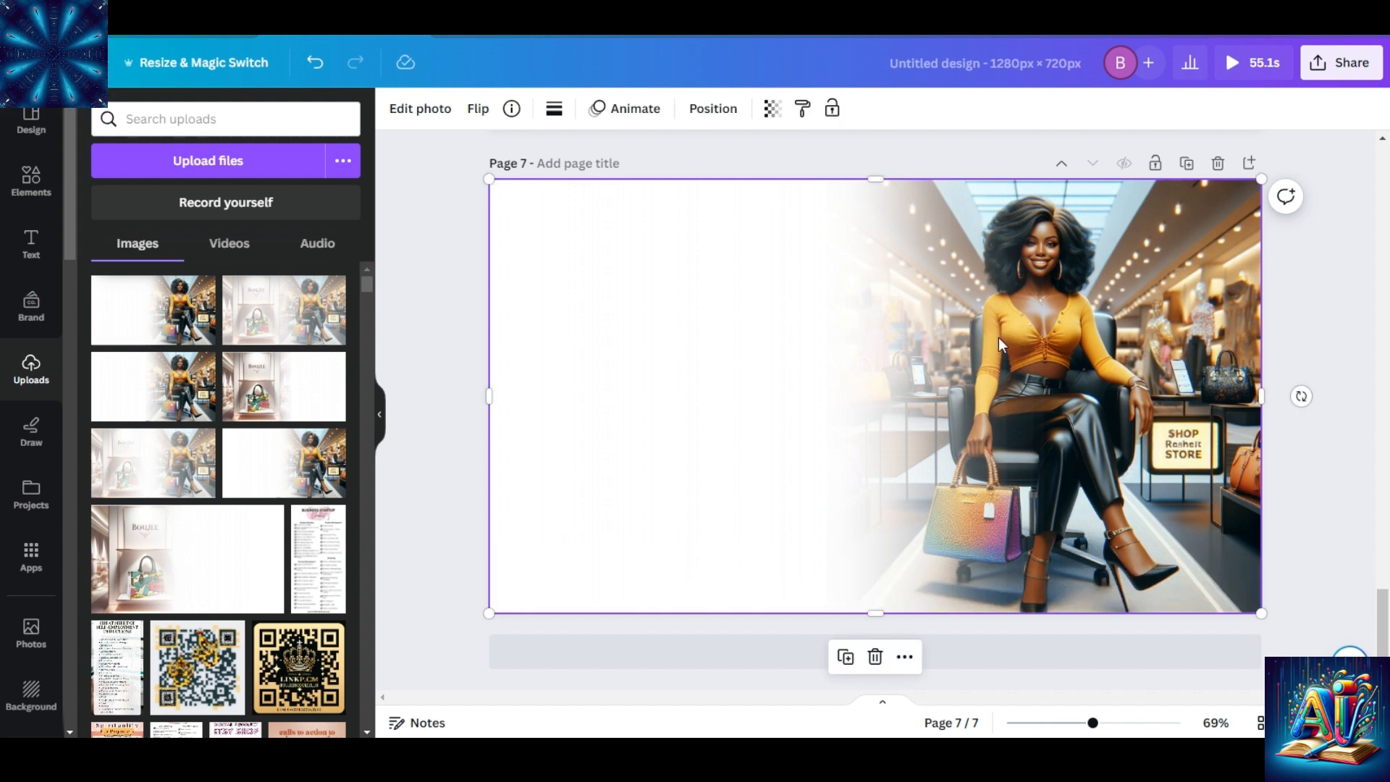
pyautogui.click(930, 286)
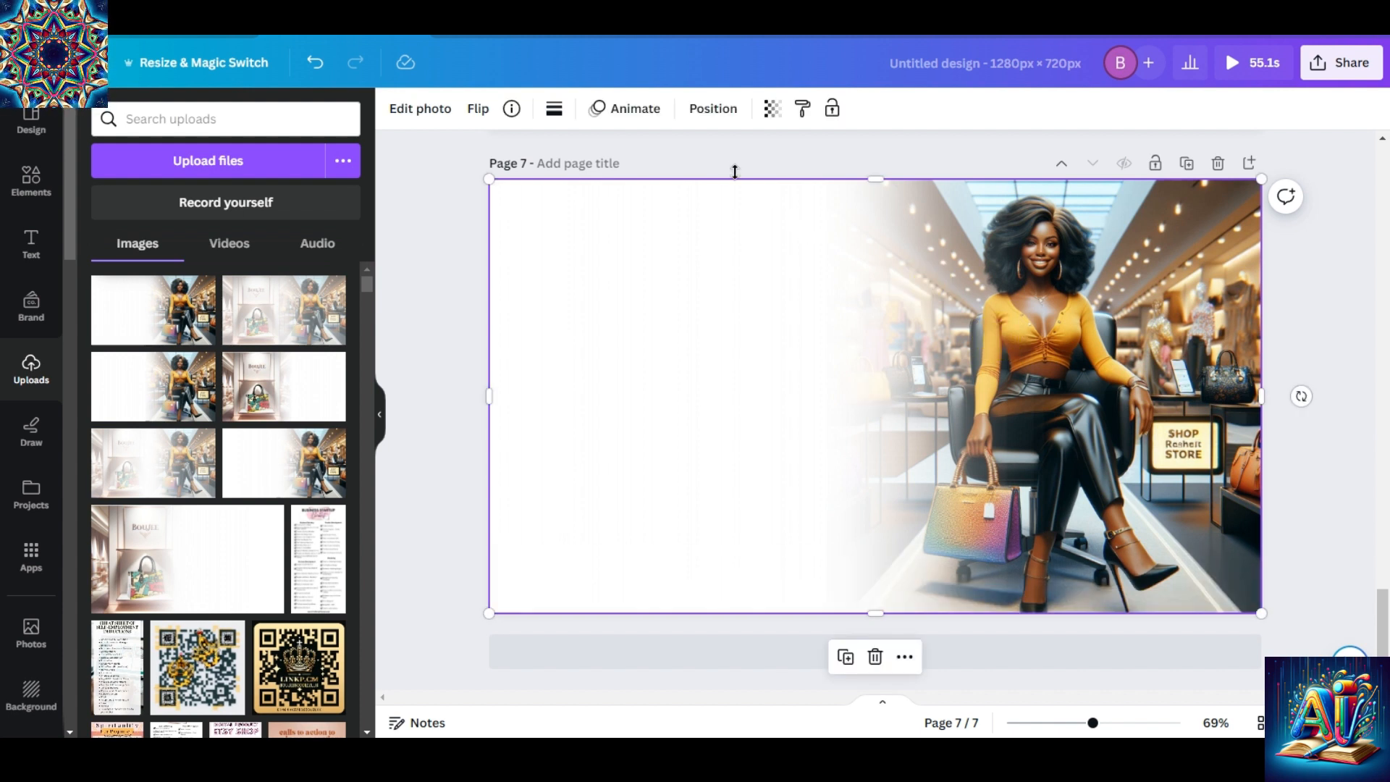
pyautogui.click(772, 110)
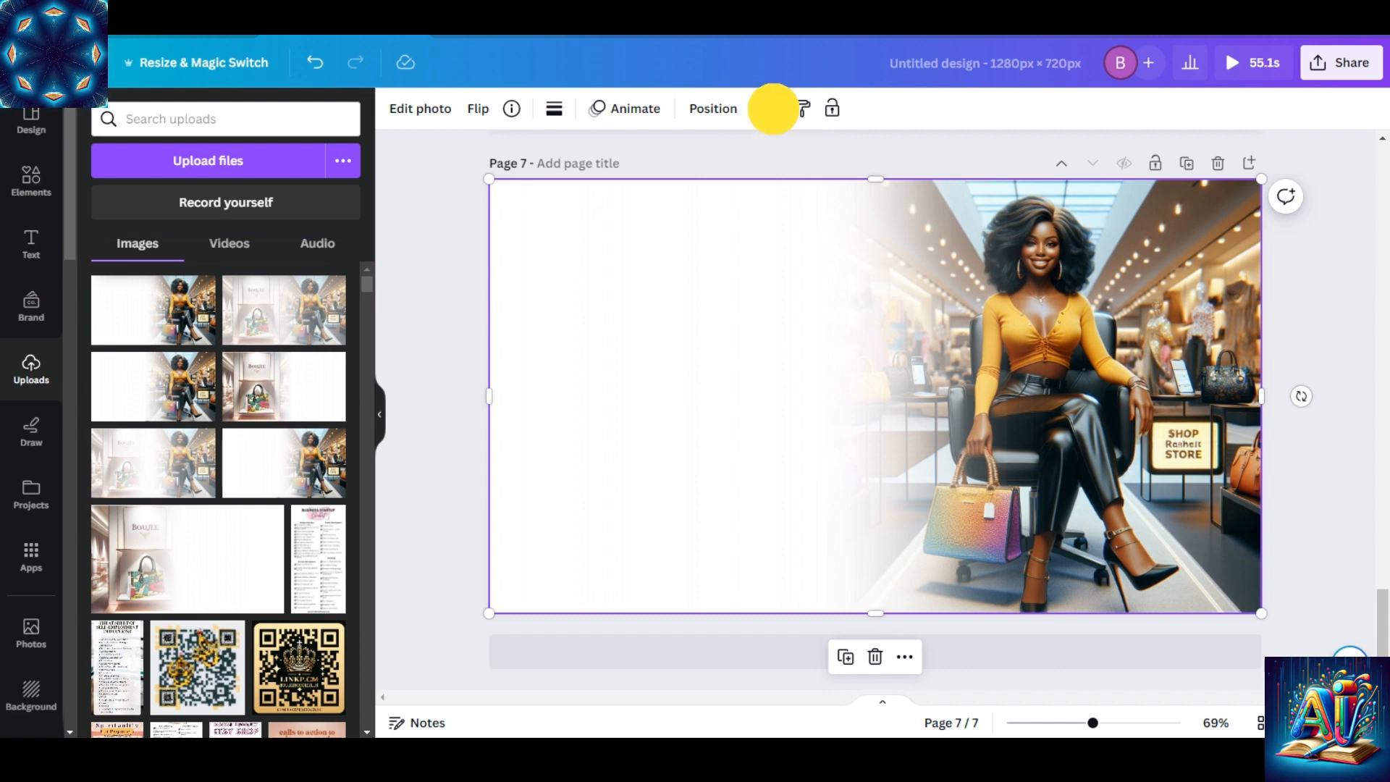
pyautogui.click(756, 152)
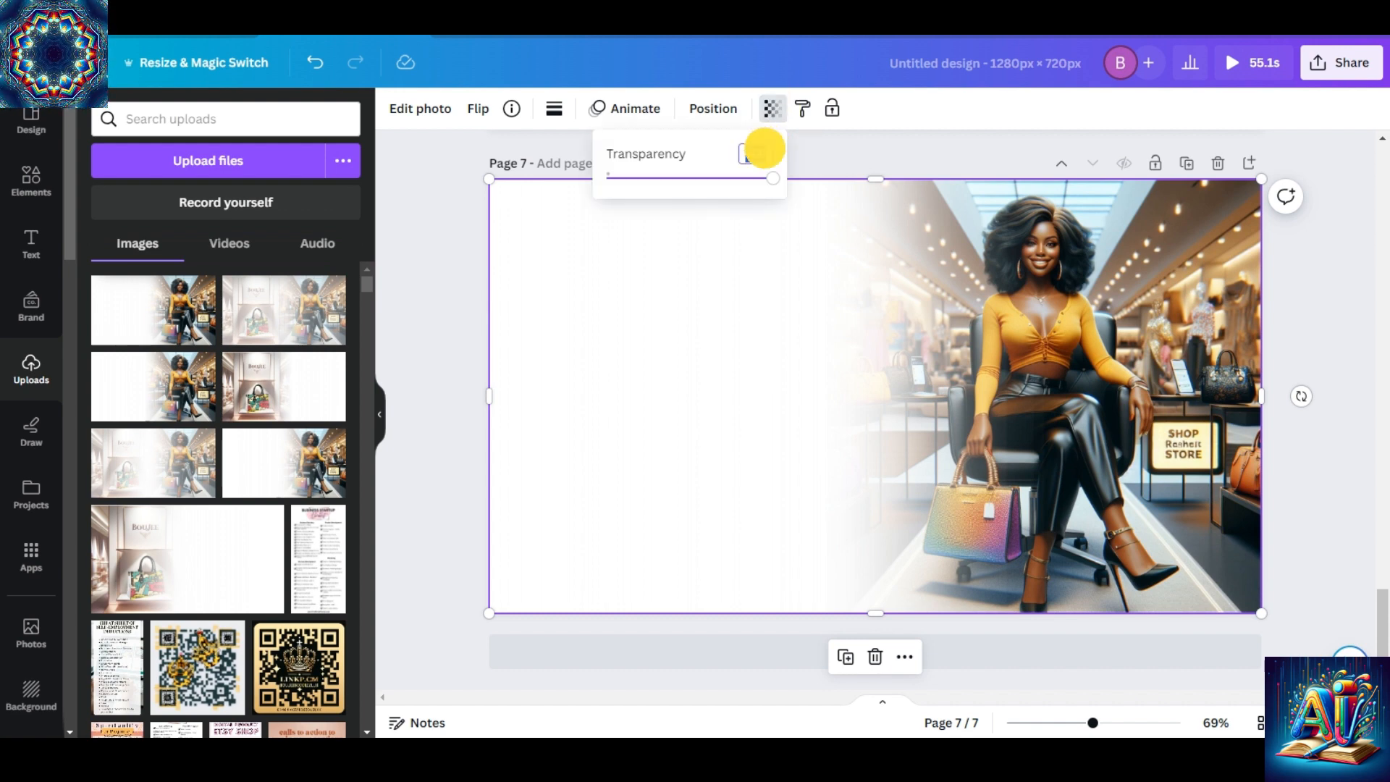
pyautogui.write('60')
pyautogui.press('Return')
pyautogui.click(558, 348)
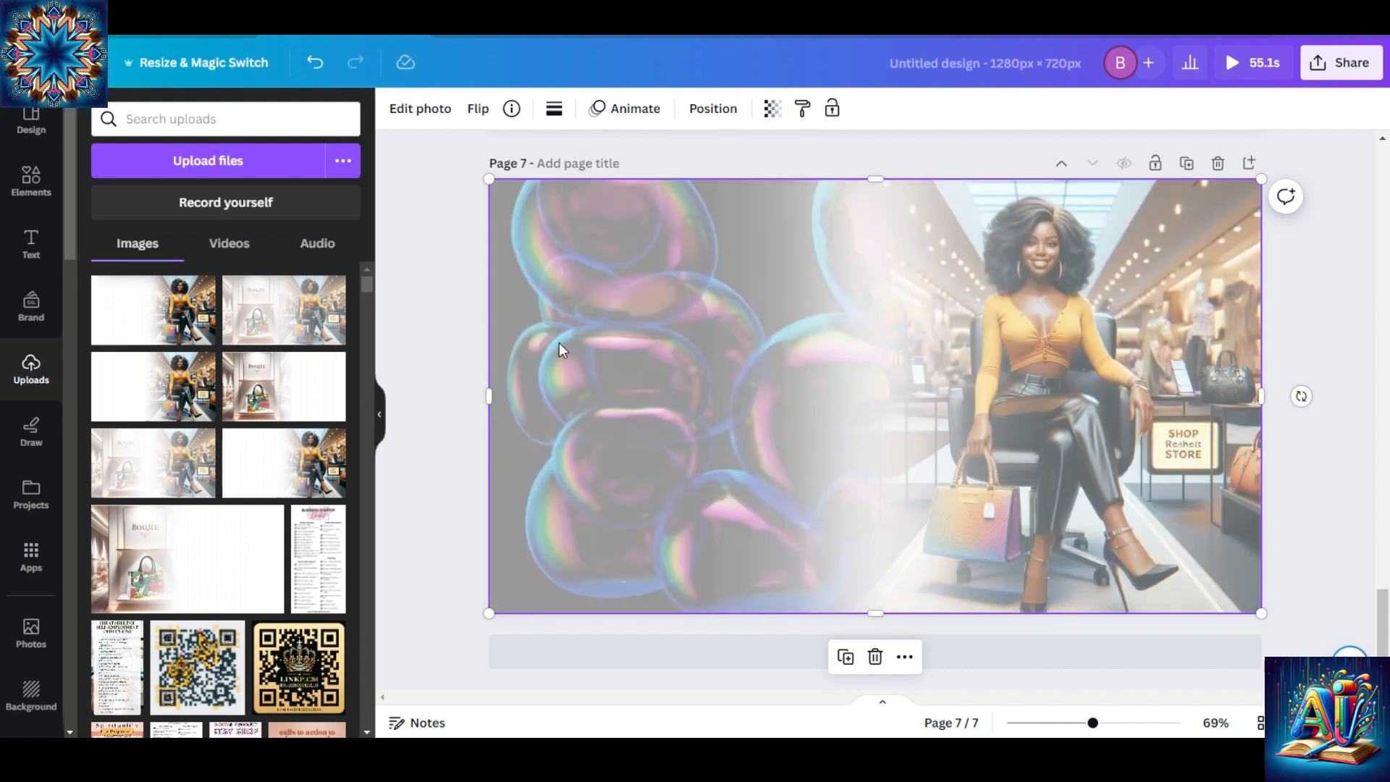
# Set the store image's transparency to 40 so more of the bubbles video shows through.
pyautogui.click(773, 109)
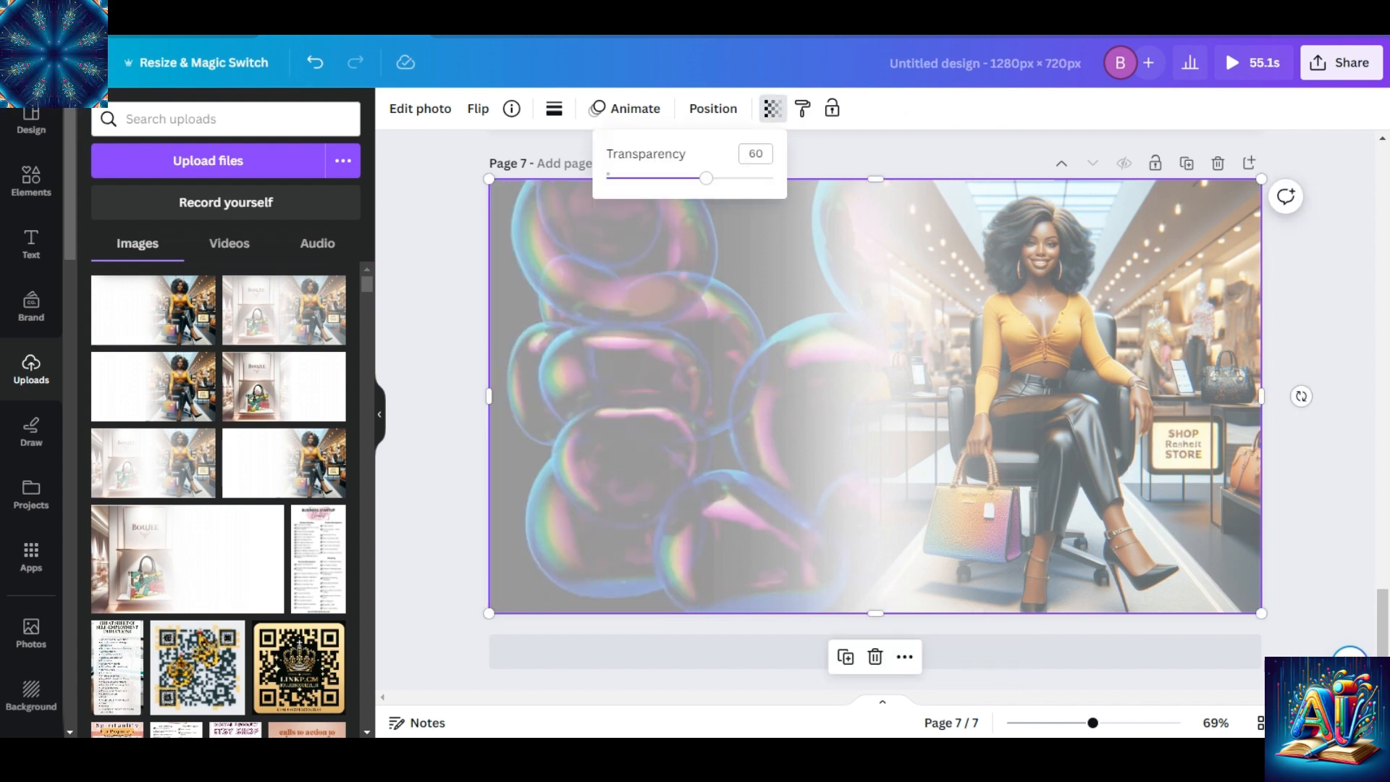
pyautogui.moveTo(702, 176); pyautogui.dragTo(674, 190)
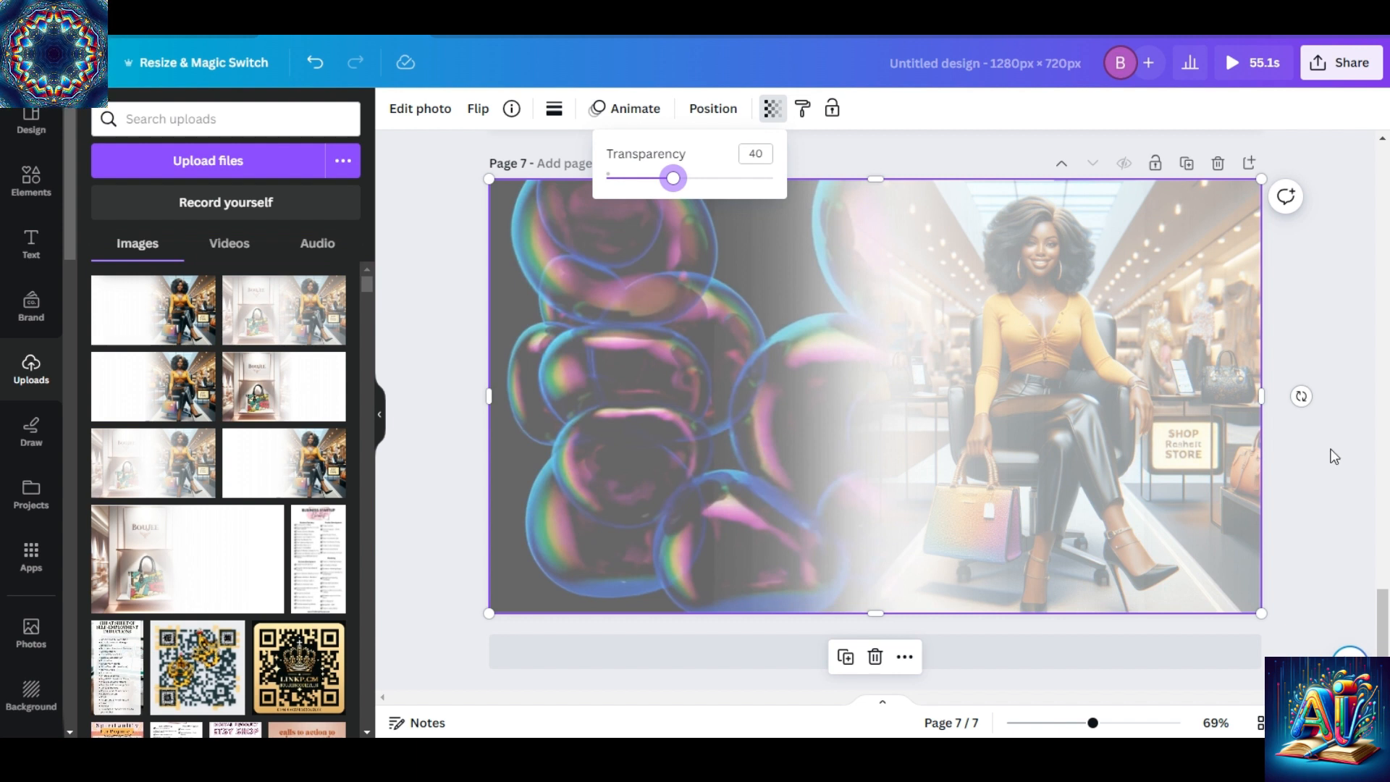
pyautogui.click(1330, 459)
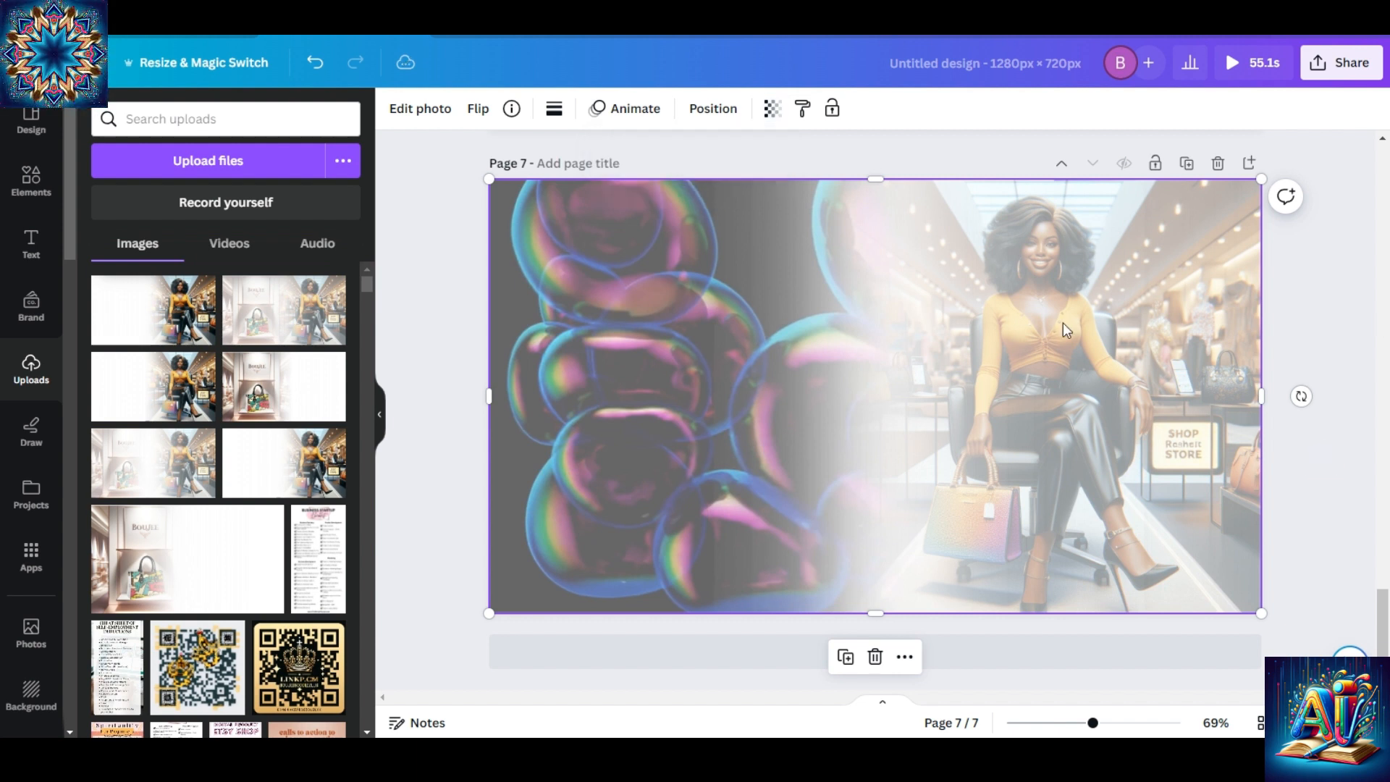
pyautogui.click(1043, 353)
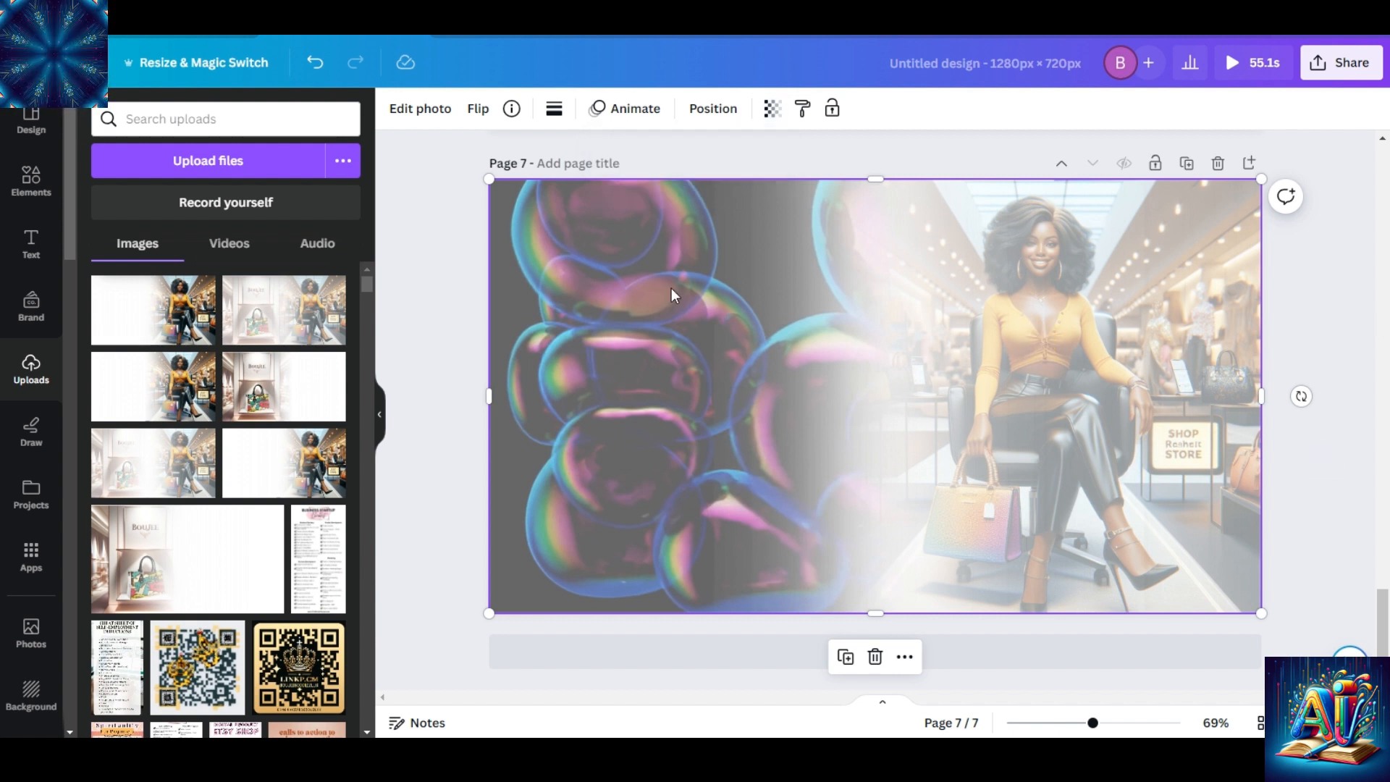
# Set the brightness of the faded store image on page 7 to -10 and its contrast to 25.
pyautogui.click(416, 110)
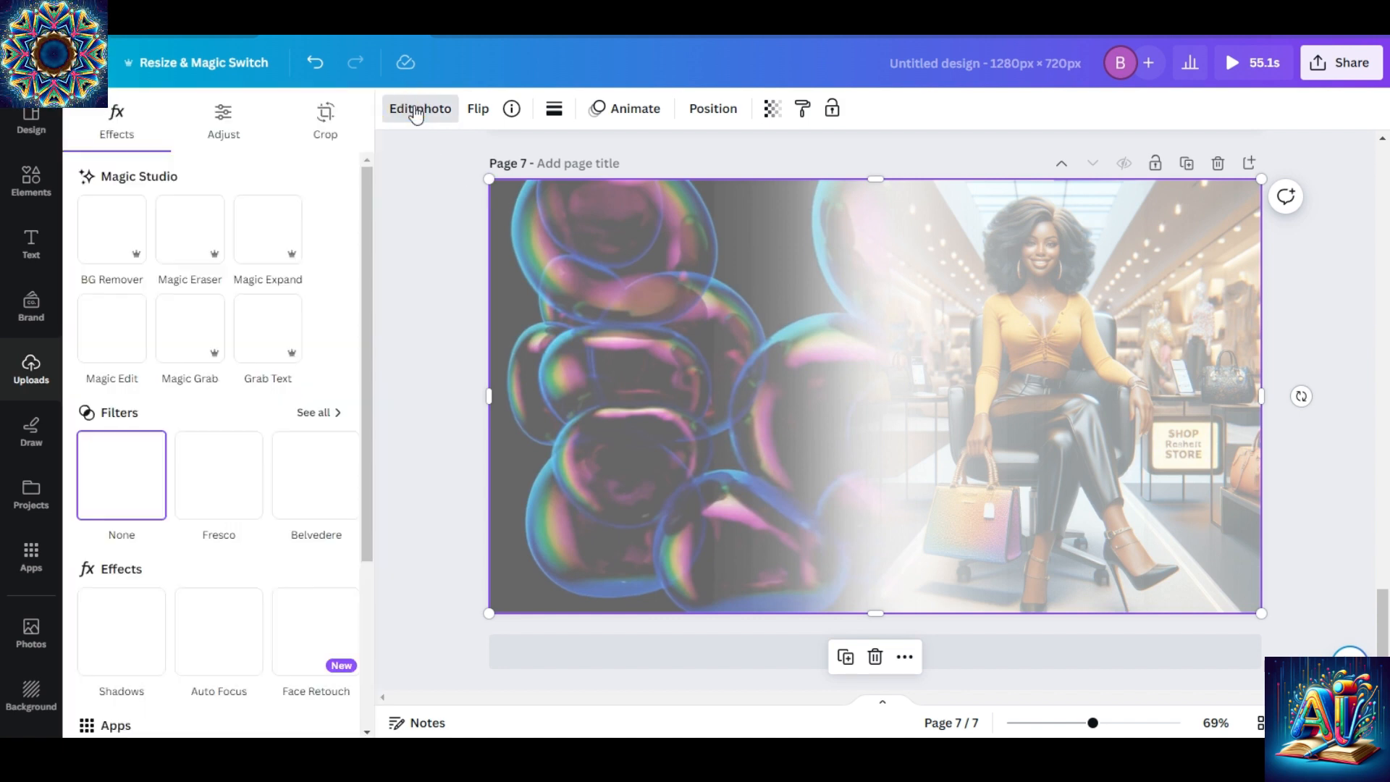
pyautogui.click(221, 112)
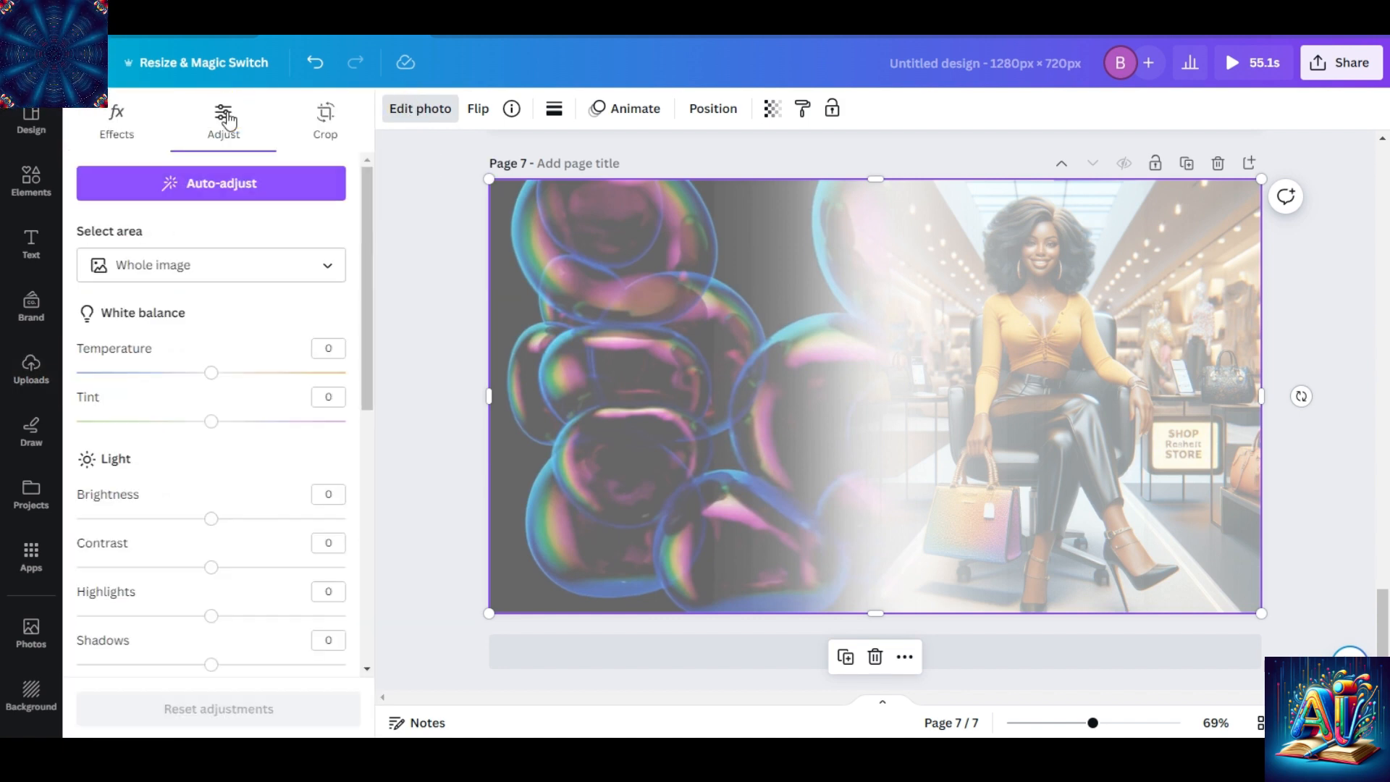
pyautogui.moveTo(213, 520); pyautogui.dragTo(190, 519)
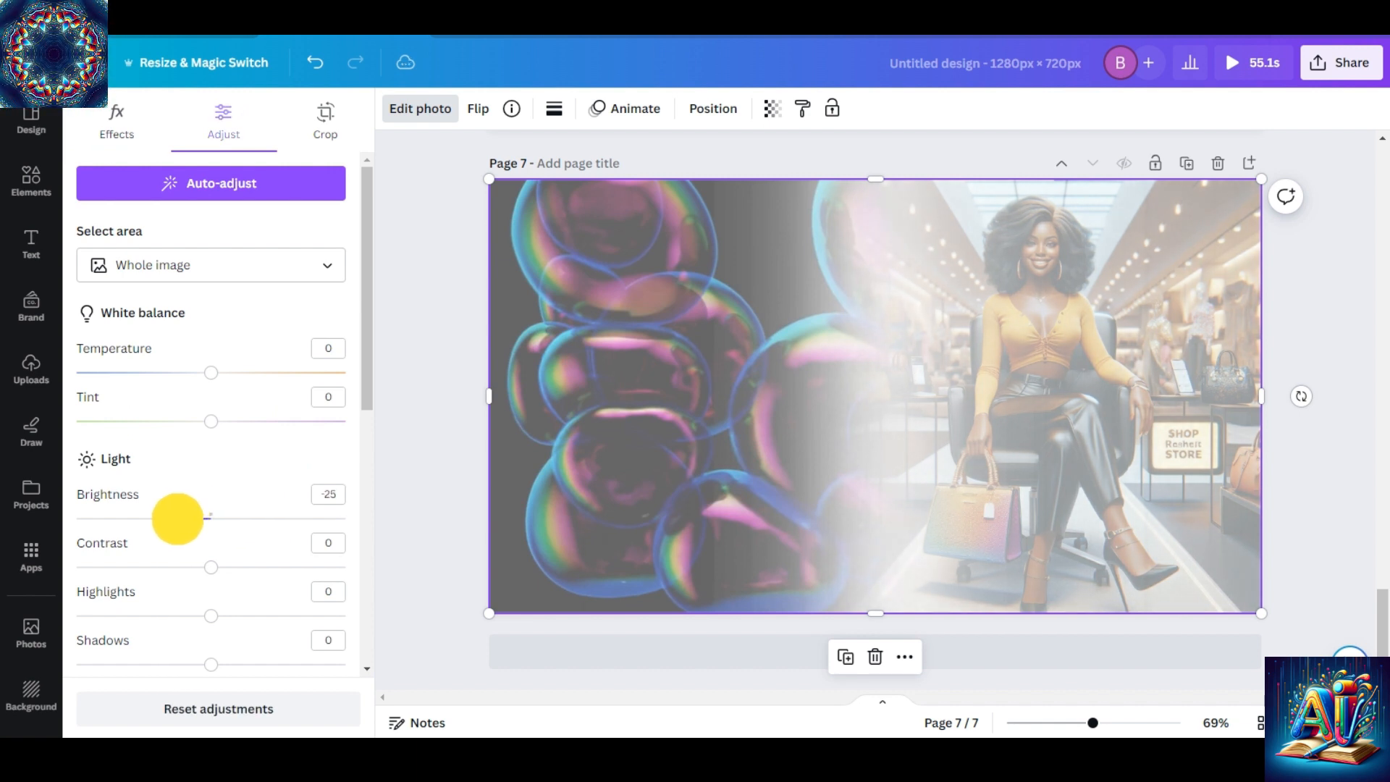
pyautogui.moveTo(178, 519)
pyautogui.mouseDown()
pyautogui.moveTo(307, 512)
pyautogui.moveTo(191, 523)
pyautogui.mouseUp()
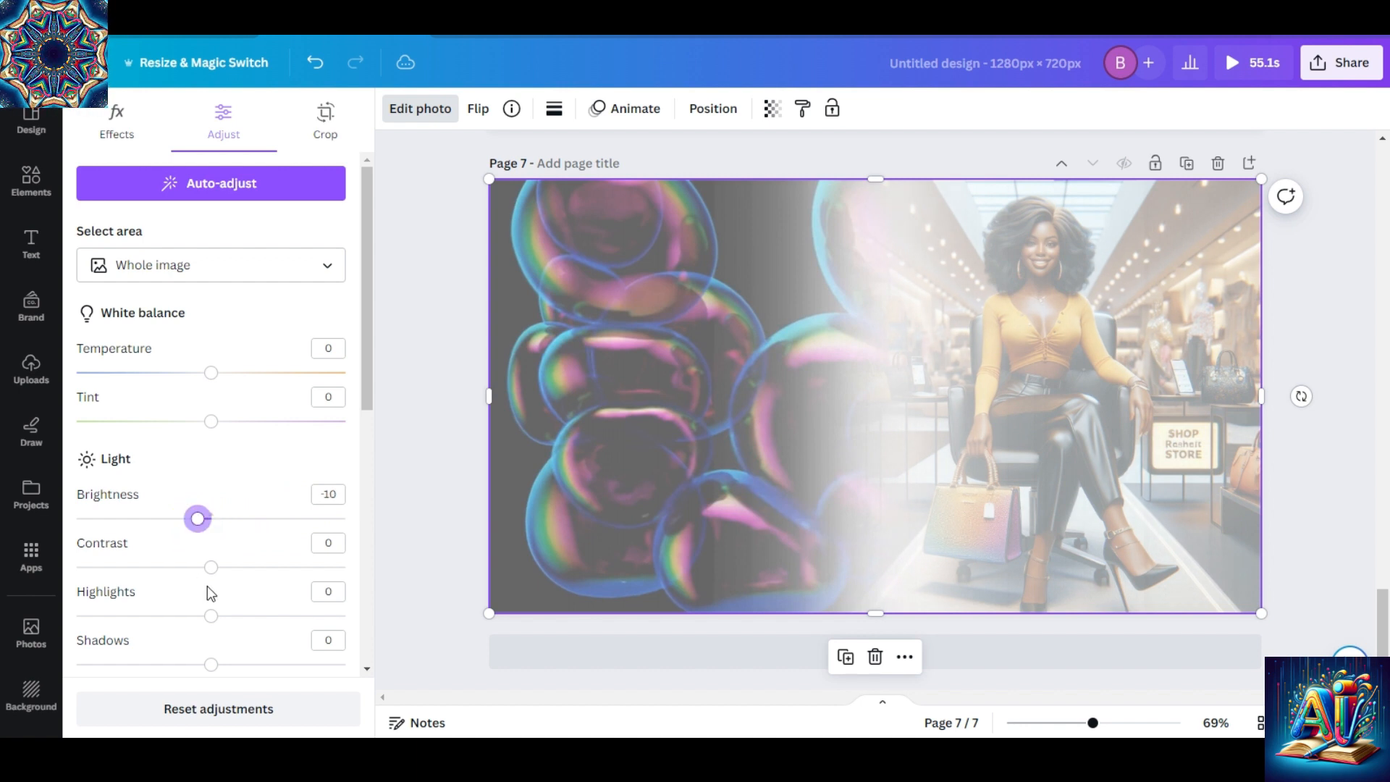
pyautogui.click(211, 568)
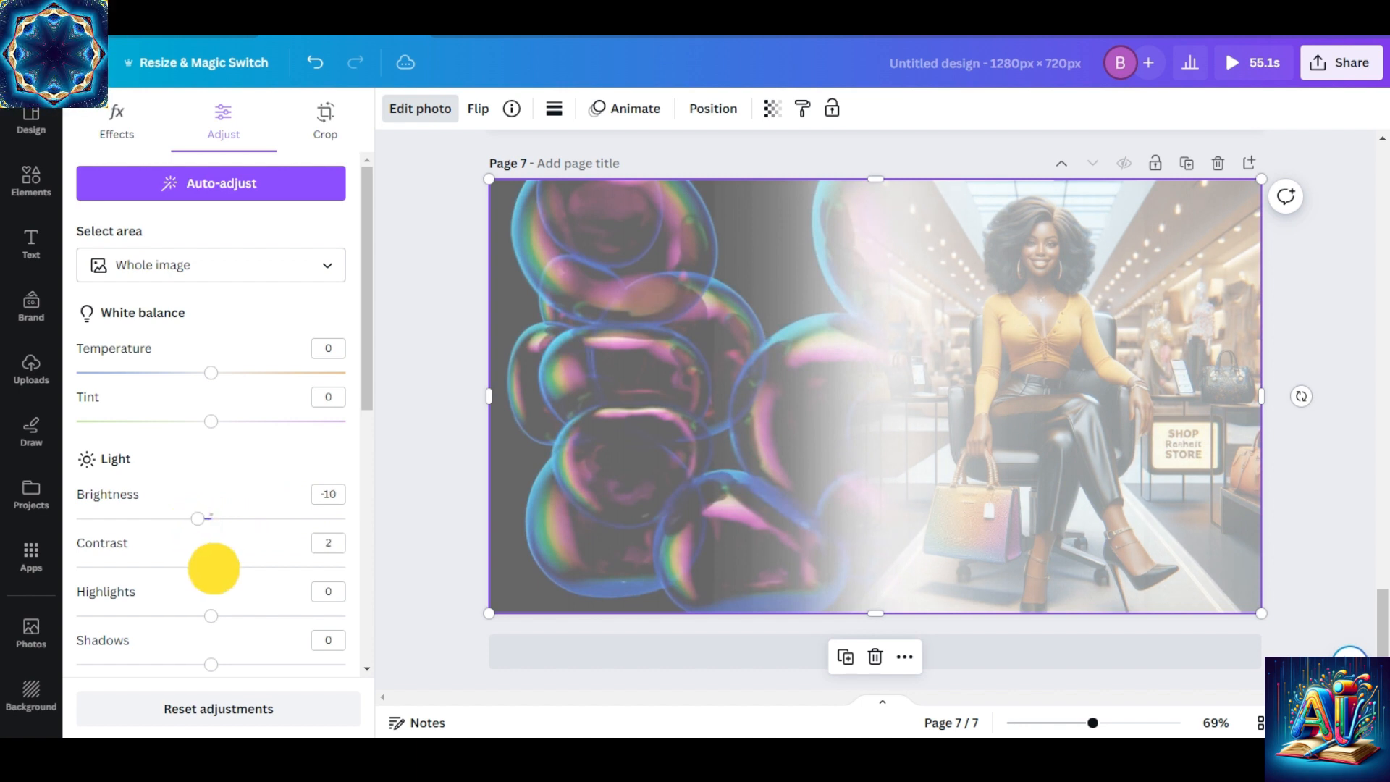
pyautogui.moveTo(213, 568); pyautogui.dragTo(234, 568)
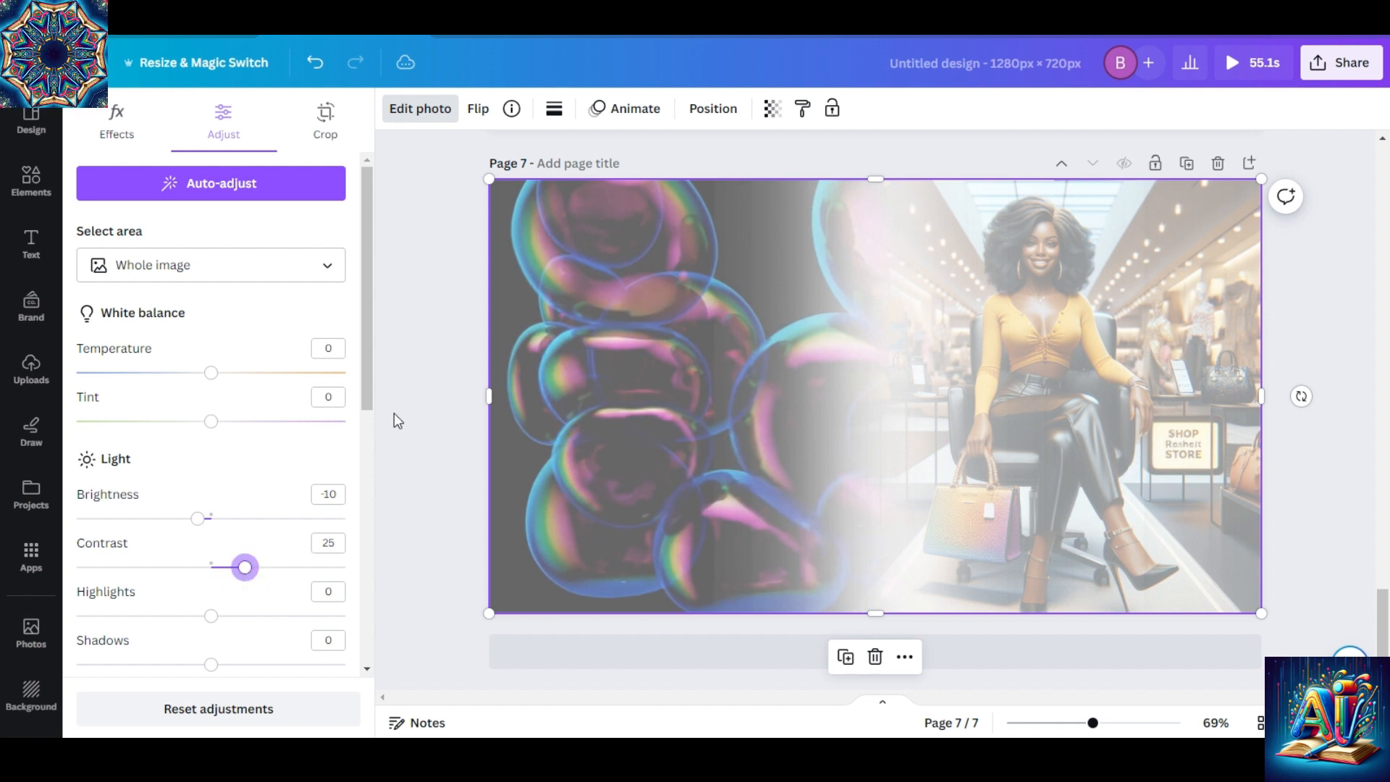
# Set the store image's saturation to 30 and preview the blended video on page 7.
pyautogui.moveTo(367, 378); pyautogui.dragTo(376, 524)
pyautogui.moveTo(211, 593); pyautogui.dragTo(242, 590)
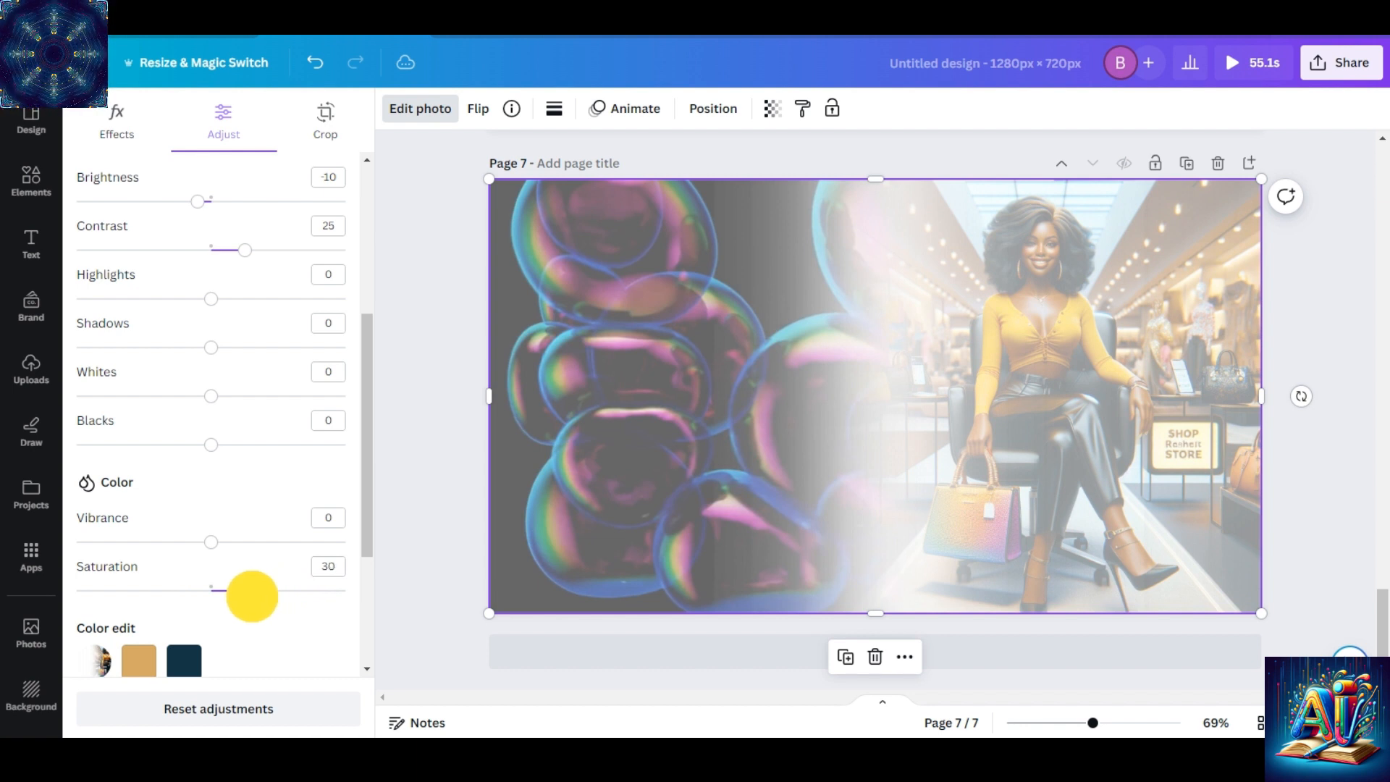
pyautogui.click(437, 466)
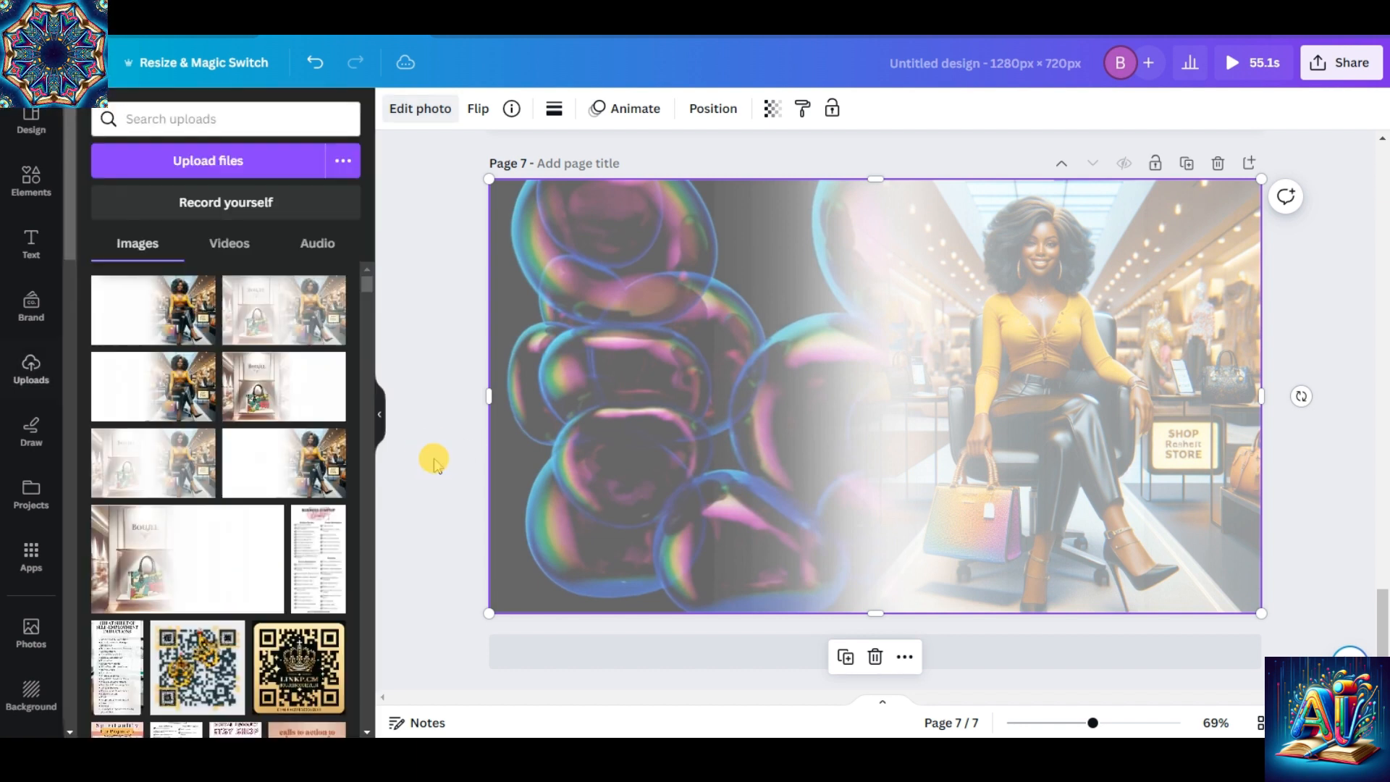
pyautogui.click(1340, 356)
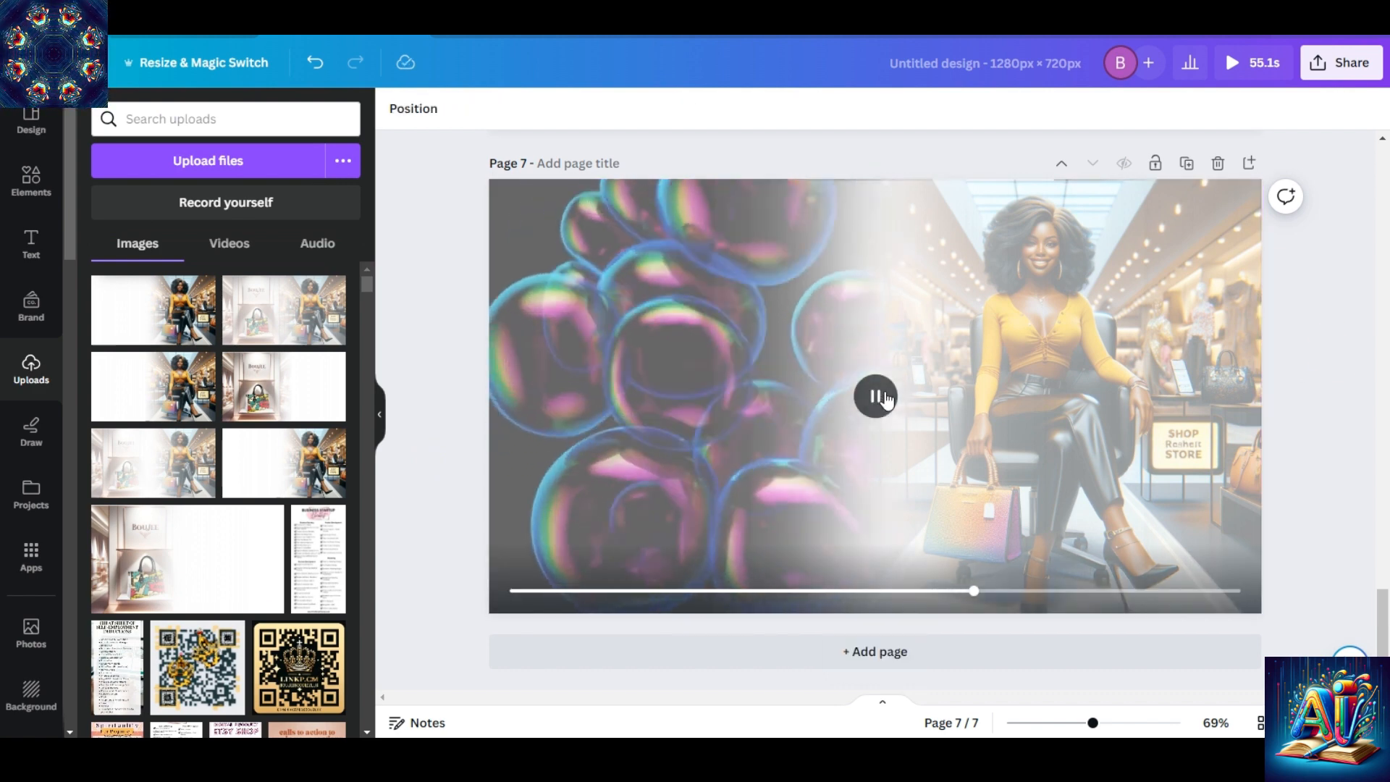
pyautogui.click(886, 399)
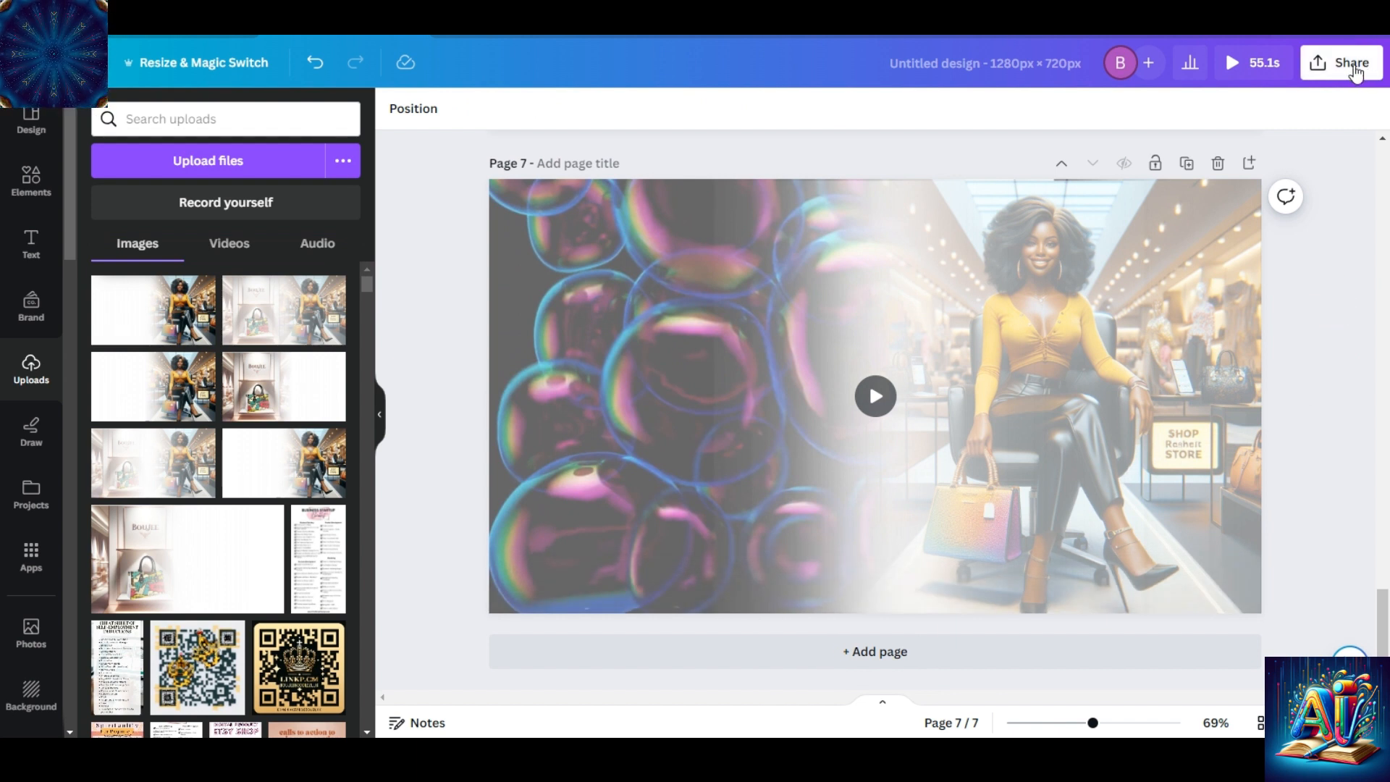
# Download only the current page, page 7, as an MP4 video at 720p quality.
pyautogui.click(1354, 72)
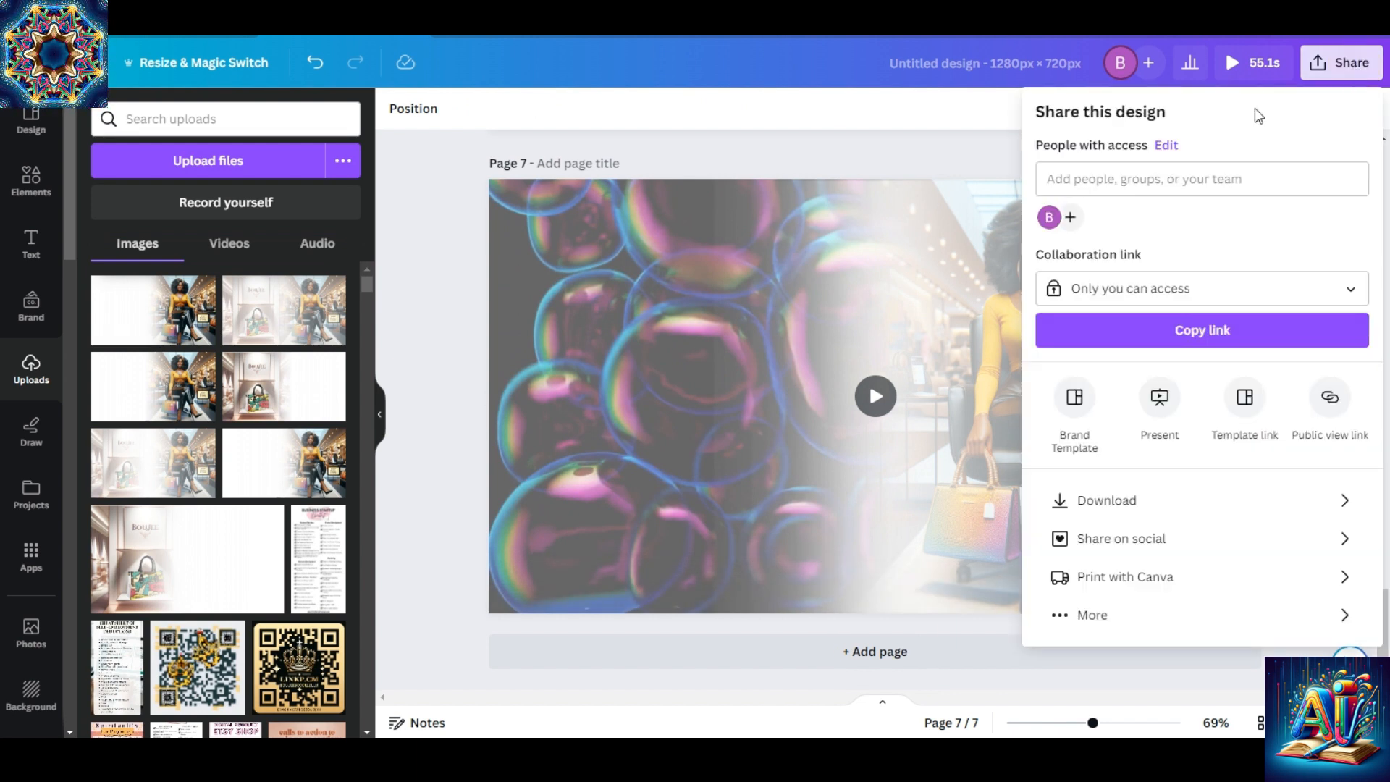
pyautogui.click(1182, 487)
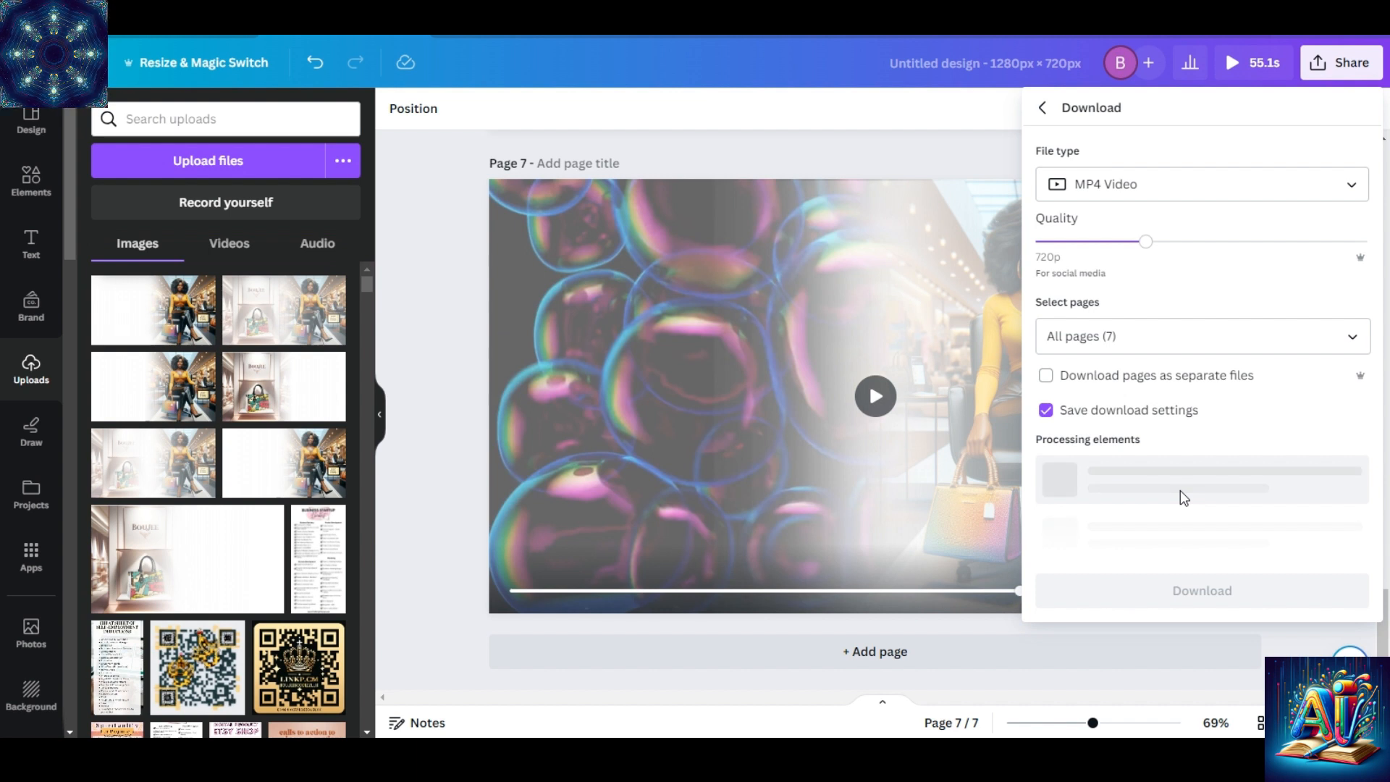
pyautogui.click(1352, 341)
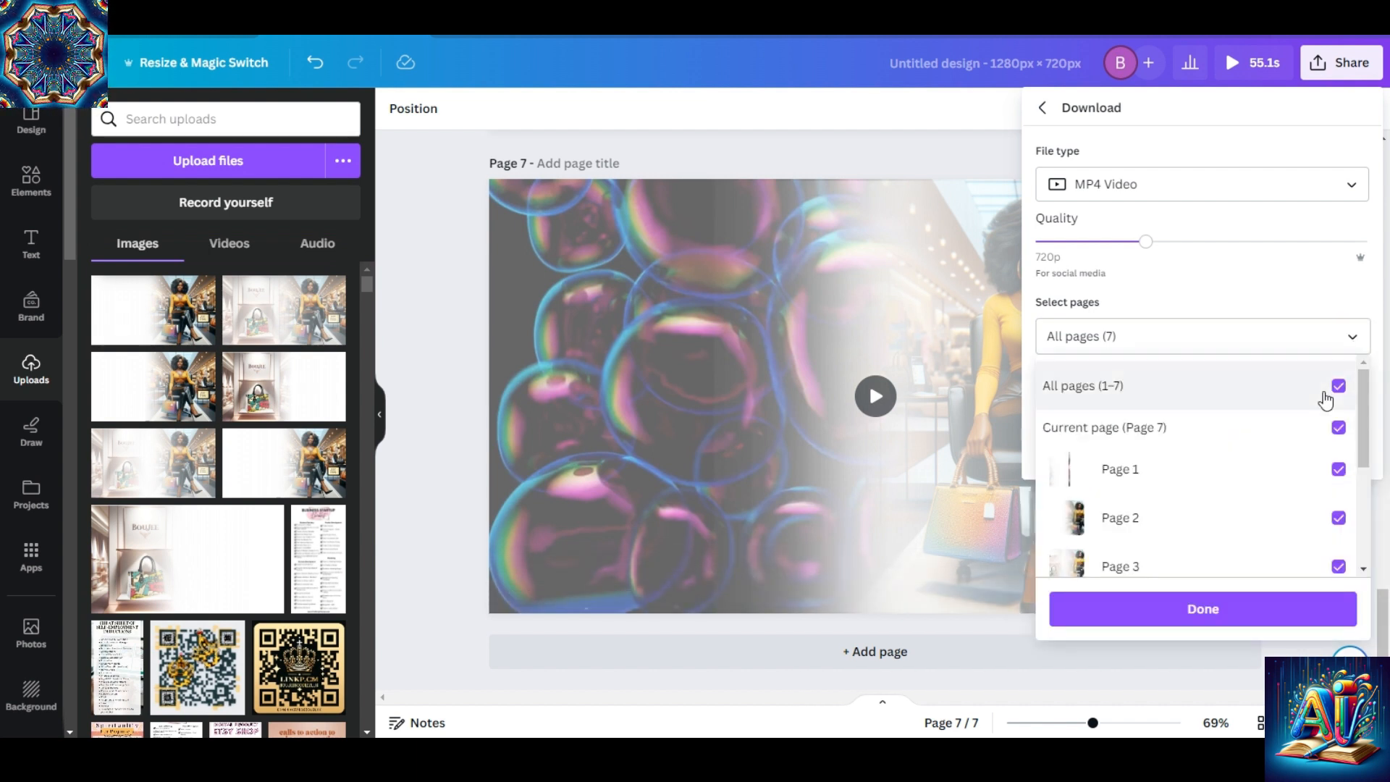
pyautogui.click(1339, 388)
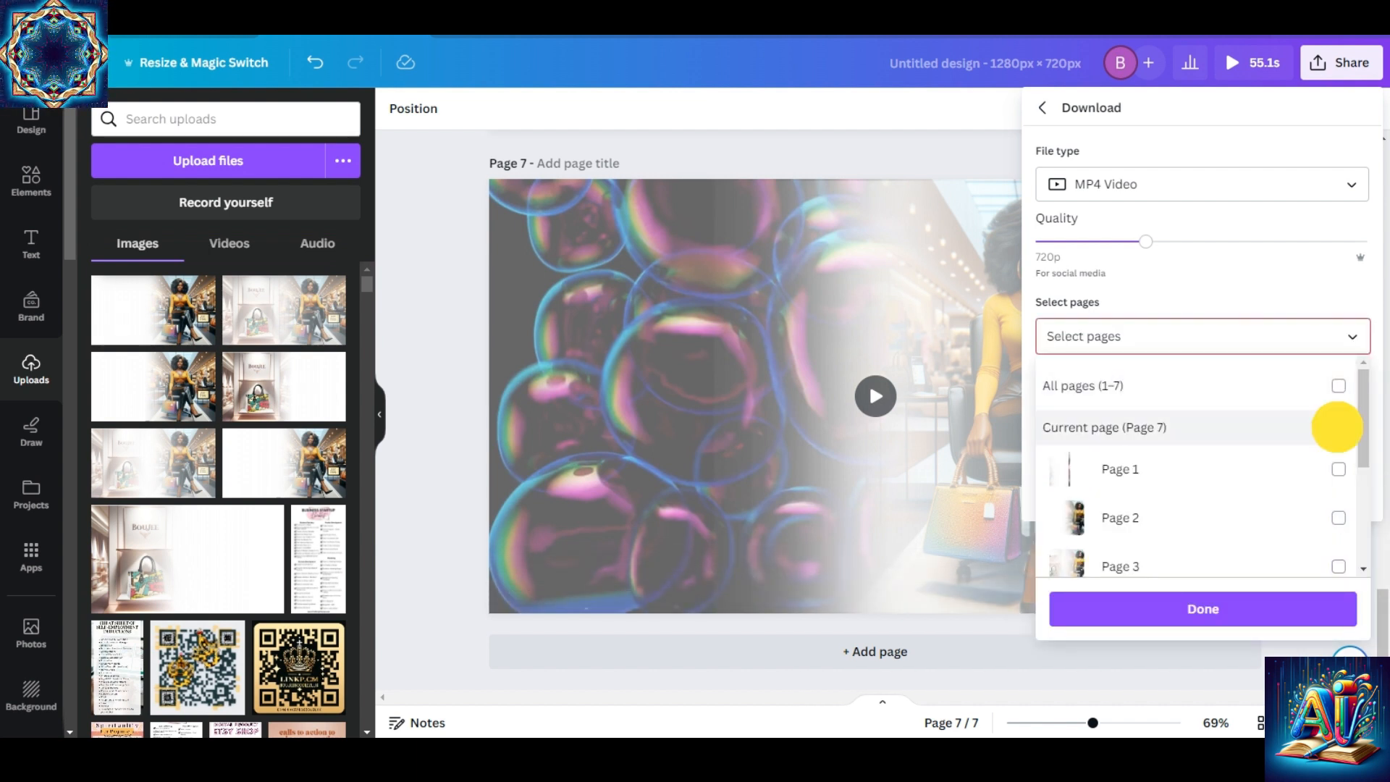
pyautogui.click(1337, 426)
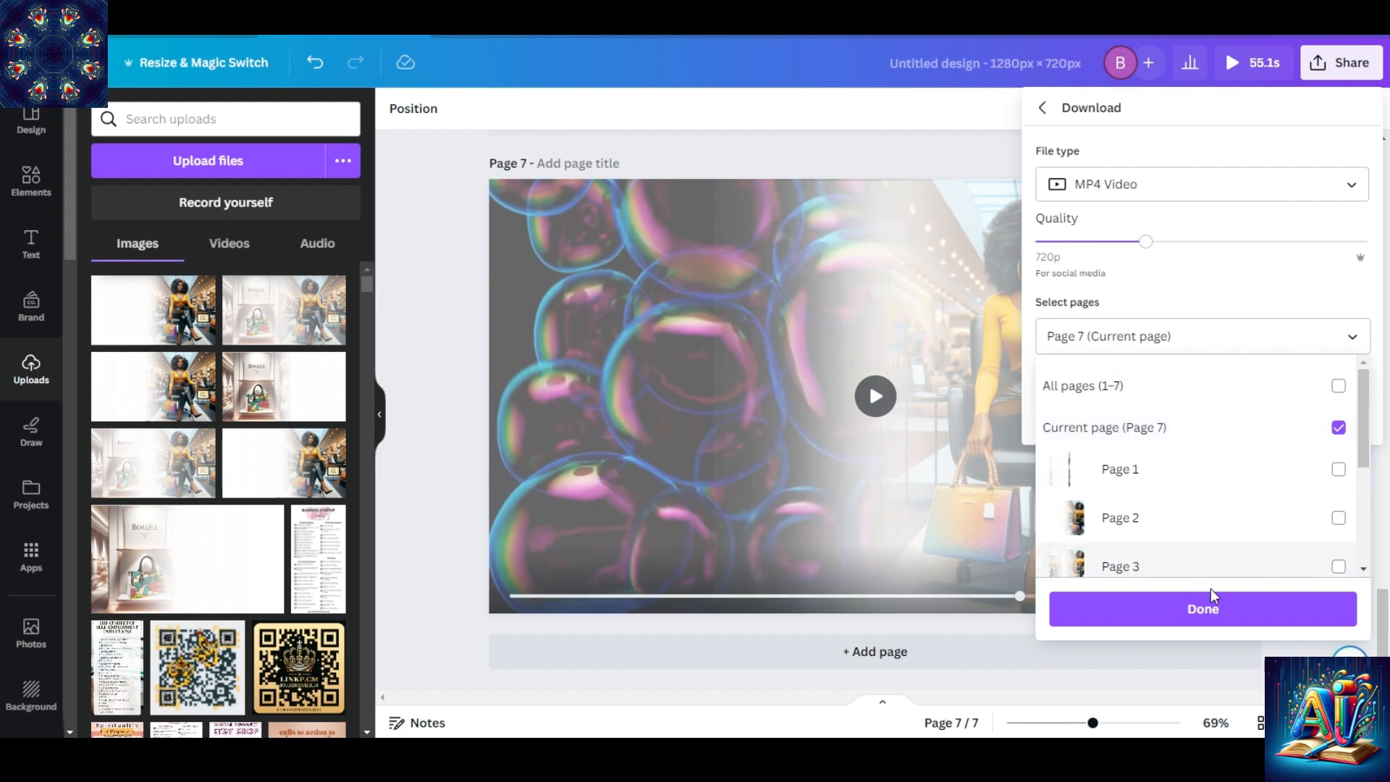
pyautogui.click(1236, 614)
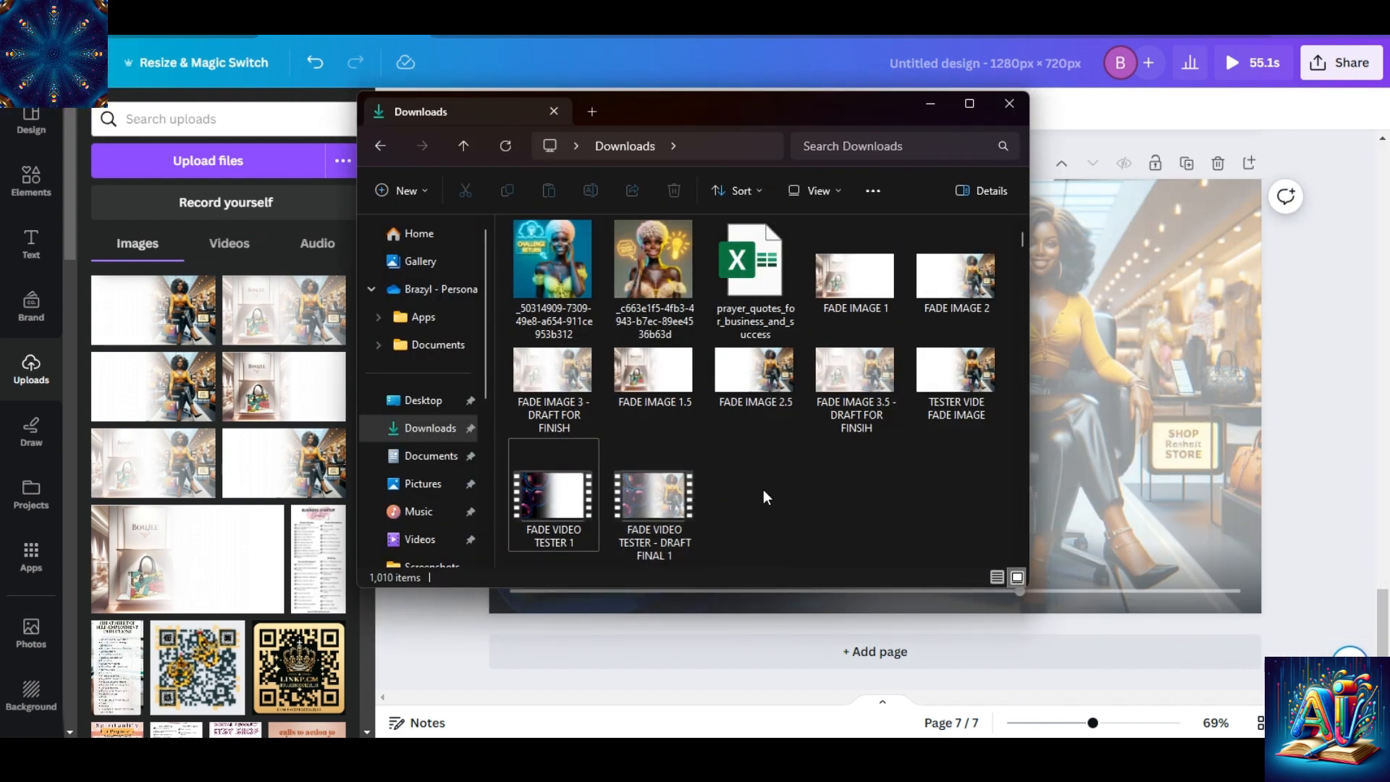
# Upload FADE VIDEO TESTER - DRAFT FINAL 1 from the Downloads folder and add a blank page 8.
pyautogui.click(659, 488)
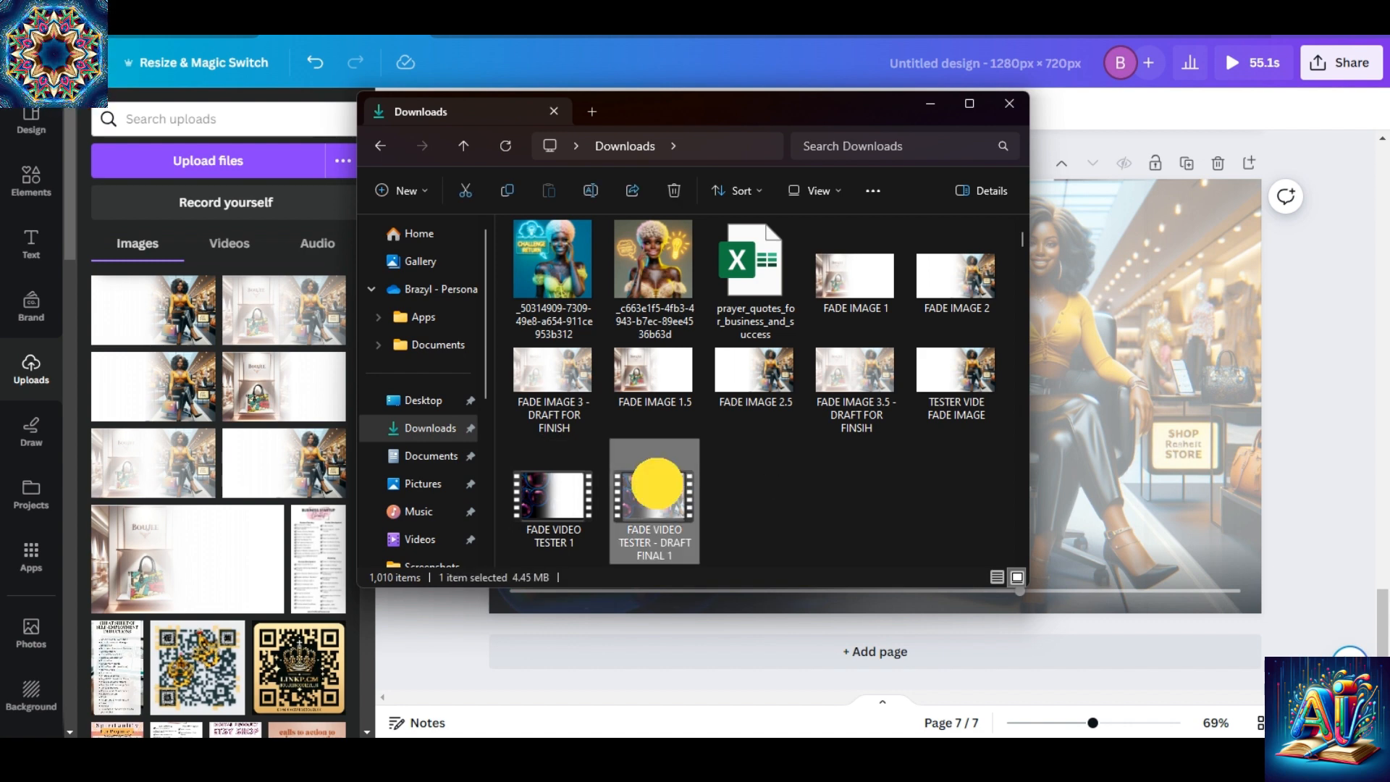
pyautogui.moveTo(657, 483); pyautogui.dragTo(221, 341)
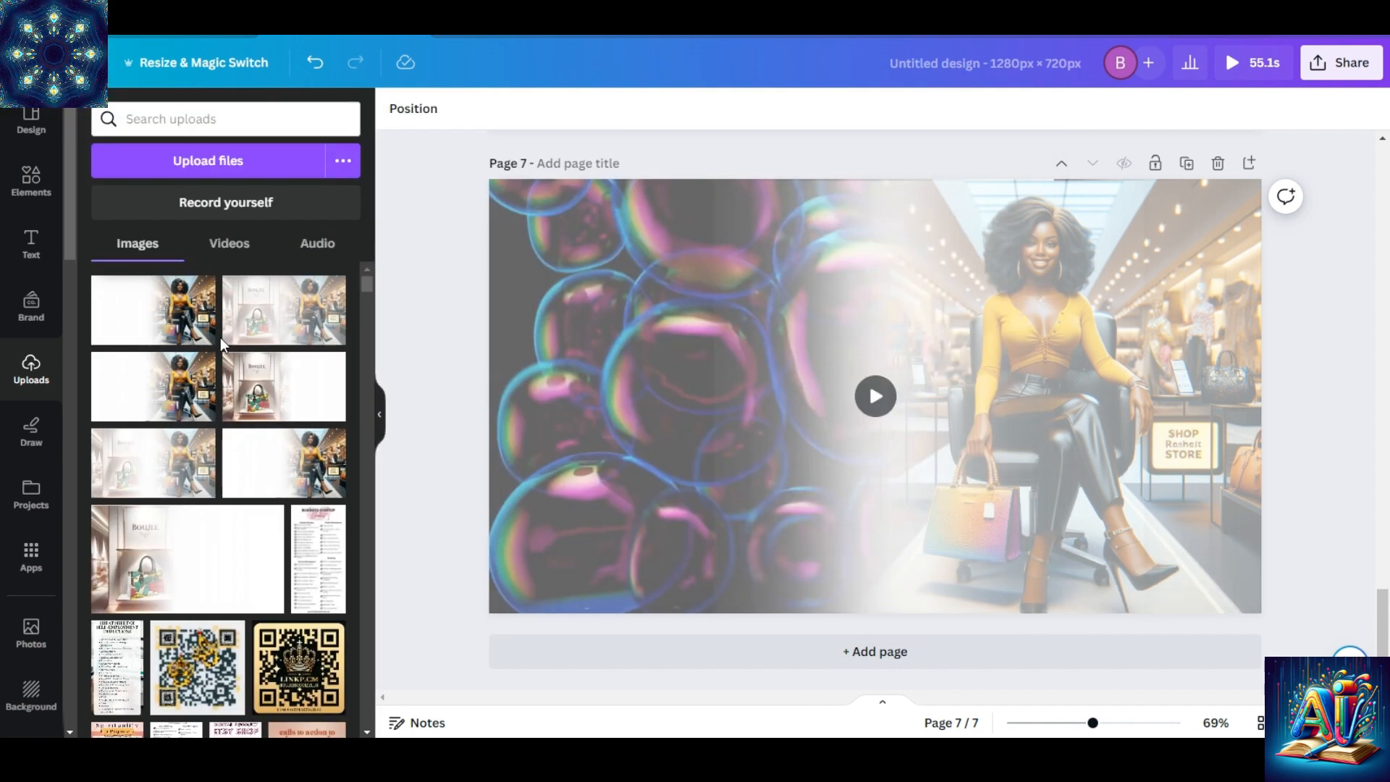
pyautogui.click(906, 651)
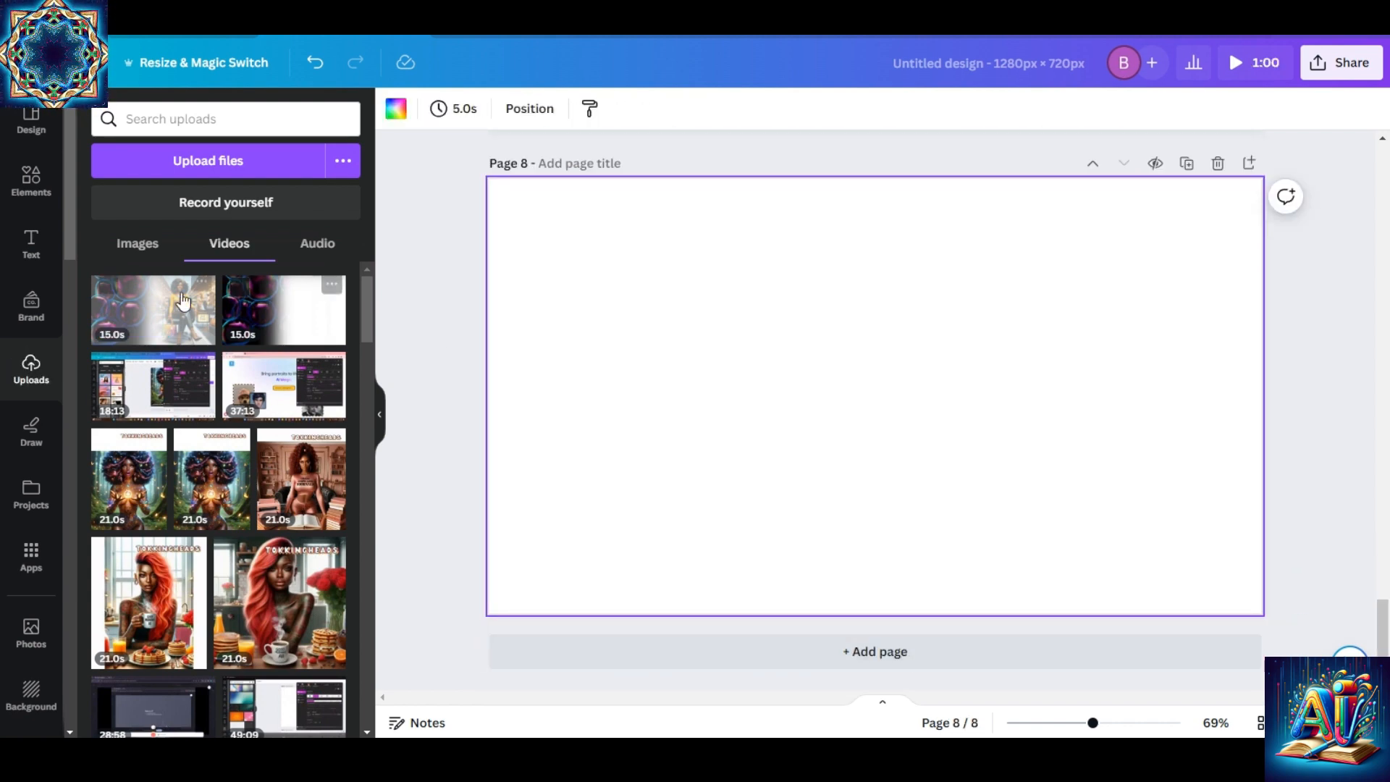
# Place the uploaded 15.0 s blended bubbles-and-store video on page 8 and enlarge it to fill the page.
pyautogui.click(161, 310)
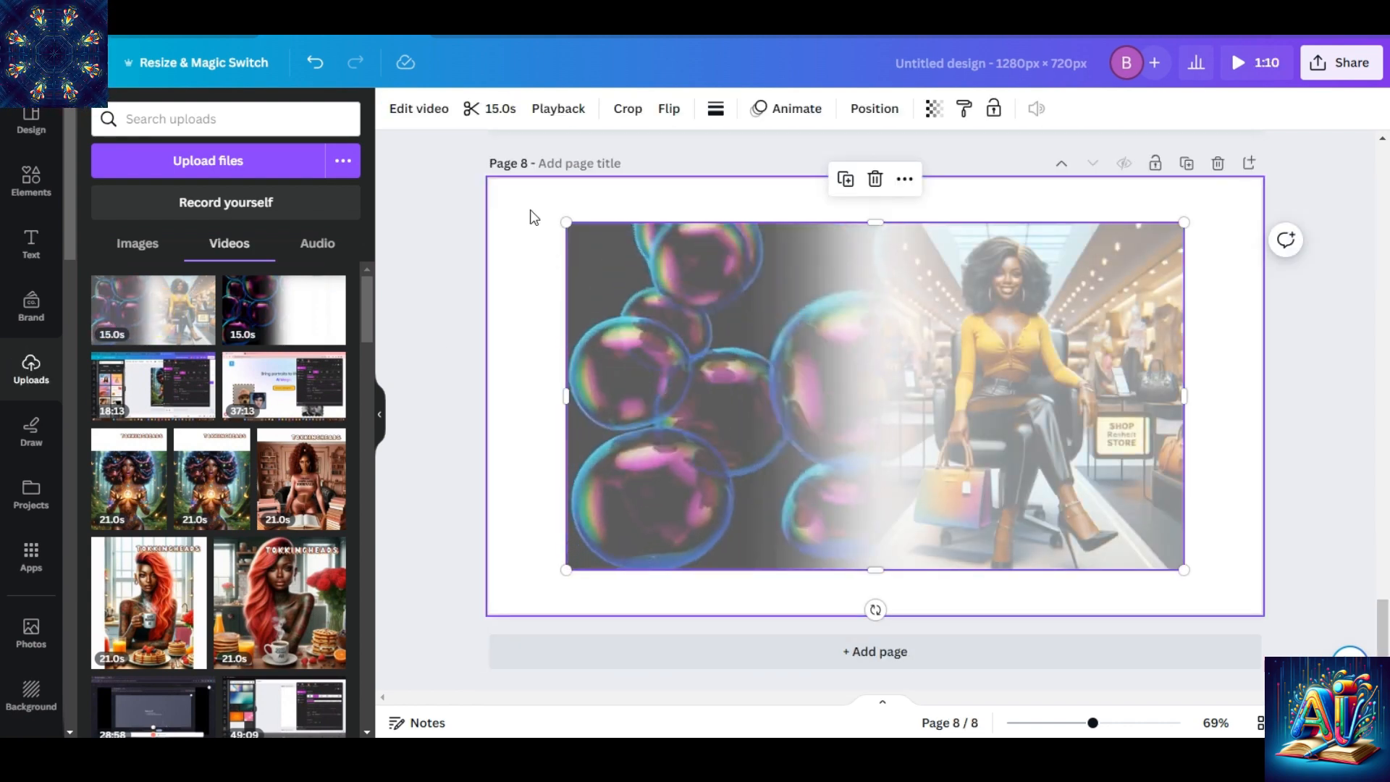
pyautogui.moveTo(565, 221); pyautogui.dragTo(482, 185)
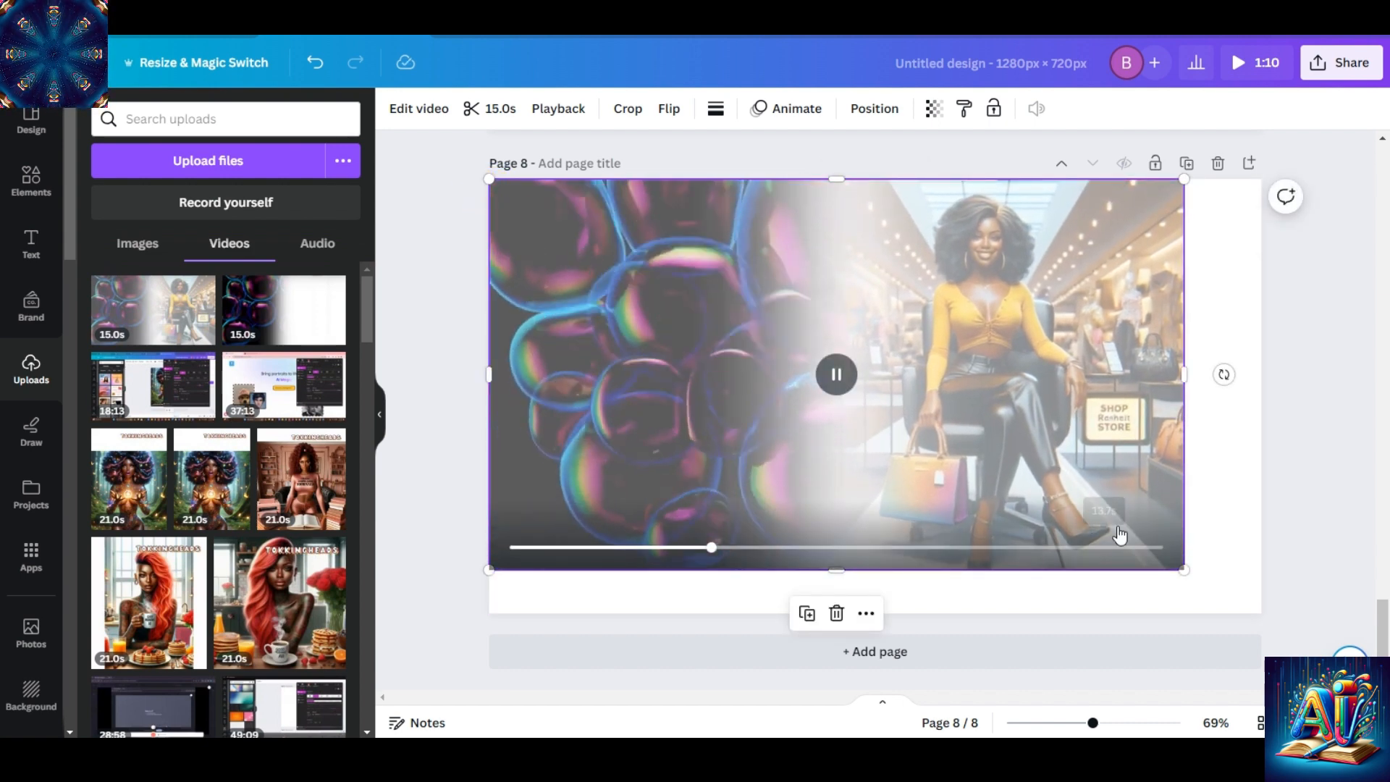
pyautogui.moveTo(1183, 569); pyautogui.dragTo(1272, 589)
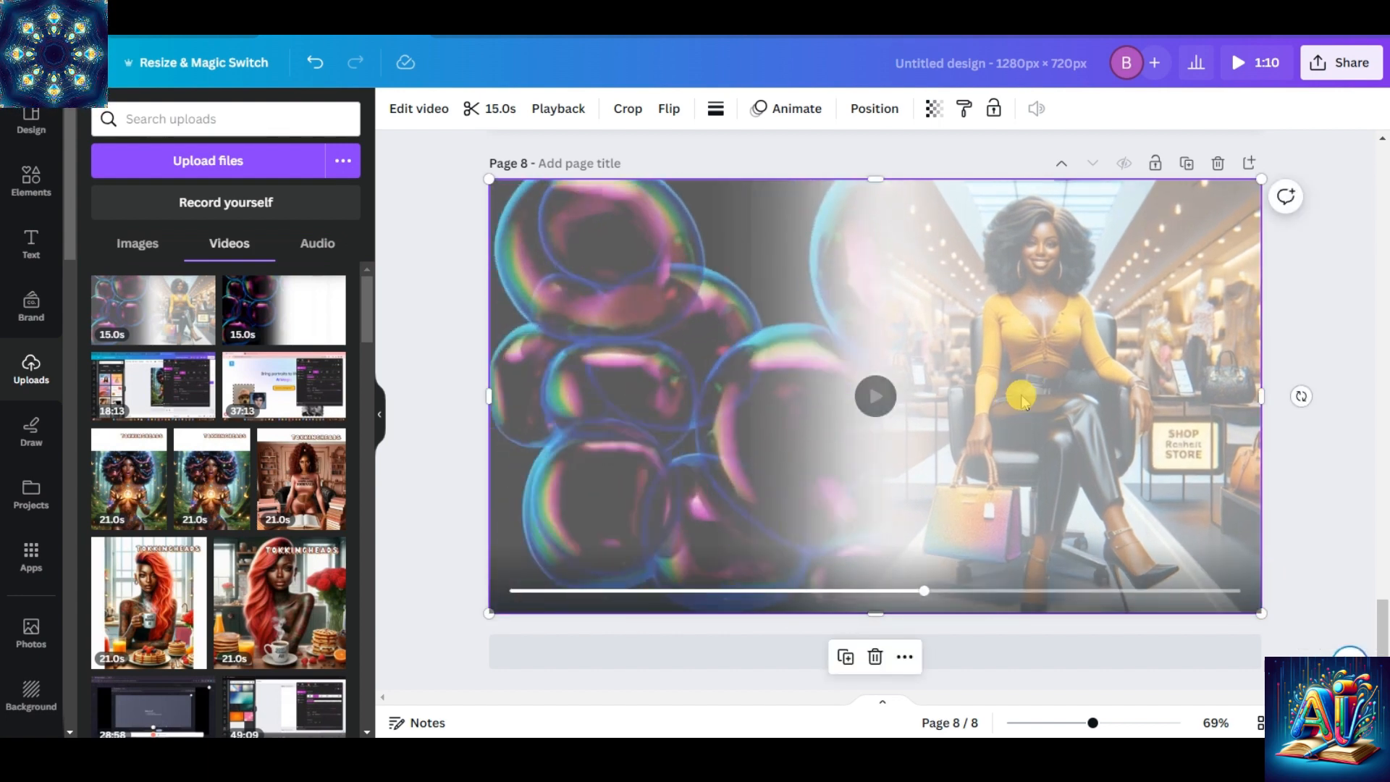
# Adjust the video on page 8 to brightness -34, contrast 68 and saturation 34.
pyautogui.click(411, 109)
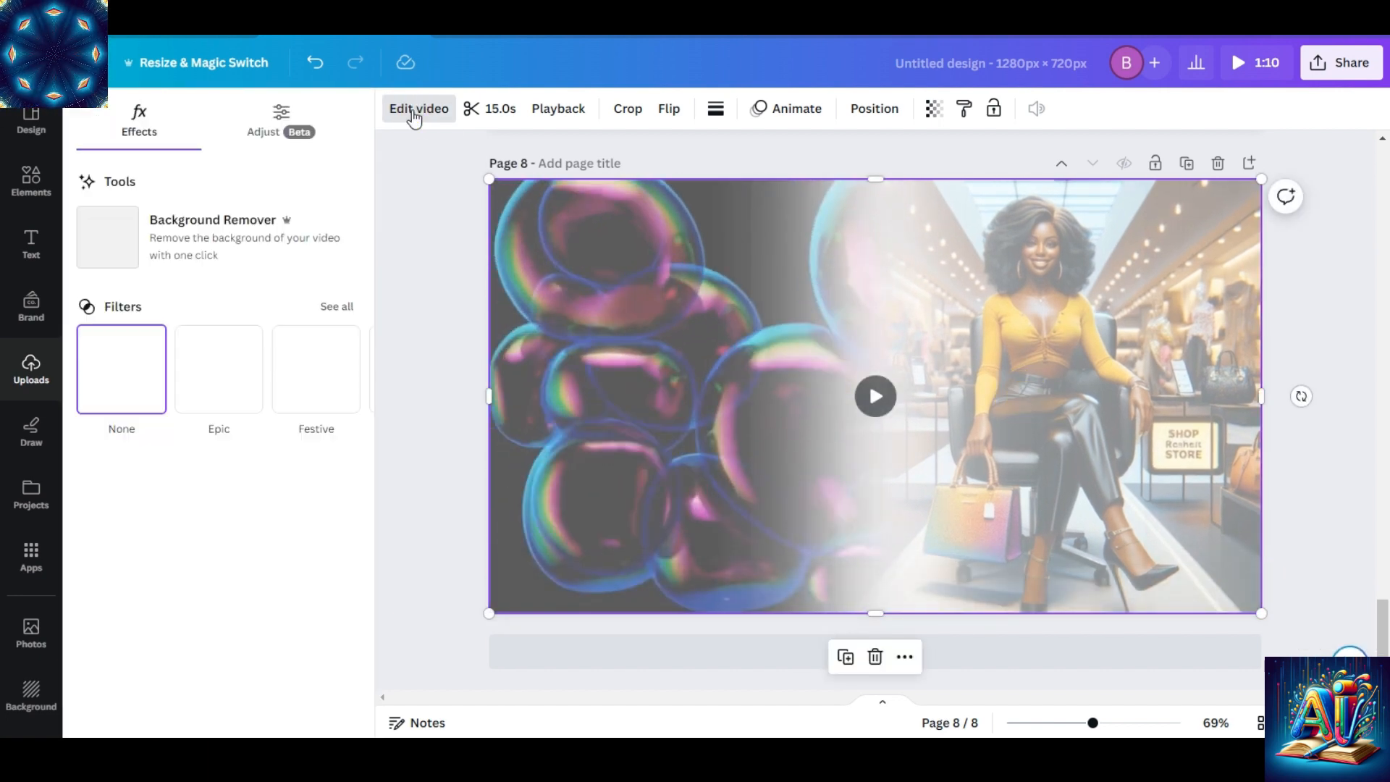
pyautogui.click(271, 127)
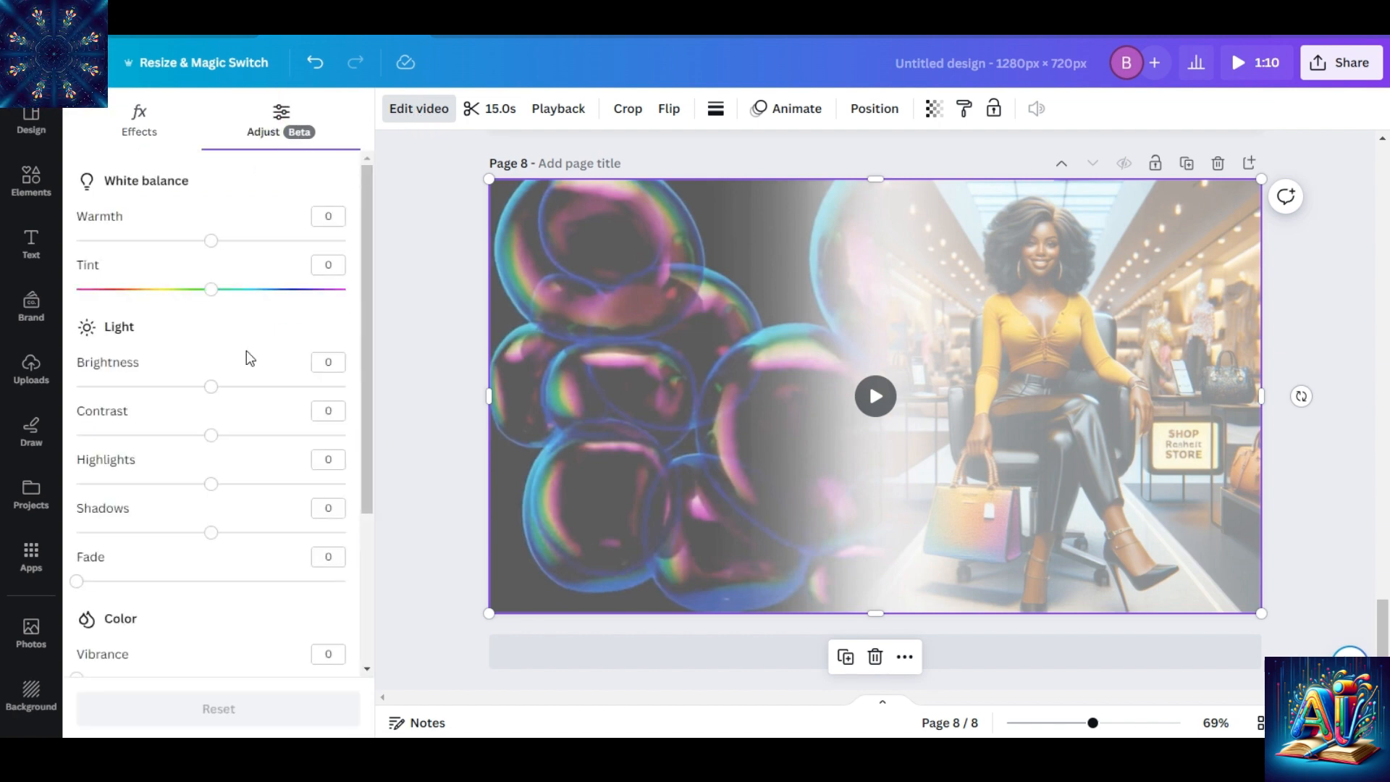
pyautogui.moveTo(210, 386); pyautogui.dragTo(180, 396)
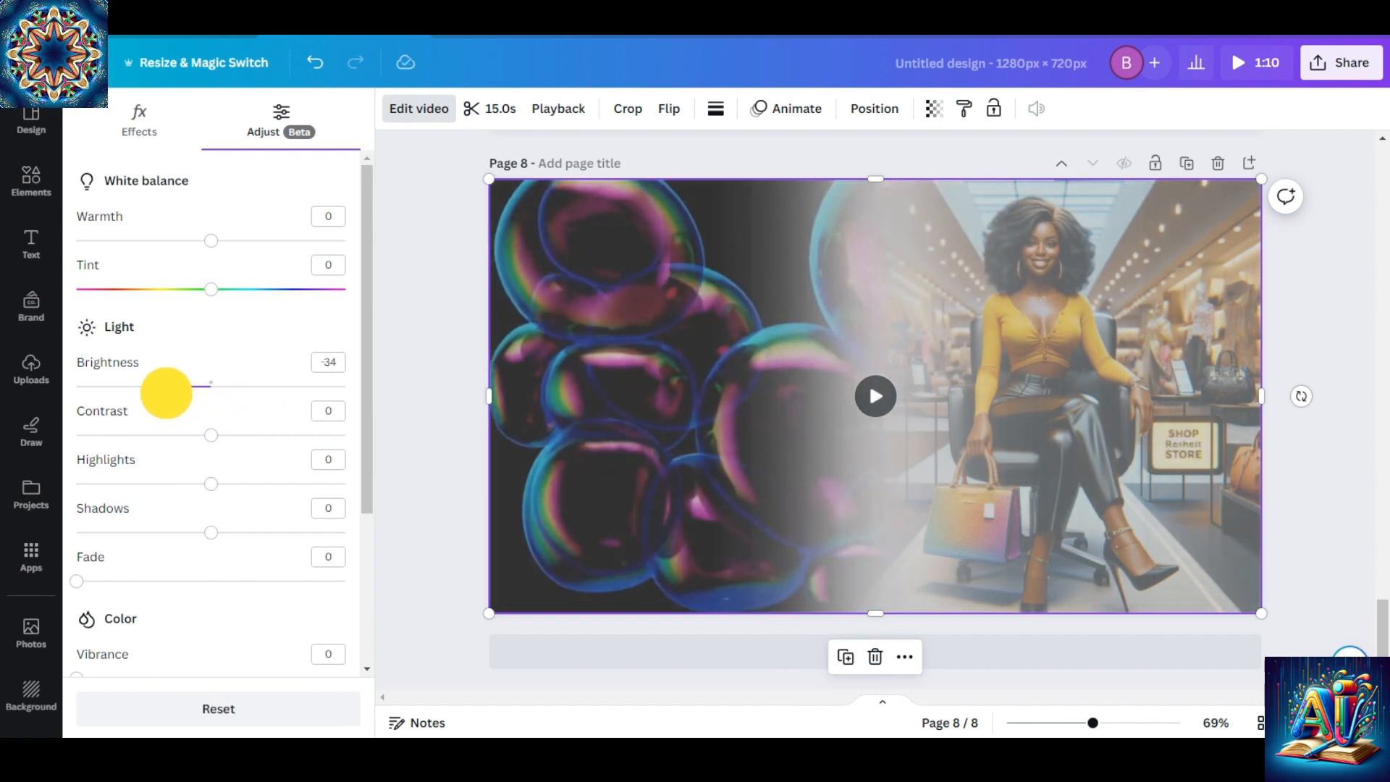
pyautogui.moveTo(210, 438); pyautogui.dragTo(322, 433)
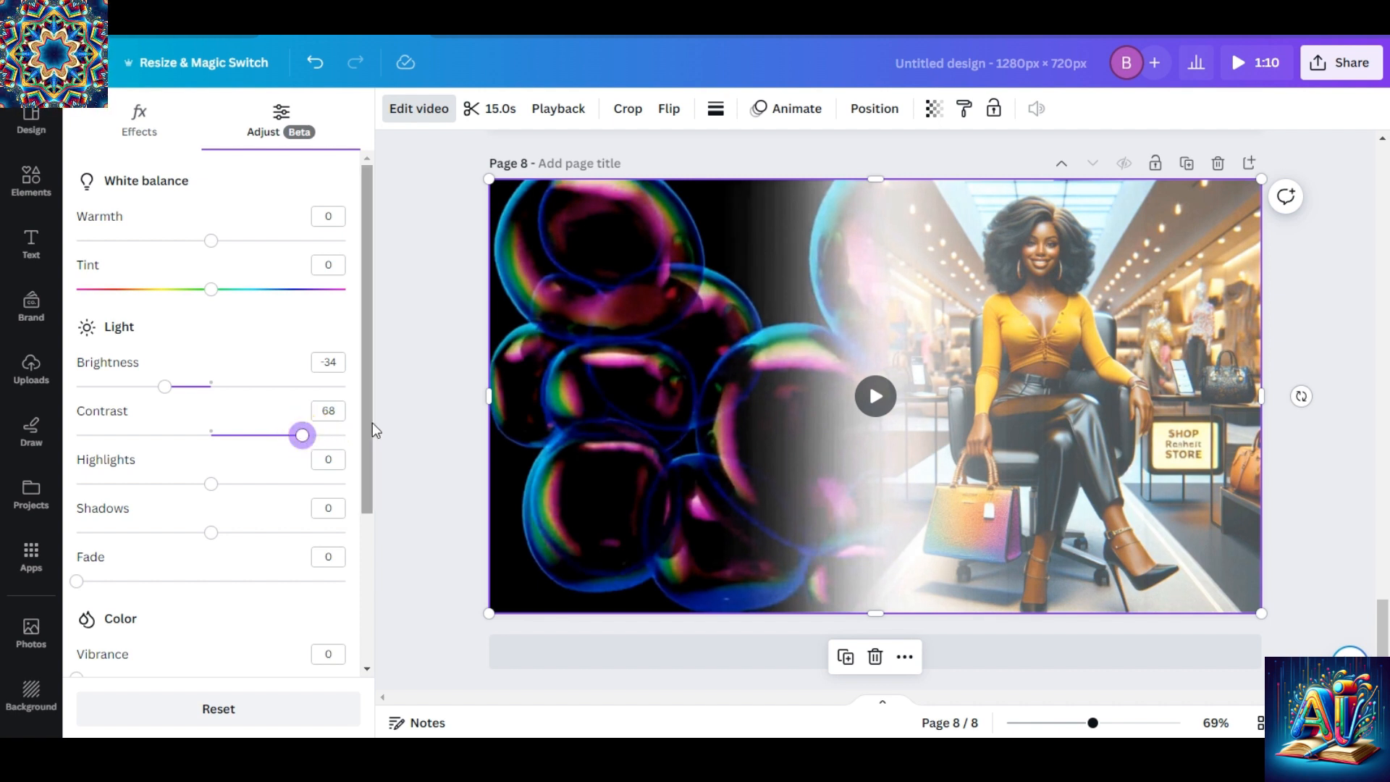
pyautogui.moveTo(363, 412); pyautogui.dragTo(372, 543)
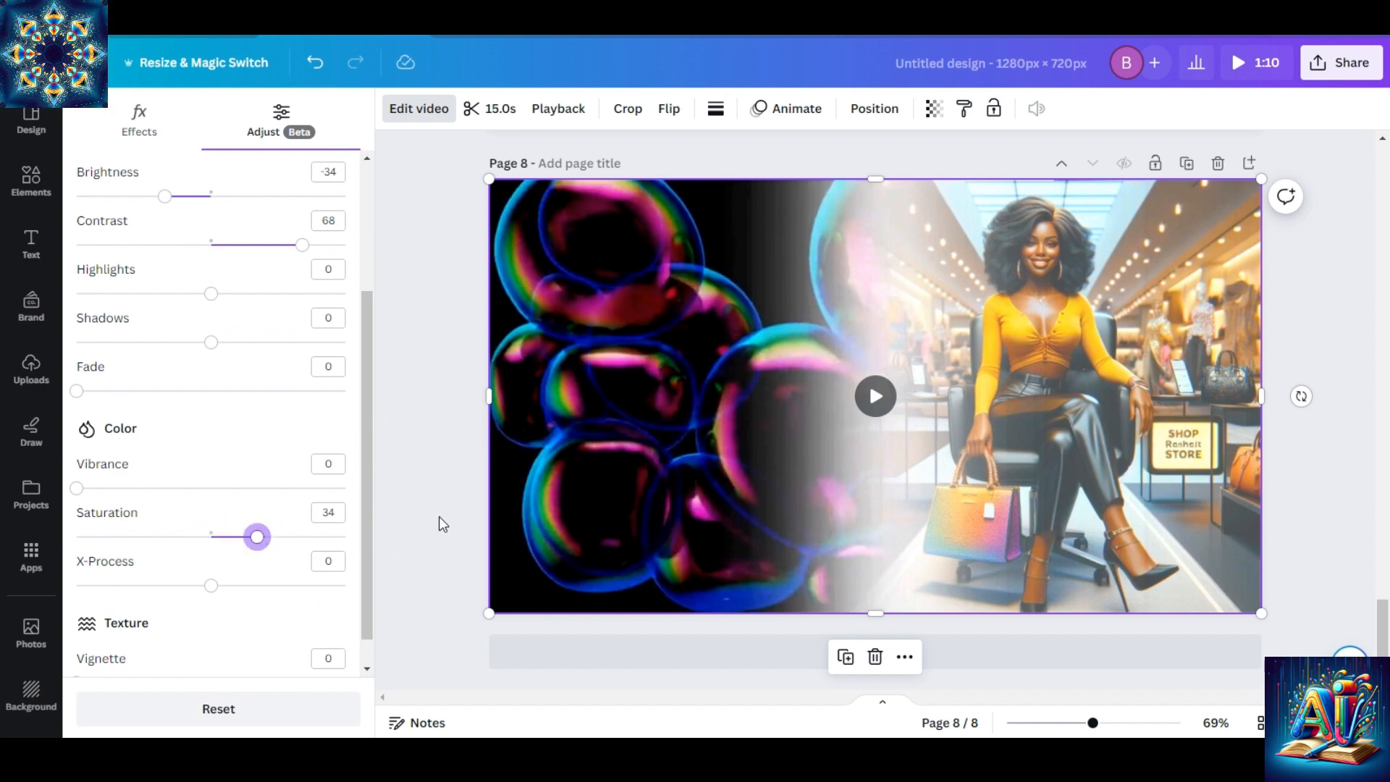
pyautogui.press('Escape')
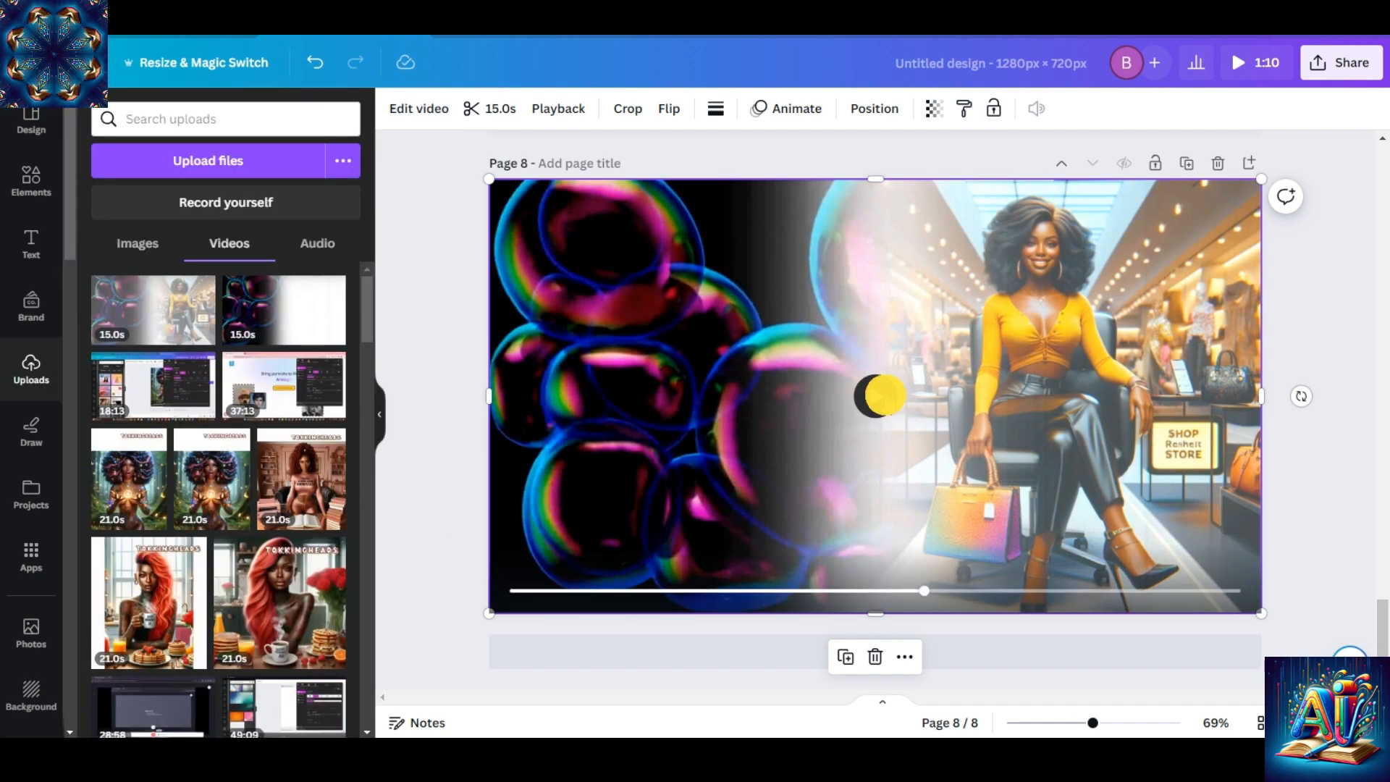
# Play the adjusted video on page 8 to check how the bubbles blend with the store image.
pyautogui.click(880, 395)
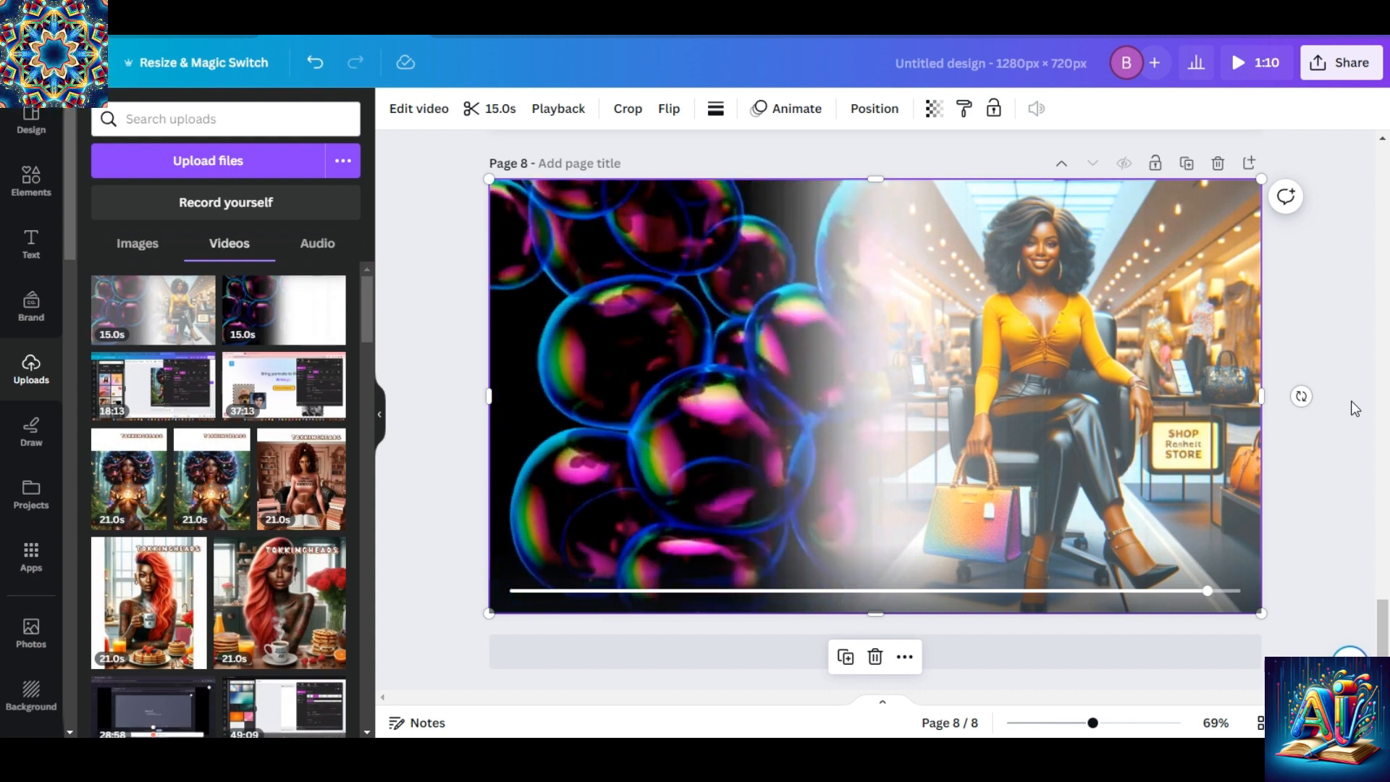
pyautogui.click(1337, 339)
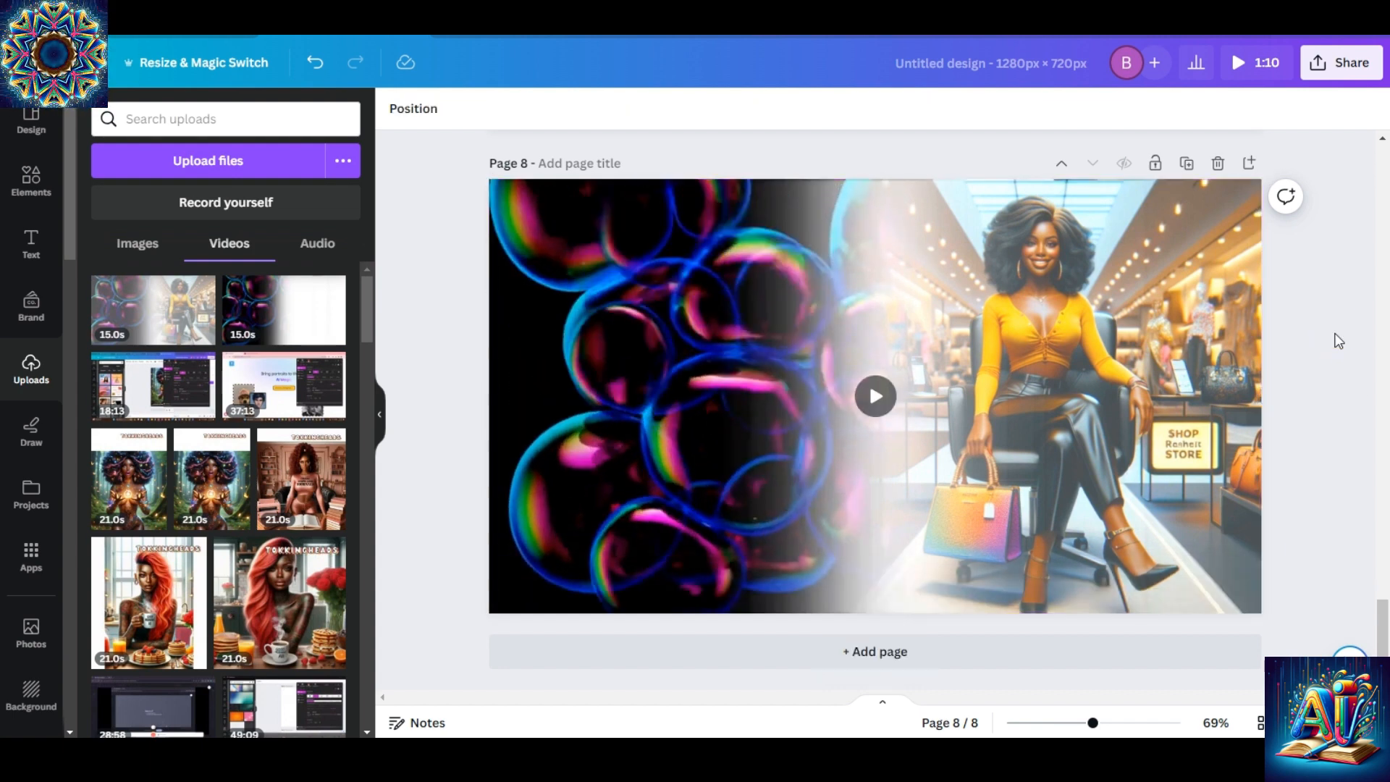
pyautogui.click(875, 396)
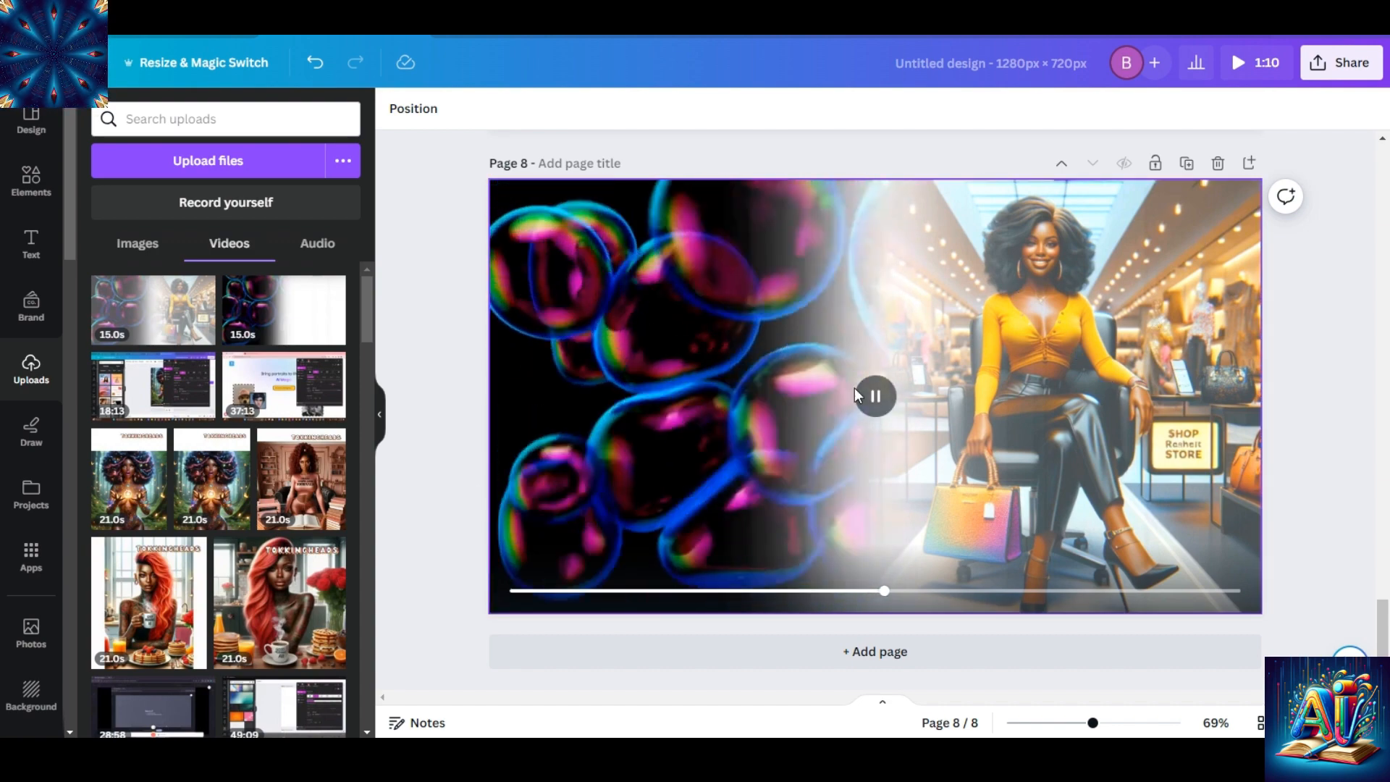
# Browse the magic recommendations among the graphics elements for other white gradient shapes.
pyautogui.click(28, 182)
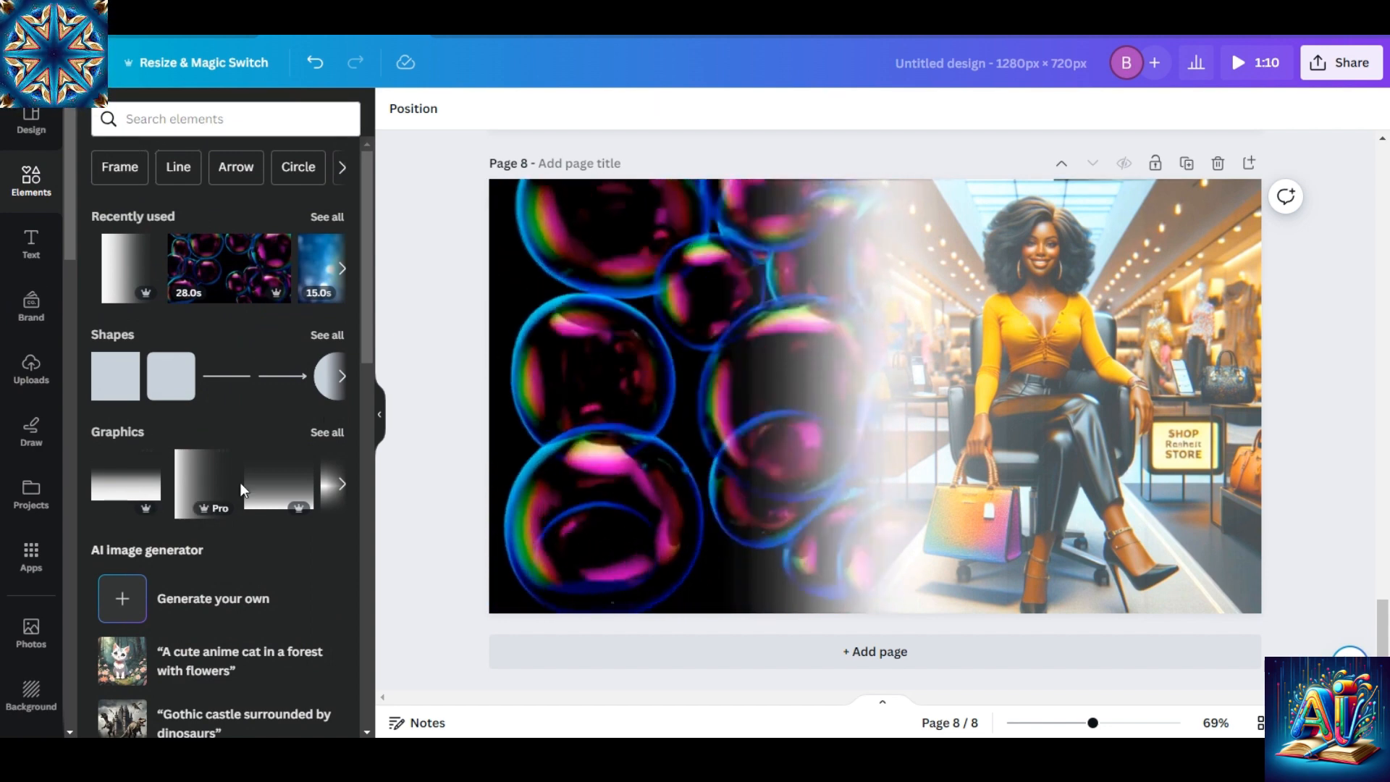
pyautogui.click(328, 433)
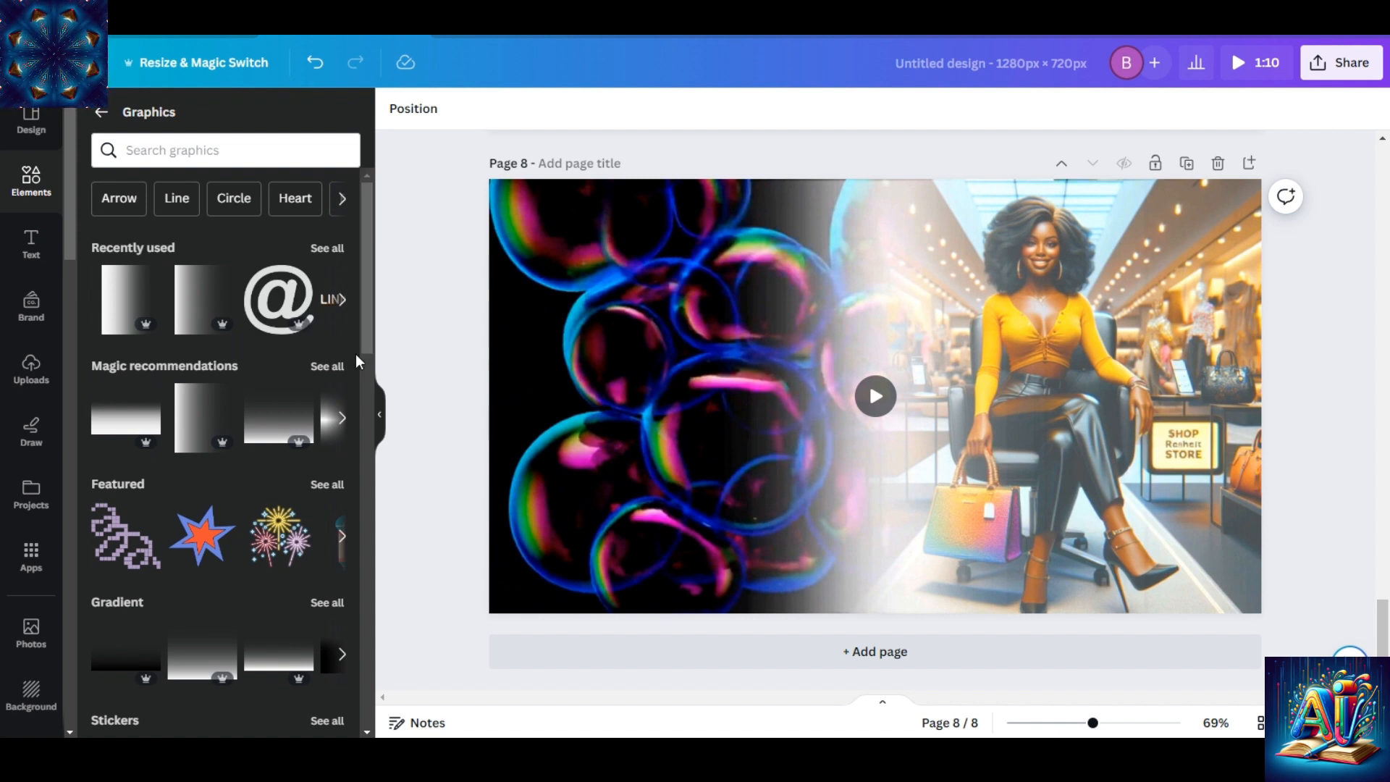
pyautogui.click(325, 371)
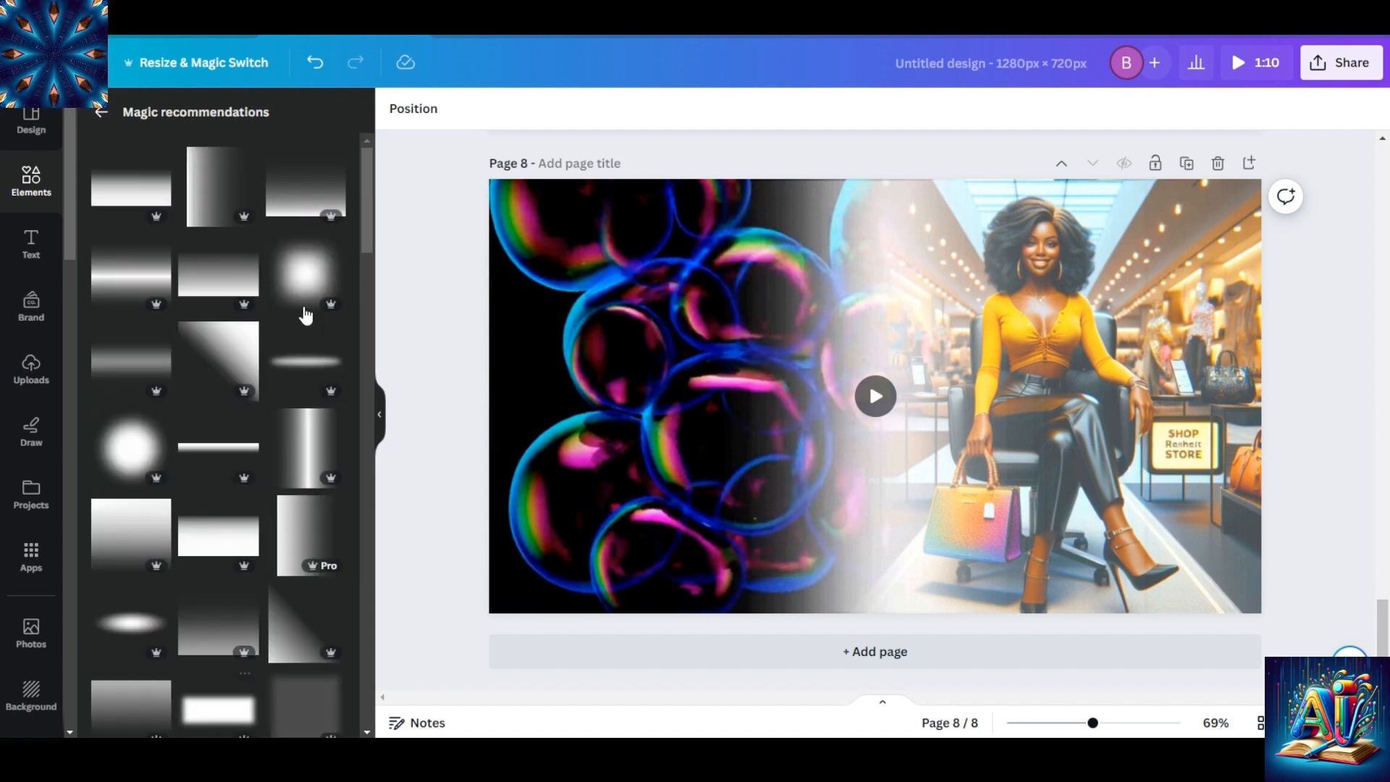
pyautogui.moveTo(362, 189); pyautogui.dragTo(367, 220)
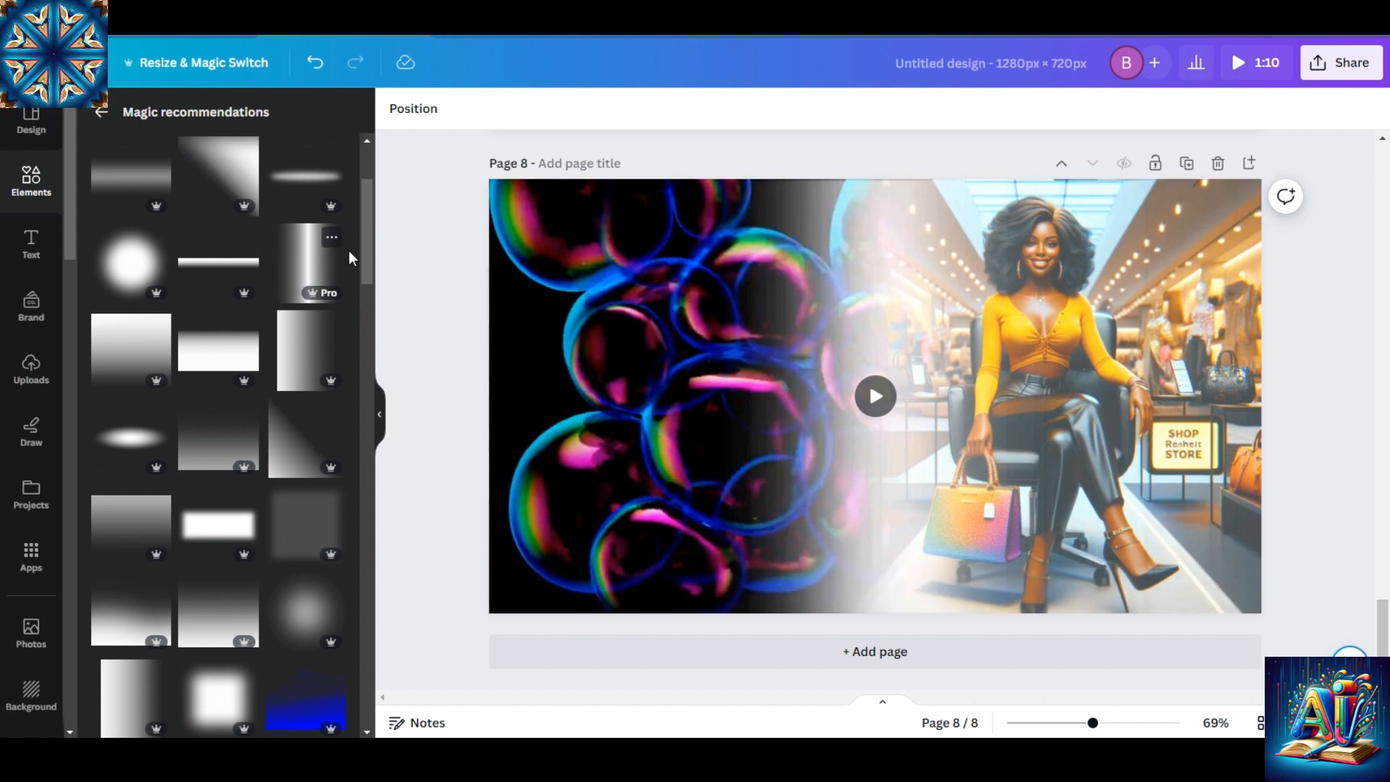
# Look through further gradient shapes in the magic recommendations and return to the start of the list.
pyautogui.moveTo(367, 244); pyautogui.dragTo(370, 352)
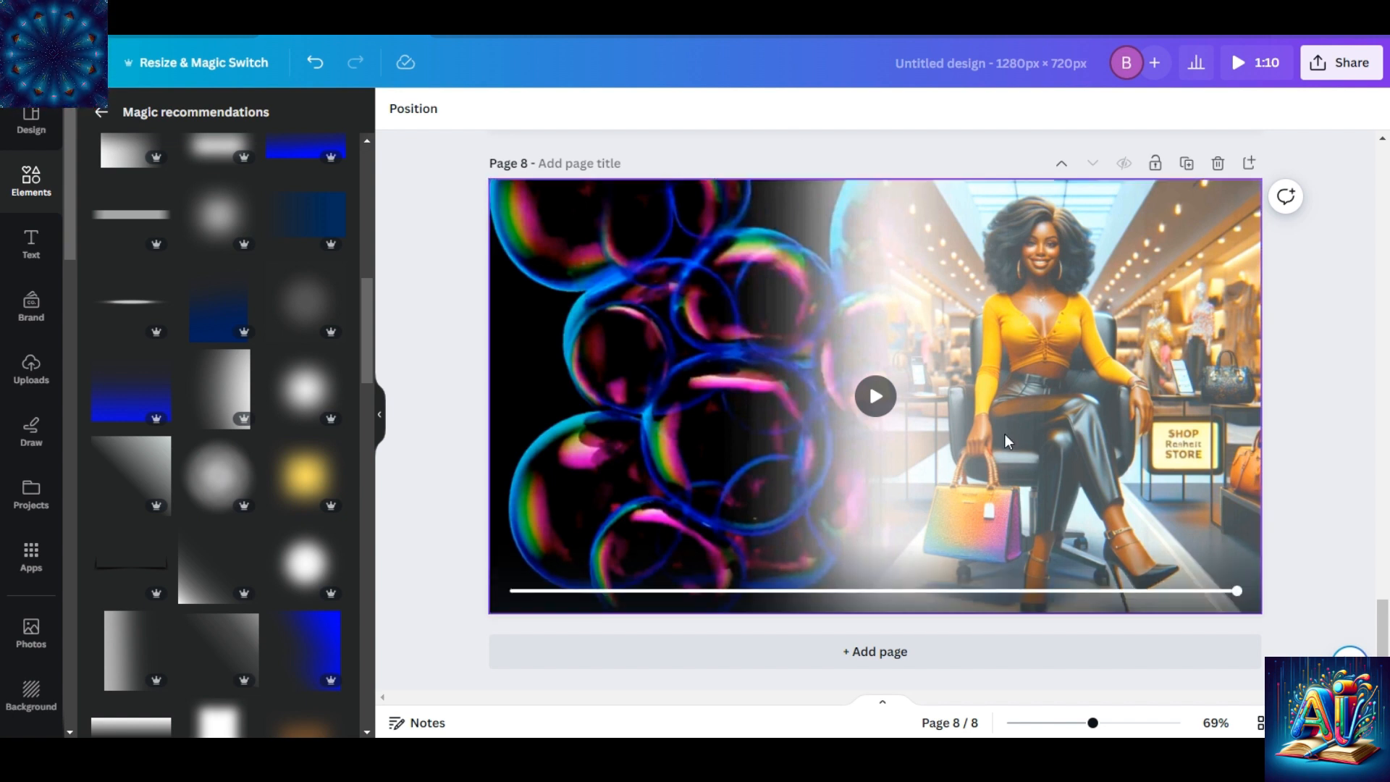
pyautogui.moveTo(368, 335); pyautogui.dragTo(356, 189)
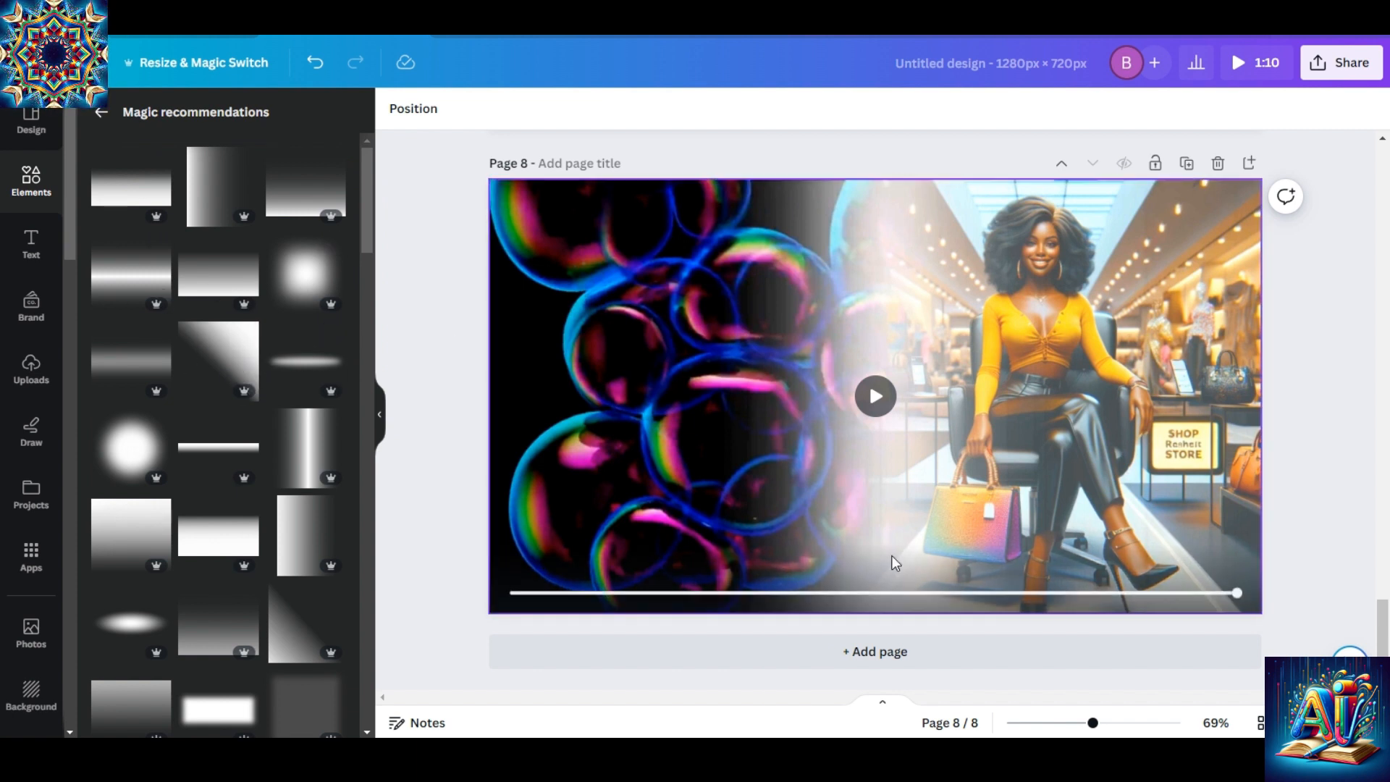
pyautogui.click(877, 416)
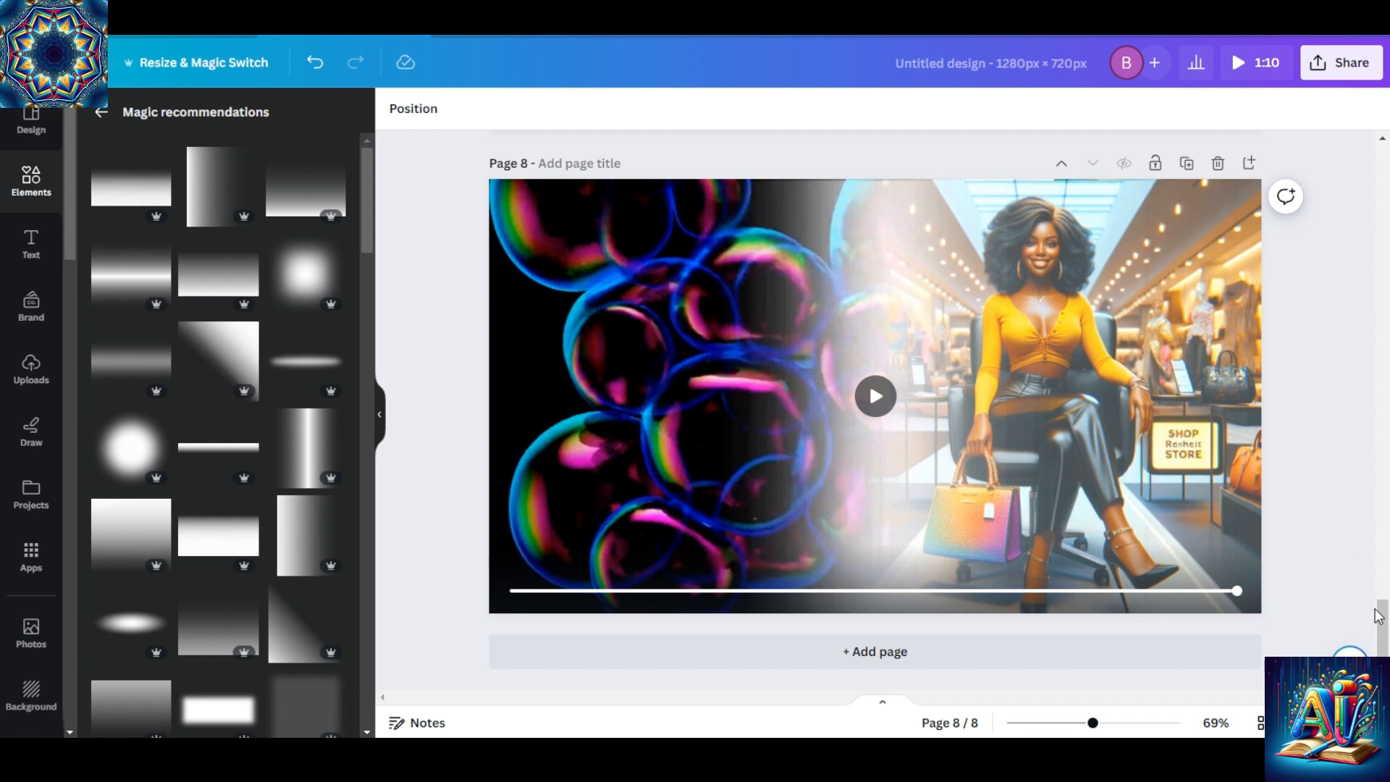
# Move the grouped white gradients on page 6 slightly to the right to uncover more of the bubbles video.
pyautogui.moveTo(1373, 621); pyautogui.dragTo(1371, 479)
pyautogui.click(983, 442)
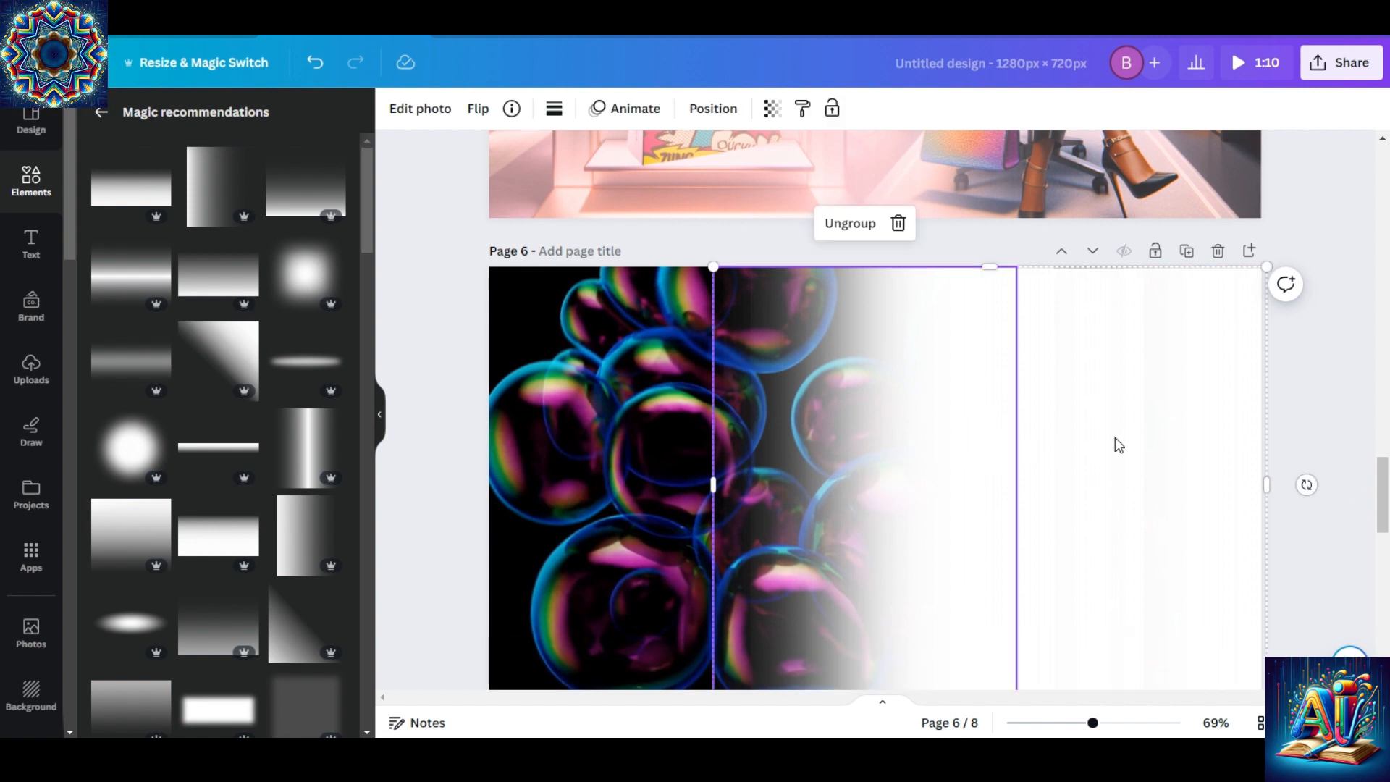
pyautogui.click(1142, 428)
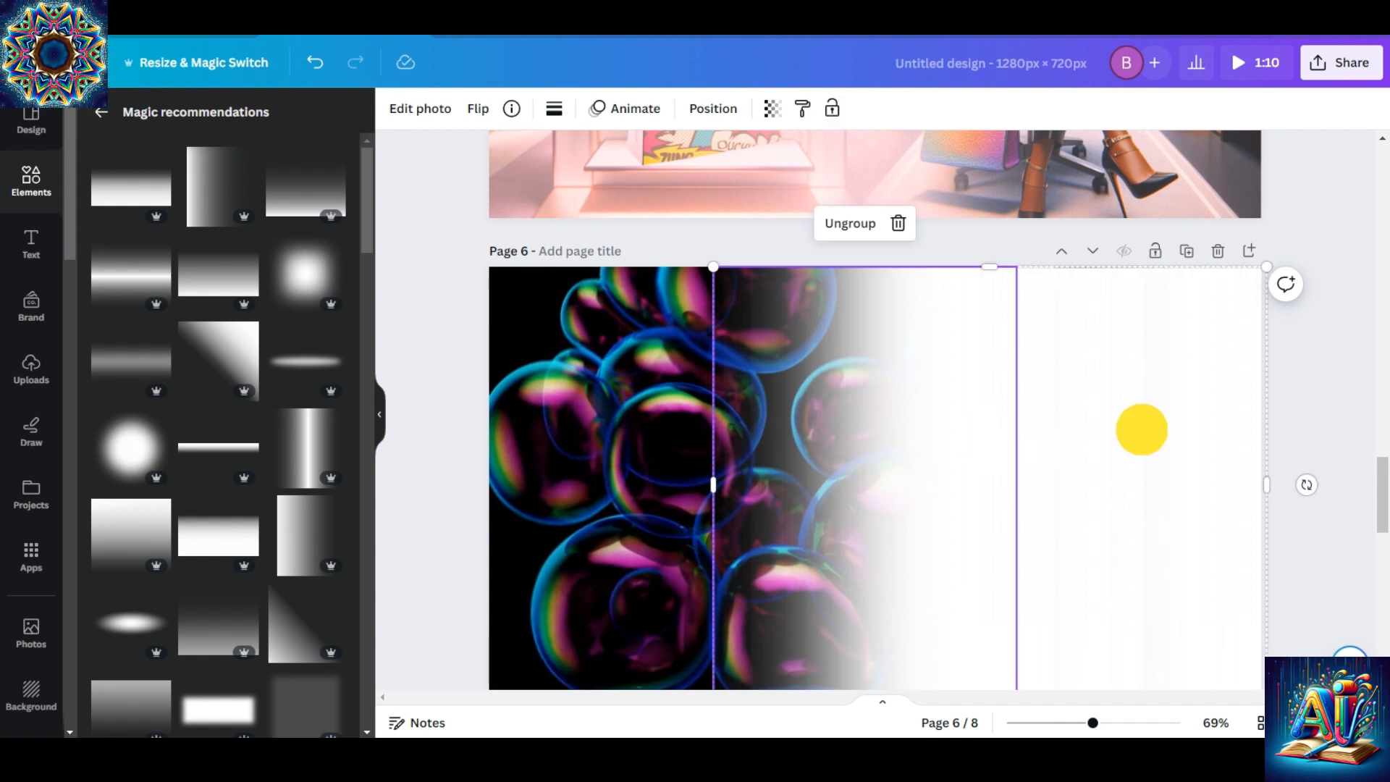
pyautogui.click(763, 390)
pyautogui.click(585, 394)
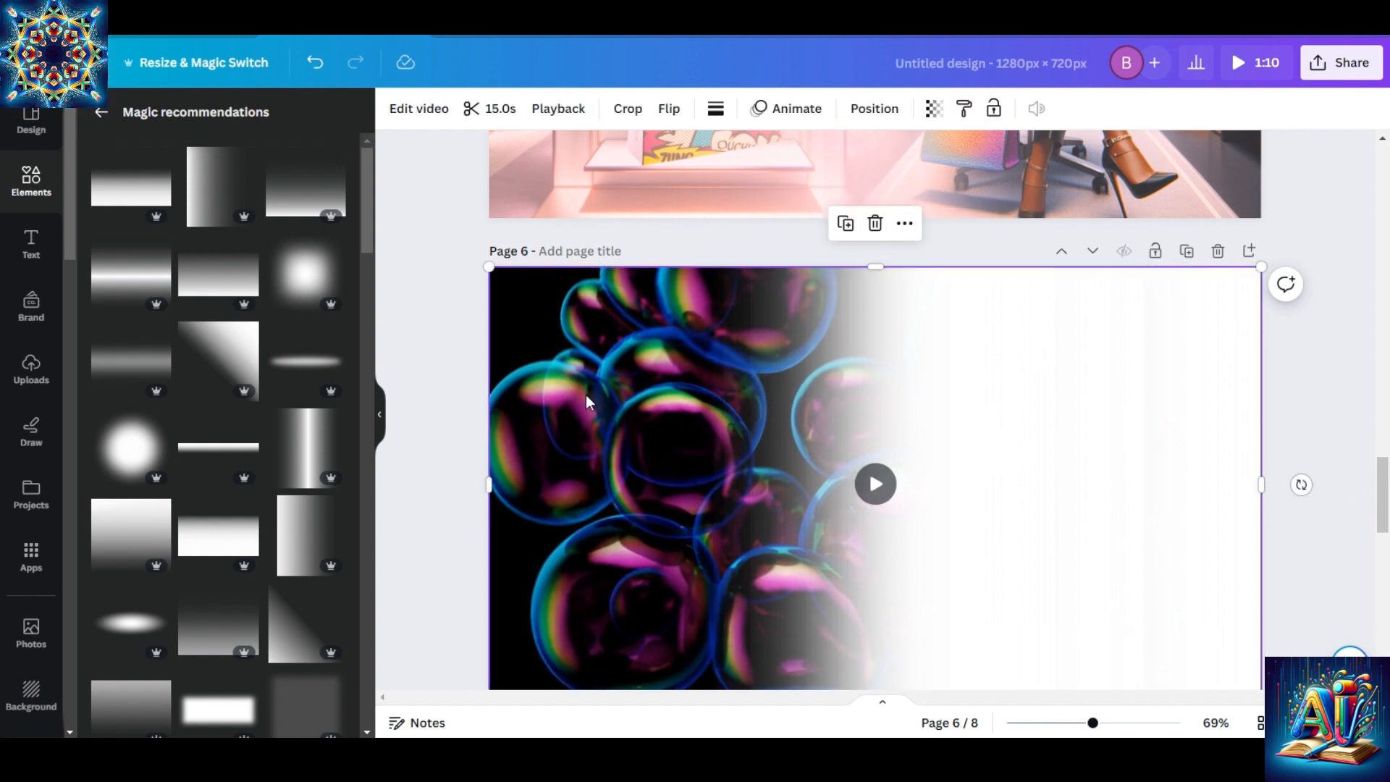
pyautogui.click(880, 355)
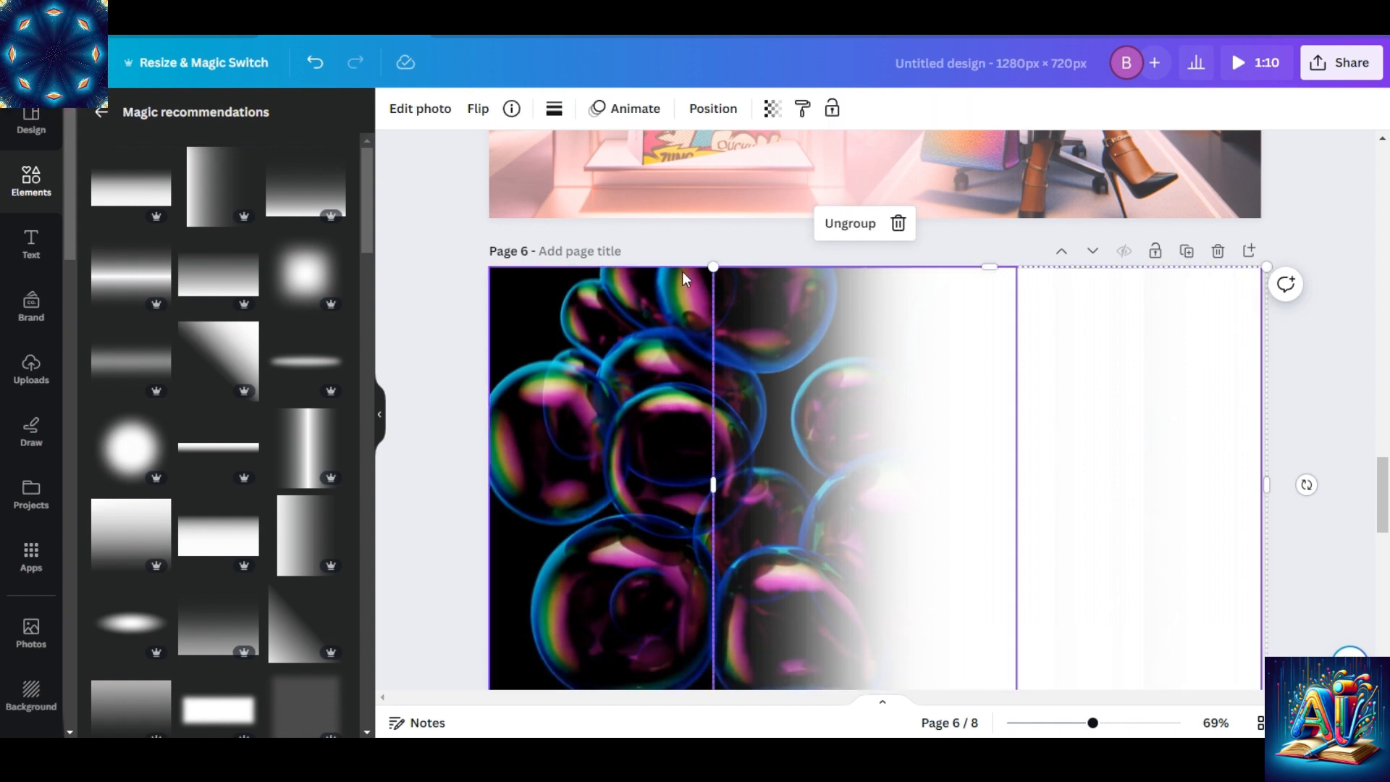
pyautogui.click(714, 266)
pyautogui.moveTo(876, 358); pyautogui.dragTo(954, 356)
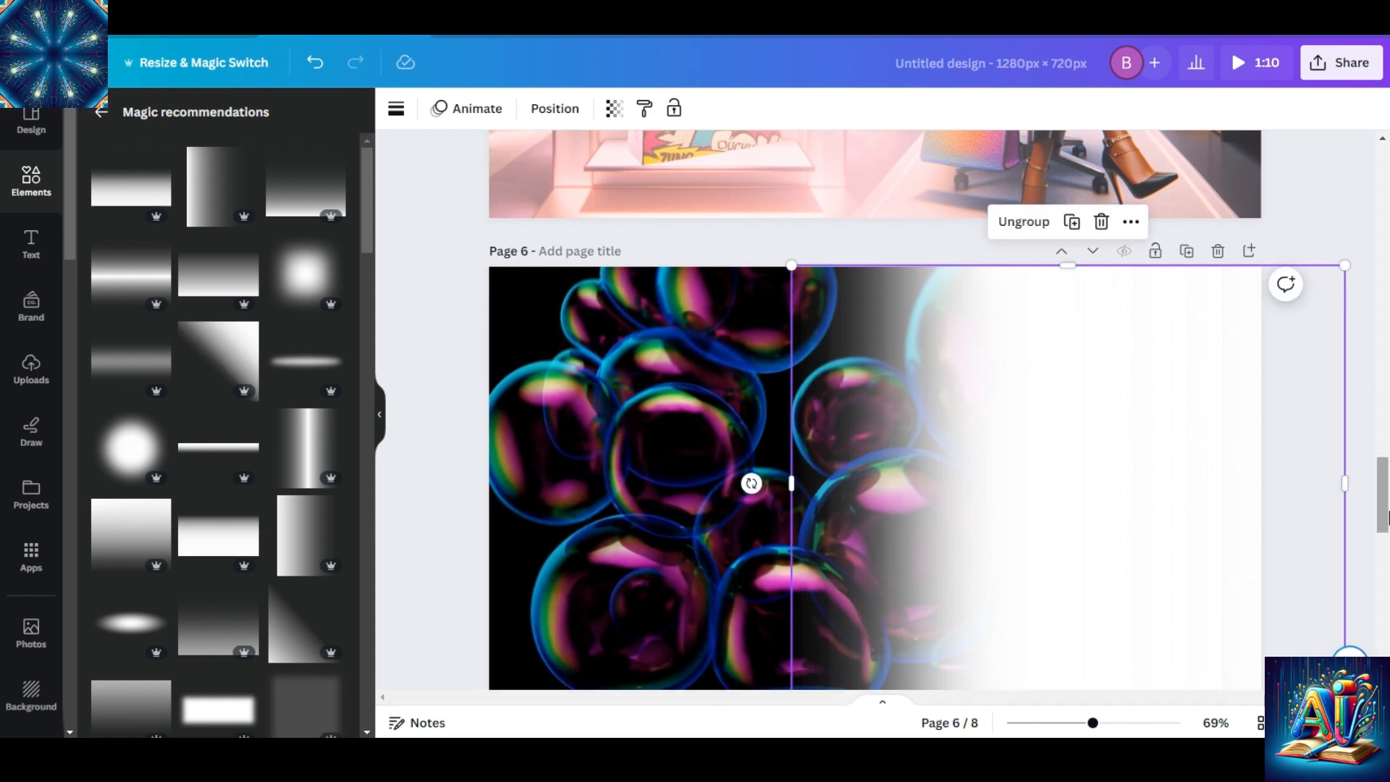
# Review the bubble blends on pages 6 and 7, play the video on page 8, and look back at the merged pictures on page 5.
pyautogui.moveTo(1386, 515); pyautogui.dragTo(1380, 590)
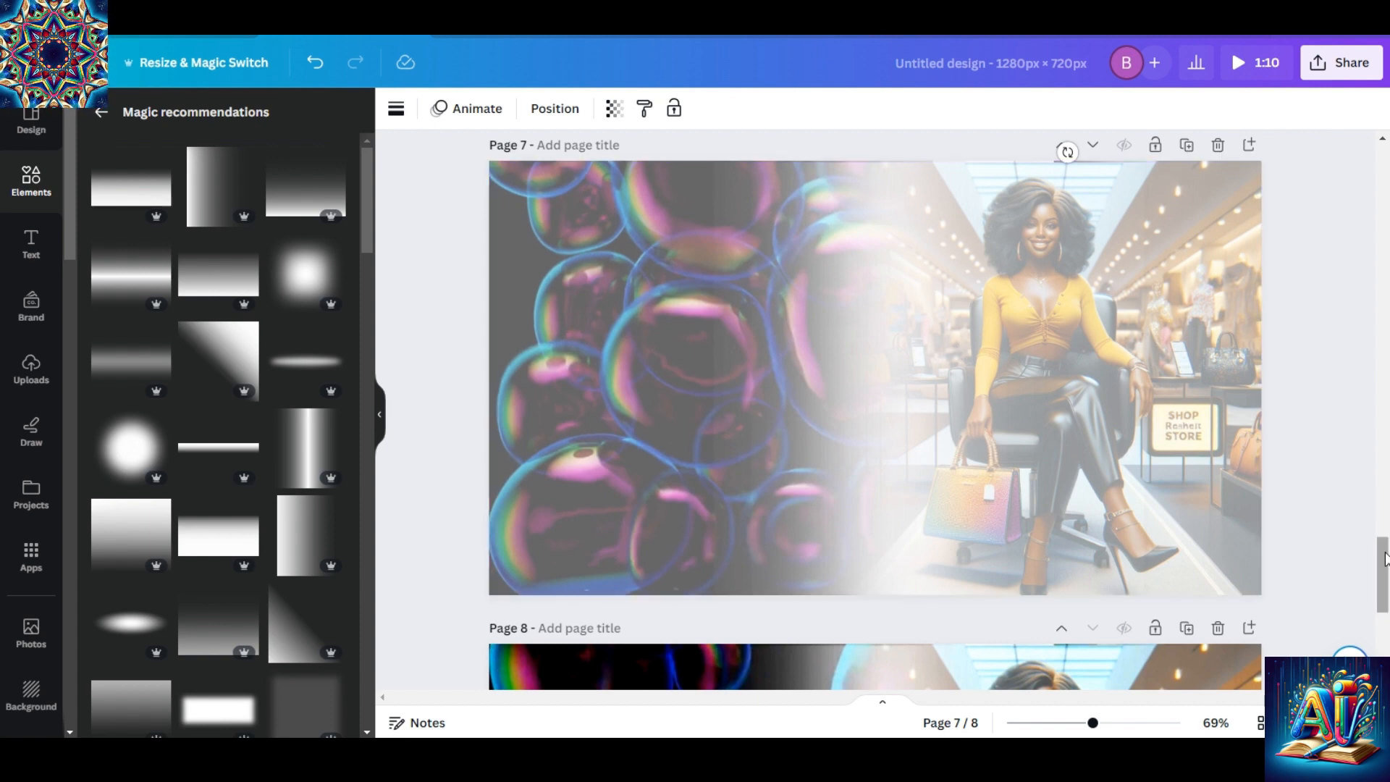
pyautogui.moveTo(1380, 559); pyautogui.dragTo(1382, 498)
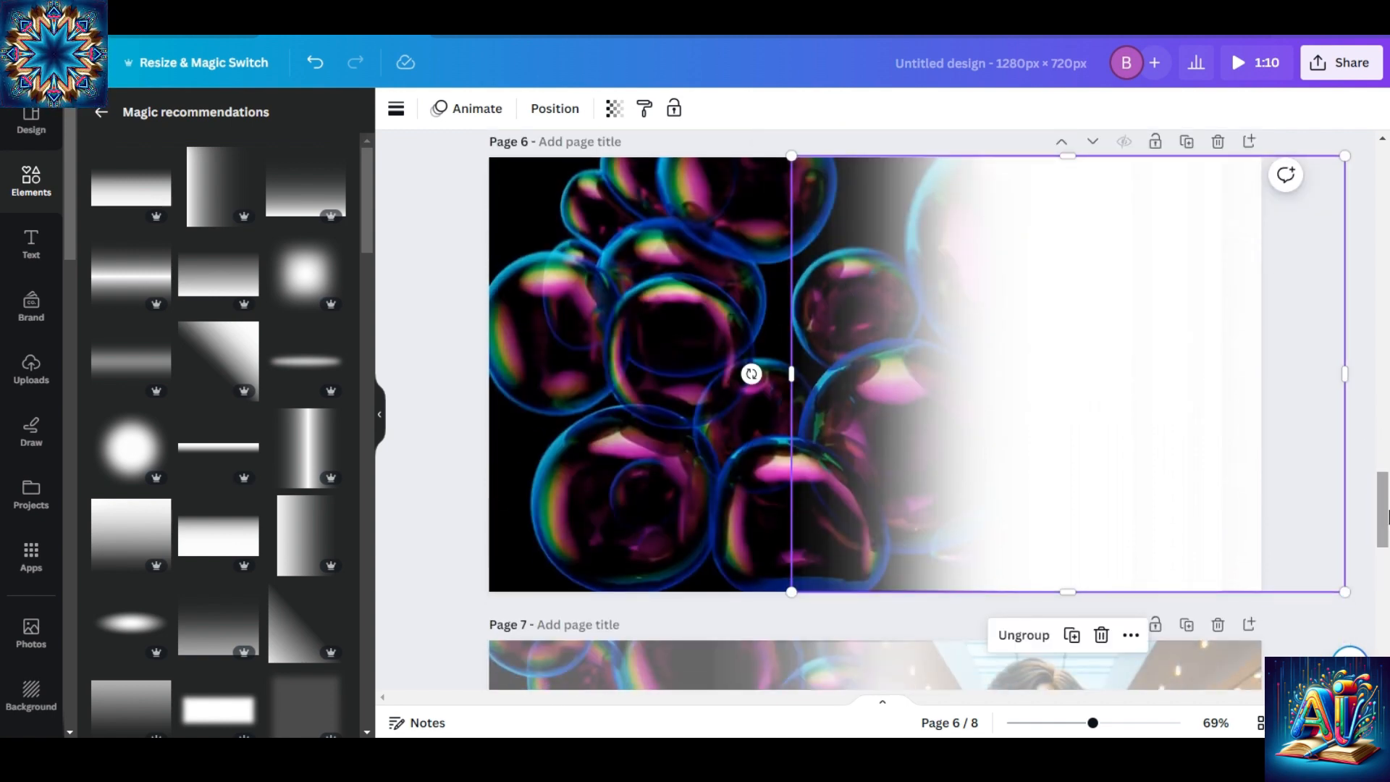
pyautogui.moveTo(1387, 516); pyautogui.dragTo(1381, 646)
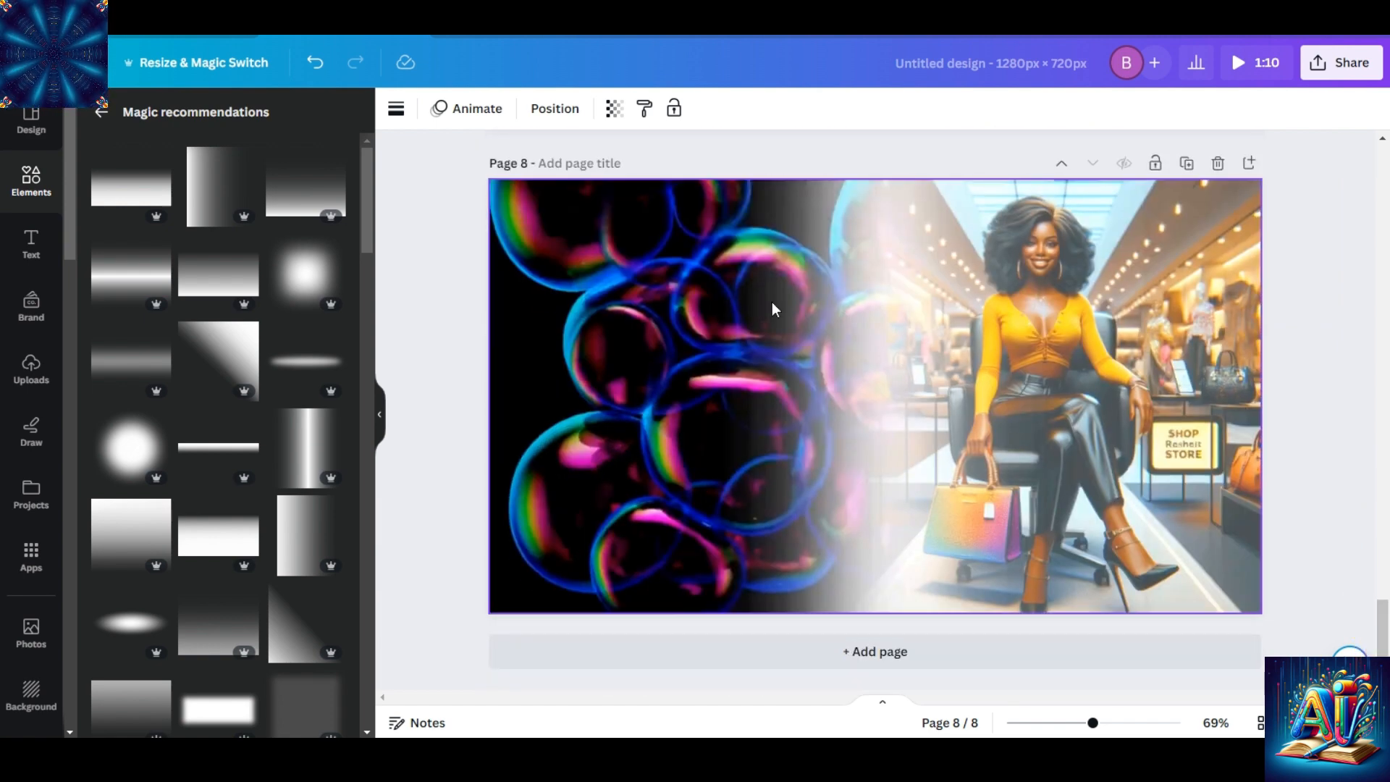
pyautogui.click(864, 382)
pyautogui.click(876, 391)
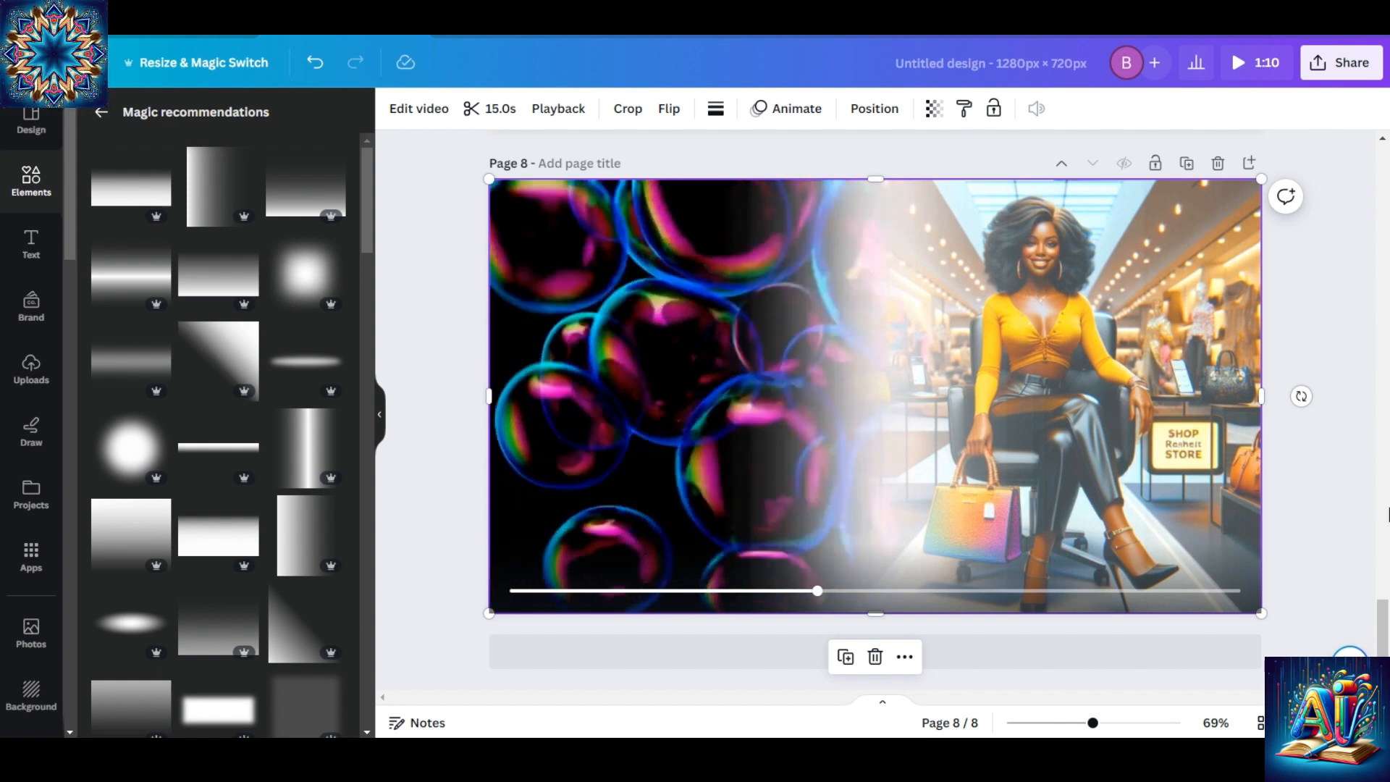
pyautogui.moveTo(1383, 627); pyautogui.dragTo(1365, 443)
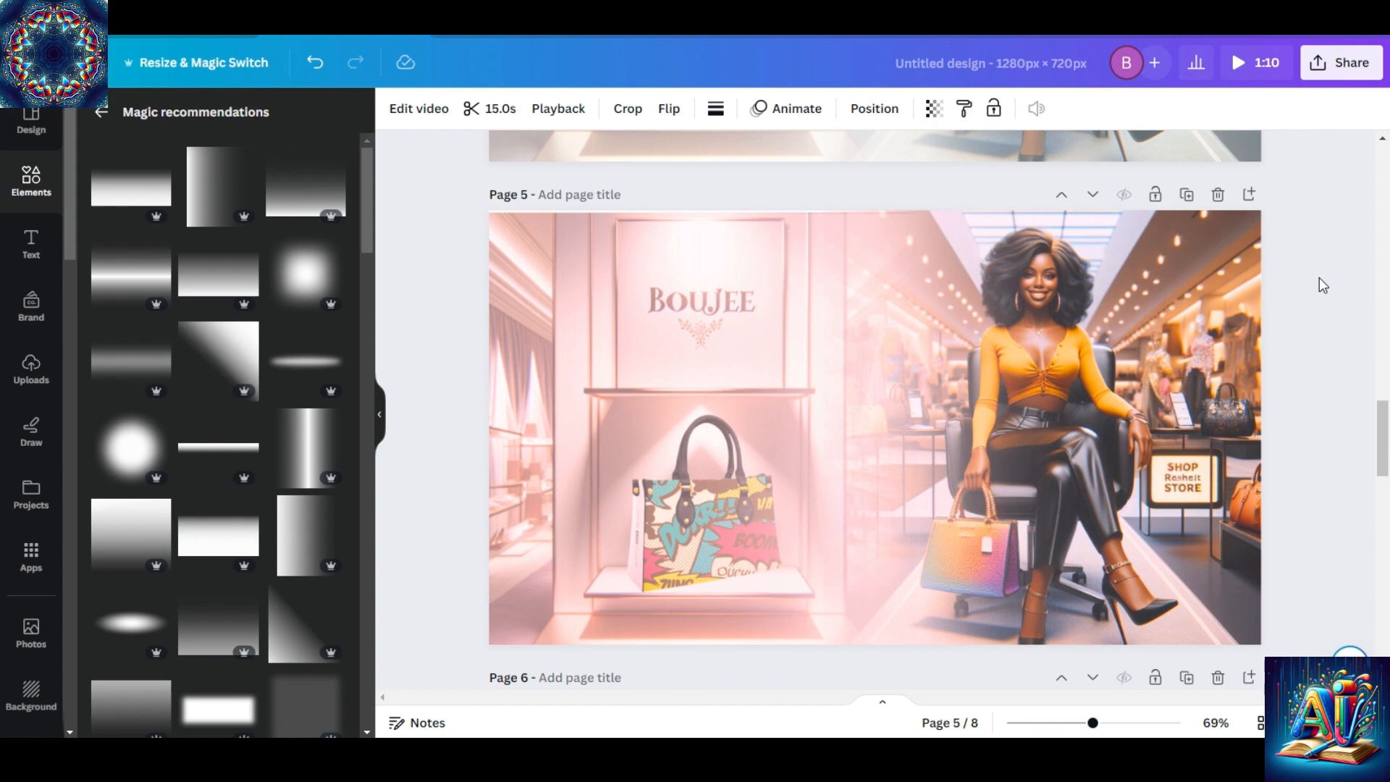
pyautogui.moveTo(1379, 443); pyautogui.dragTo(1385, 635)
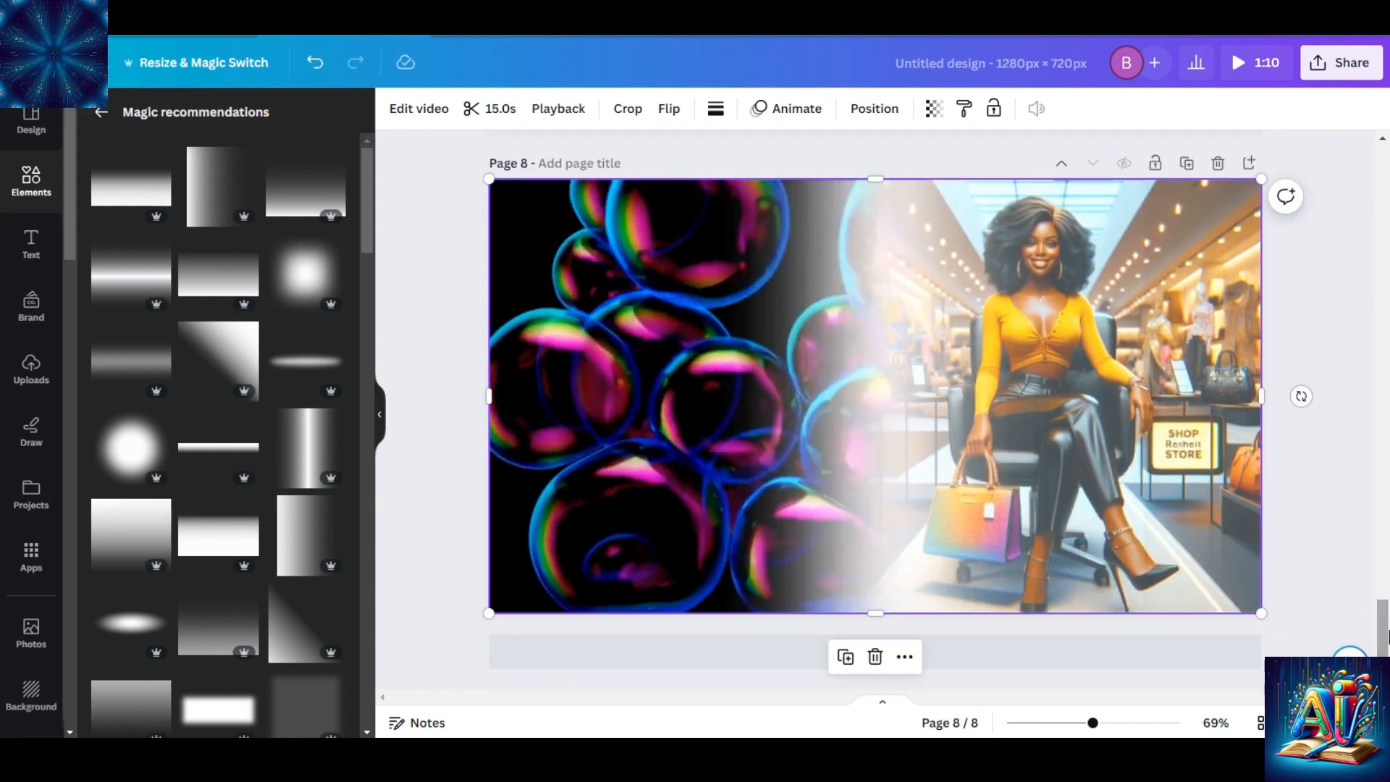